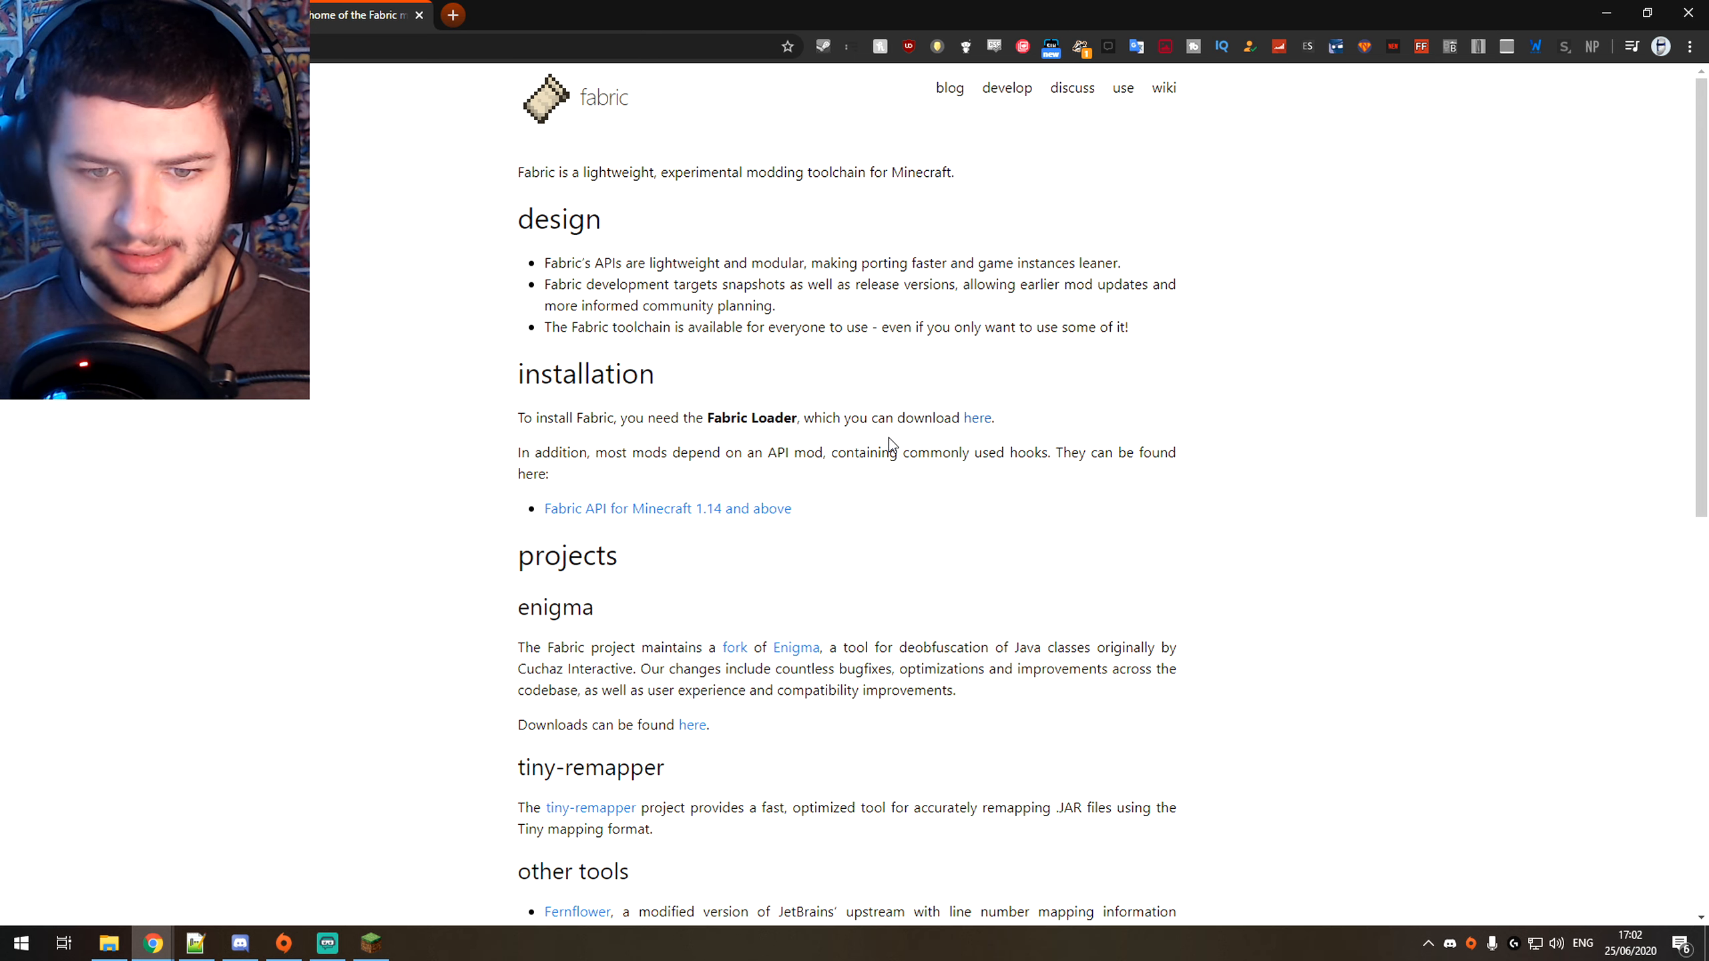
Step: Download the Universal/JAR version of the Fabric installer, keep the file despite the browser's caution, and launch it
{"action": "left_click_drag", "start_coordinate": [913, 418], "coordinate": [607, 419]}
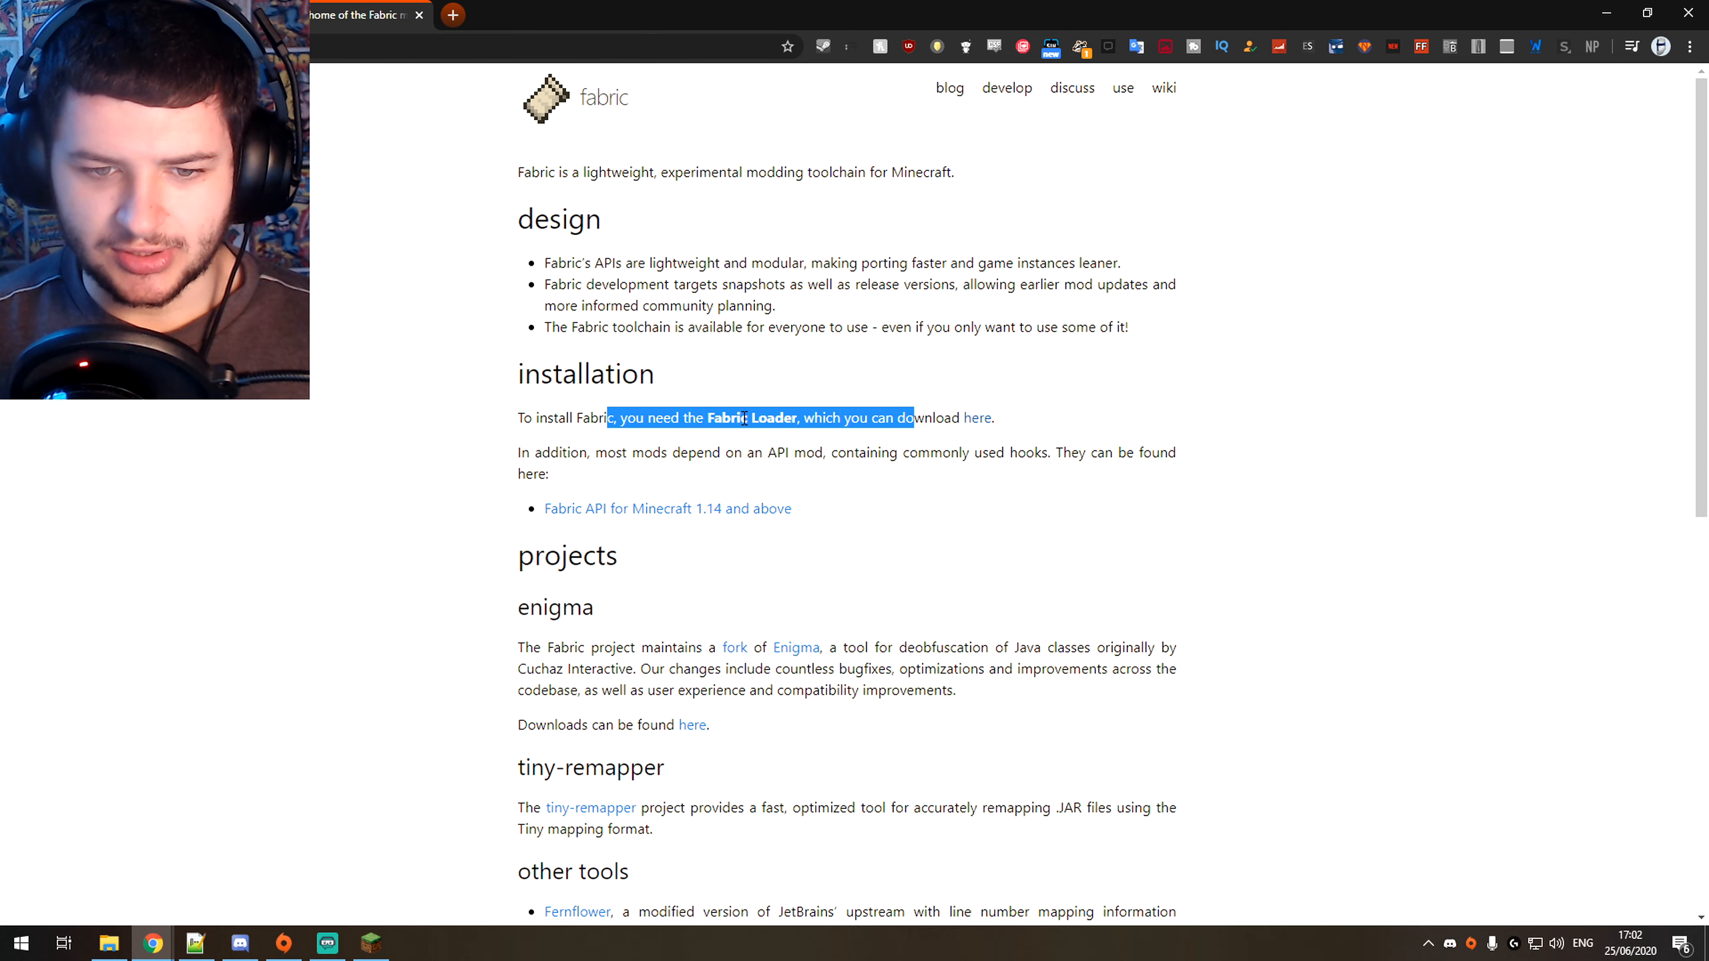
{"action": "left_click", "coordinate": [744, 418]}
{"action": "left_click", "coordinate": [979, 422]}
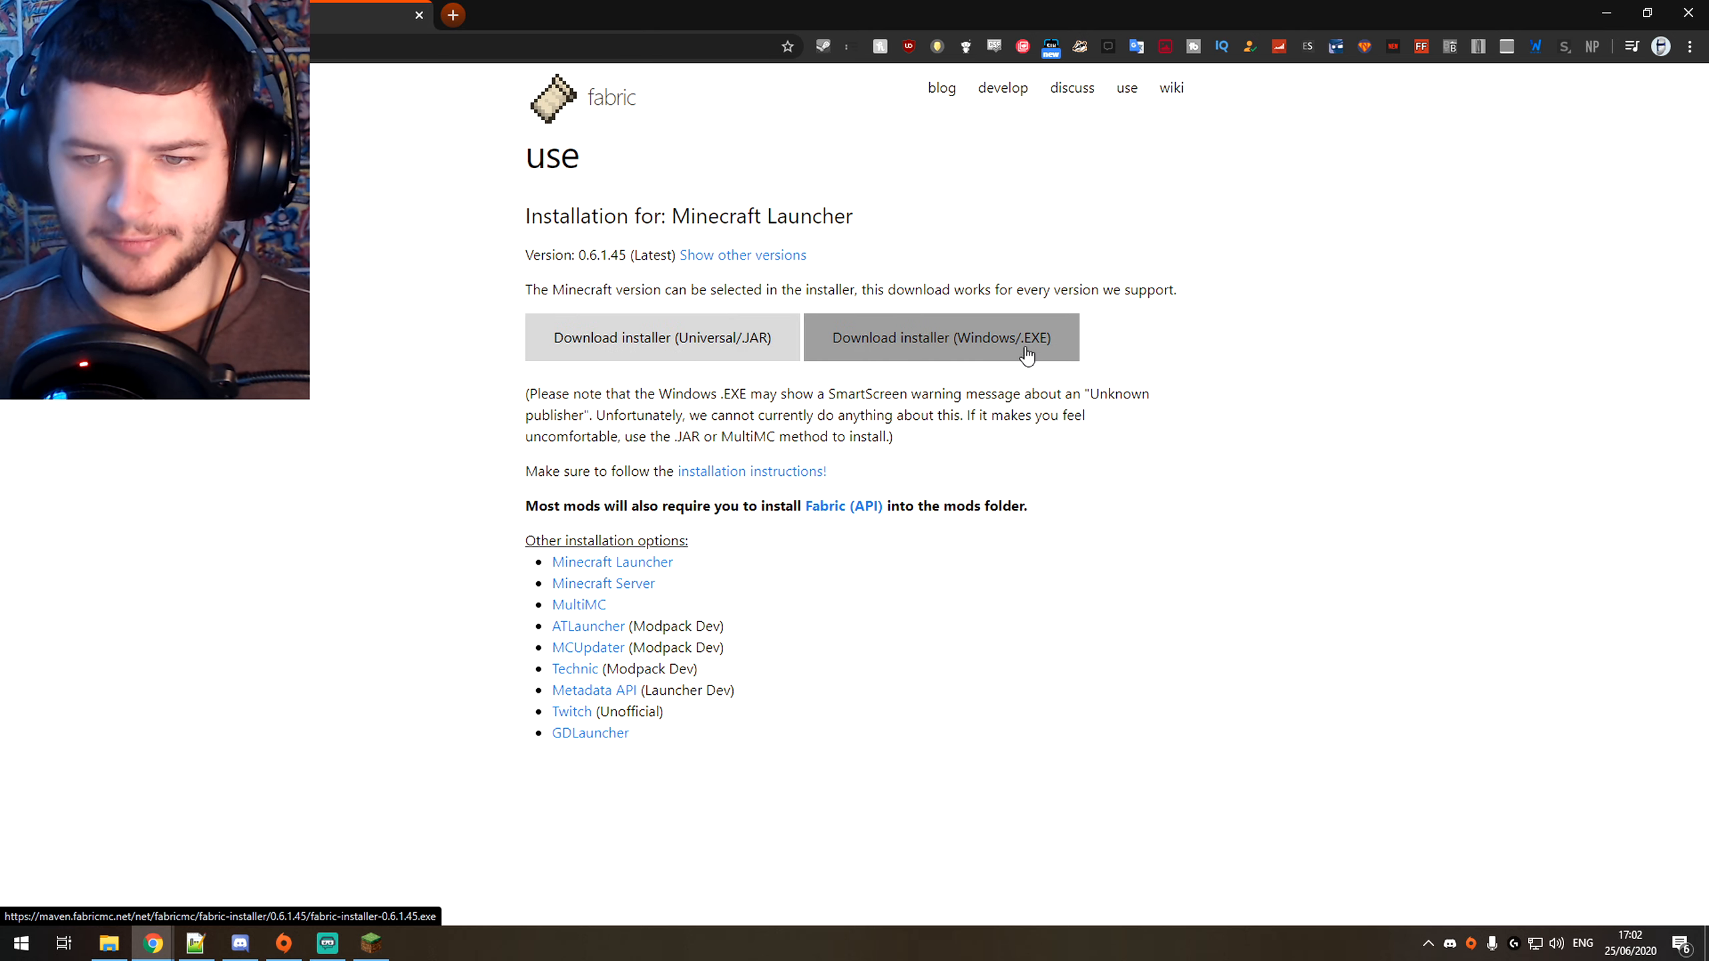
{"action": "left_click", "coordinate": [710, 340]}
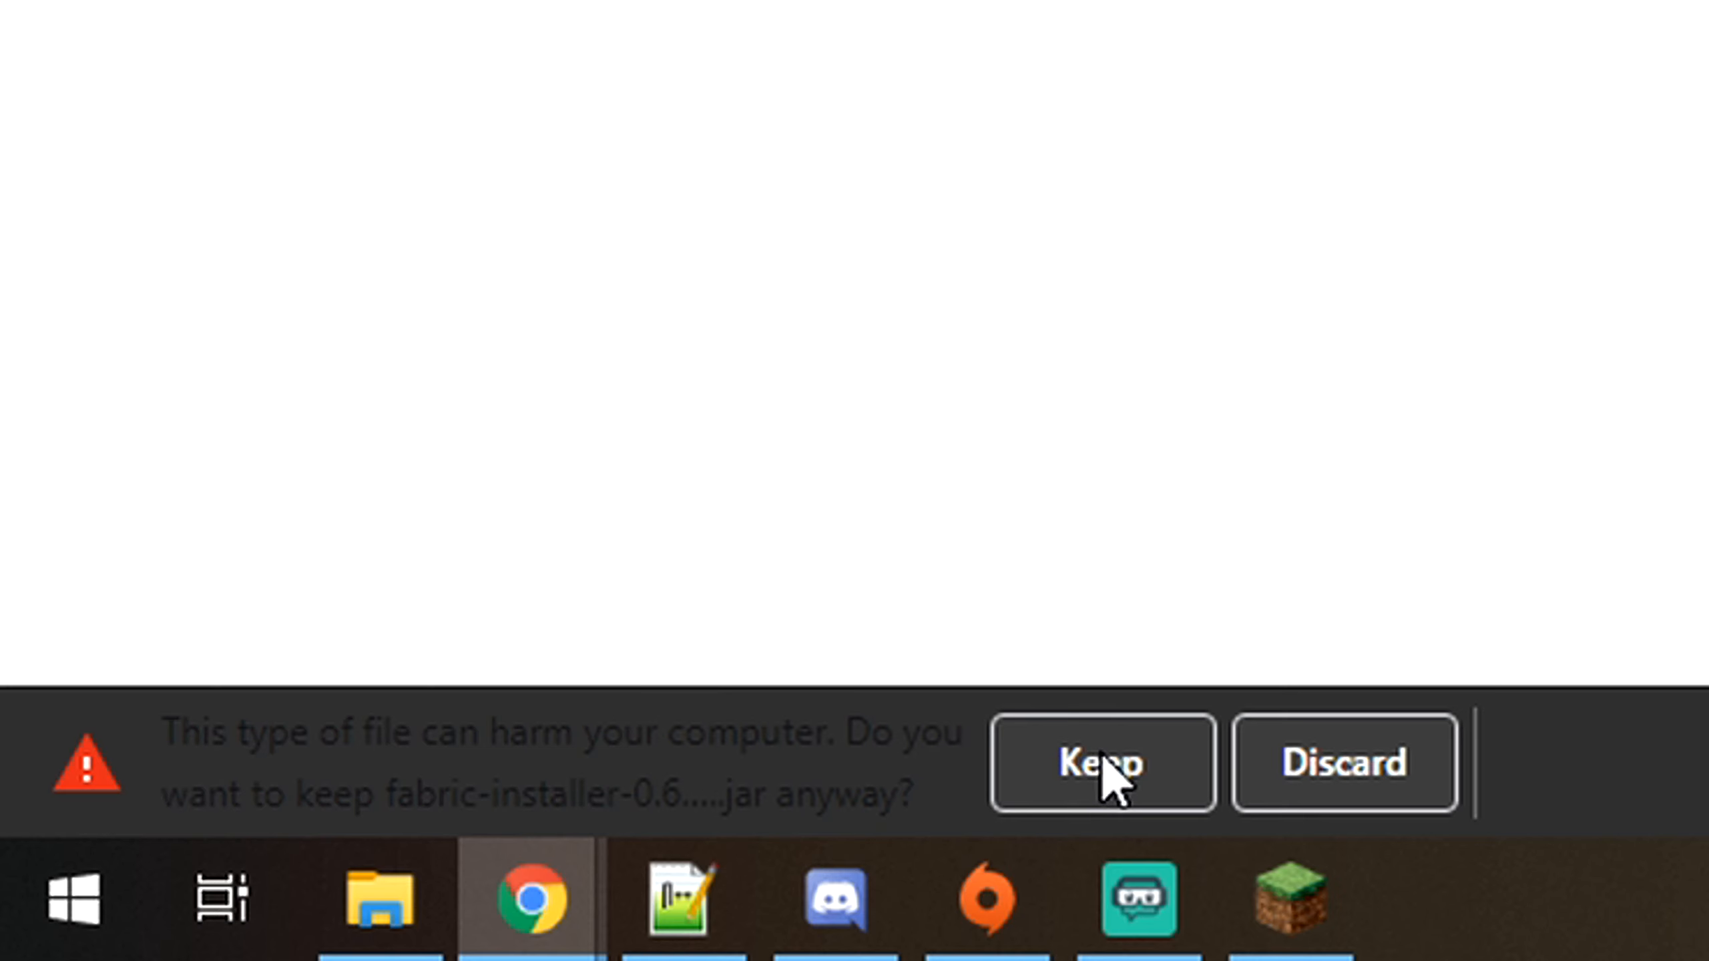
{"action": "left_click", "coordinate": [314, 904]}
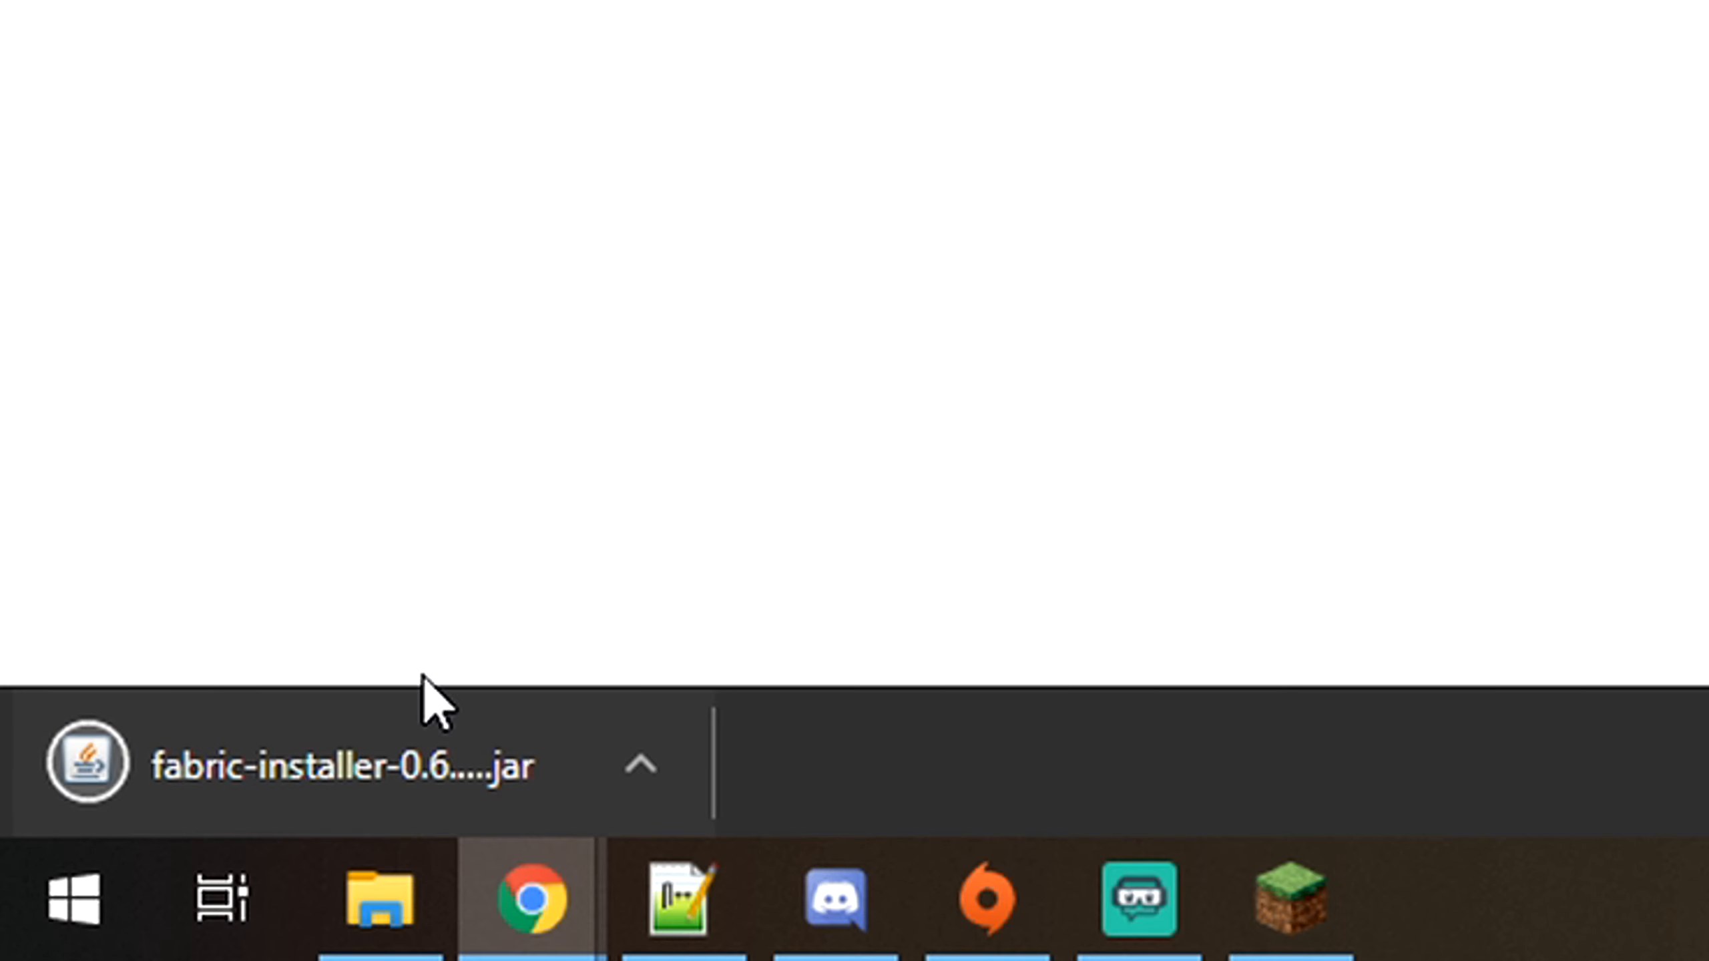
{"action": "left_click", "coordinate": [454, 765]}
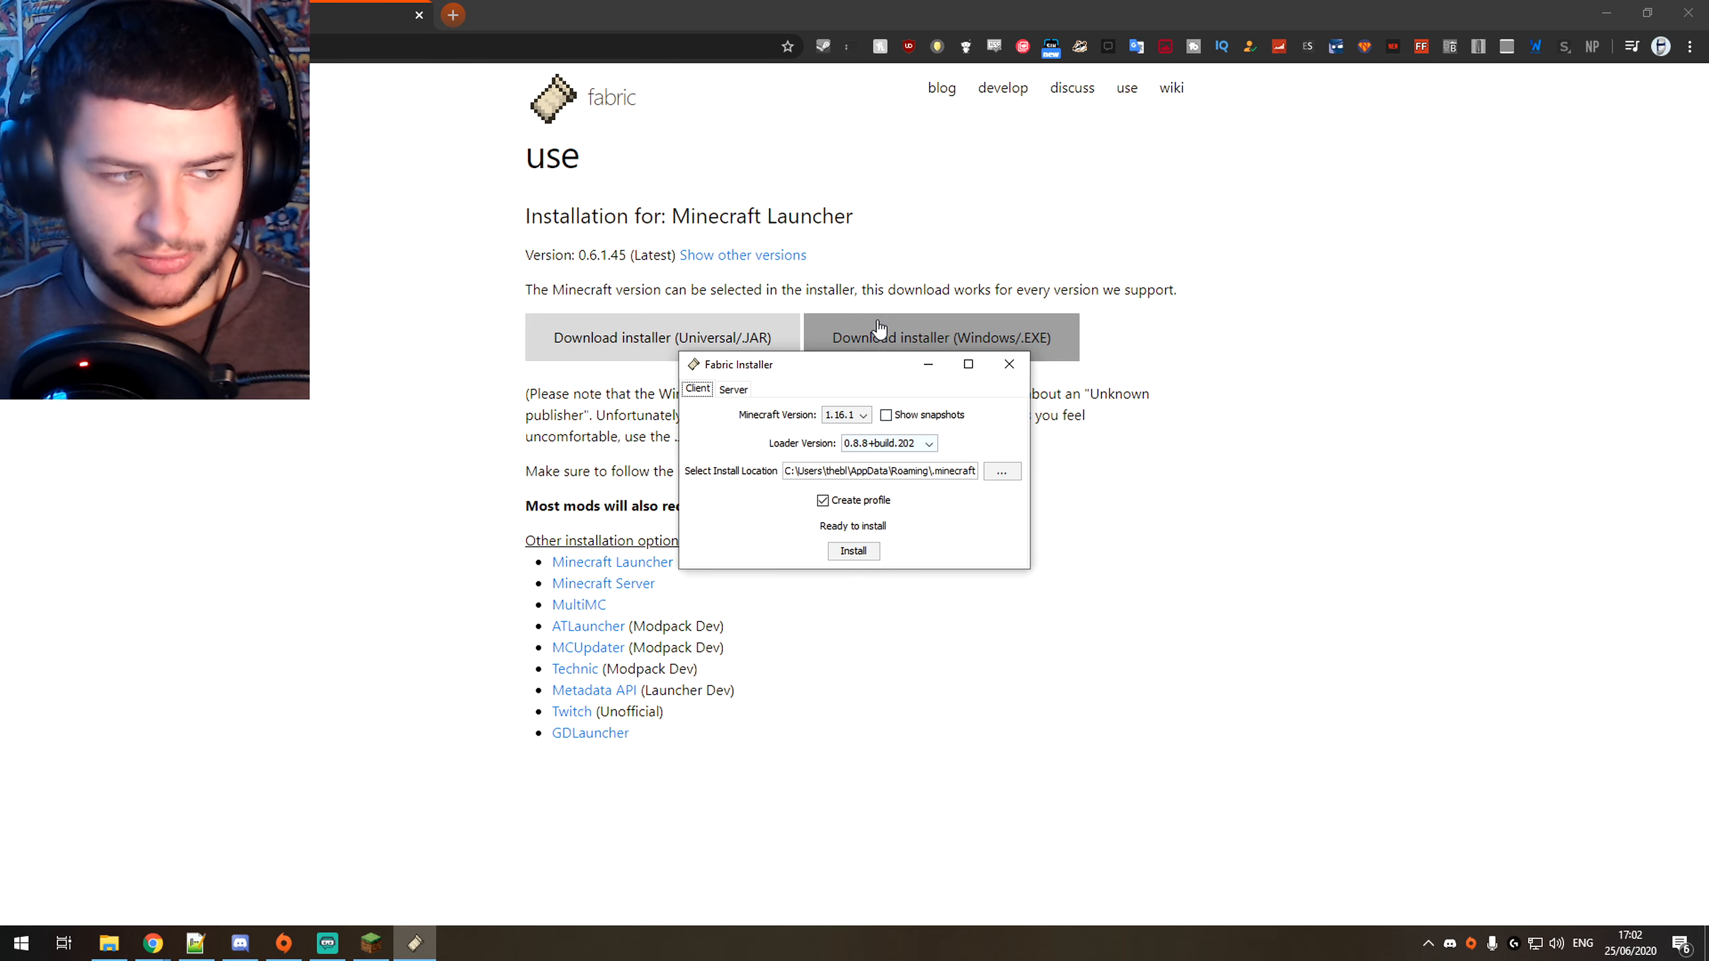
Step: Check which game version is selected in the Minecraft Launcher and return to the Fabric Installer
{"action": "left_click_drag", "start_coordinate": [821, 367], "coordinate": [833, 298]}
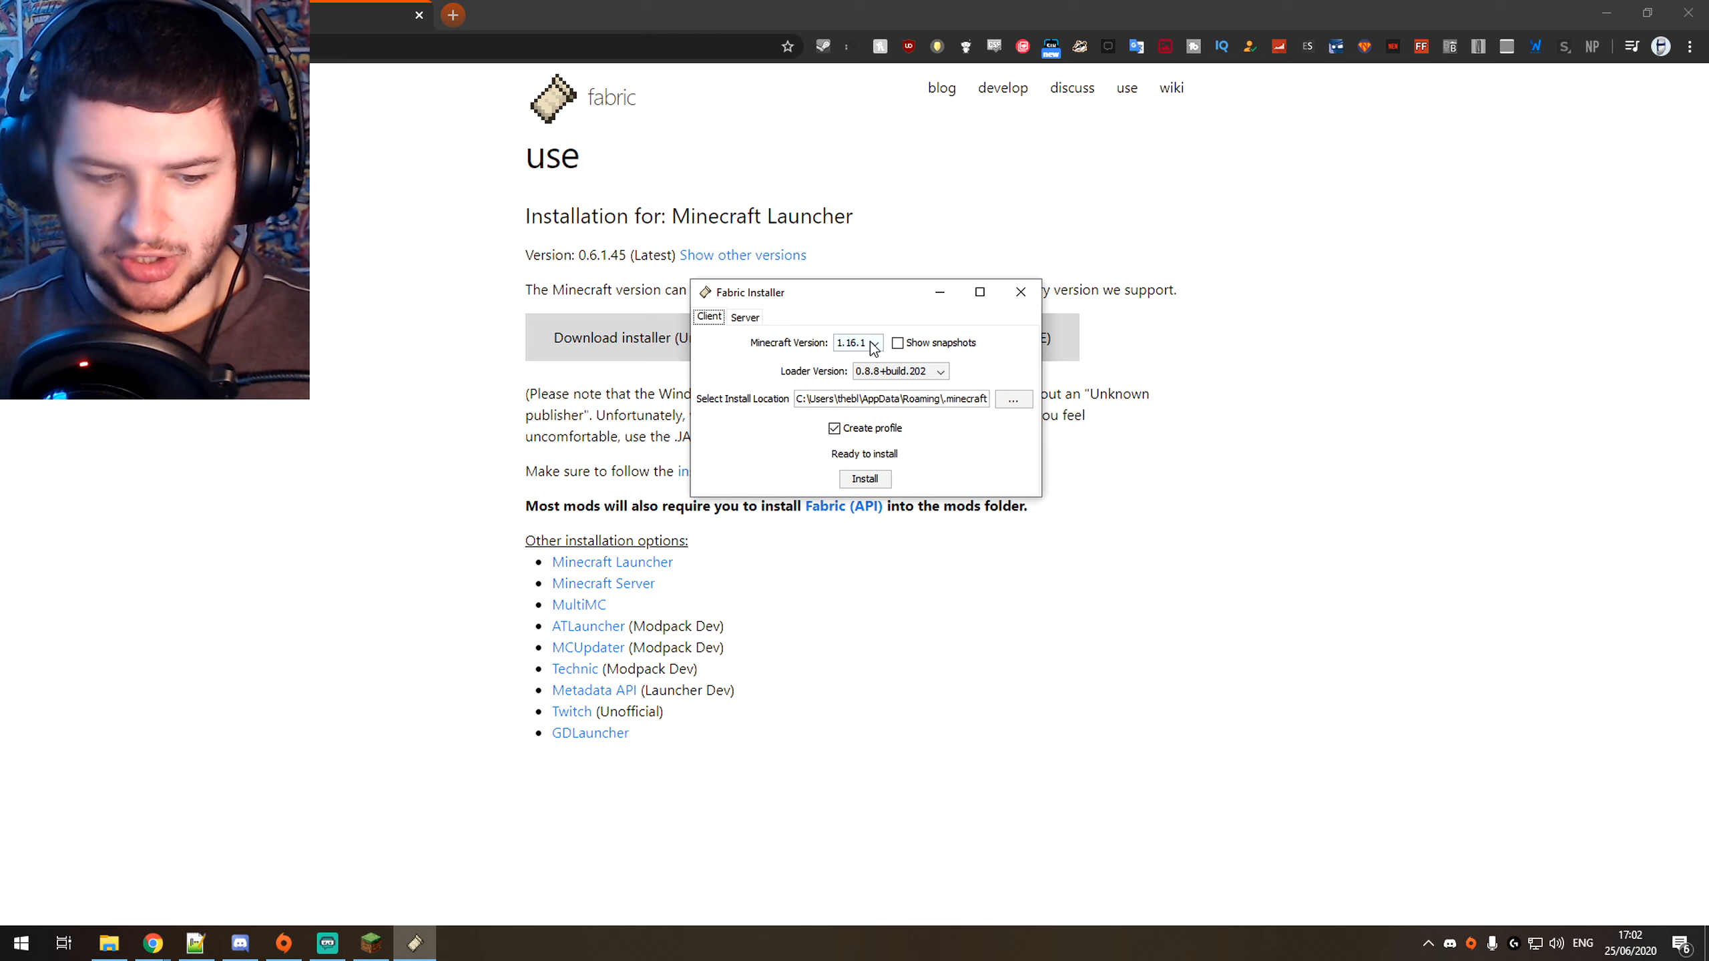
{"action": "left_click", "coordinate": [370, 942]}
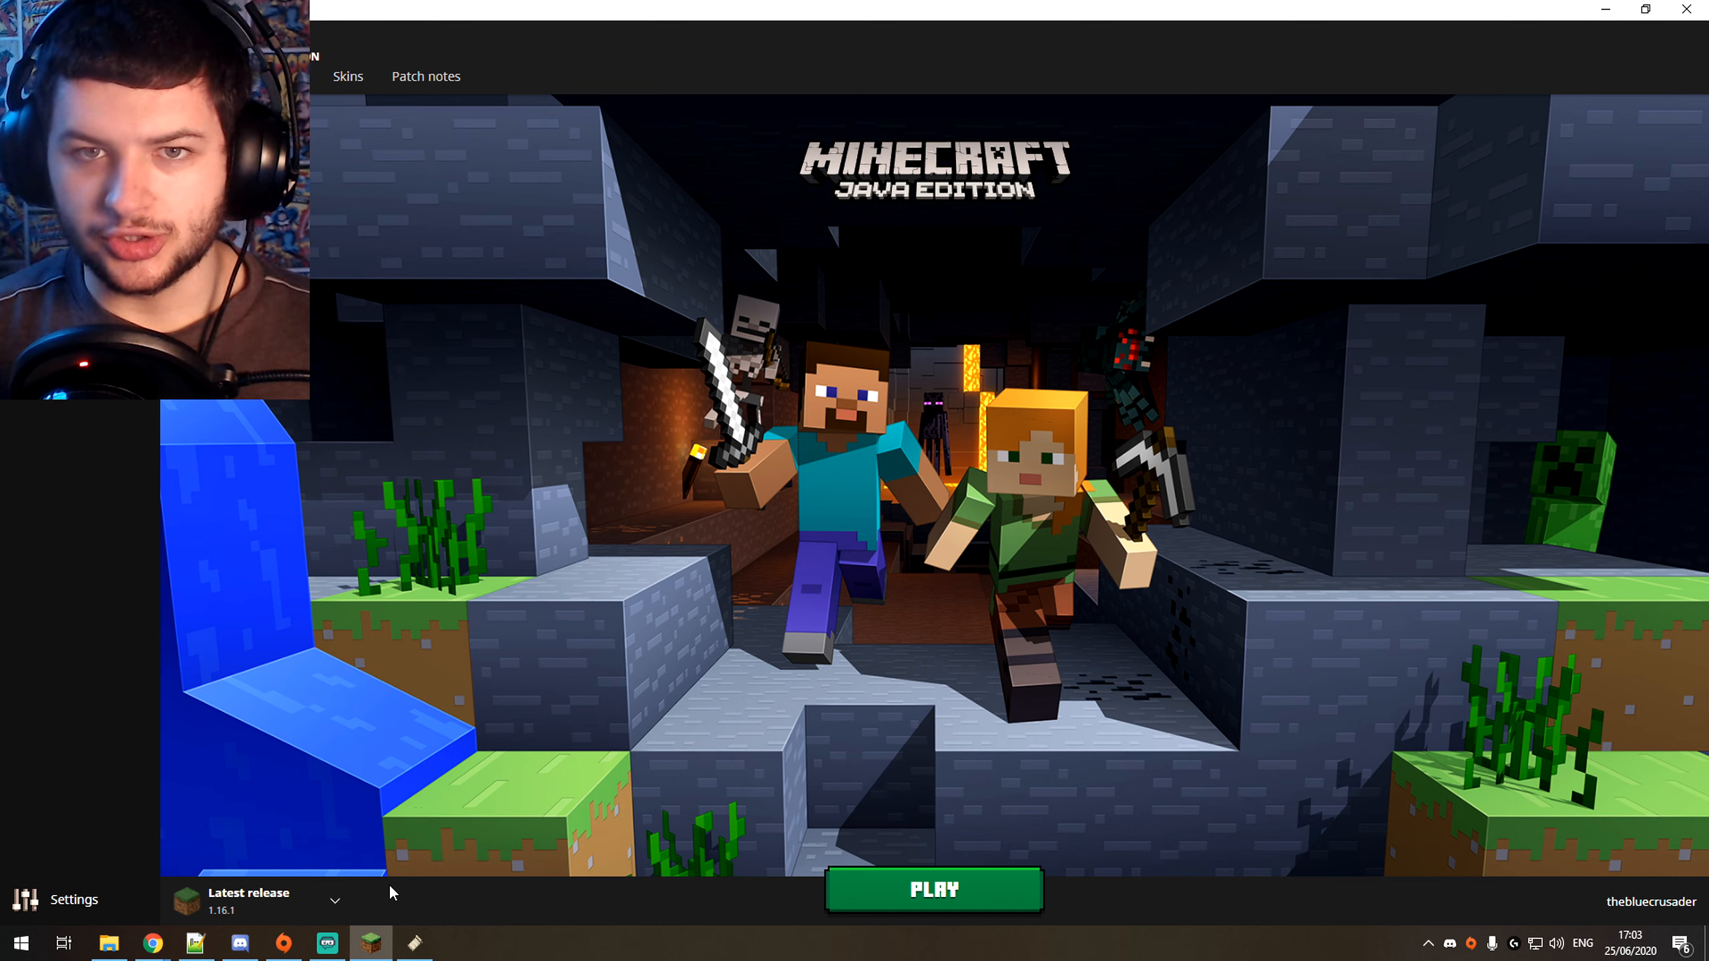
{"action": "left_click", "coordinate": [371, 944]}
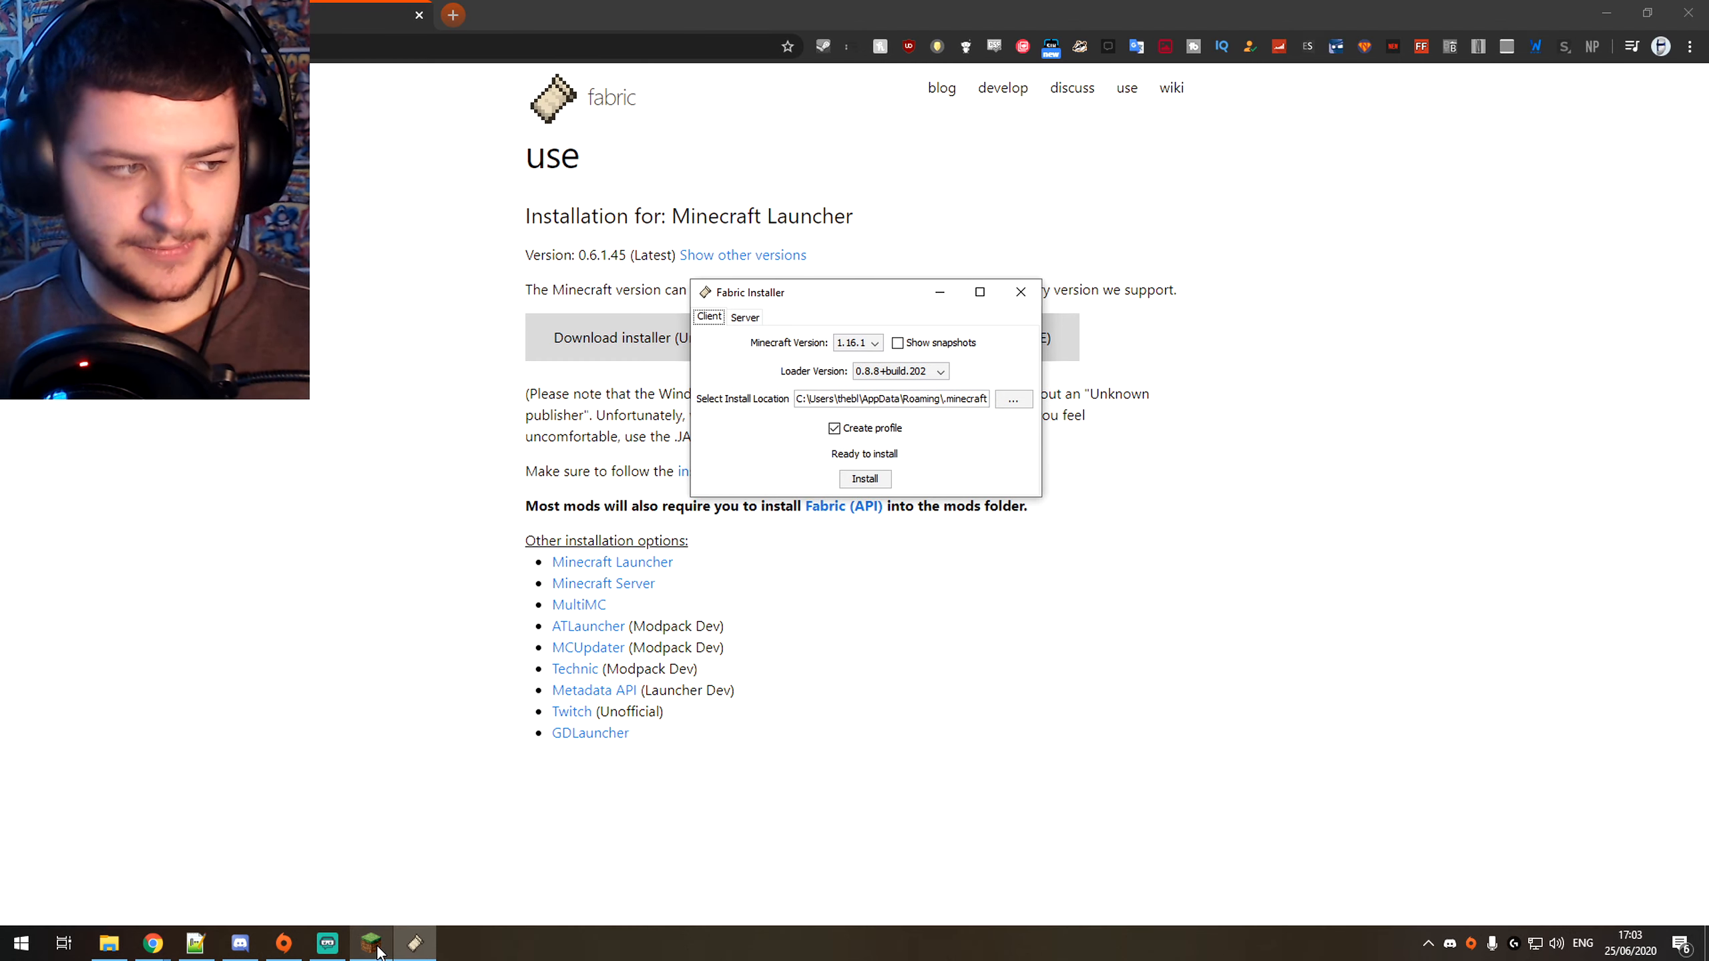
Step: Choose Minecraft version 1.16.1 and loader version 0.8.8+build.202 in the Fabric Installer
{"action": "left_click", "coordinate": [849, 342]}
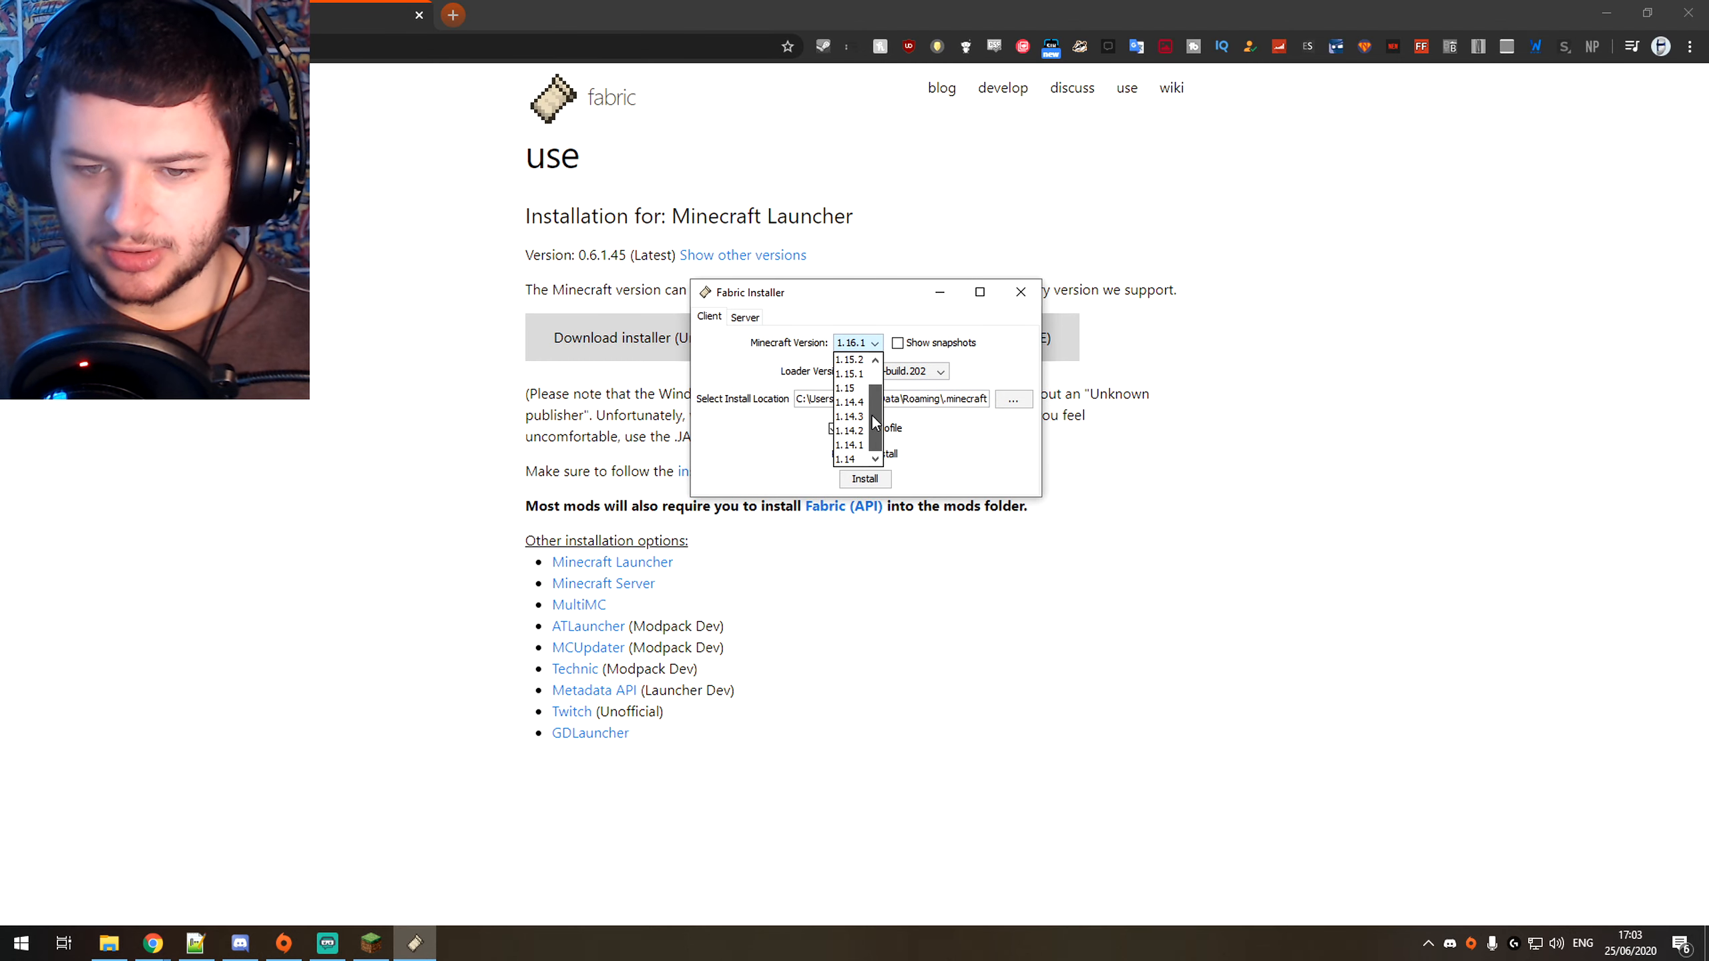
{"action": "scroll", "coordinate": [849, 438], "scroll_direction": "up", "scroll_amount": 1}
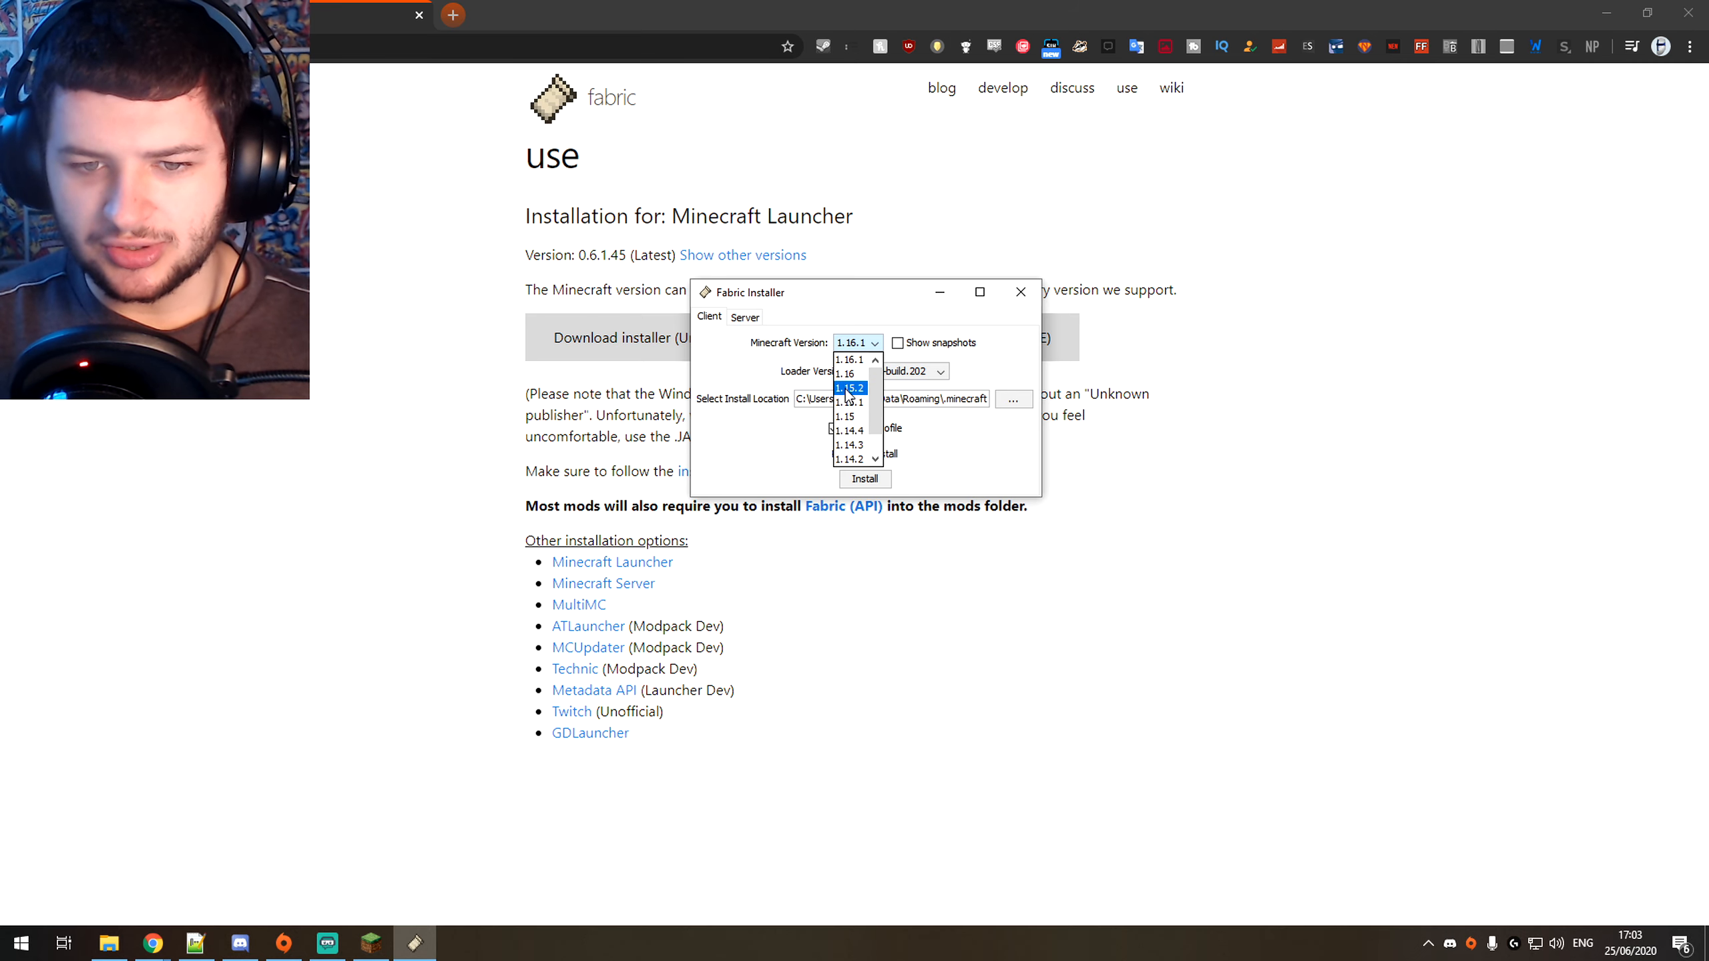
{"action": "left_click", "coordinate": [872, 343]}
{"action": "left_click", "coordinate": [872, 343]}
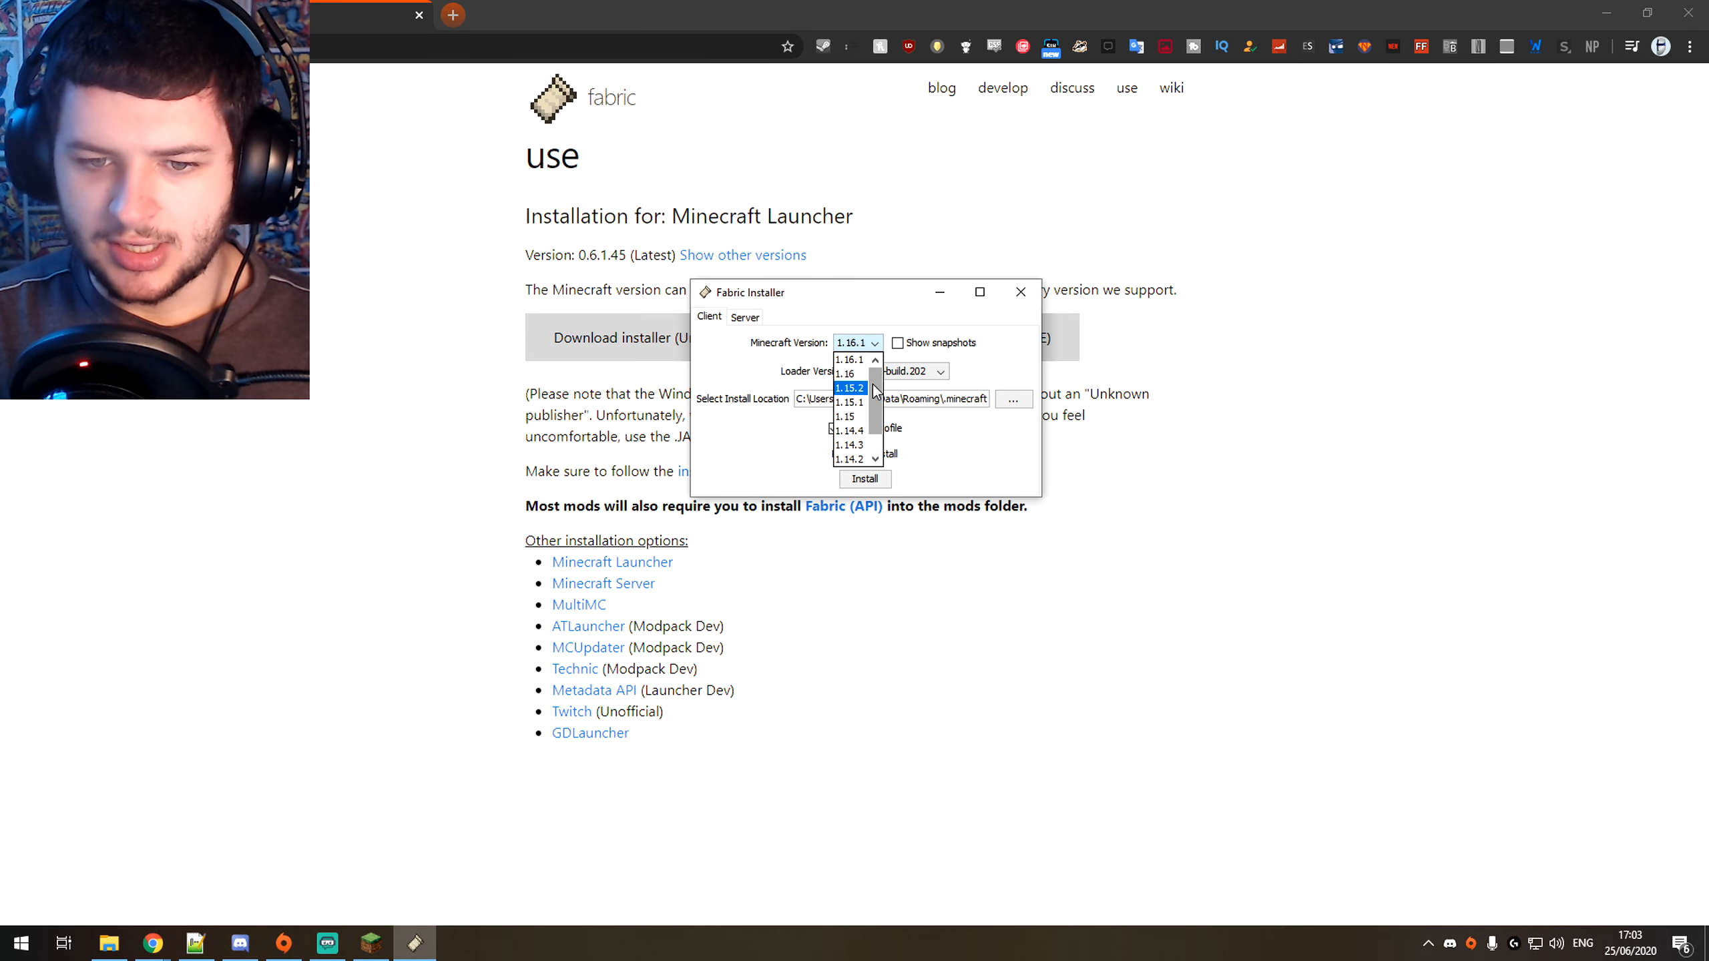
{"action": "left_click", "coordinate": [876, 347]}
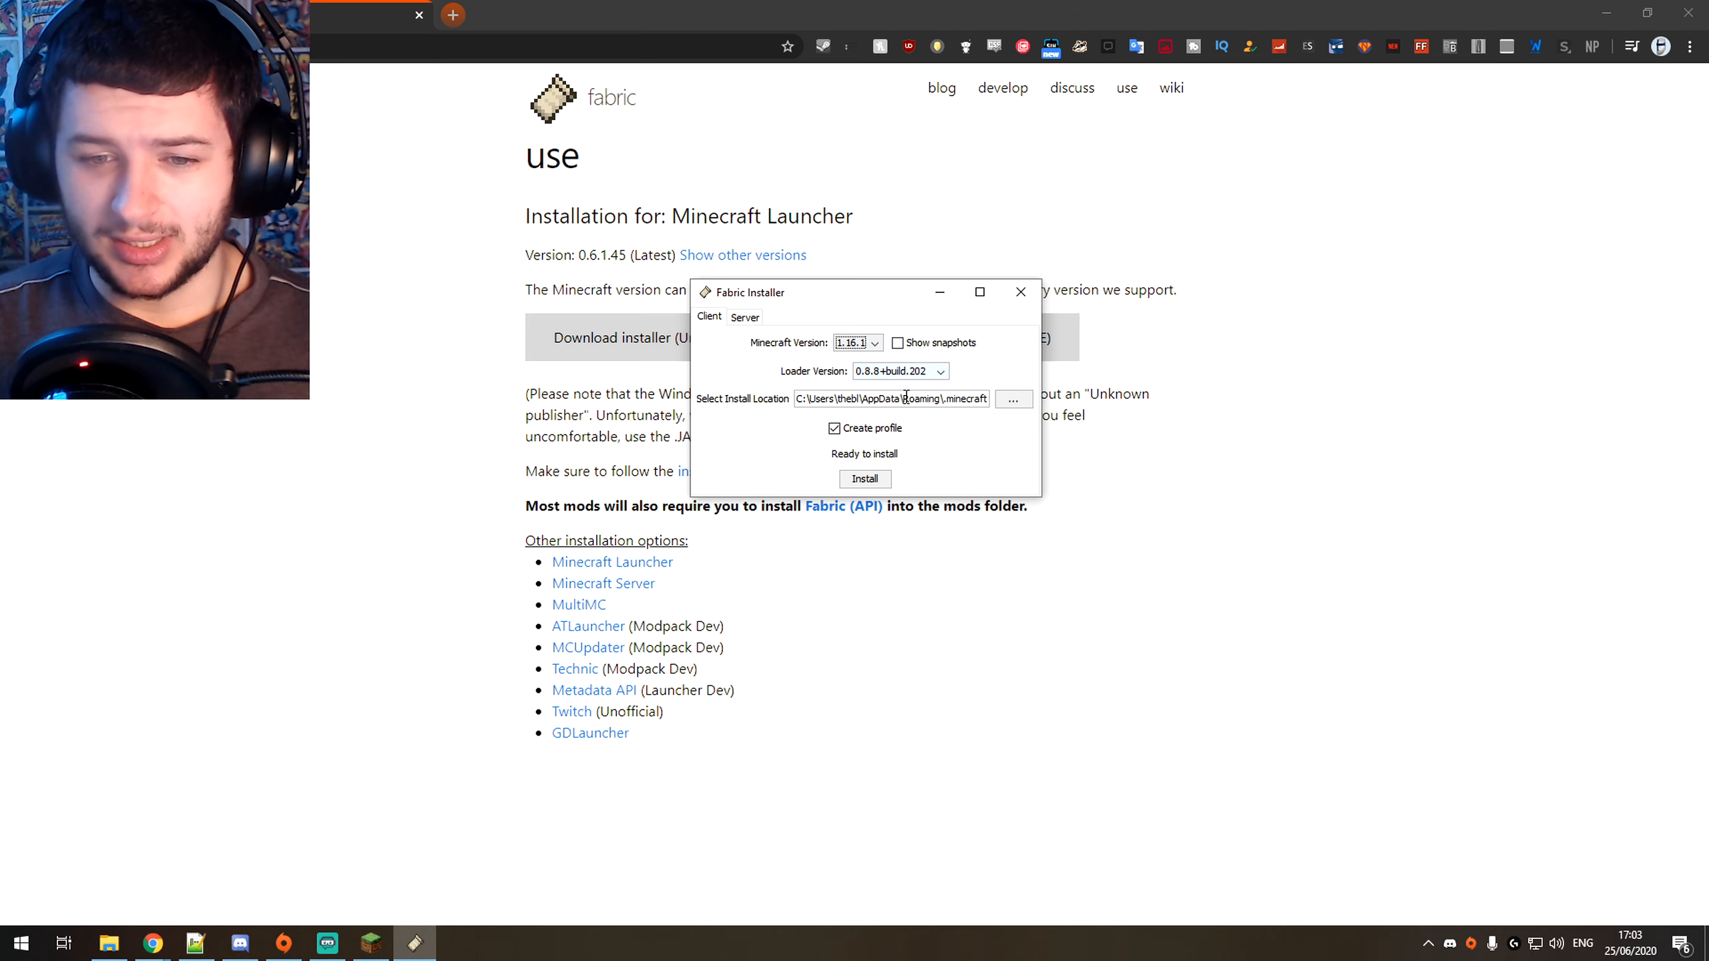
{"action": "left_click", "coordinate": [910, 372]}
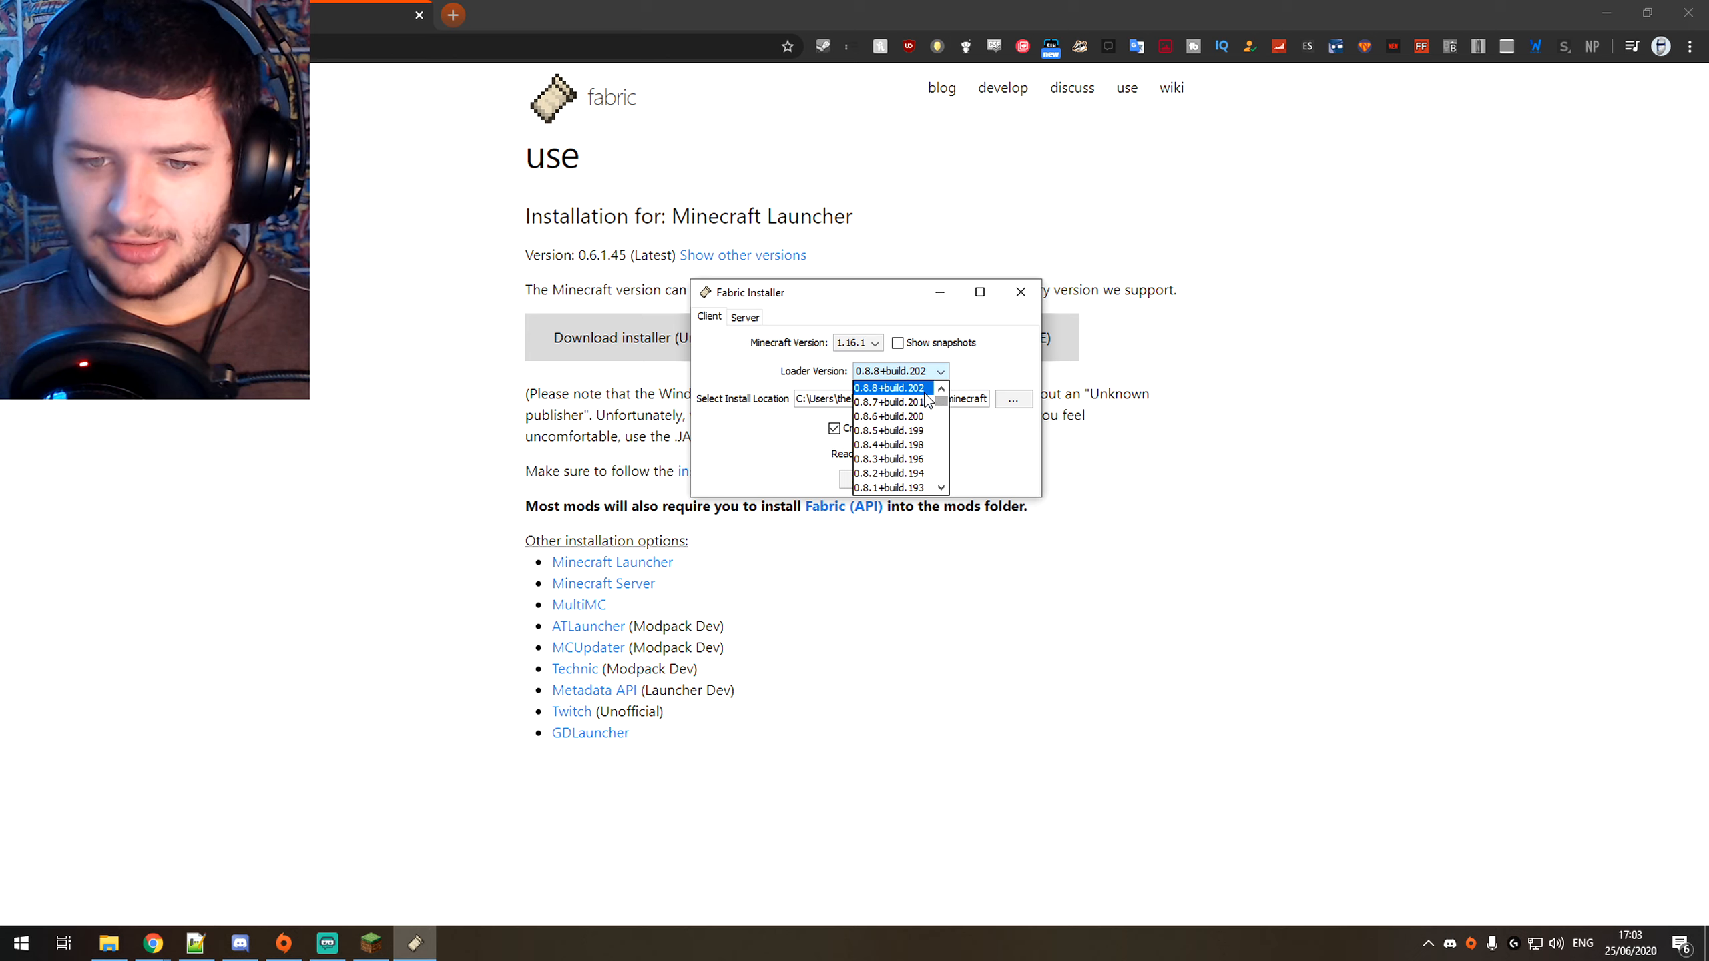
{"action": "left_click", "coordinate": [900, 389]}
{"action": "left_click", "coordinate": [863, 344]}
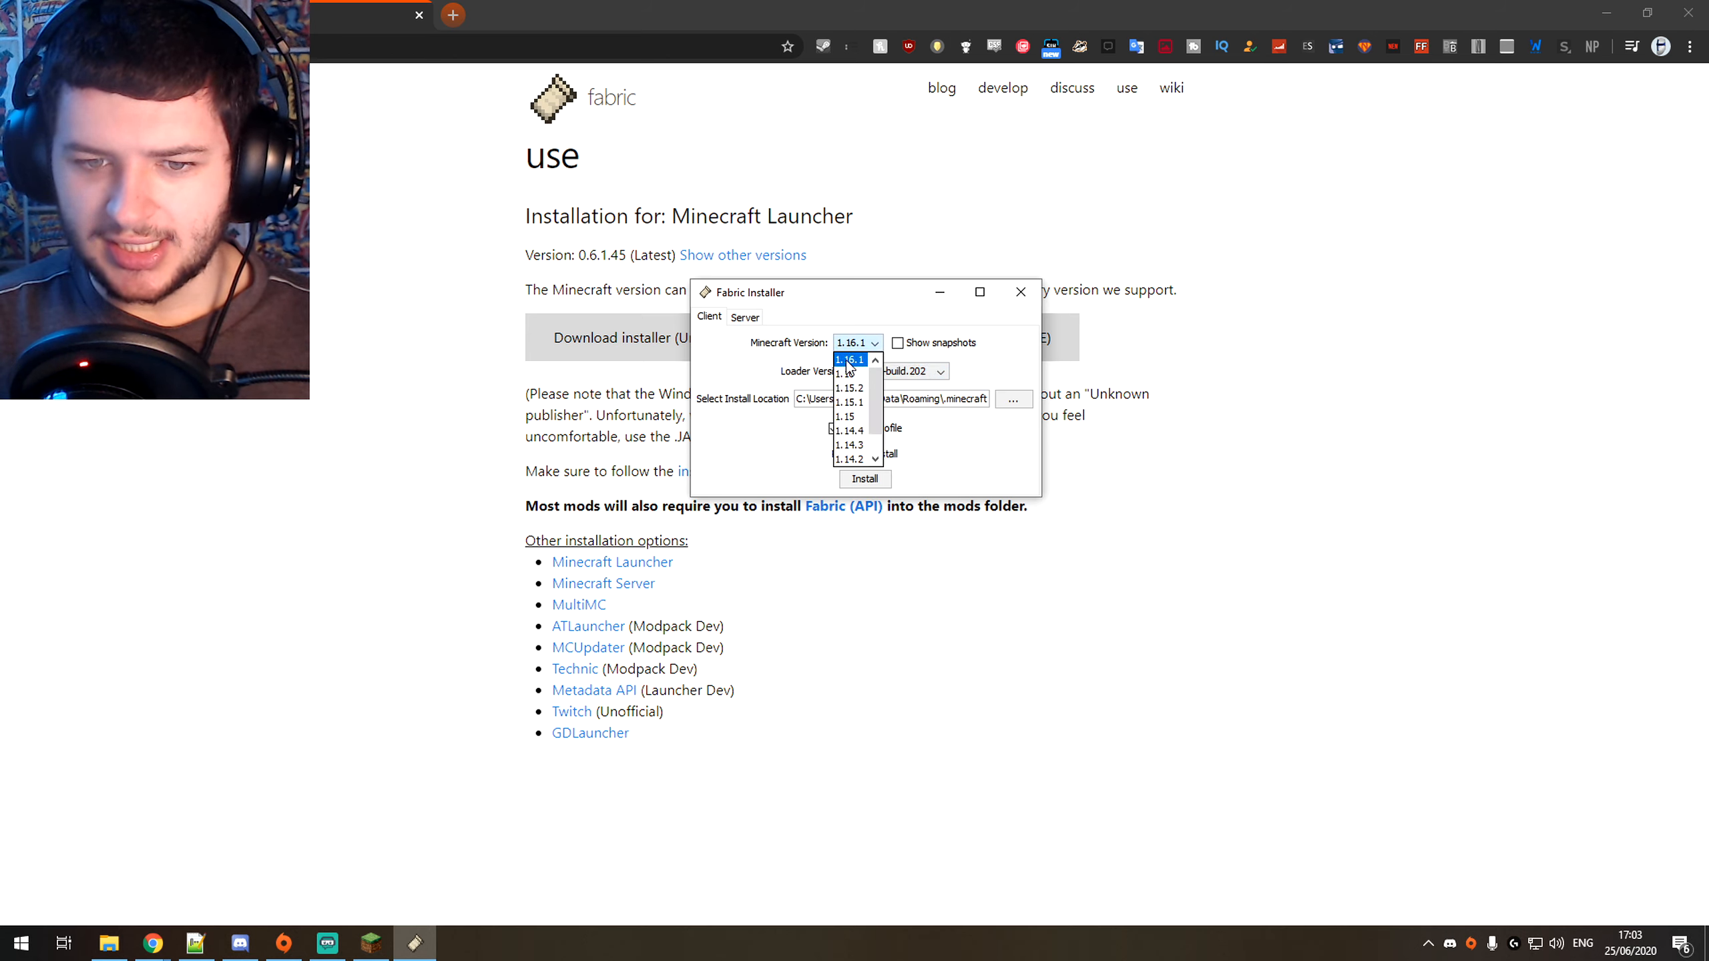
{"action": "left_click", "coordinate": [850, 361]}
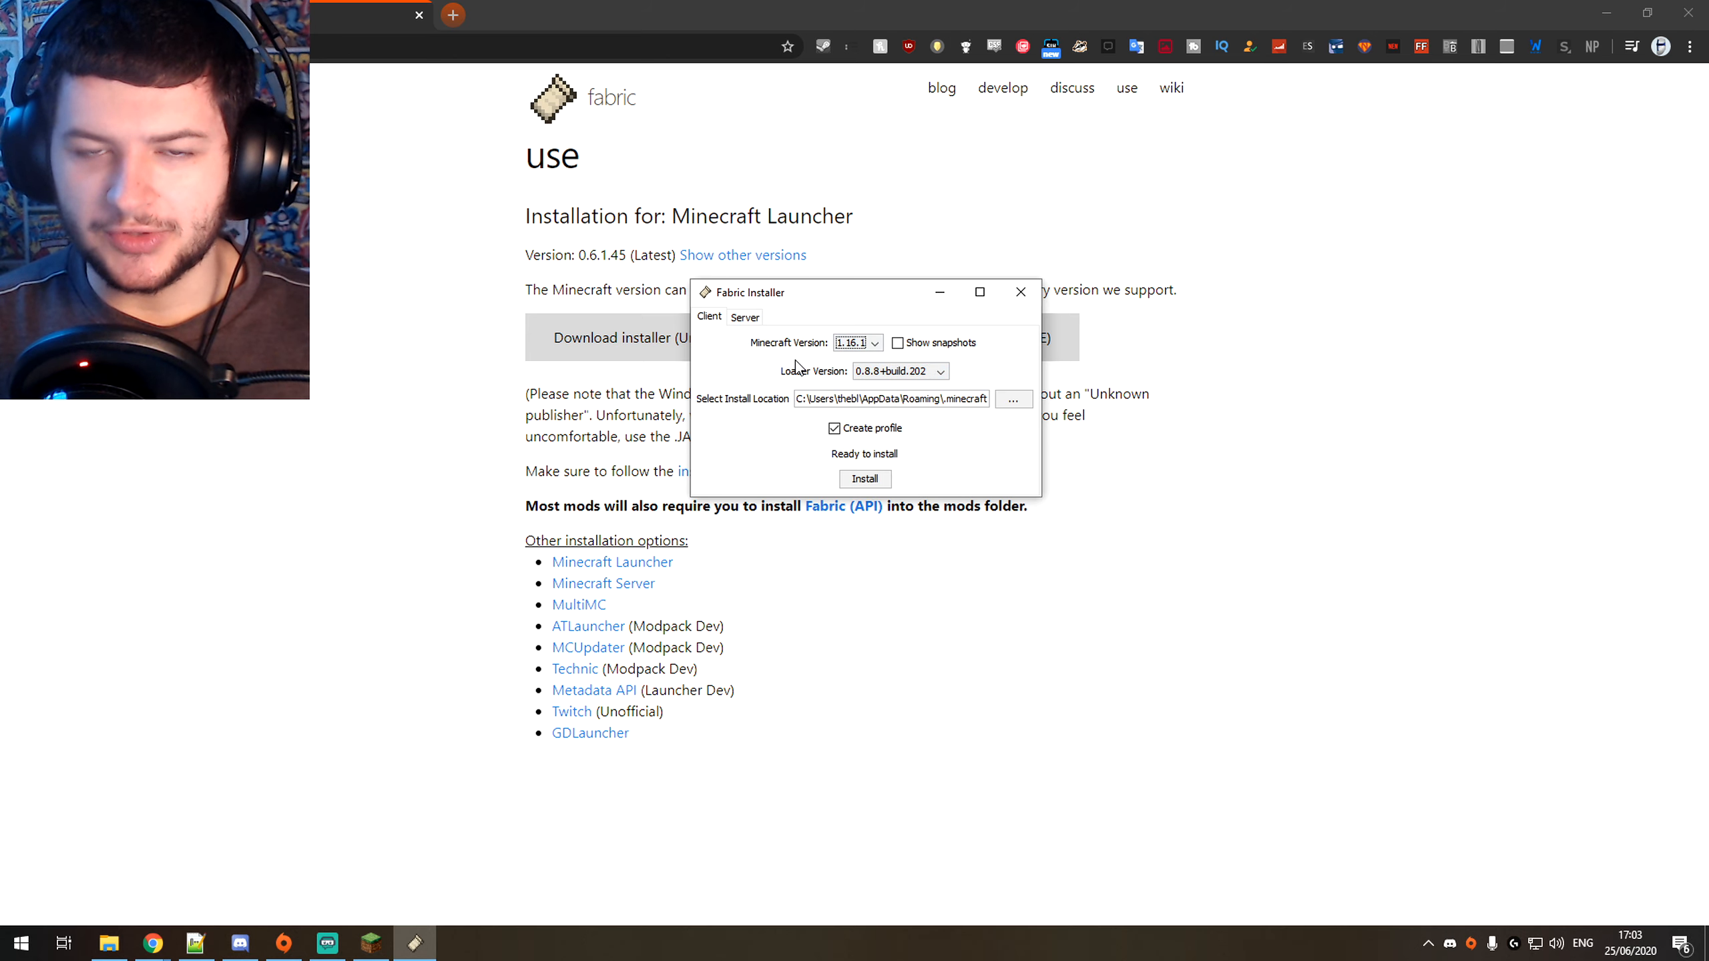
Step: Review the install location and install the Fabric client into the default .minecraft folder with profile creation enabled
{"action": "left_click_drag", "start_coordinate": [805, 402], "coordinate": [988, 399]}
{"action": "left_click", "coordinate": [959, 401]}
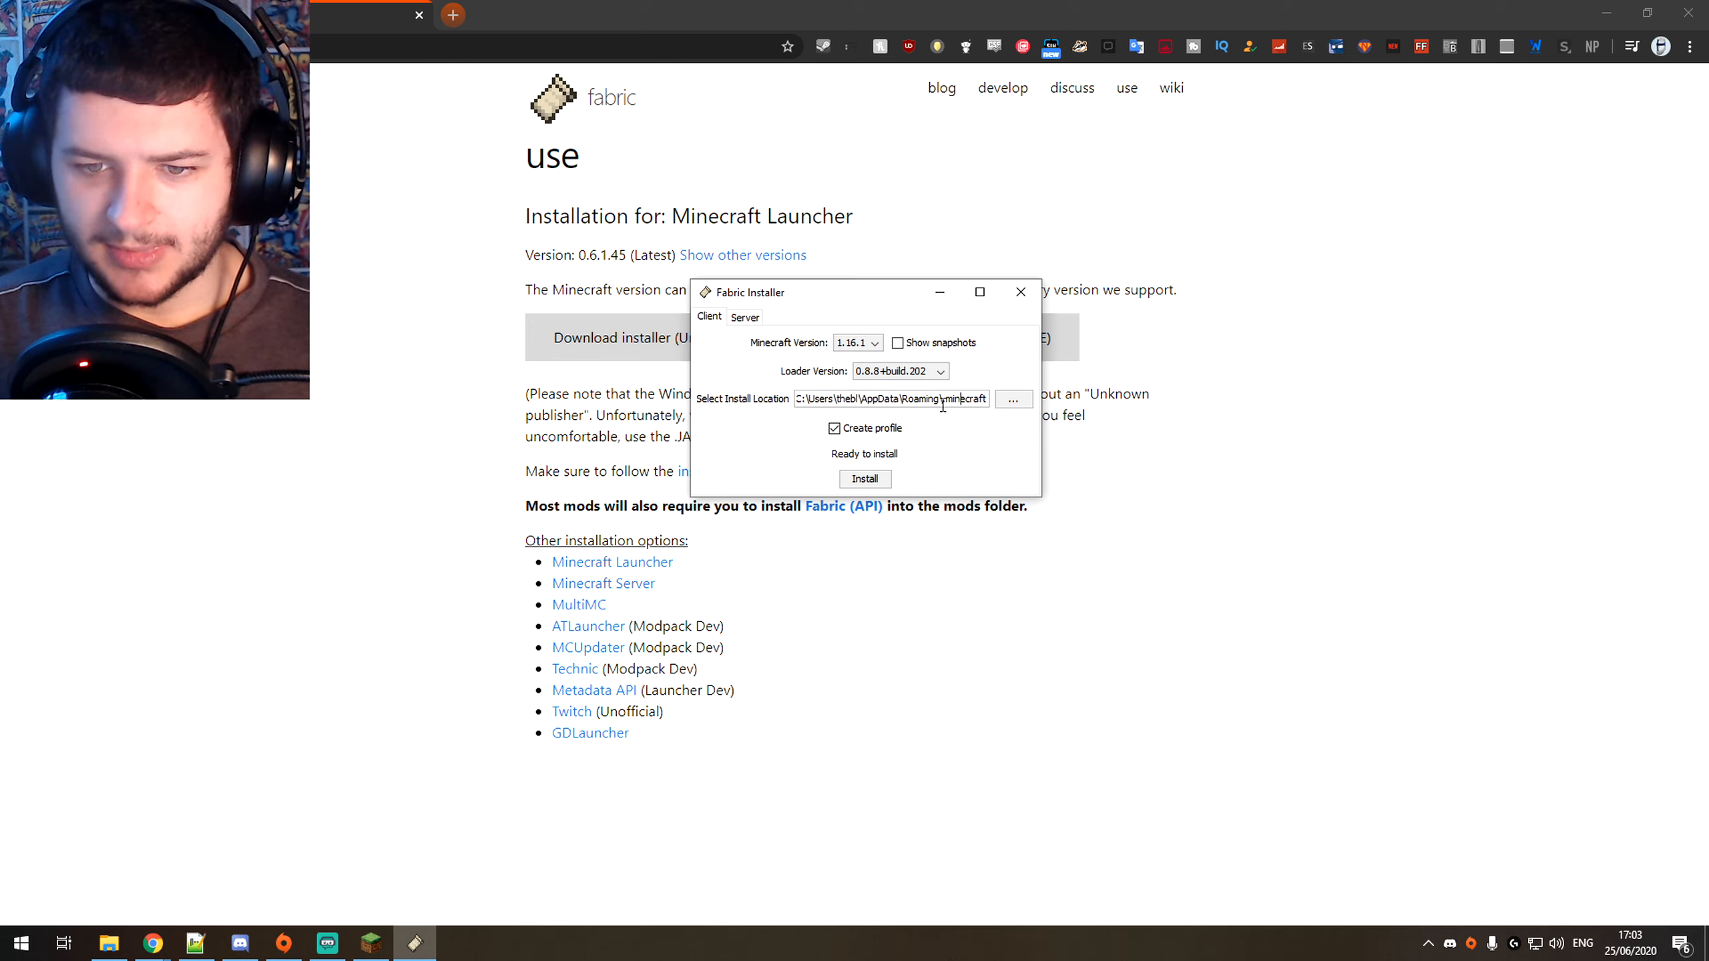
{"action": "double_click", "coordinate": [959, 402]}
{"action": "left_click", "coordinate": [949, 399]}
{"action": "left_click_drag", "start_coordinate": [990, 399], "coordinate": [614, 397]}
{"action": "left_click_drag", "start_coordinate": [800, 397], "coordinate": [851, 404]}
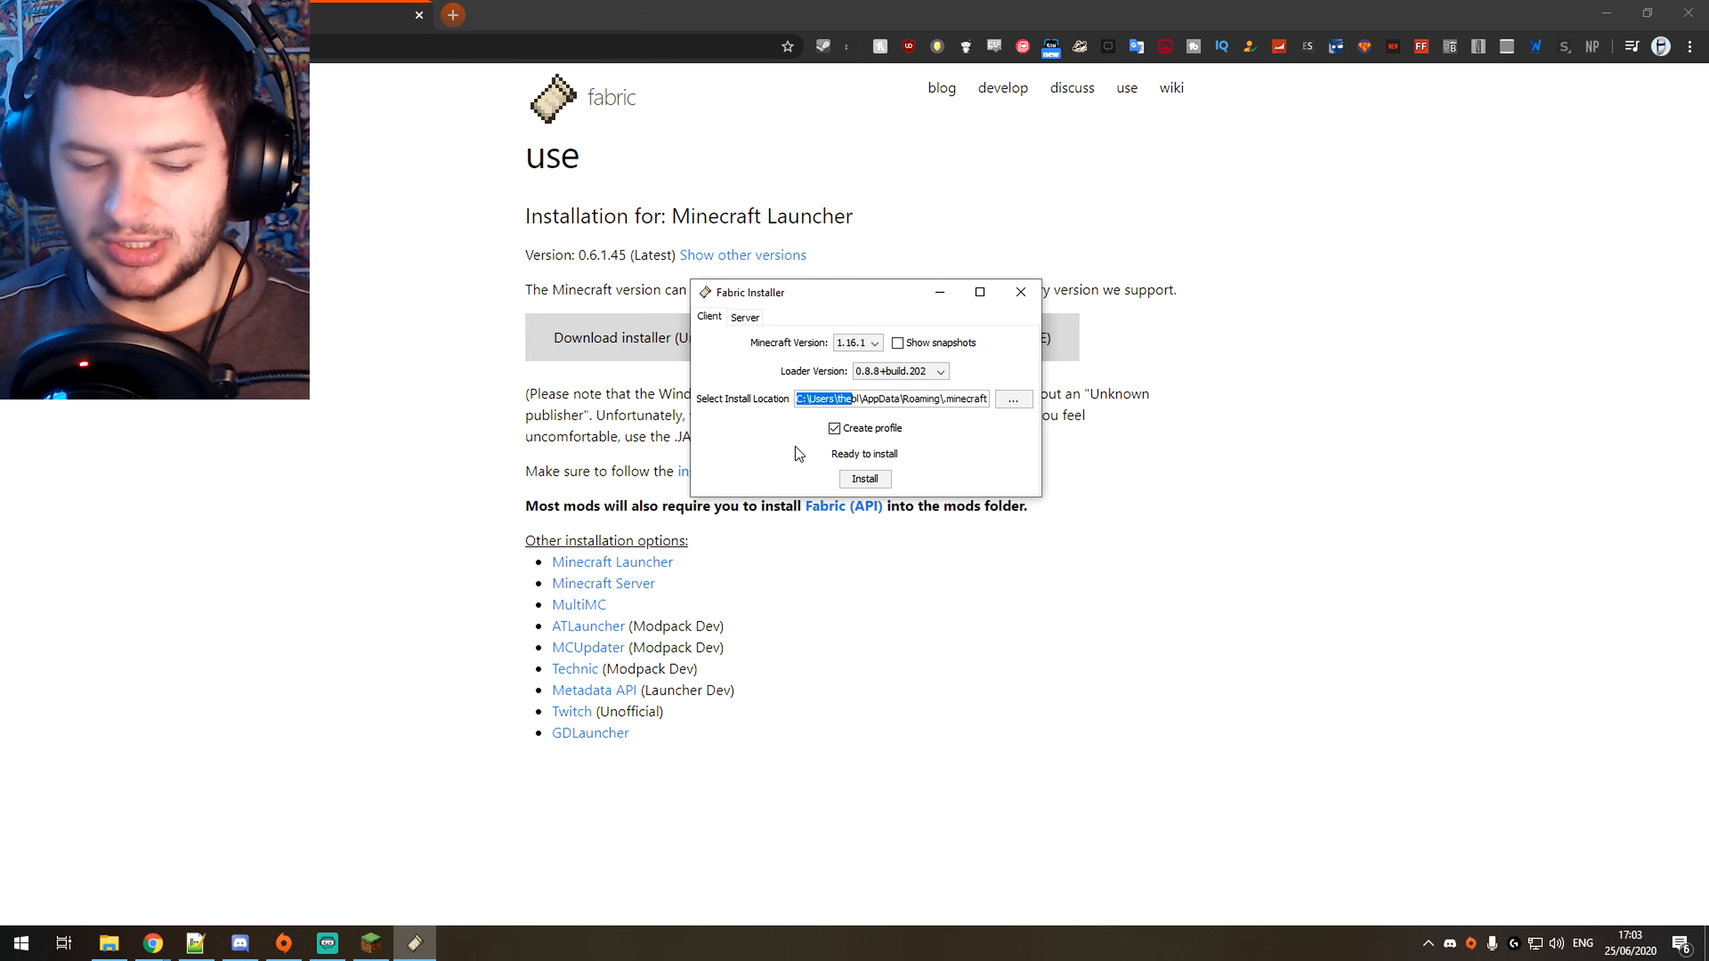
{"action": "left_click", "coordinate": [855, 479]}
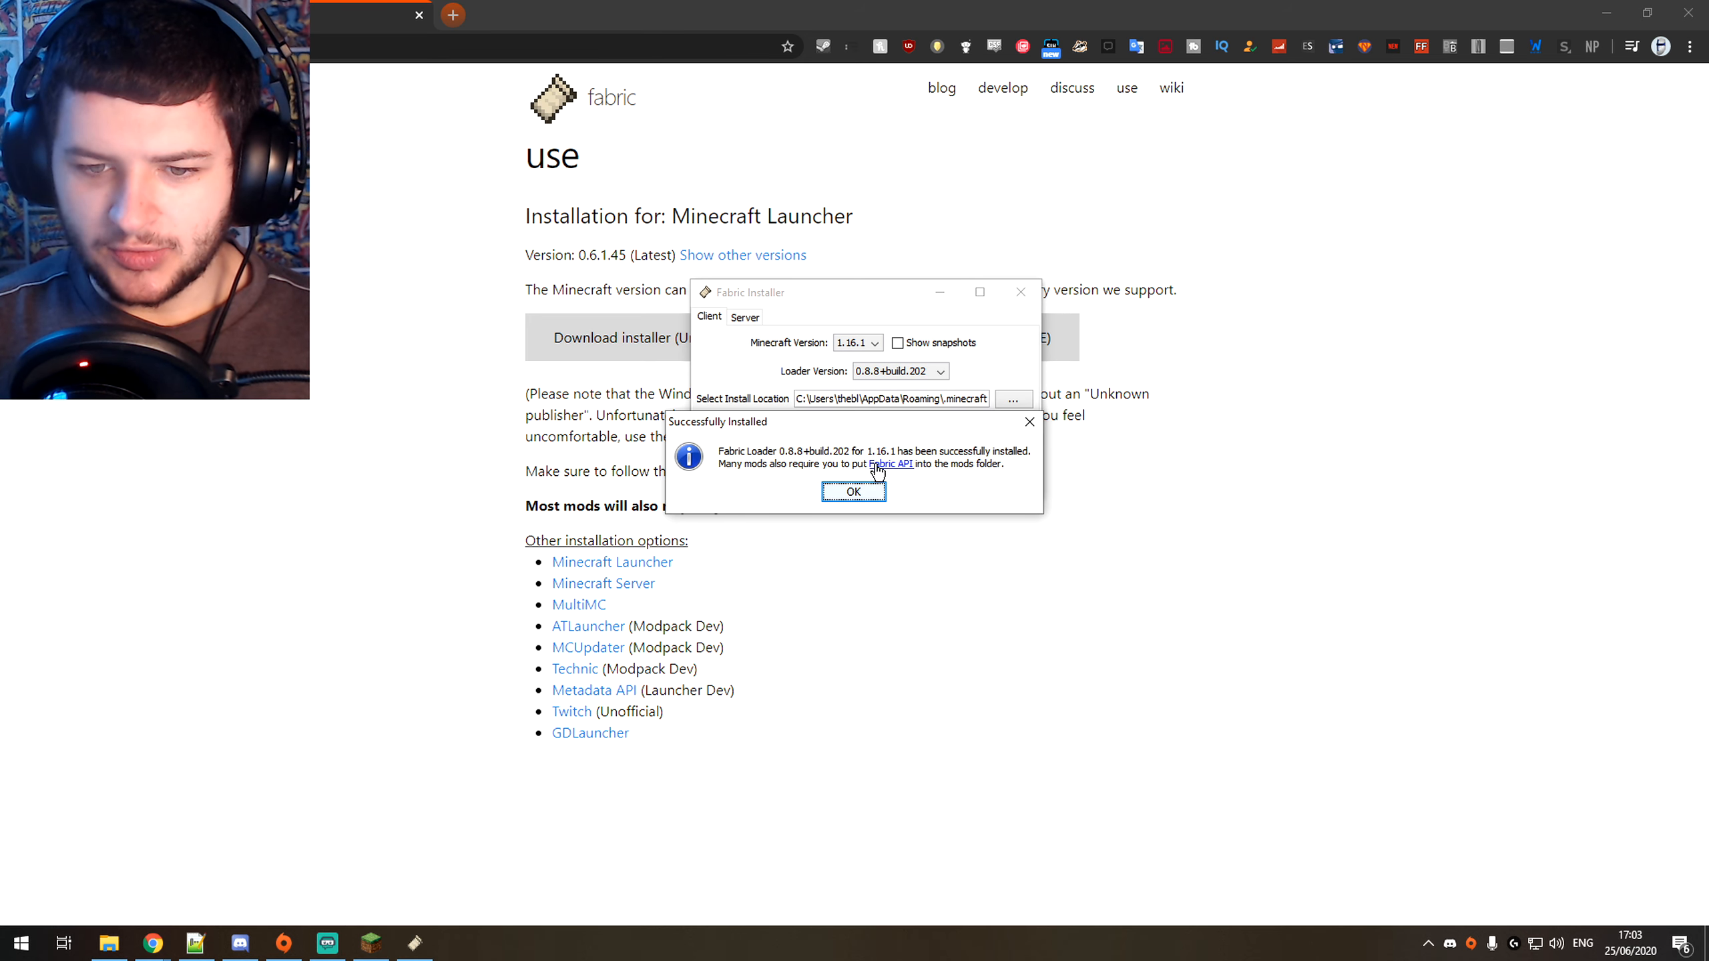
Step: Open the Fabric API page on CurseForge and download the [1.16/1.16.1] Fabric API 0.13.1 build 370 file, keeping it
{"action": "left_click", "coordinate": [905, 467]}
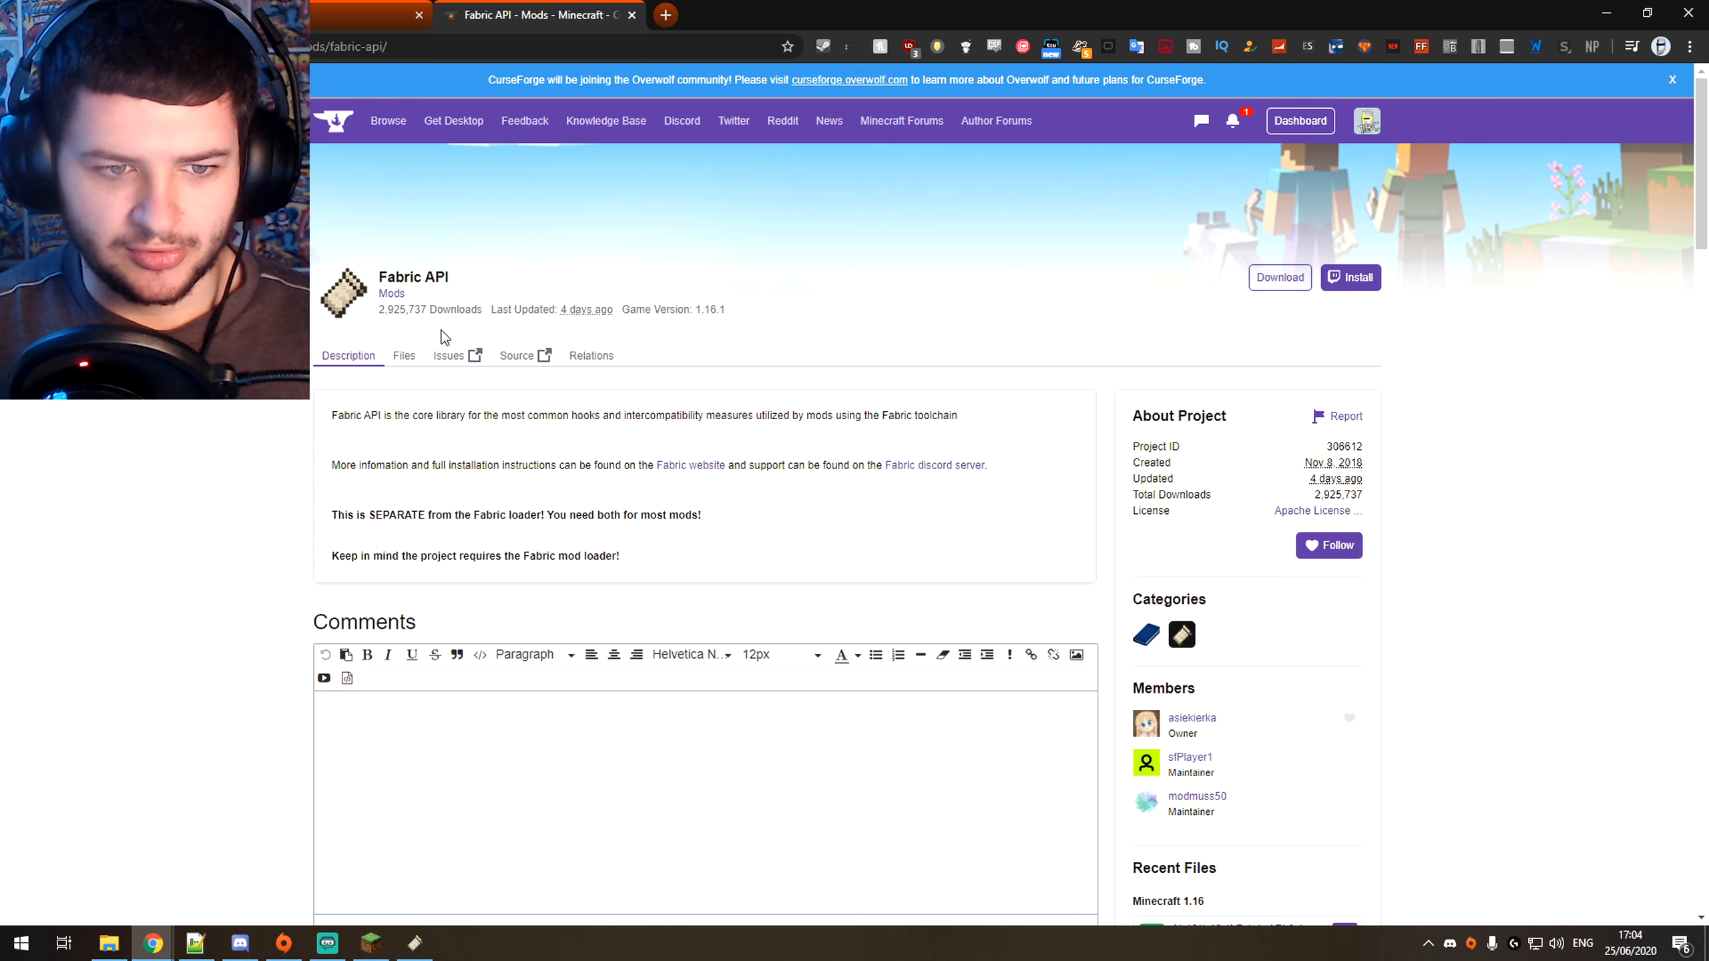
{"action": "left_click_drag", "start_coordinate": [516, 310], "coordinate": [621, 313]}
{"action": "left_click", "coordinate": [625, 324]}
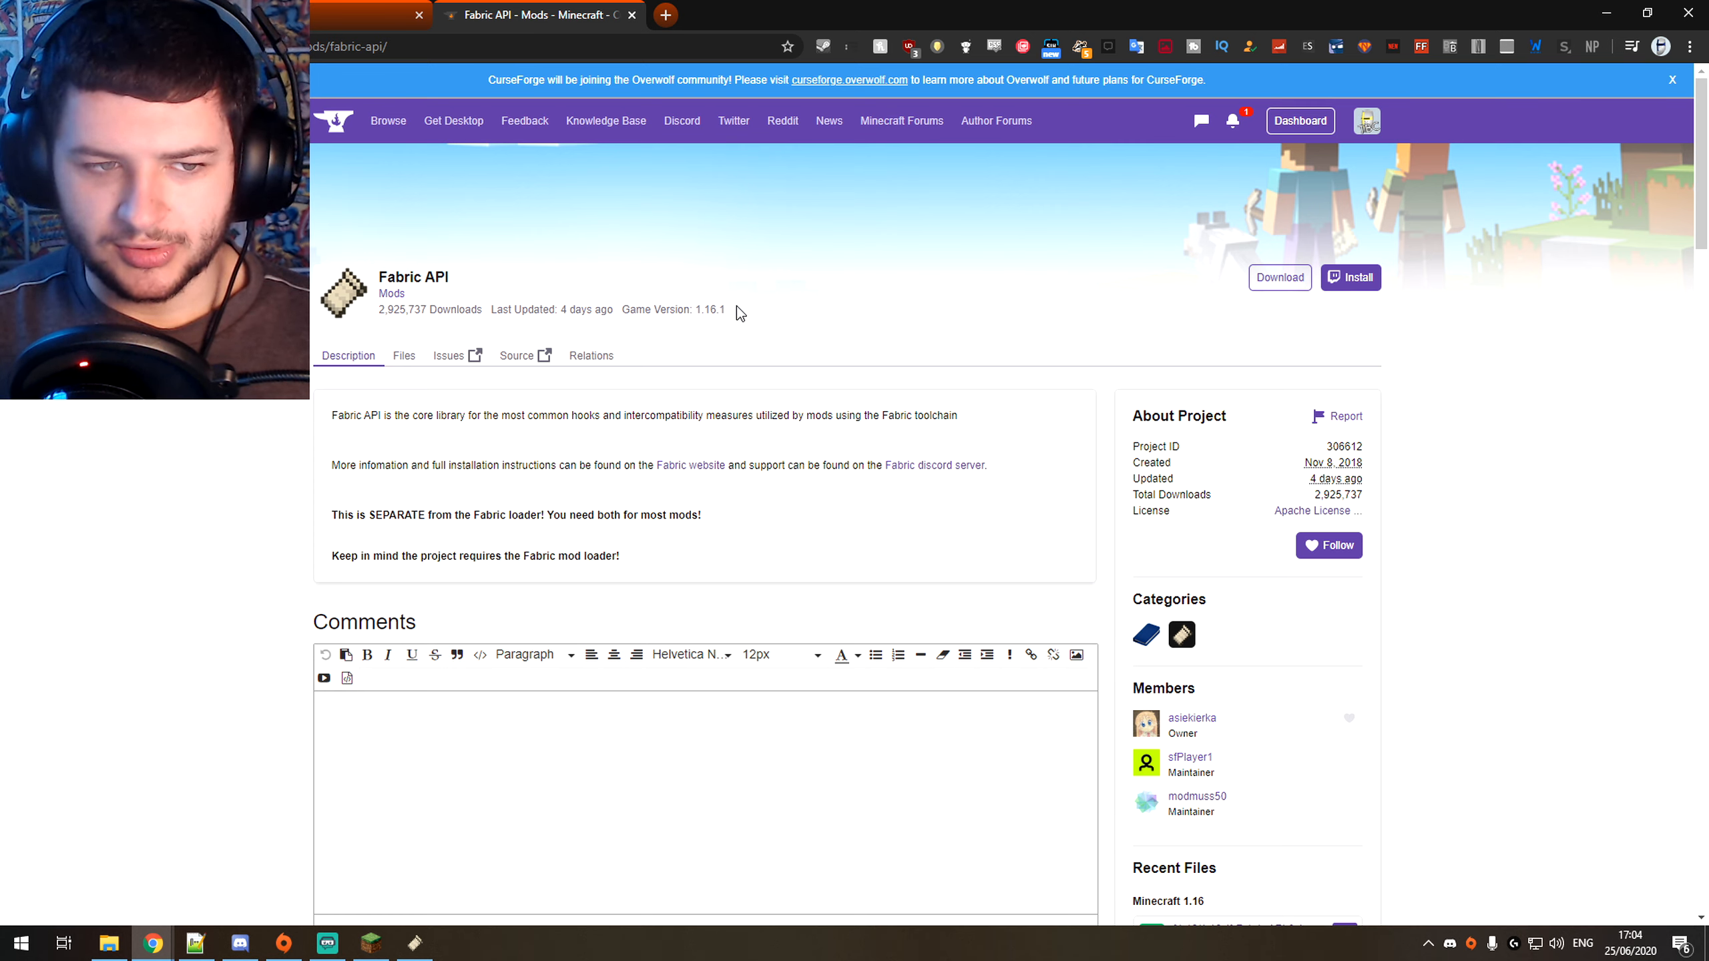
{"action": "left_click", "coordinate": [408, 363]}
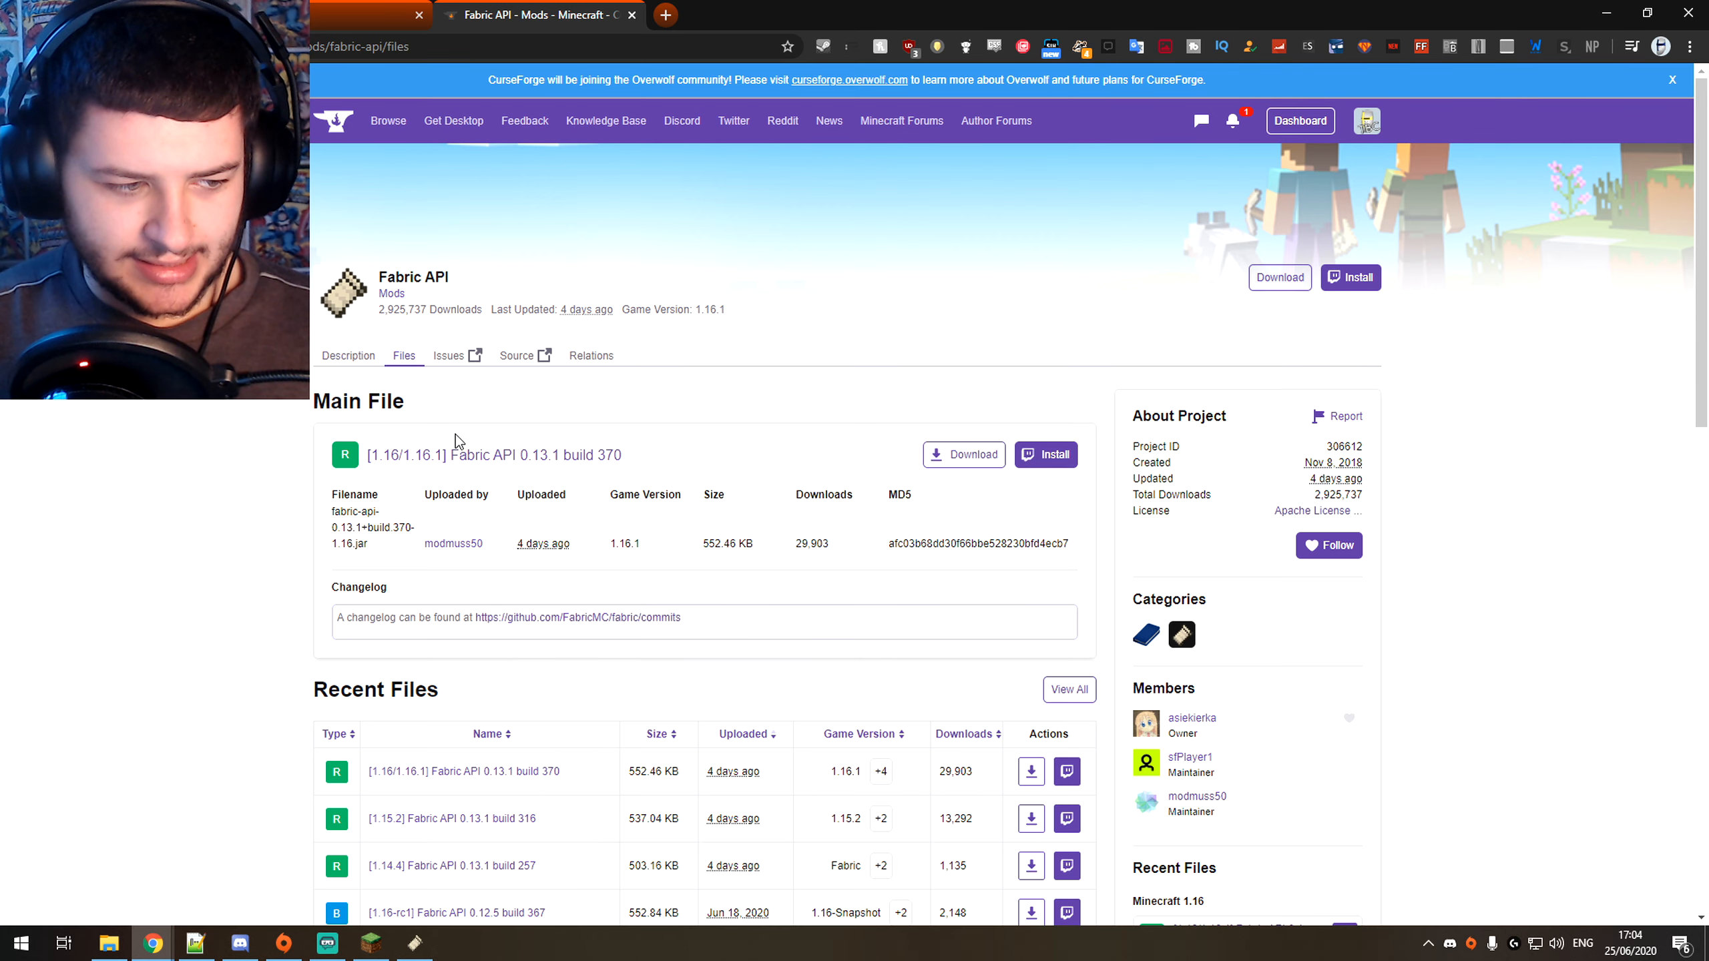
{"action": "scroll", "coordinate": [560, 565], "scroll_direction": "down", "scroll_amount": 1}
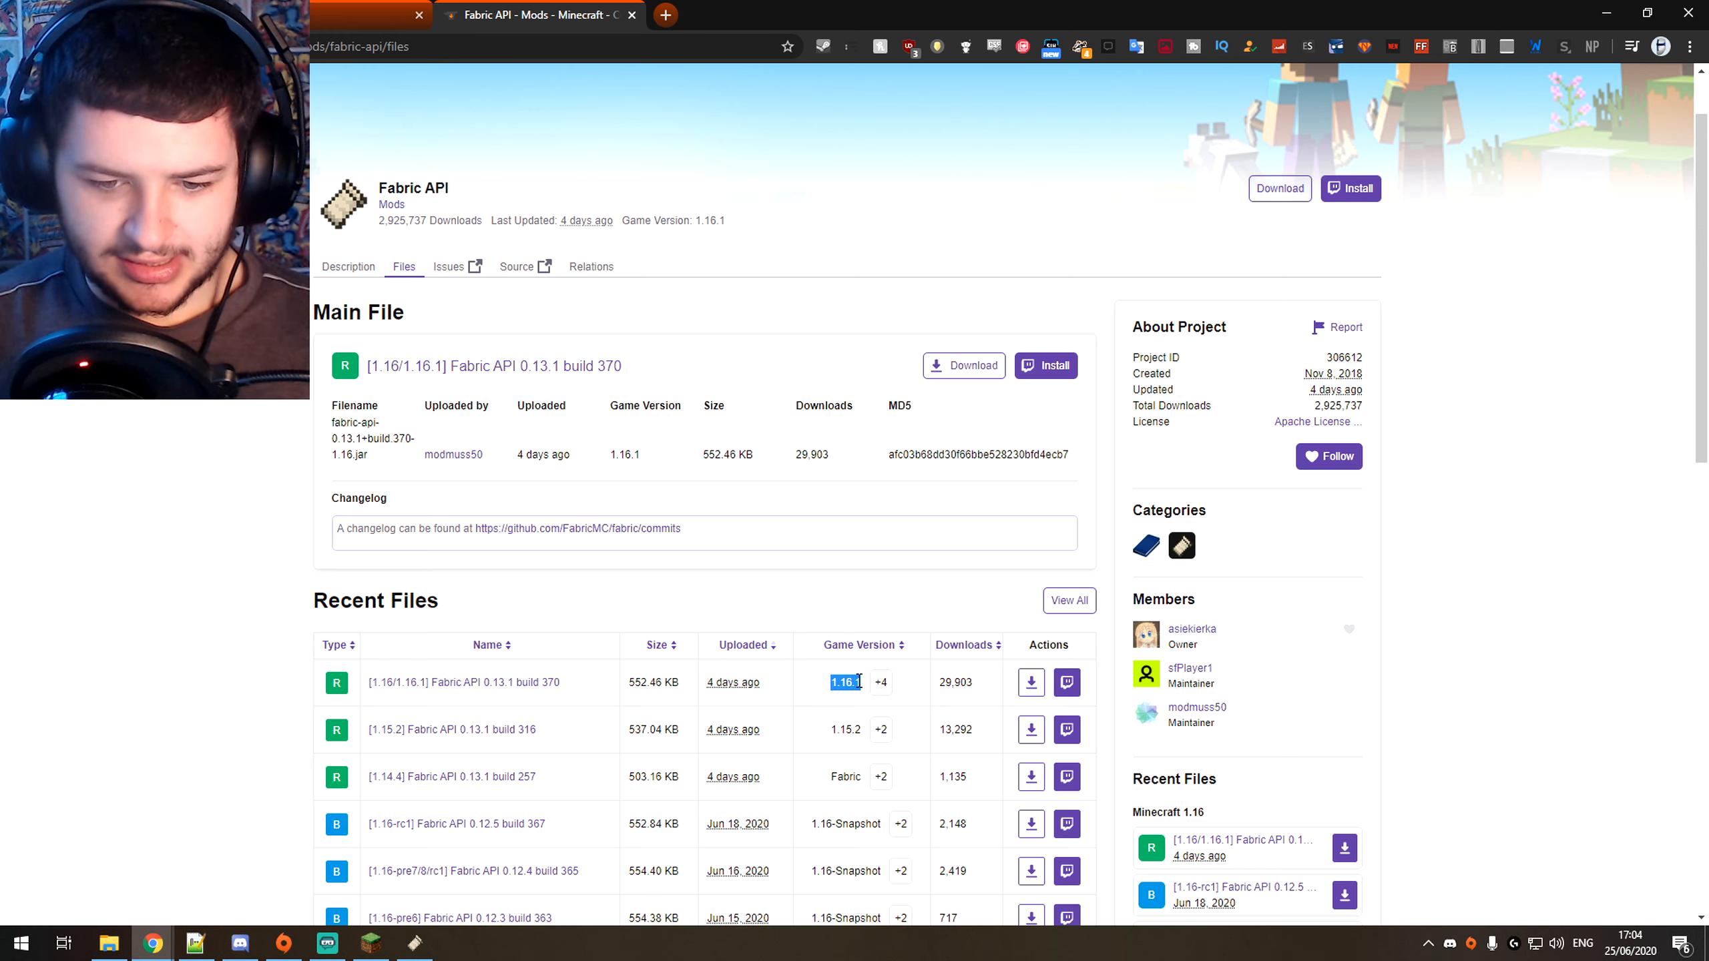
{"action": "left_click", "coordinate": [1031, 684]}
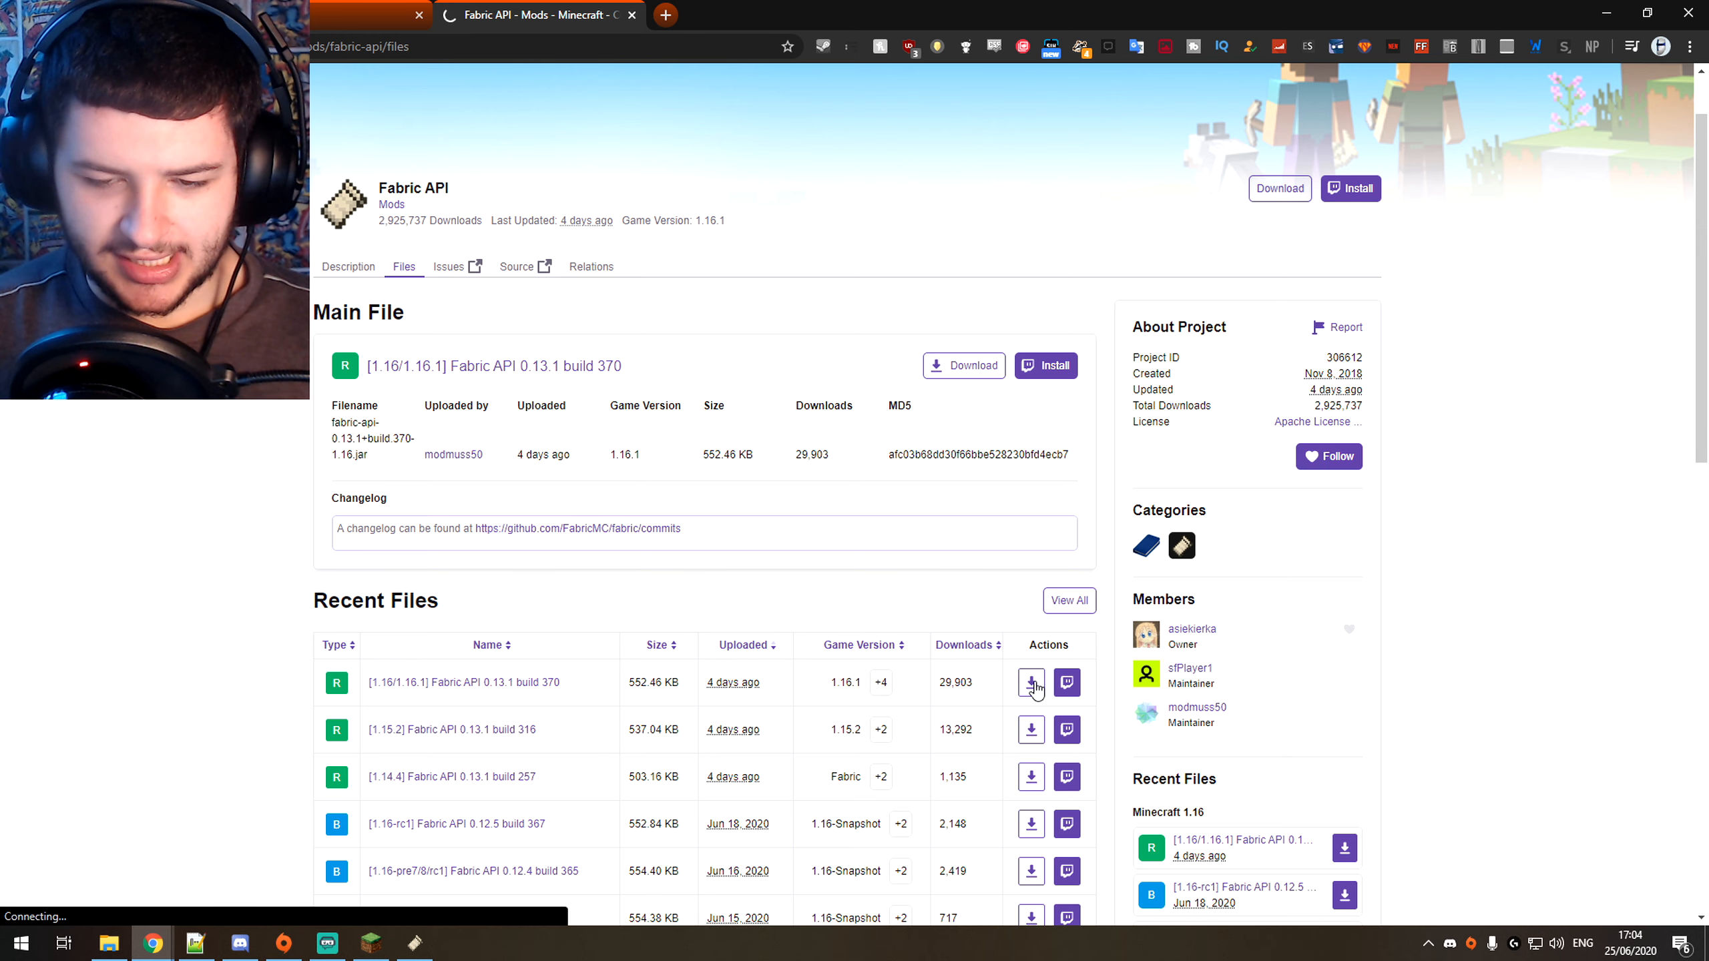
{"action": "left_click", "coordinate": [316, 903]}
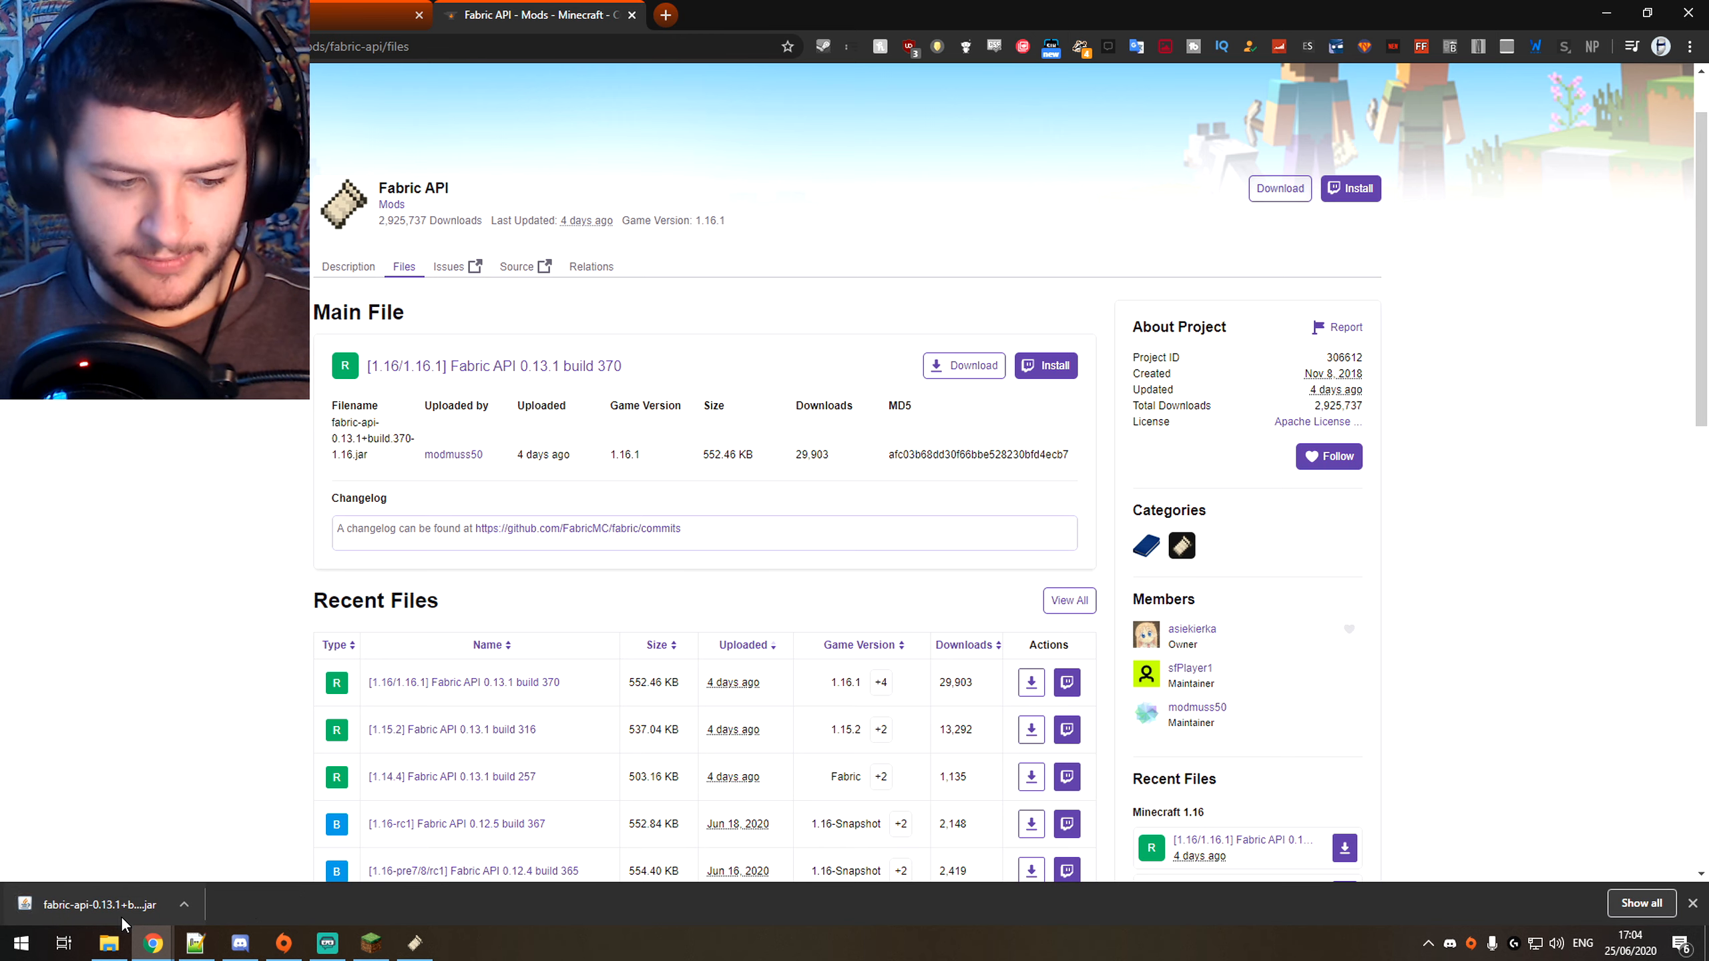
Step: Delete fabric-installer-0.6.1.45.jar from the Downloads folder, closing the running Fabric Installer so the file is released
{"action": "left_click", "coordinate": [109, 943]}
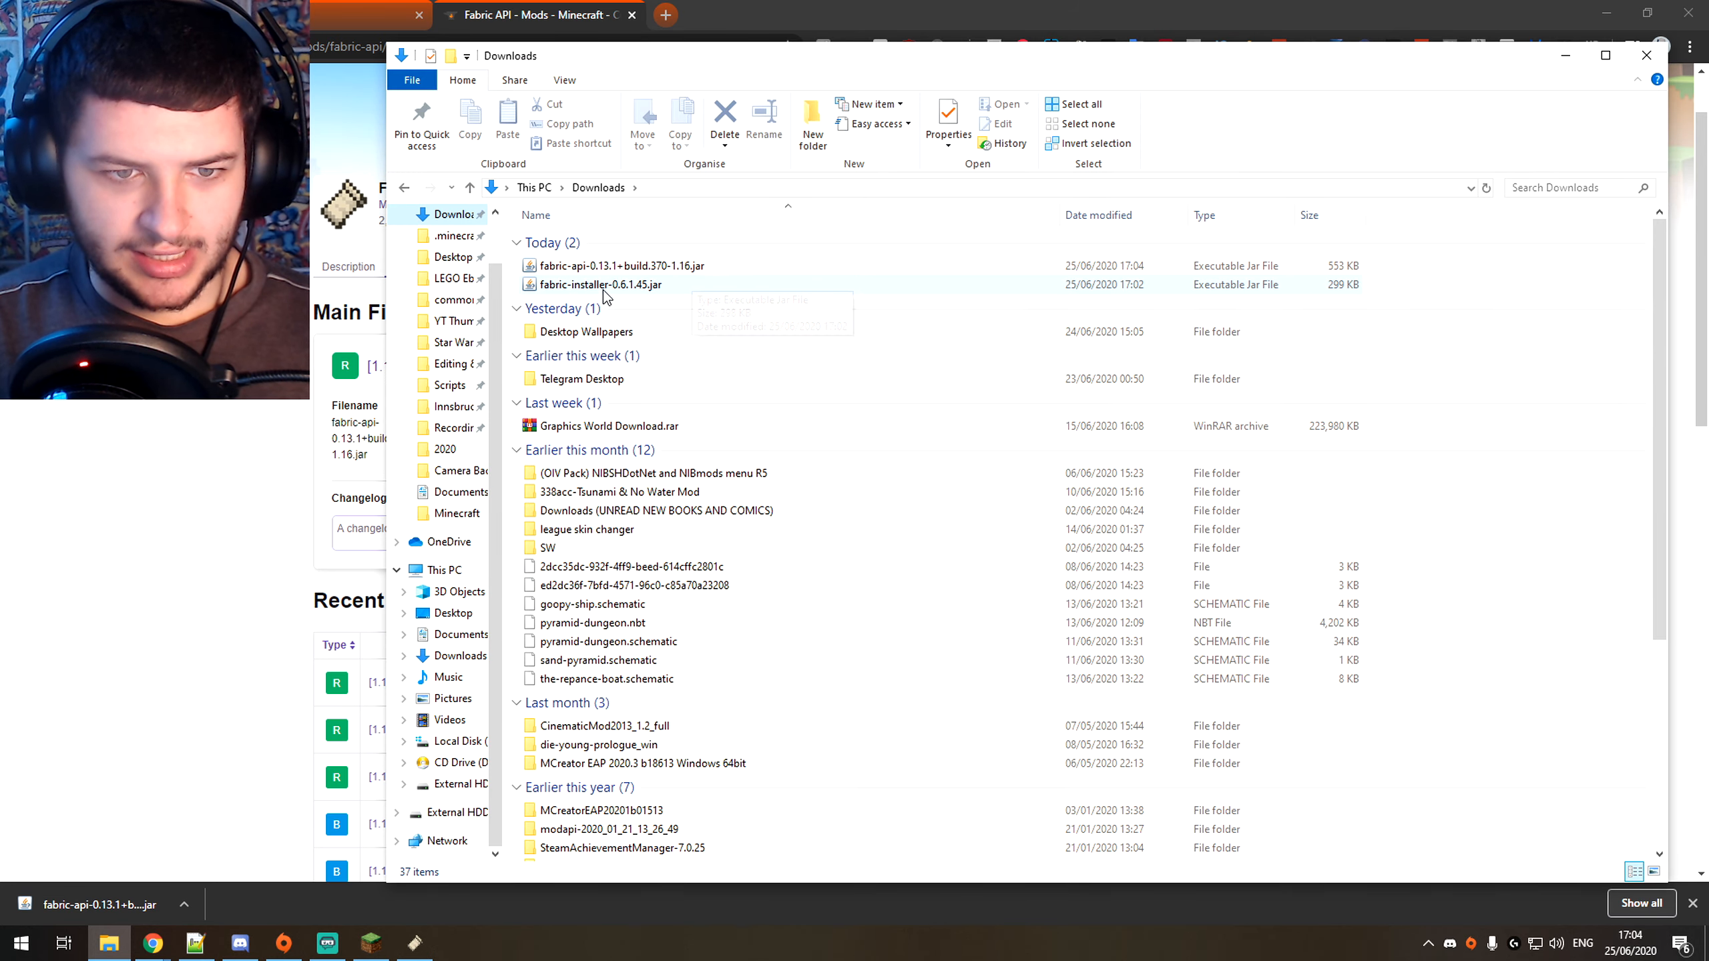
{"action": "left_click", "coordinate": [602, 286]}
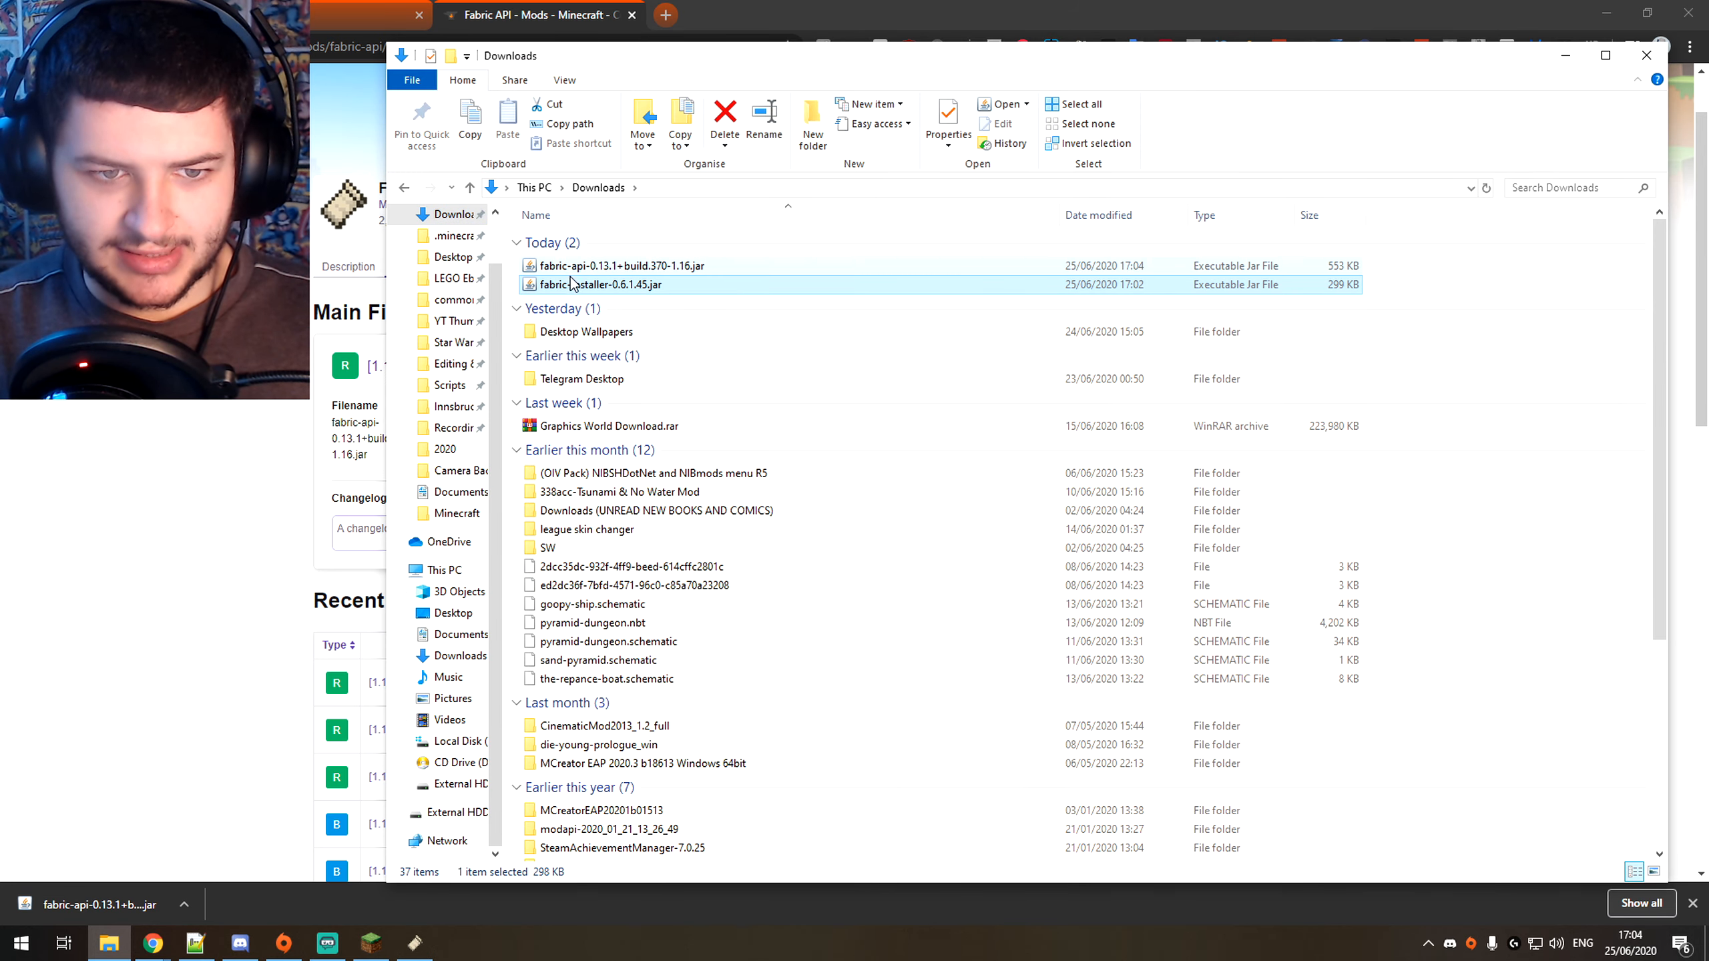
{"action": "key", "text": "Delete"}
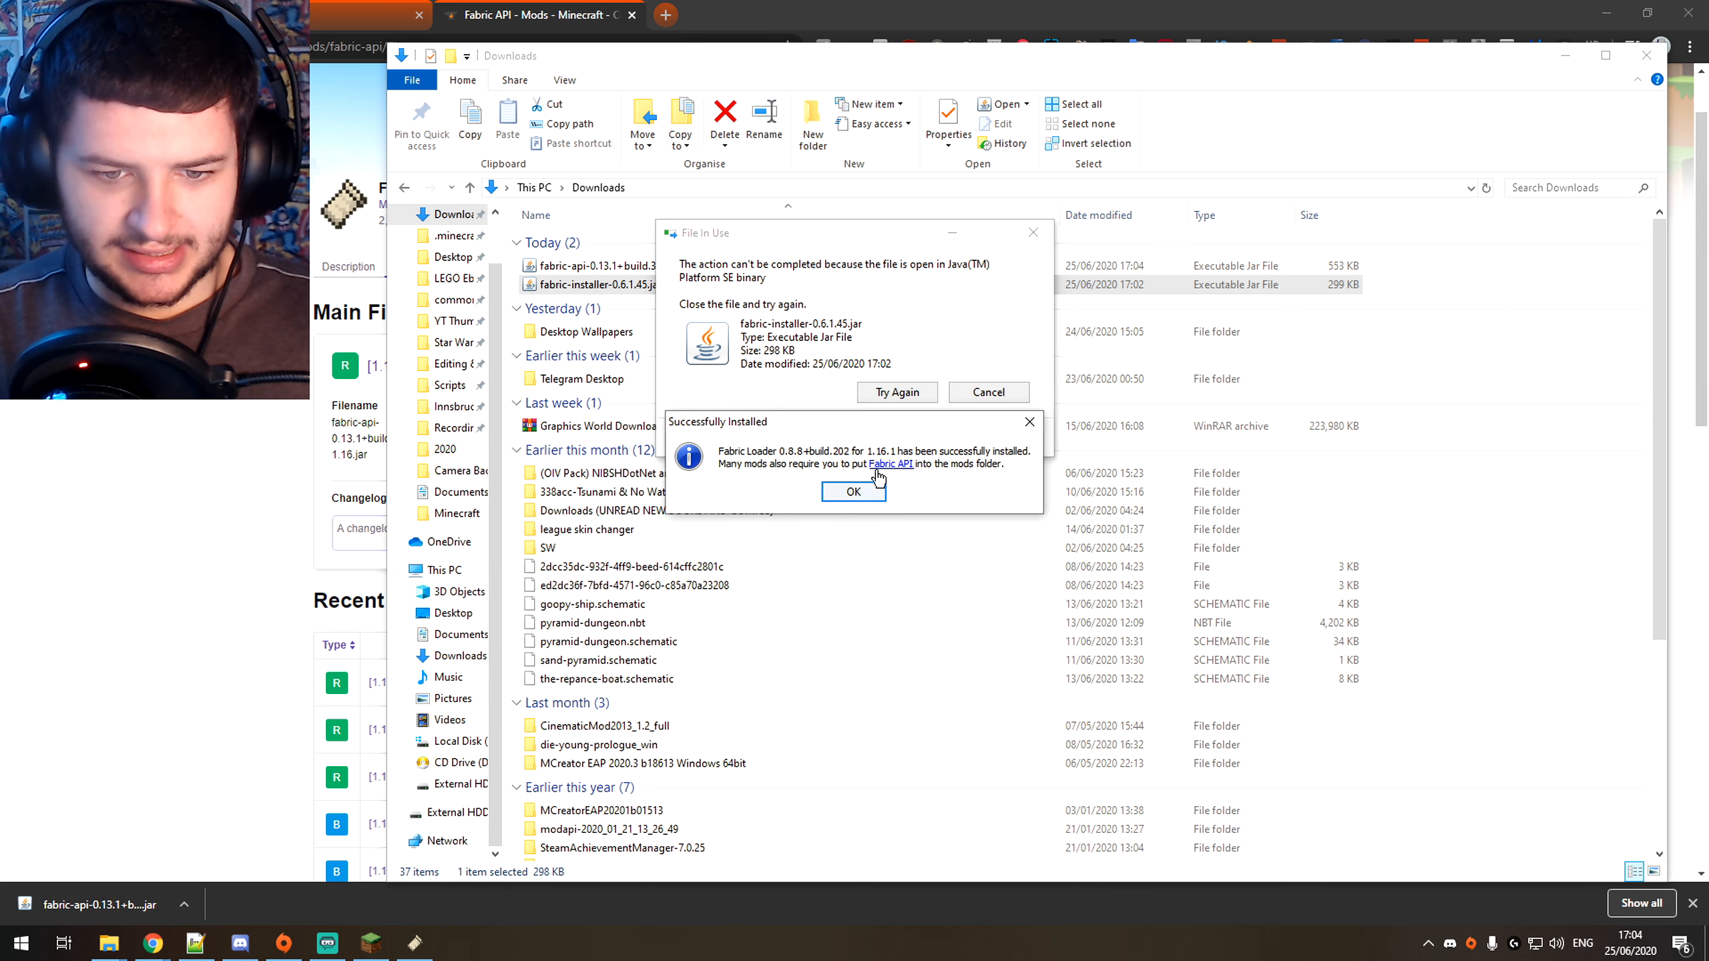
{"action": "left_click", "coordinate": [853, 491]}
{"action": "left_click", "coordinate": [1020, 295]}
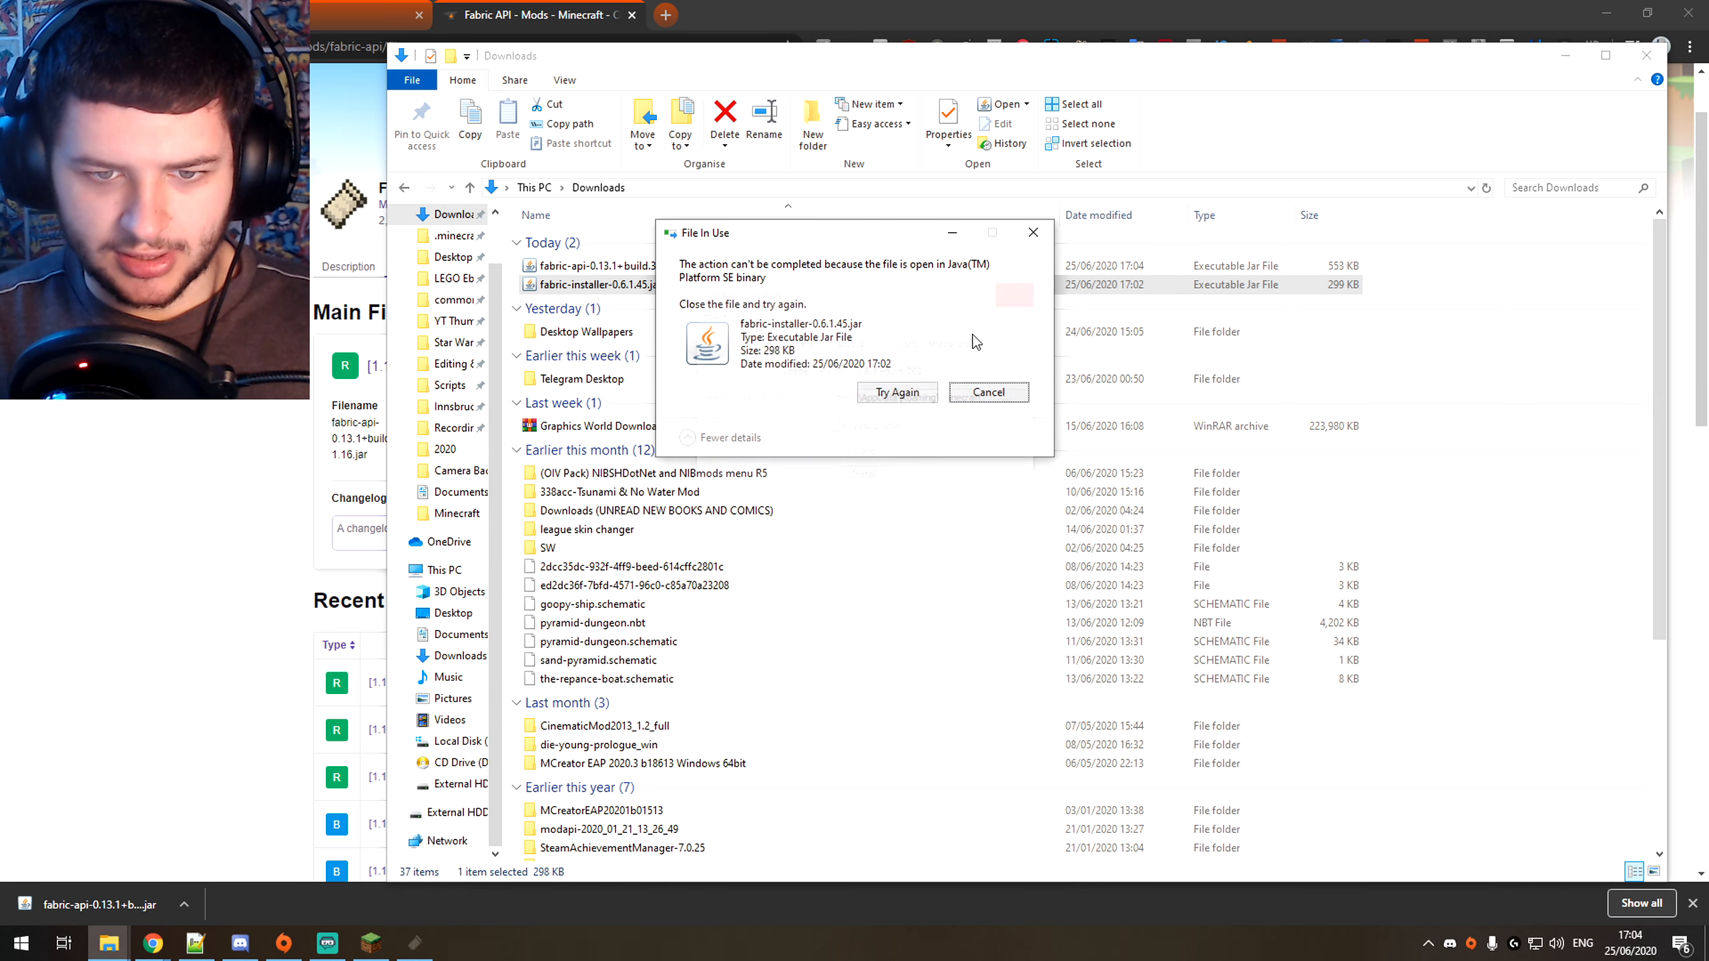
{"action": "left_click", "coordinate": [887, 393]}
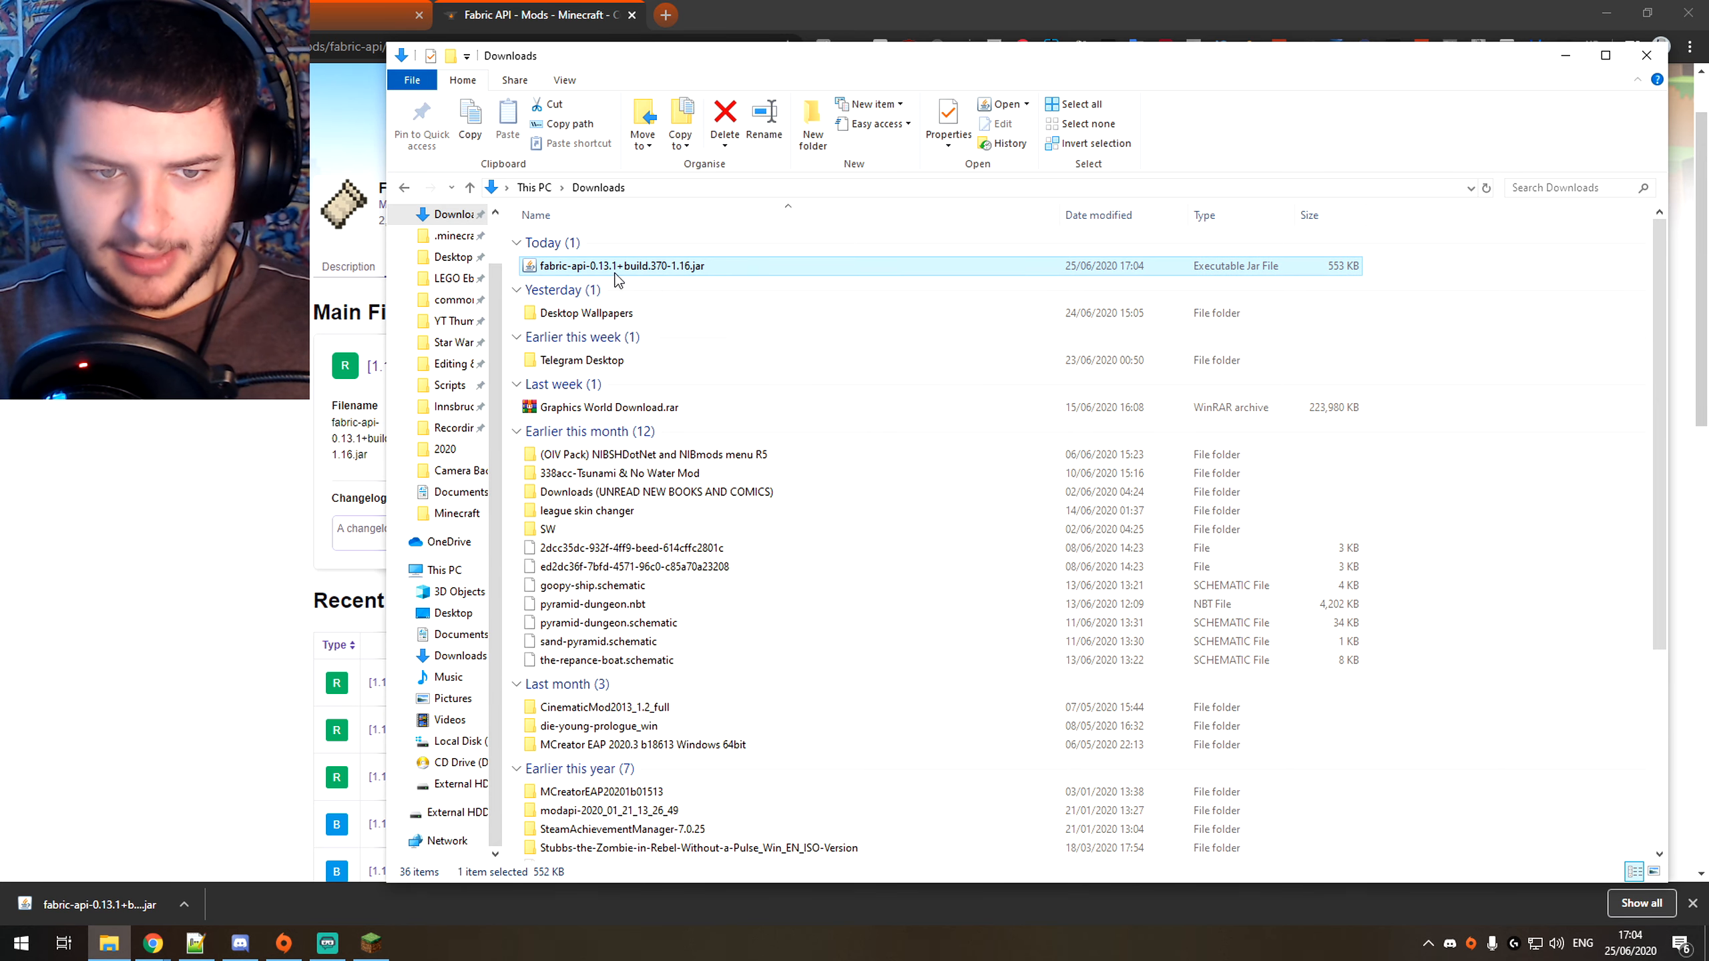
Step: Put fabric-api-0.13.1+build.370-1.16.jar from Downloads into the mods folder of .minecraft, reached through %appdata%
{"action": "right_click", "coordinate": [613, 270]}
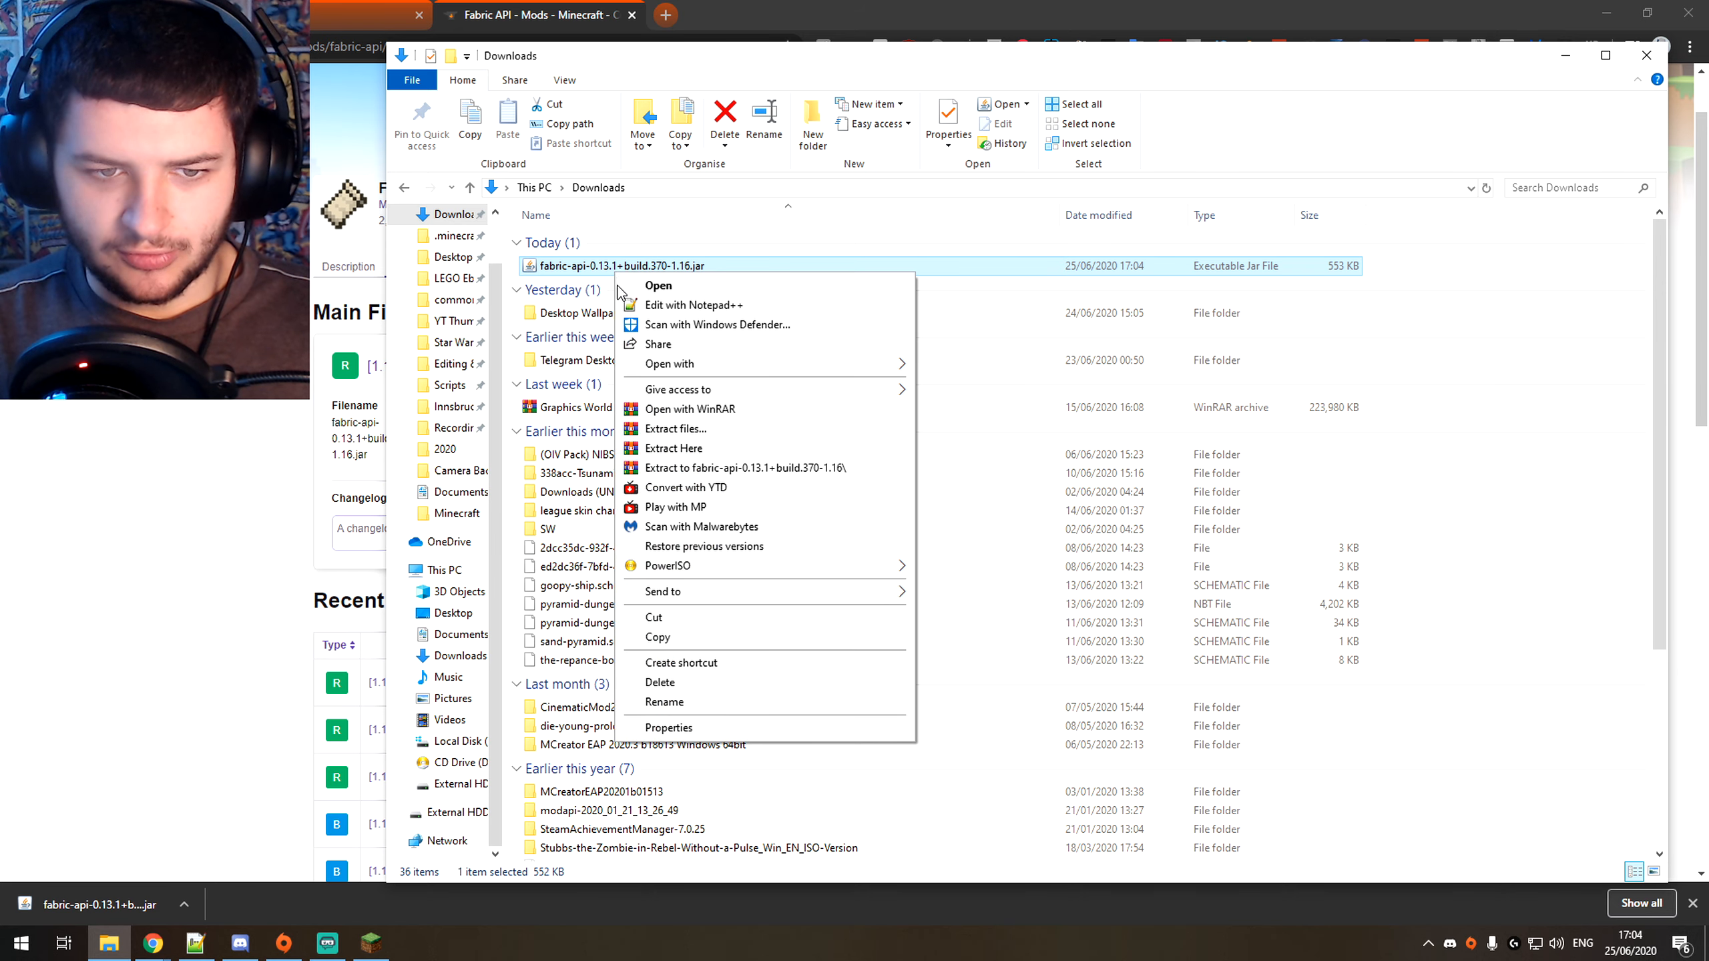
{"action": "left_click", "coordinate": [661, 630]}
{"action": "left_click", "coordinate": [721, 186]}
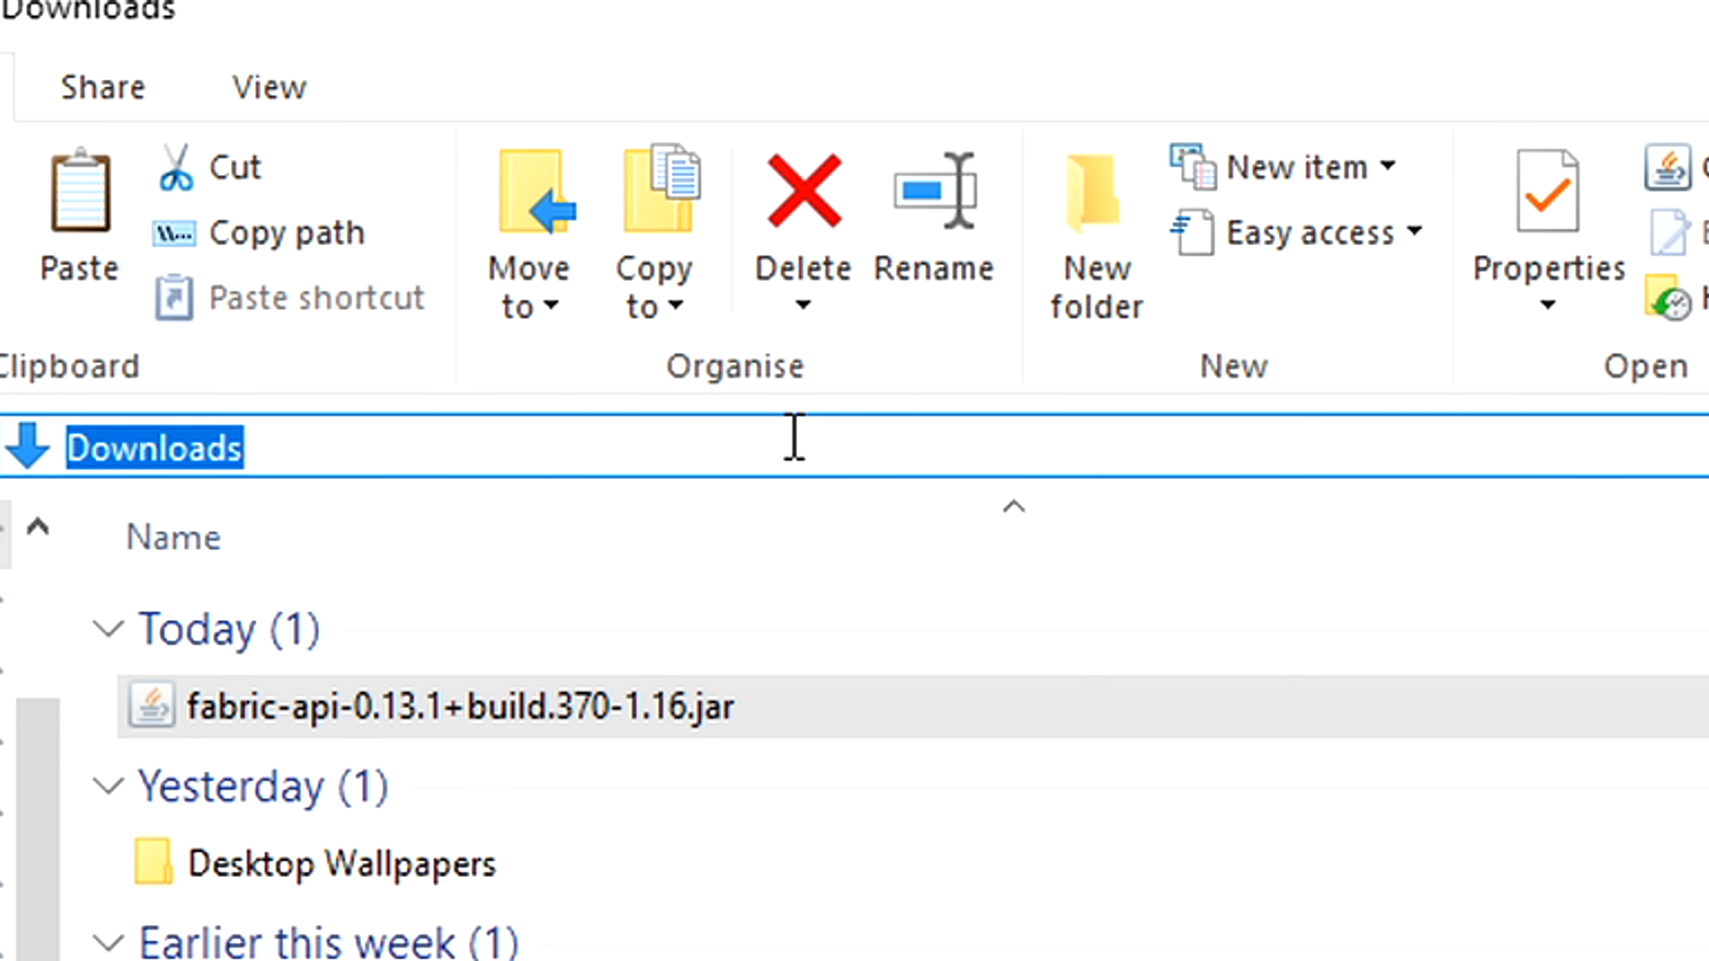
{"action": "type", "text": "%appdata%"}
{"action": "key", "text": "Return"}
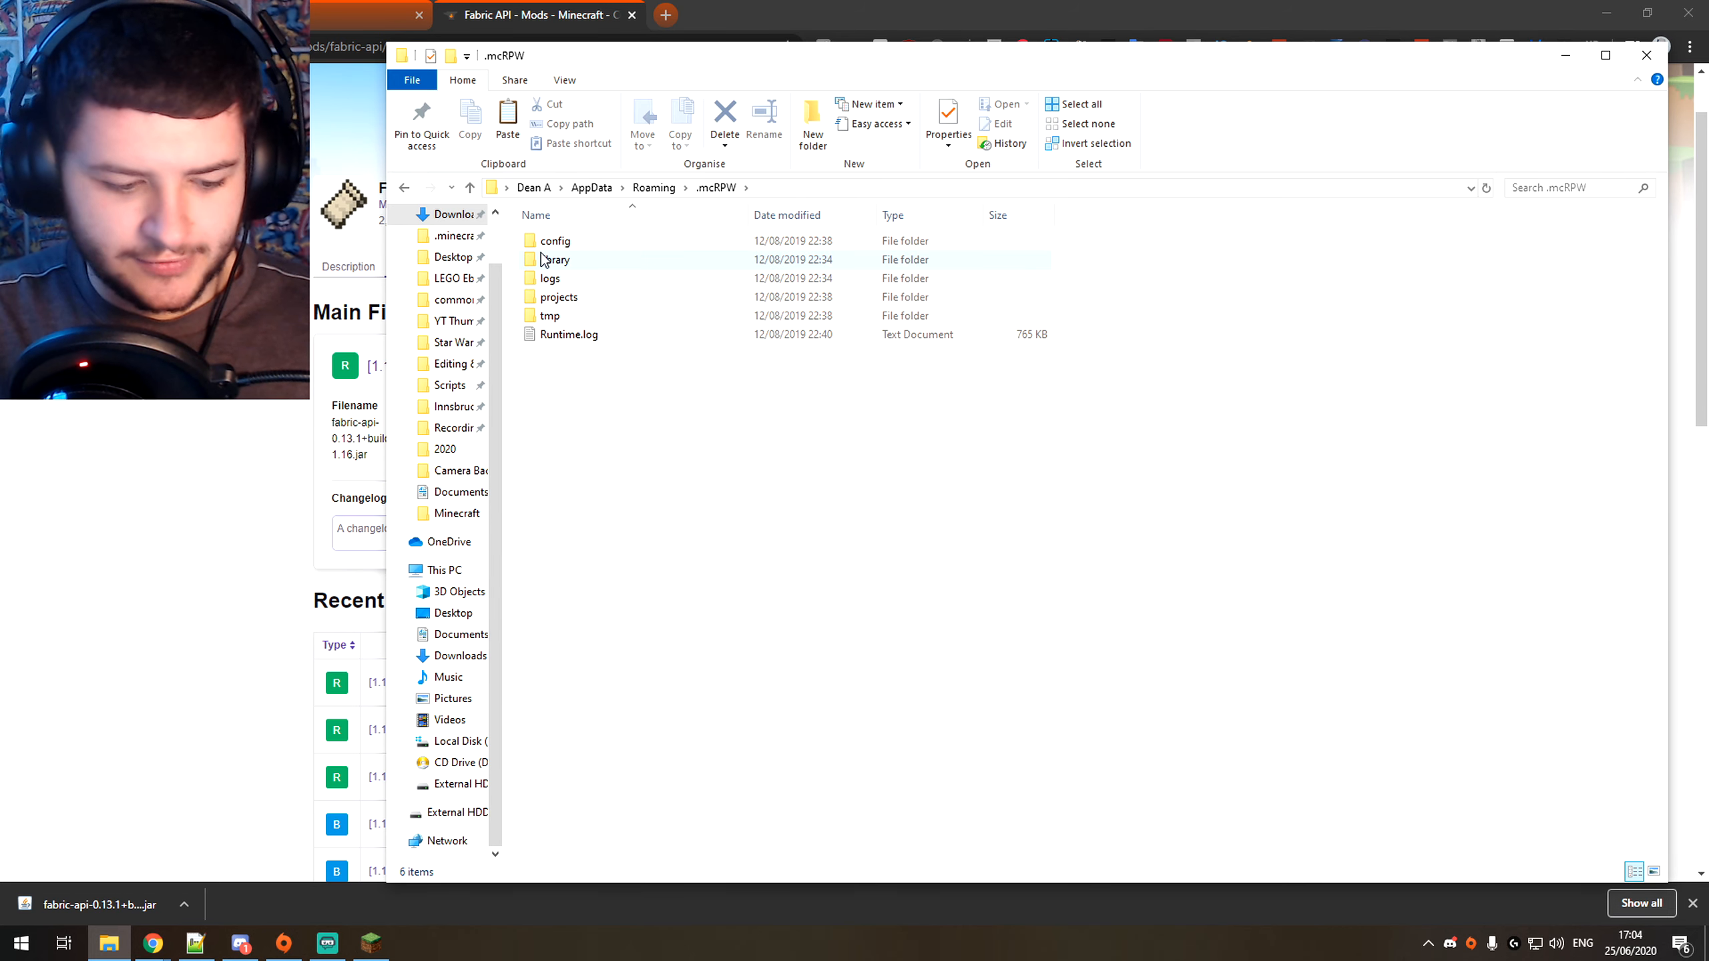
{"action": "key", "text": "alt+Left"}
{"action": "double_click", "coordinate": [595, 259]}
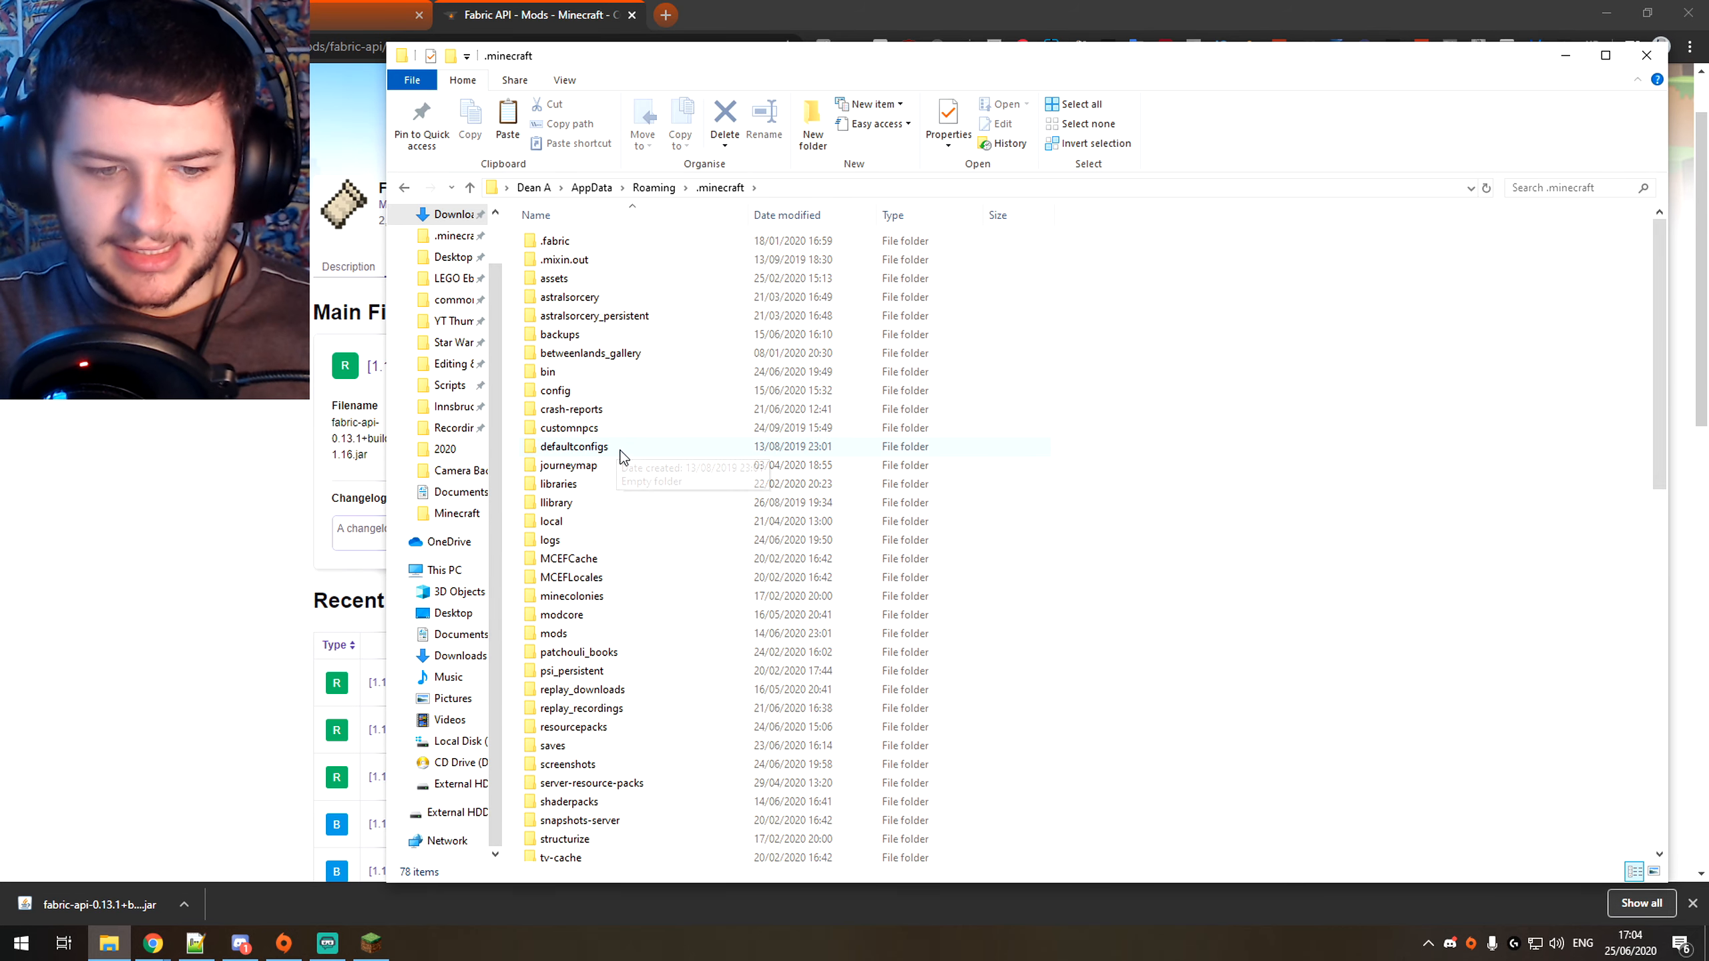
{"action": "double_click", "coordinate": [599, 638]}
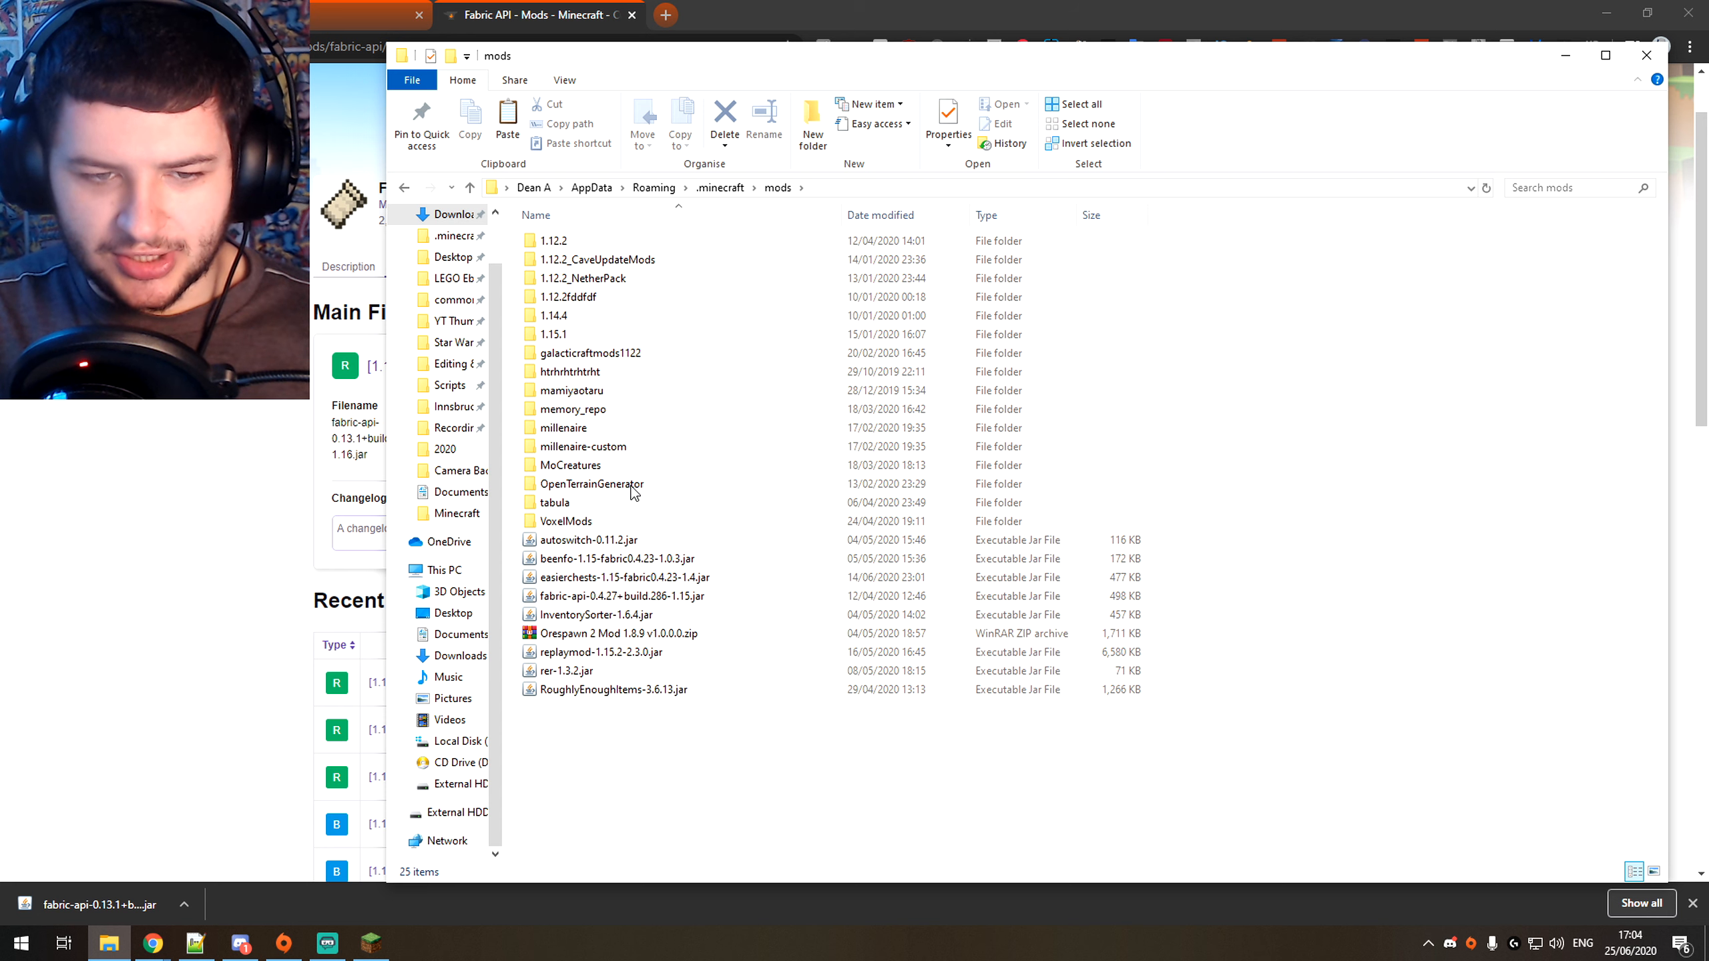
{"action": "right_click", "coordinate": [601, 781]}
{"action": "left_click", "coordinate": [686, 651]}
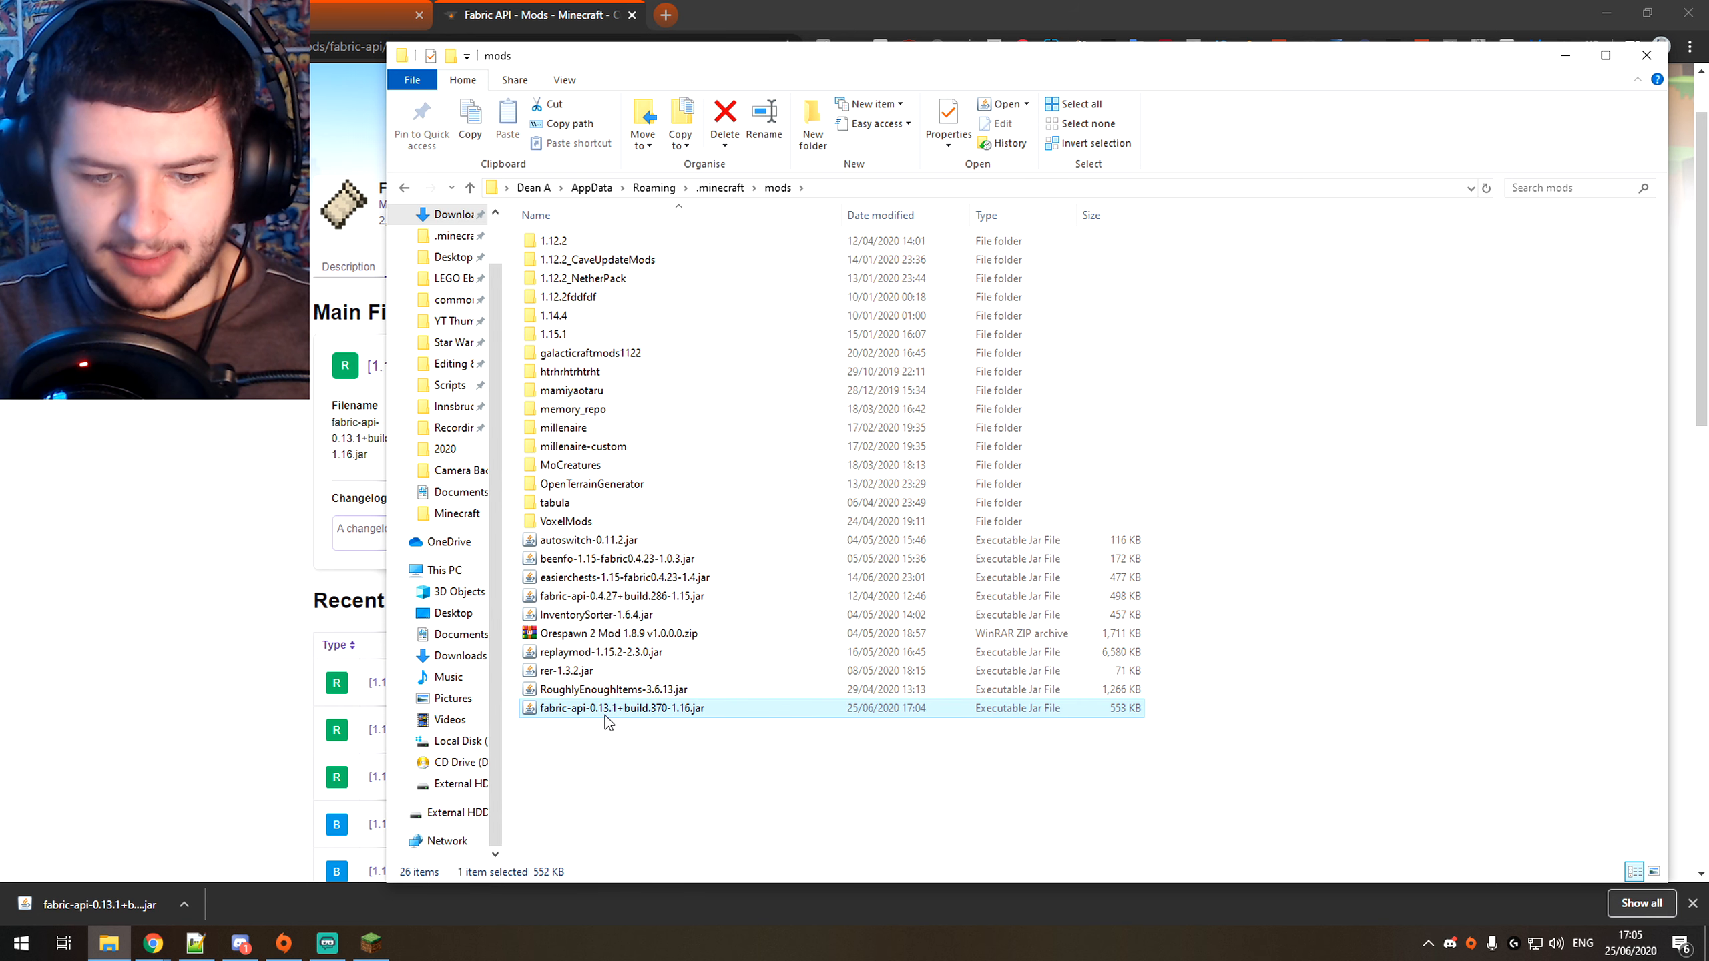
Step: Compare fabric-api-0.4.27+build.286-1.15.jar with the newly added Fabric API jar in the mods folder, and minimise the folder window
{"action": "left_click", "coordinate": [652, 741]}
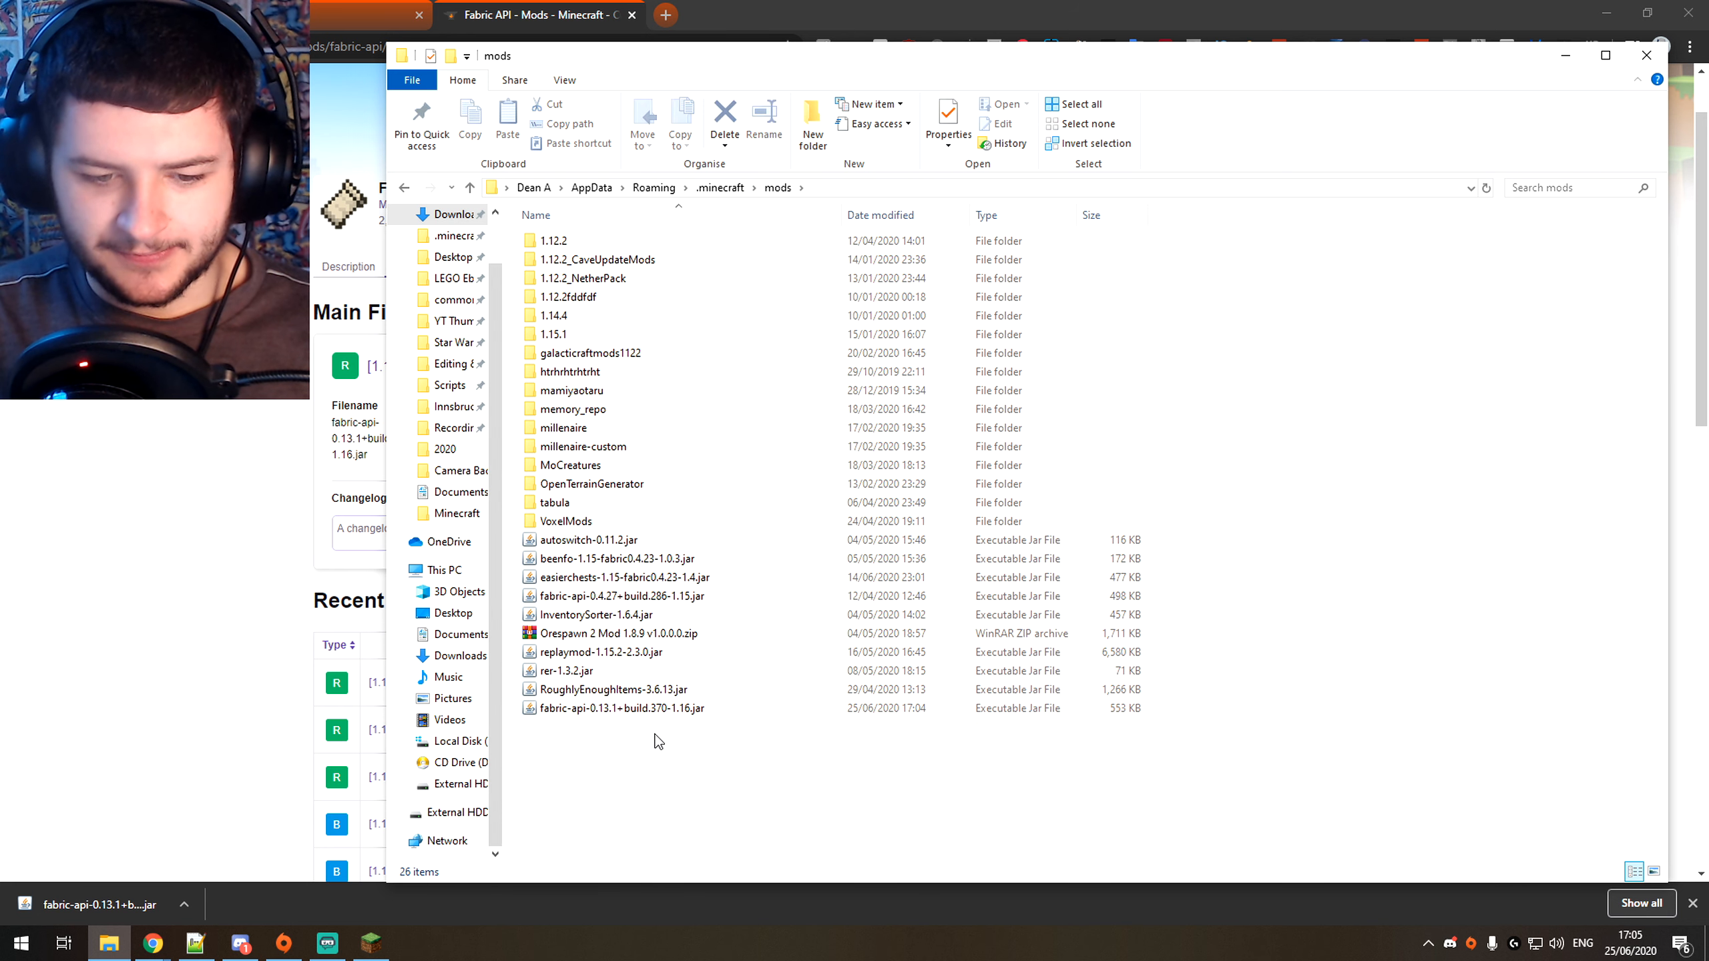
{"action": "left_click", "coordinate": [579, 599]}
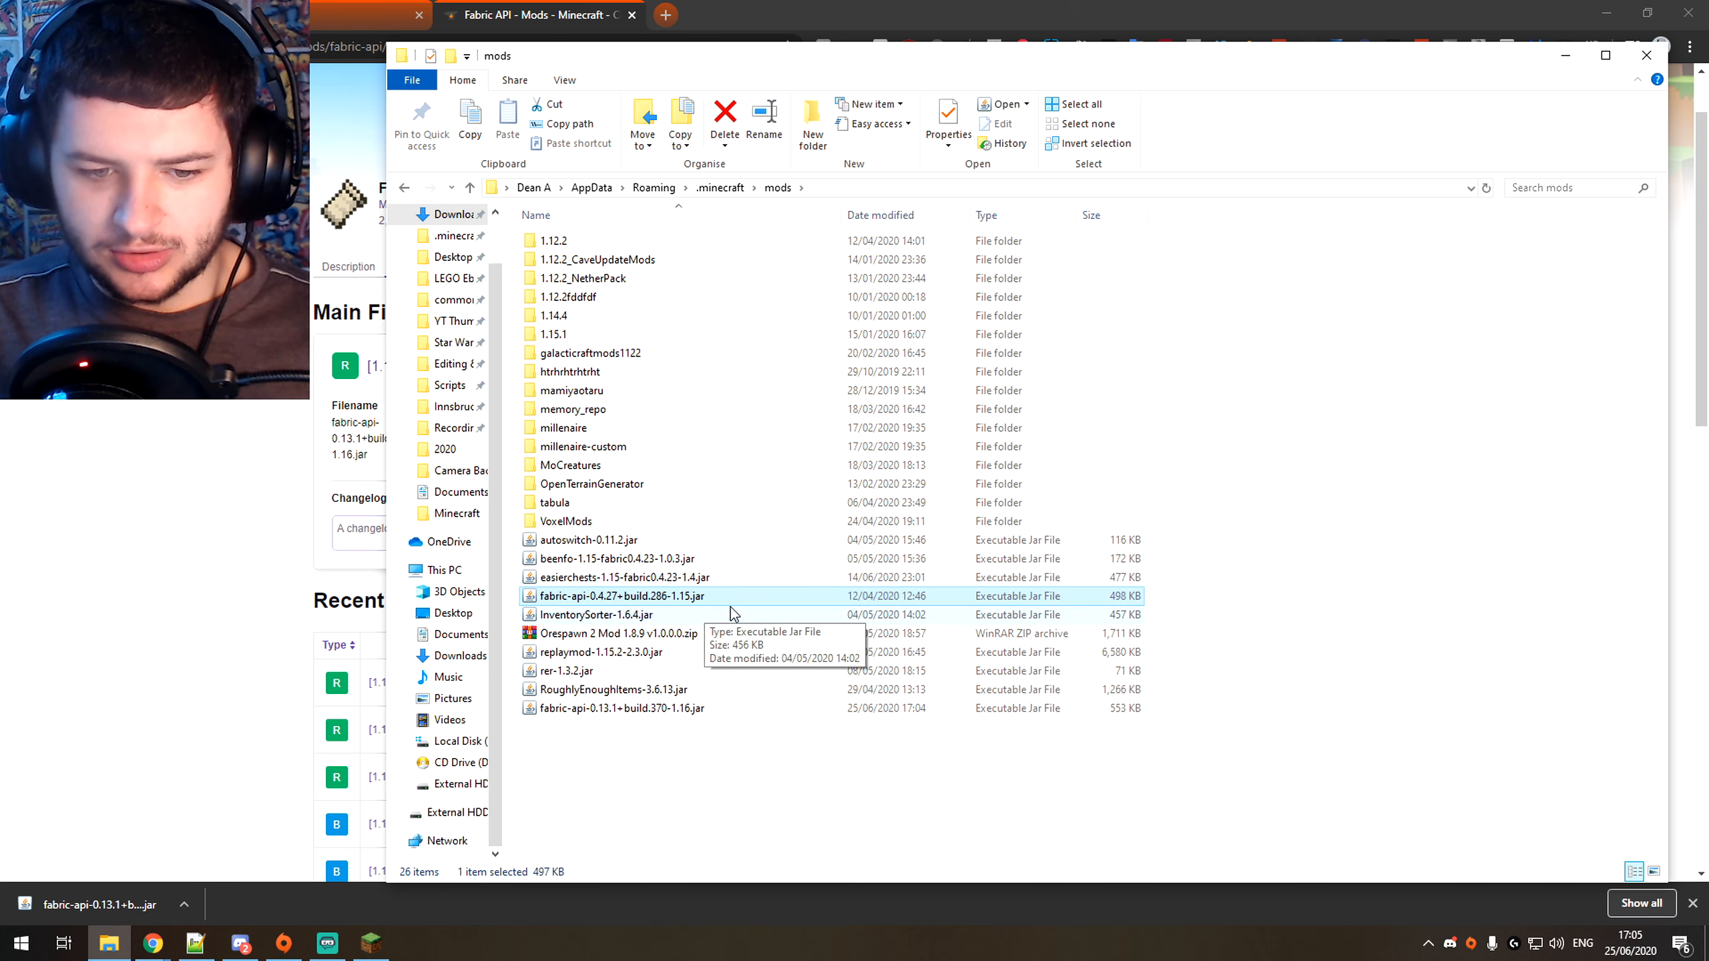
{"action": "left_click_drag", "start_coordinate": [1172, 594], "coordinate": [1372, 577]}
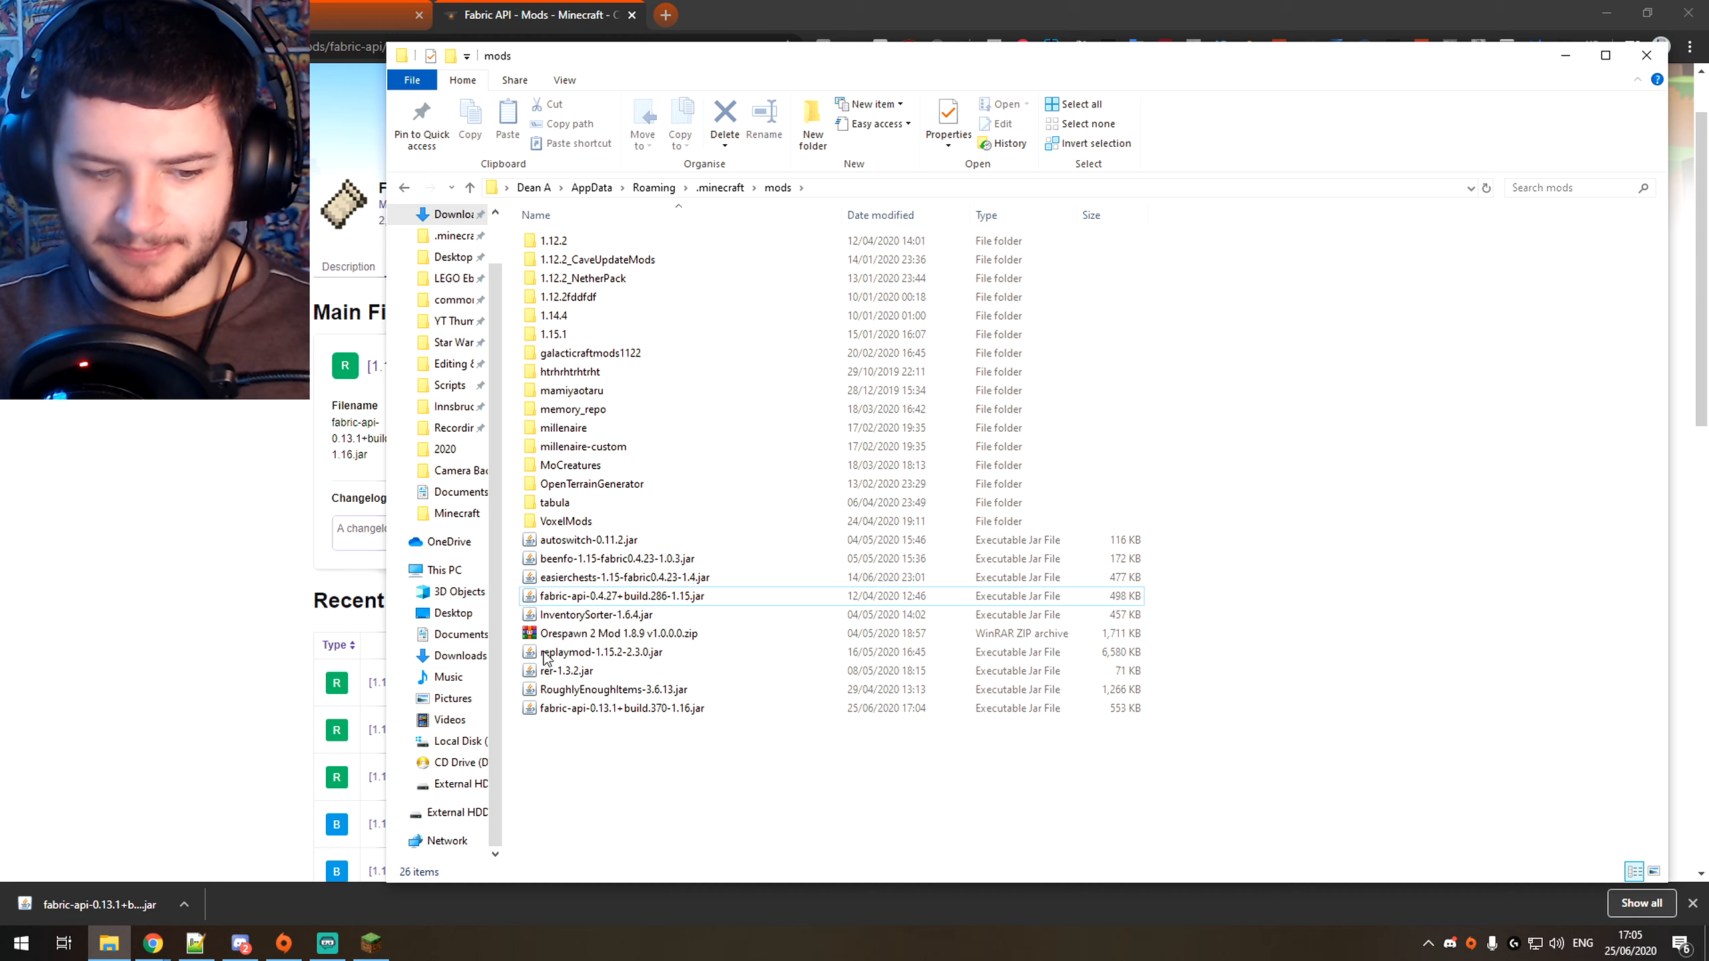
{"action": "left_click", "coordinate": [1565, 58]}
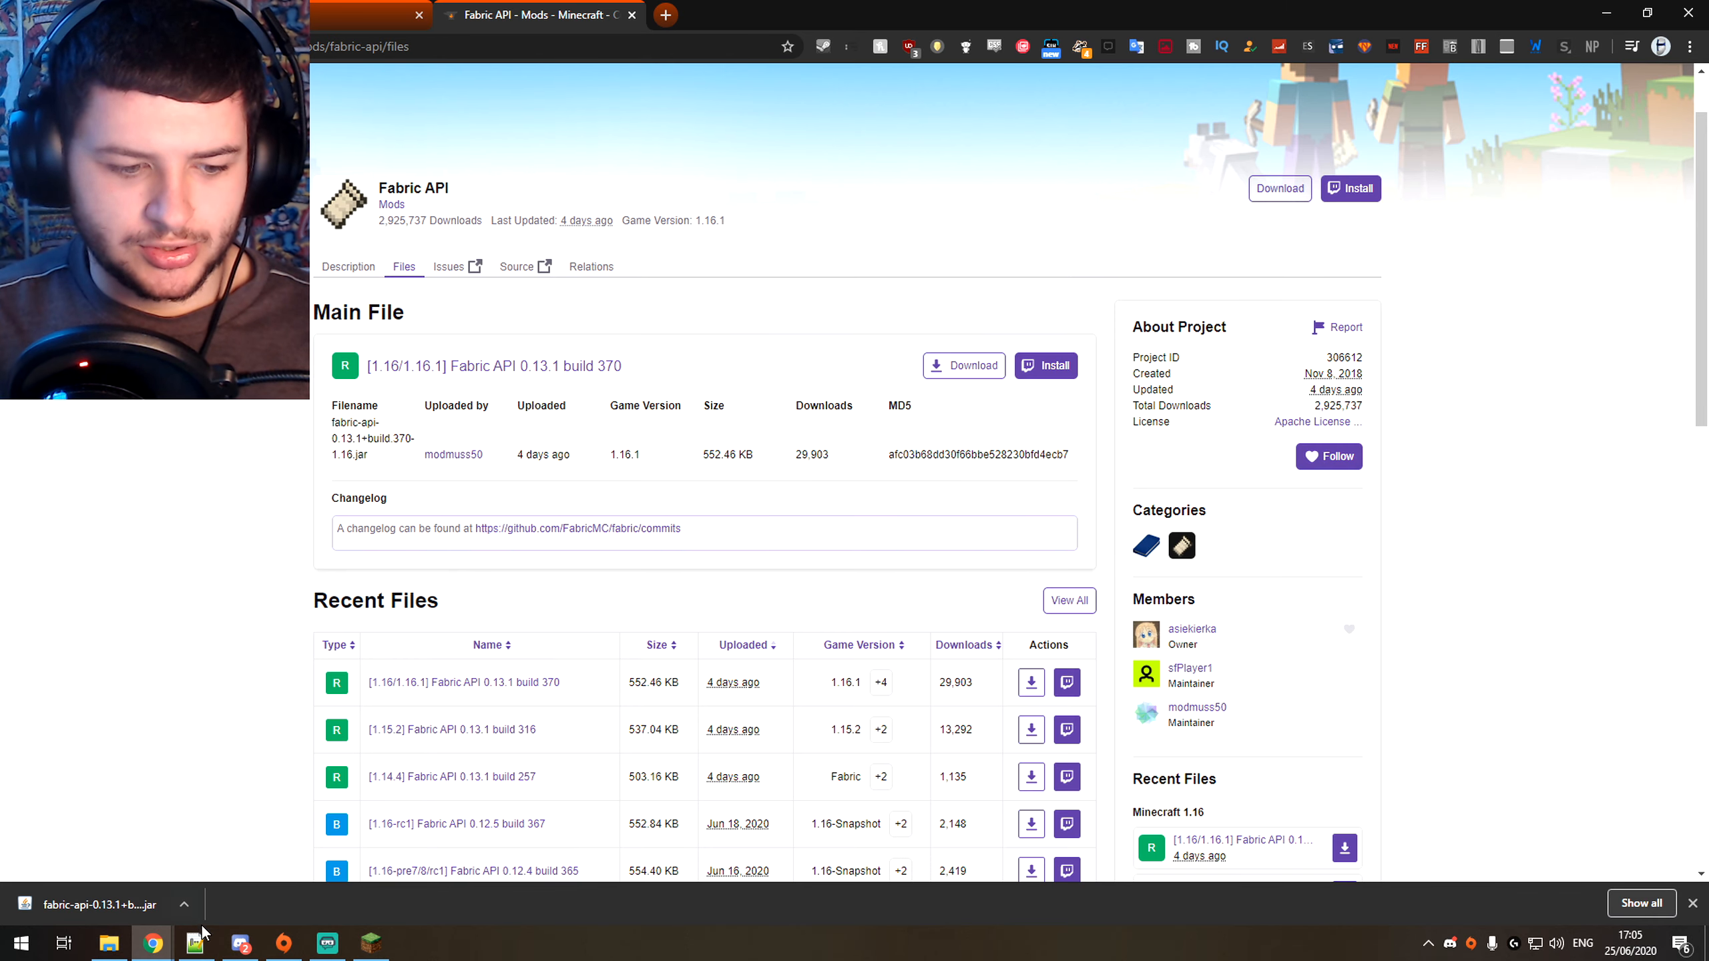
Step: Switch to the Minecraft launcher, look through its installations for the Fabric 1.16.1 profile, and reopen the launcher maximised
{"action": "left_click", "coordinate": [370, 943]}
{"action": "left_click", "coordinate": [255, 899]}
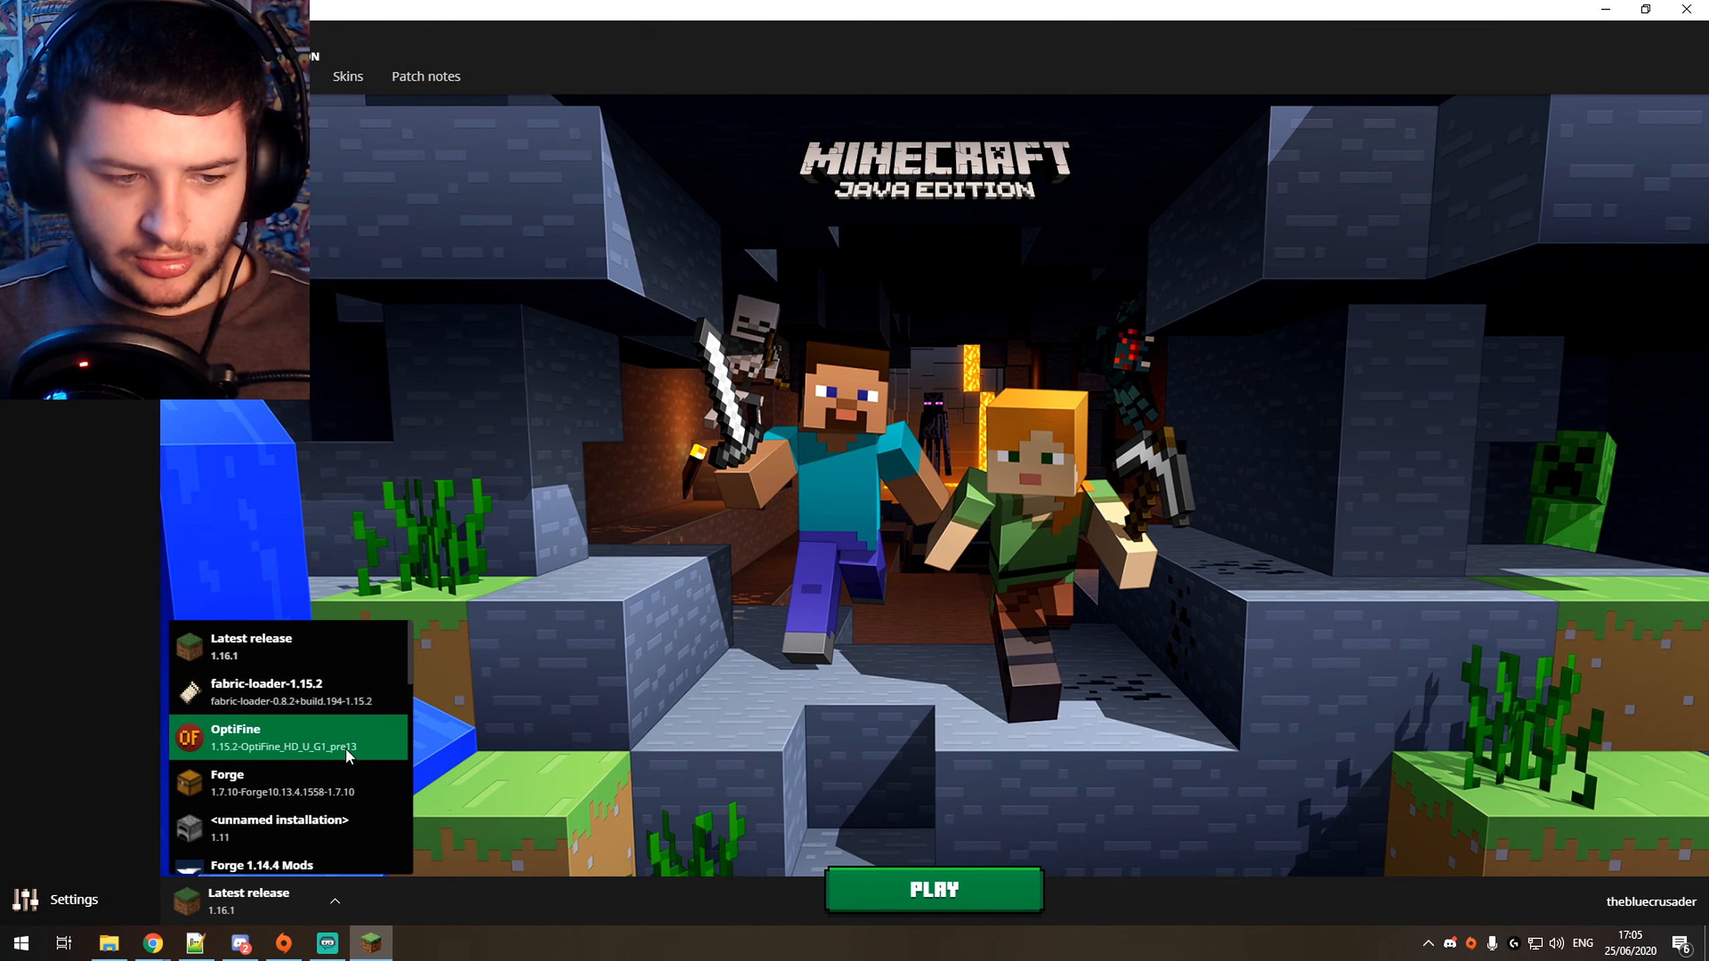
{"action": "left_click_drag", "start_coordinate": [406, 663], "coordinate": [405, 748]}
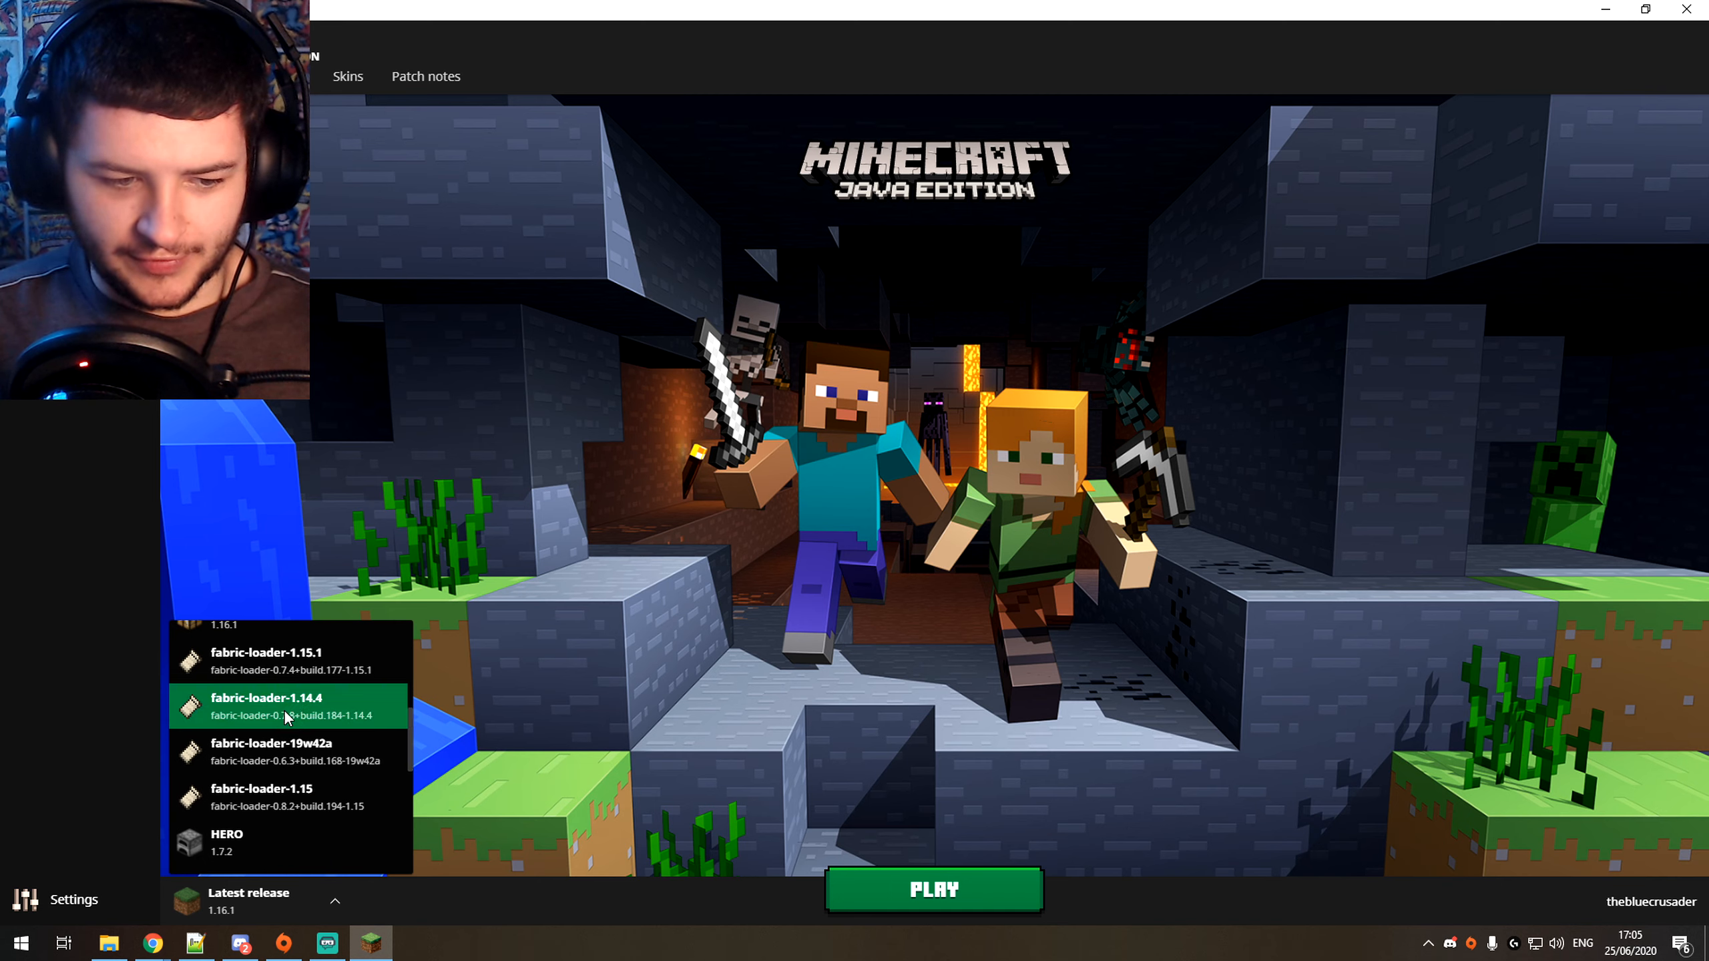
{"action": "left_click_drag", "start_coordinate": [407, 724], "coordinate": [389, 613]}
{"action": "left_click", "coordinate": [618, 494]}
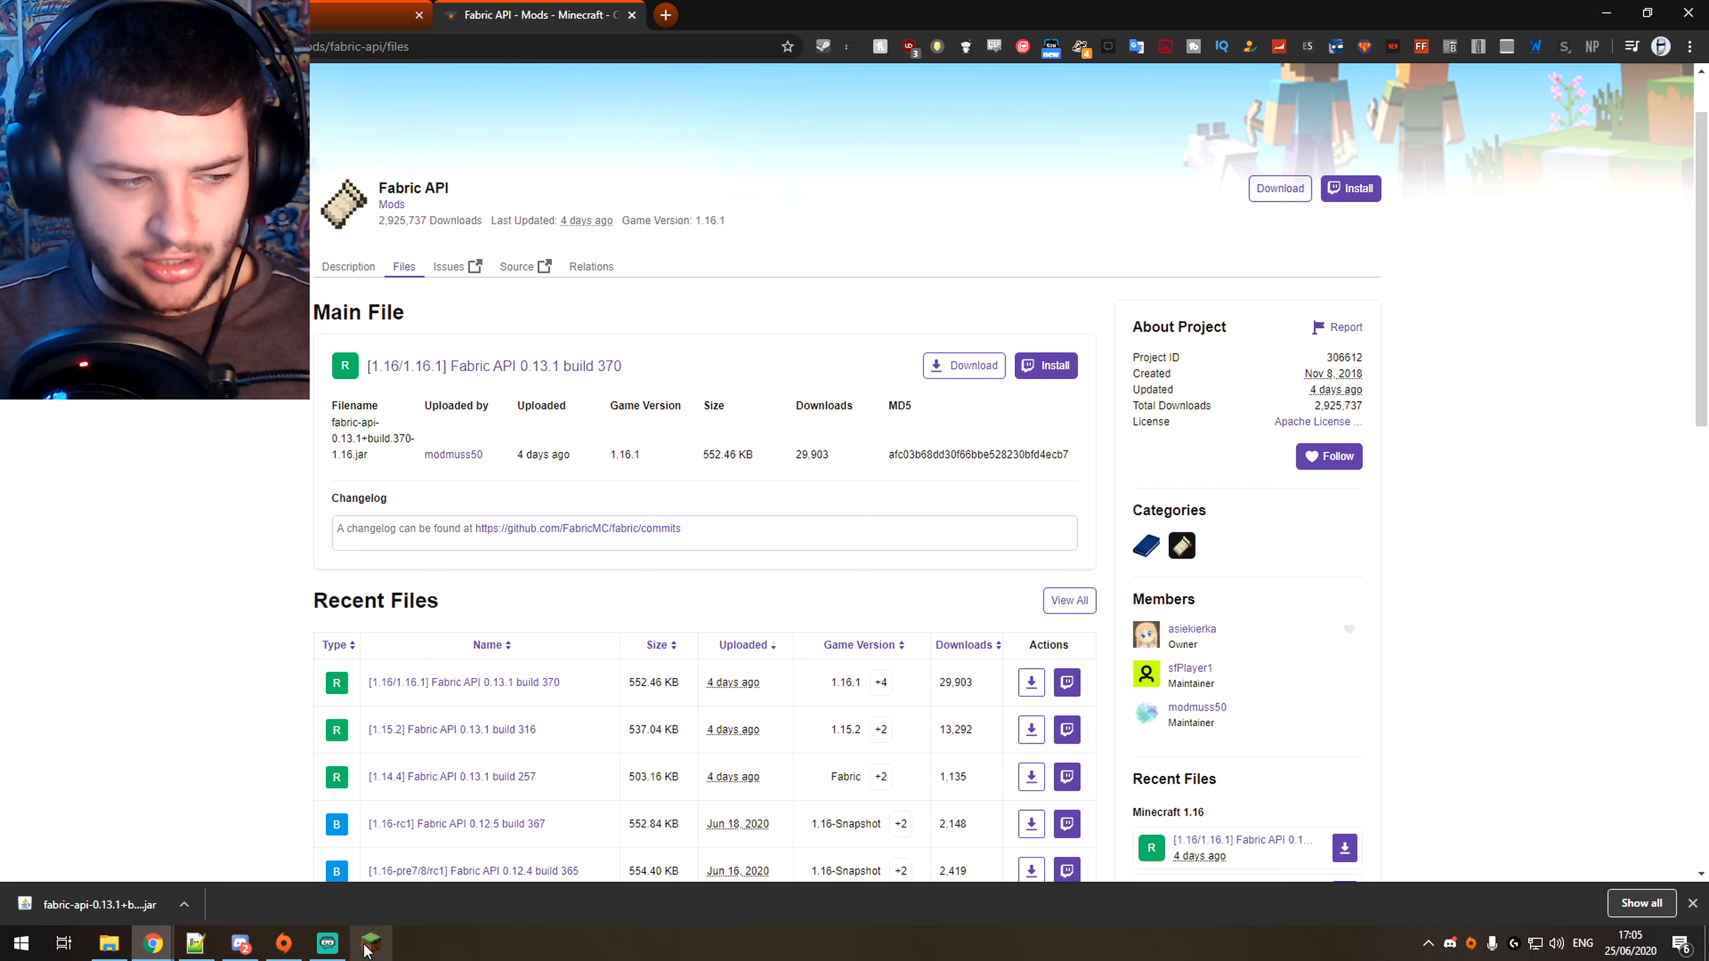
{"action": "left_click", "coordinate": [369, 946]}
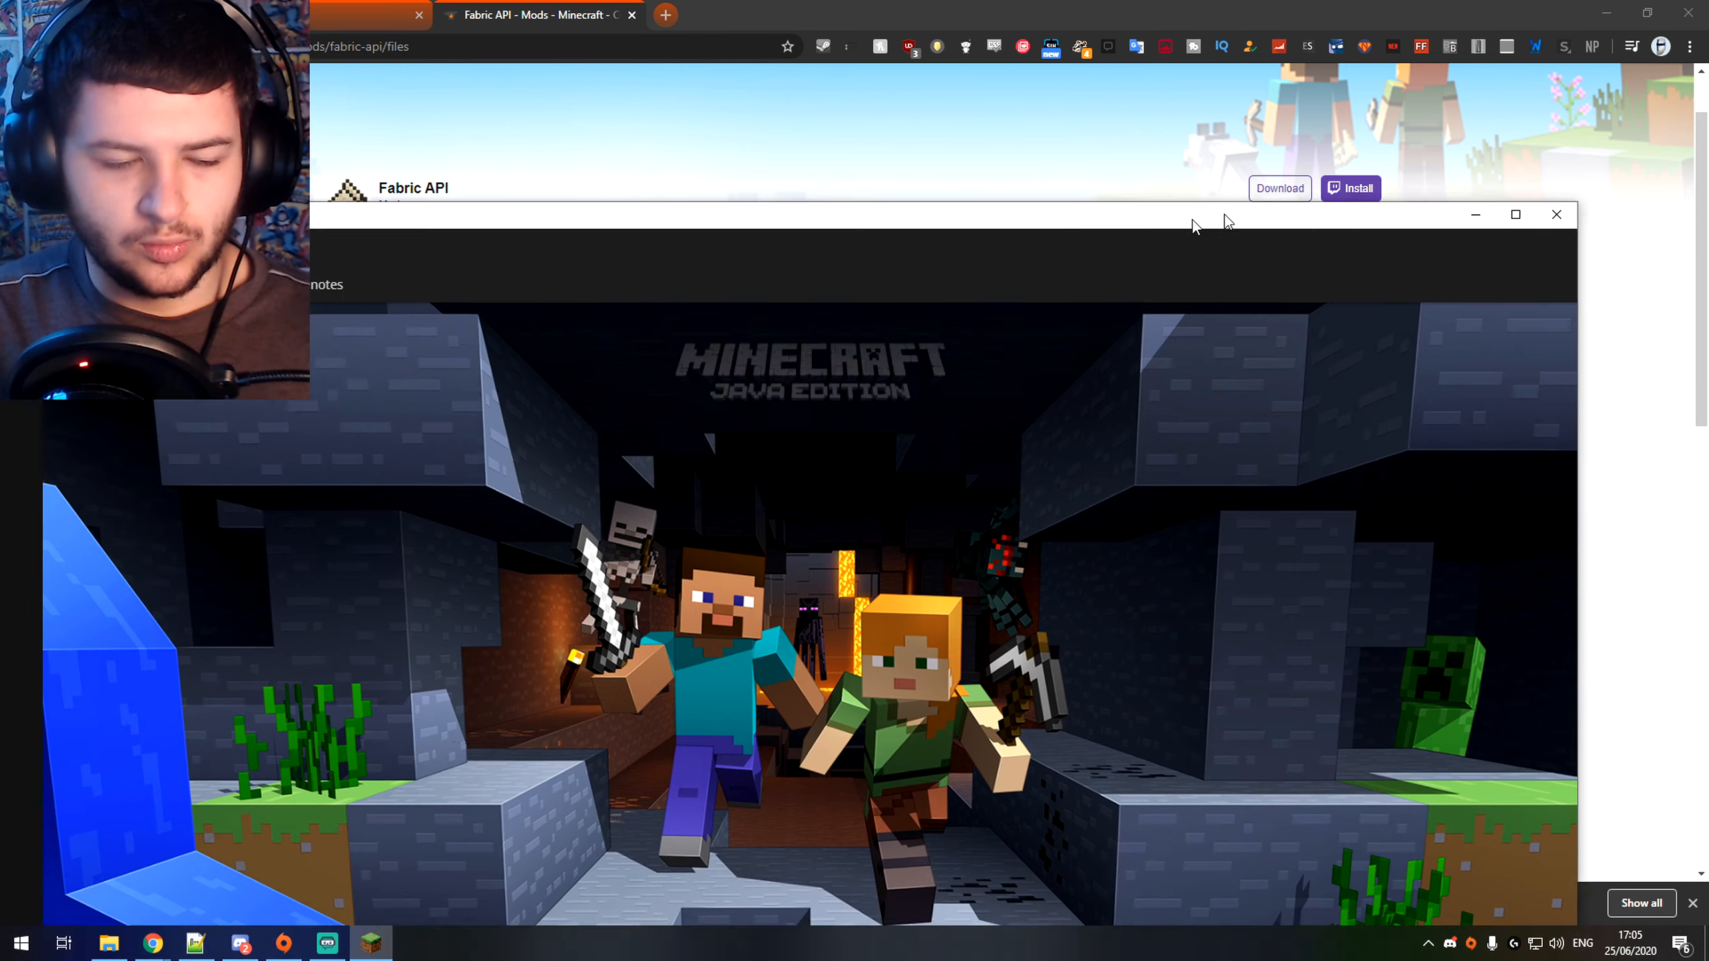
{"action": "double_click", "coordinate": [1192, 219]}
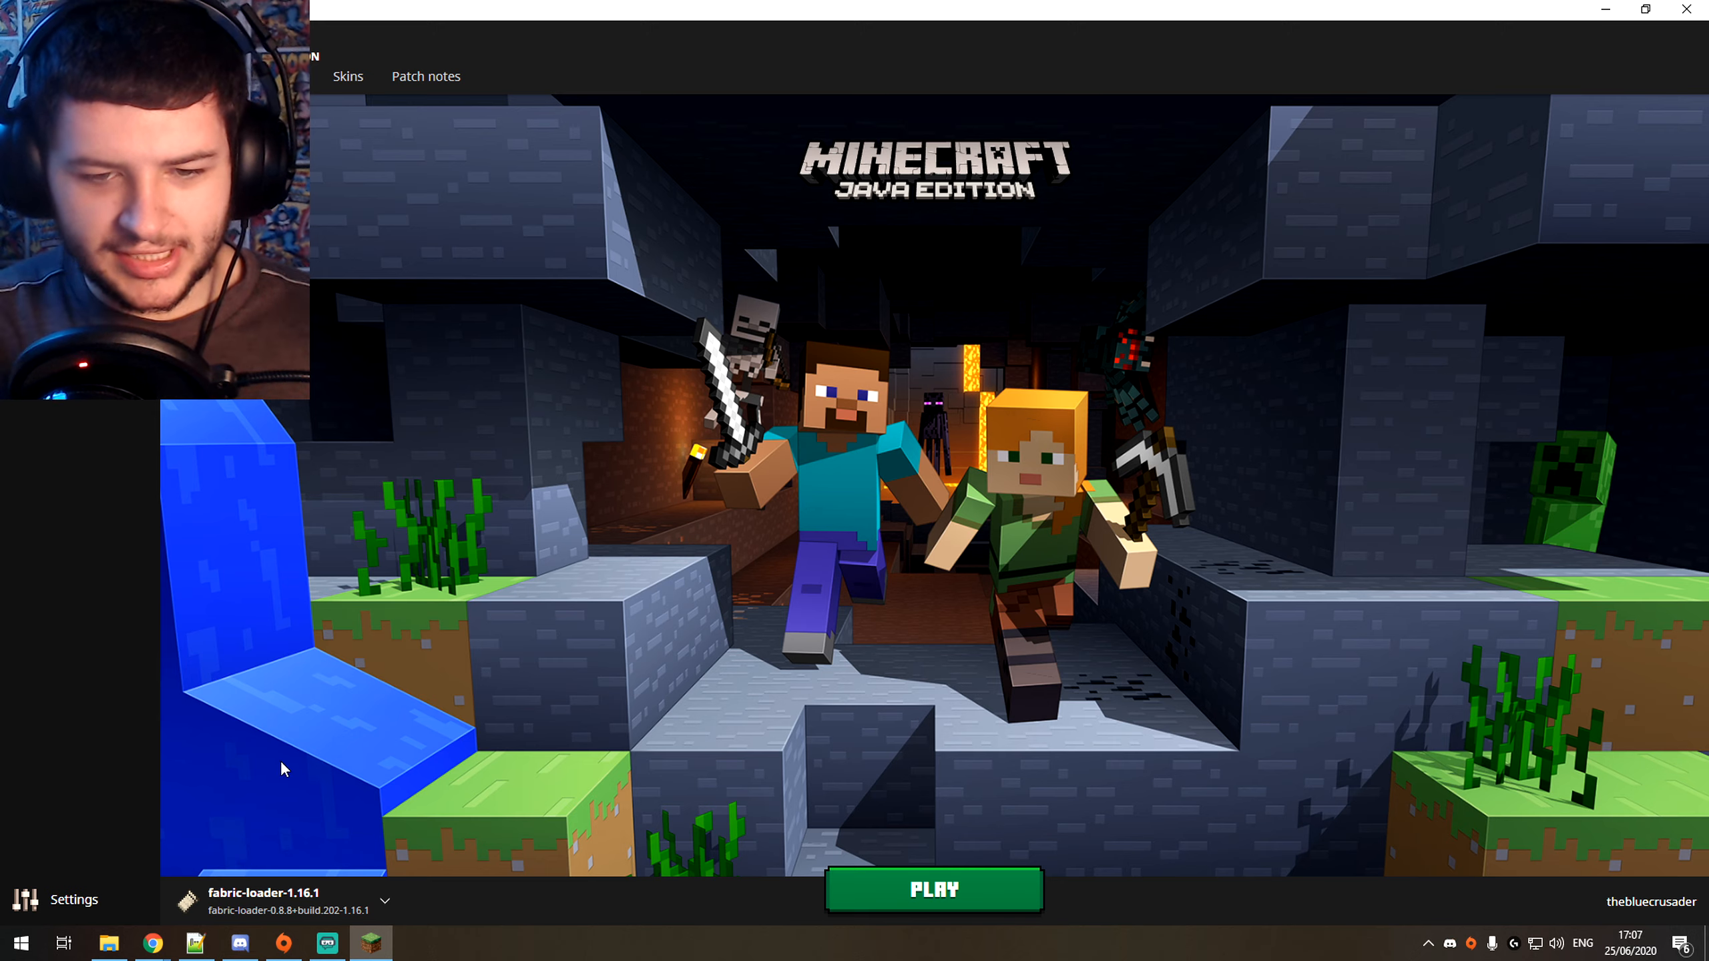
Step: Switch to the CurseForge Minecraft mods list in Chrome and filter it by the Fabric modloader
{"action": "mouse_move", "coordinate": [154, 942]}
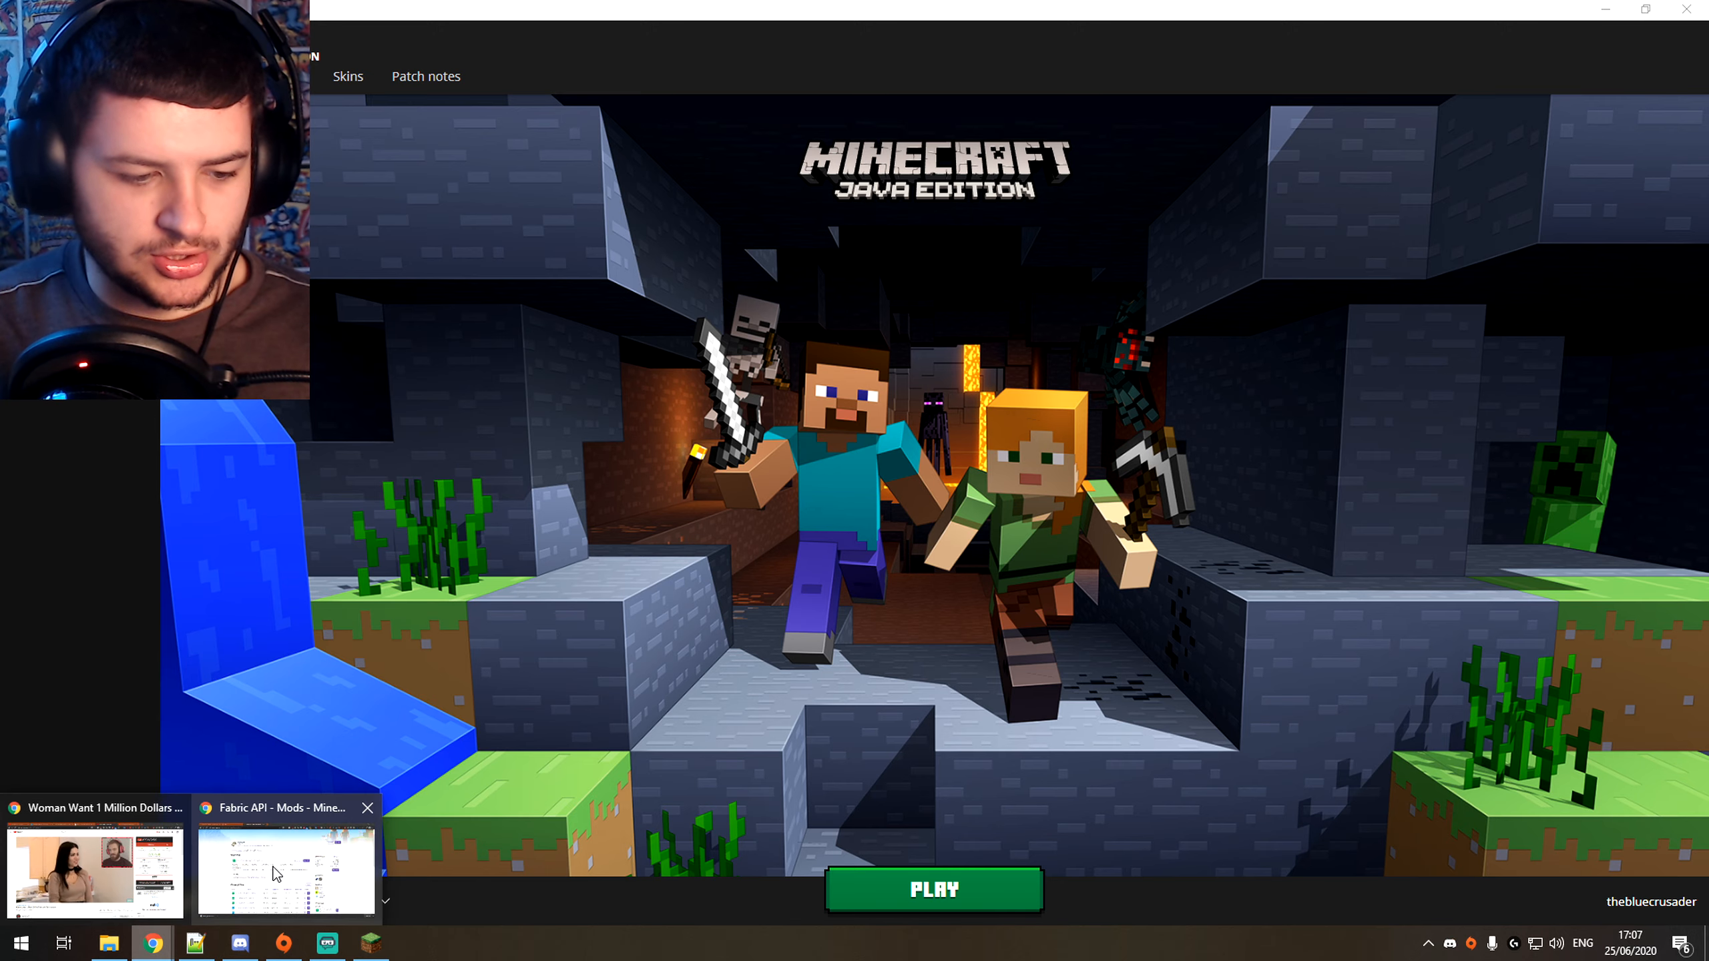
{"action": "left_click", "coordinate": [276, 873]}
{"action": "left_click", "coordinate": [332, 6]}
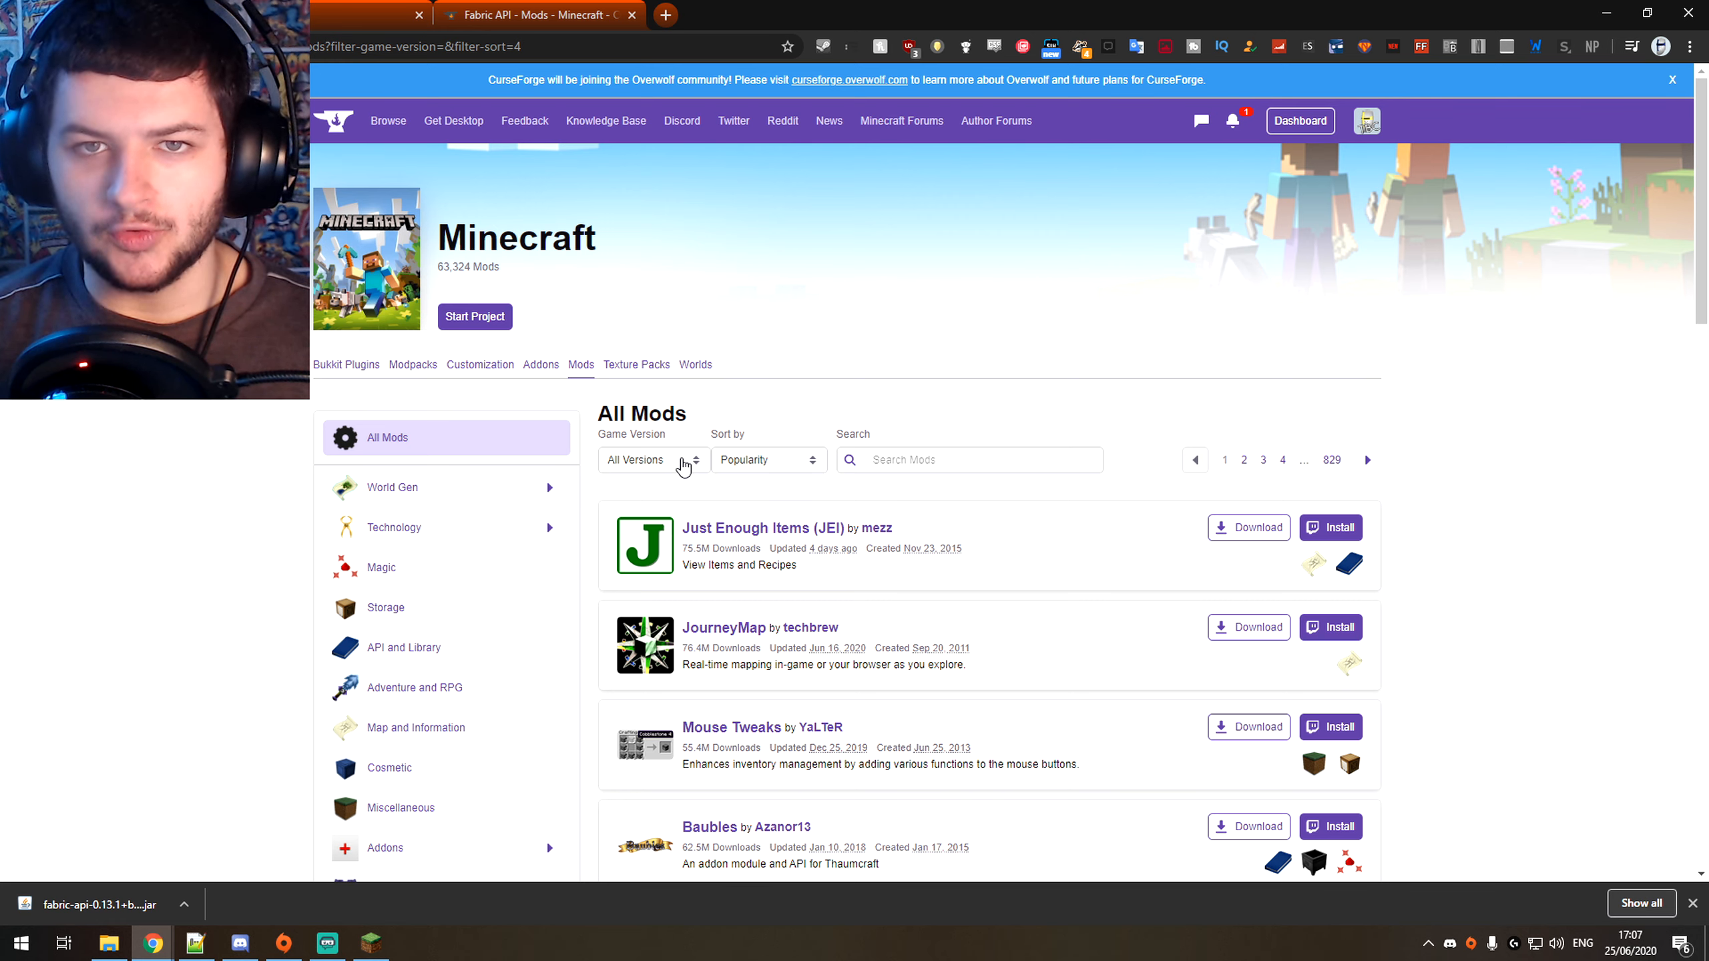
{"action": "left_click", "coordinate": [683, 465]}
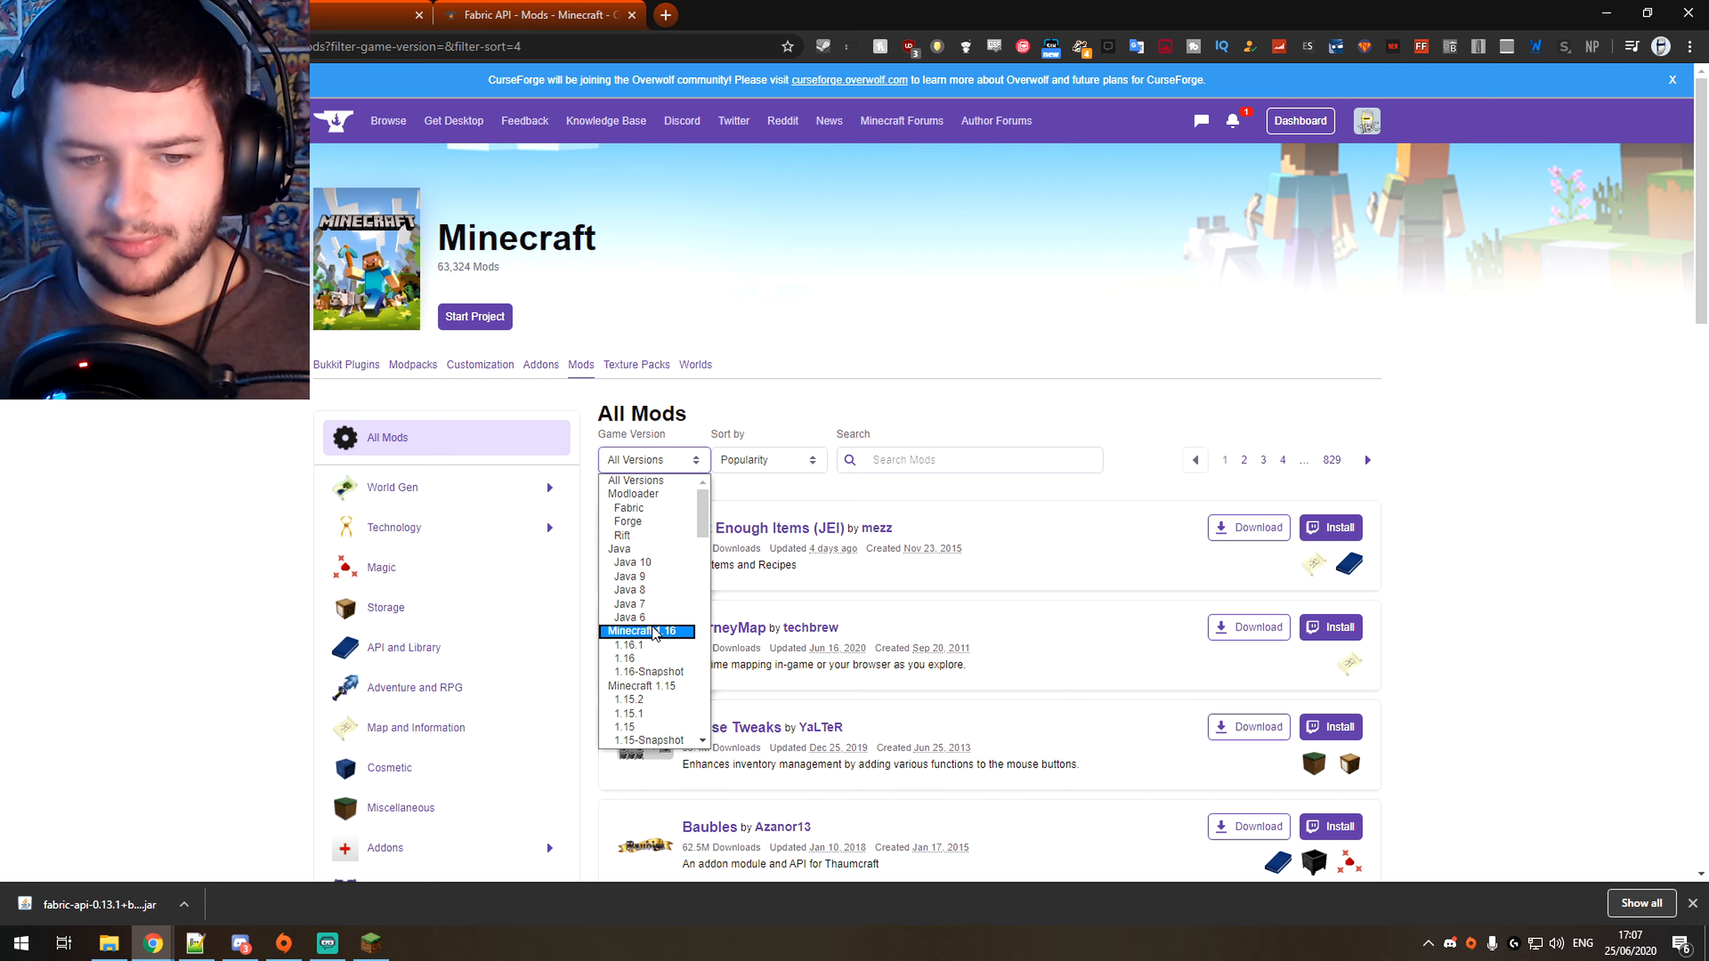
{"action": "left_click", "coordinate": [628, 508]}
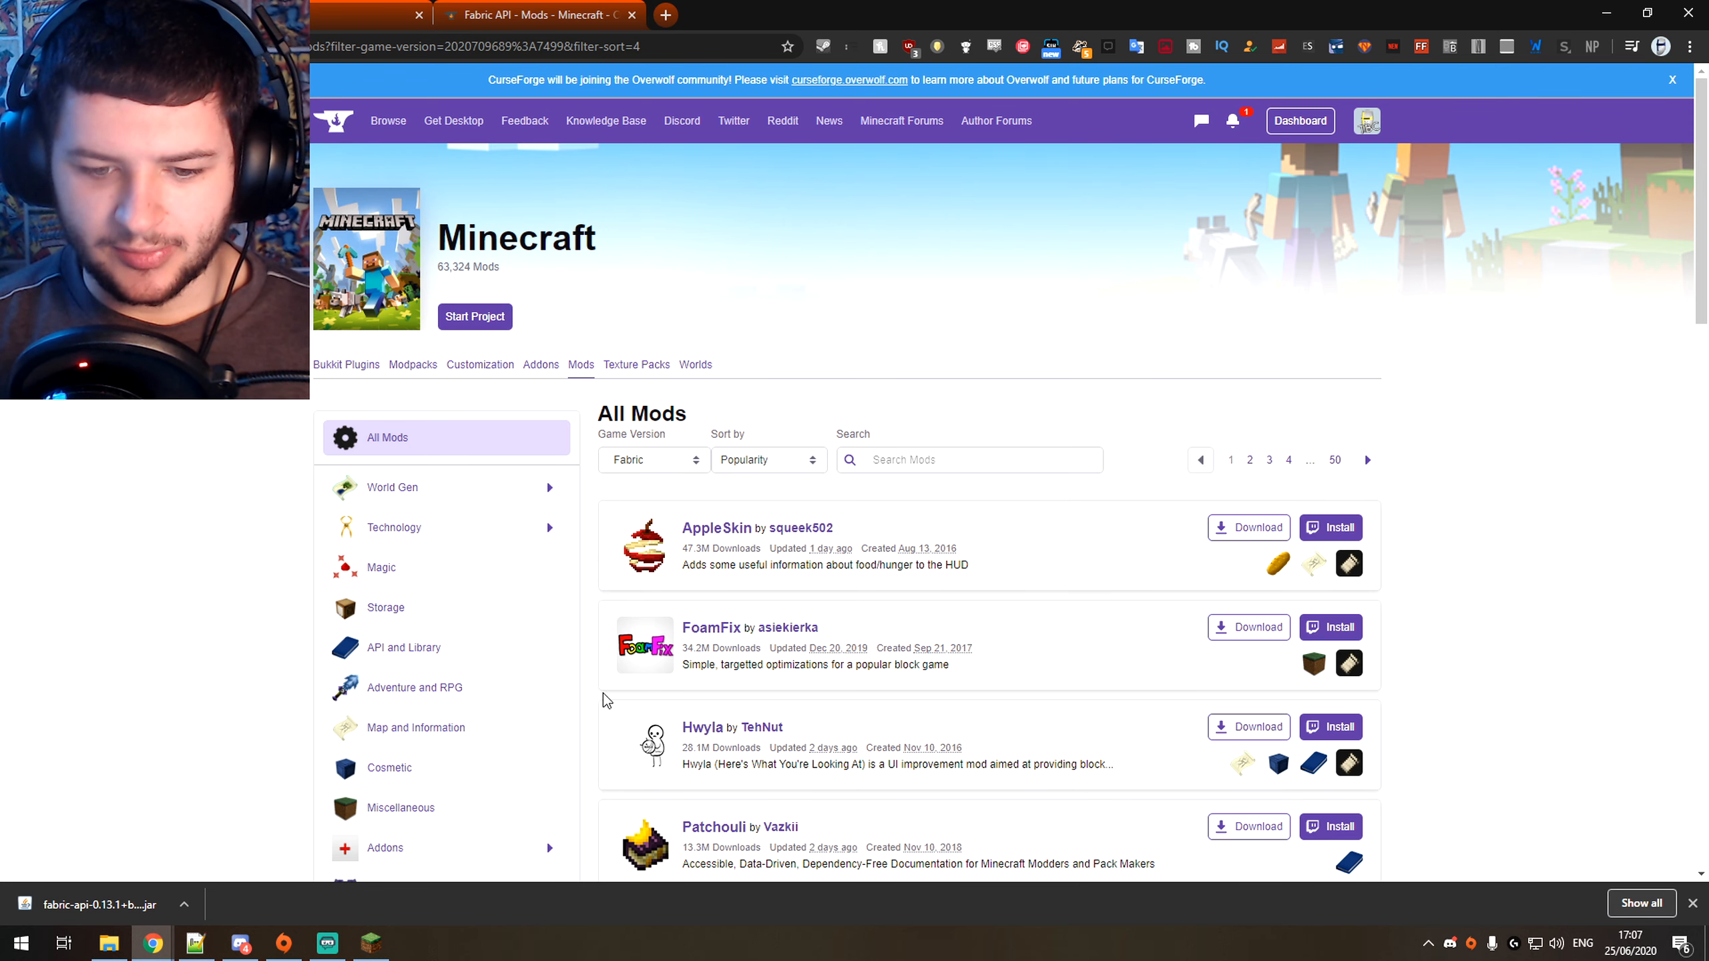
Step: Browse the first page of Fabric mods on CurseForge, checking their update dates
{"action": "scroll", "coordinate": [673, 714], "scroll_direction": "down", "scroll_amount": 1}
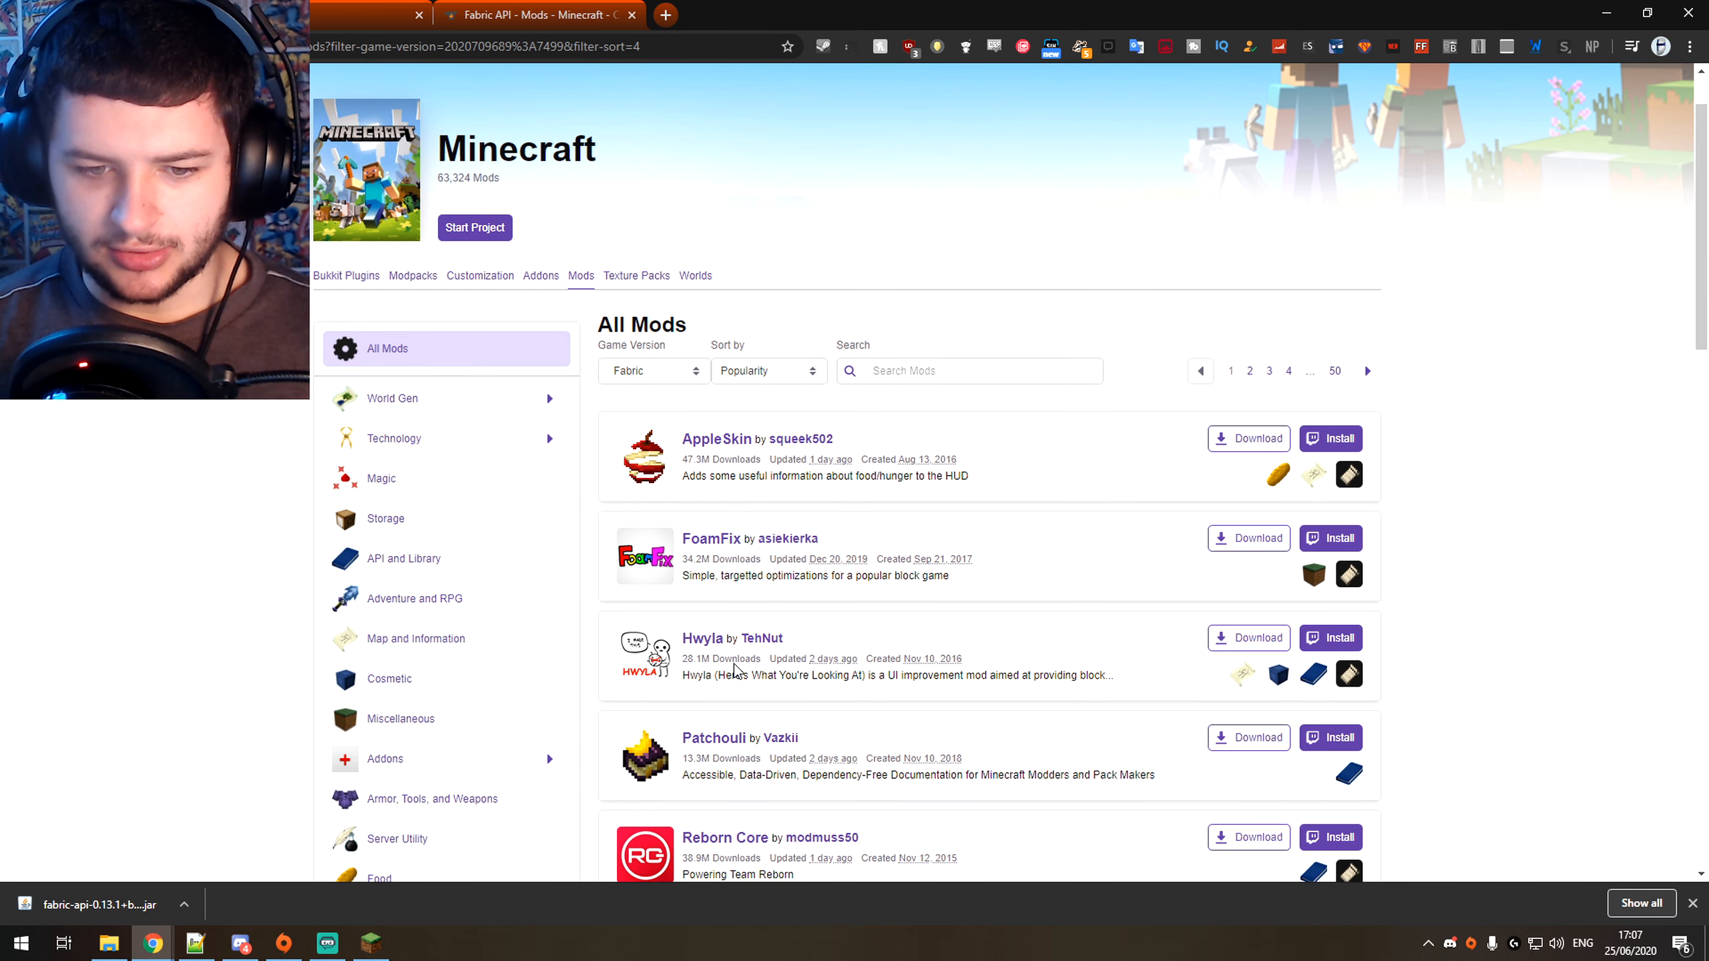
{"action": "left_click_drag", "start_coordinate": [784, 462], "coordinate": [851, 459]}
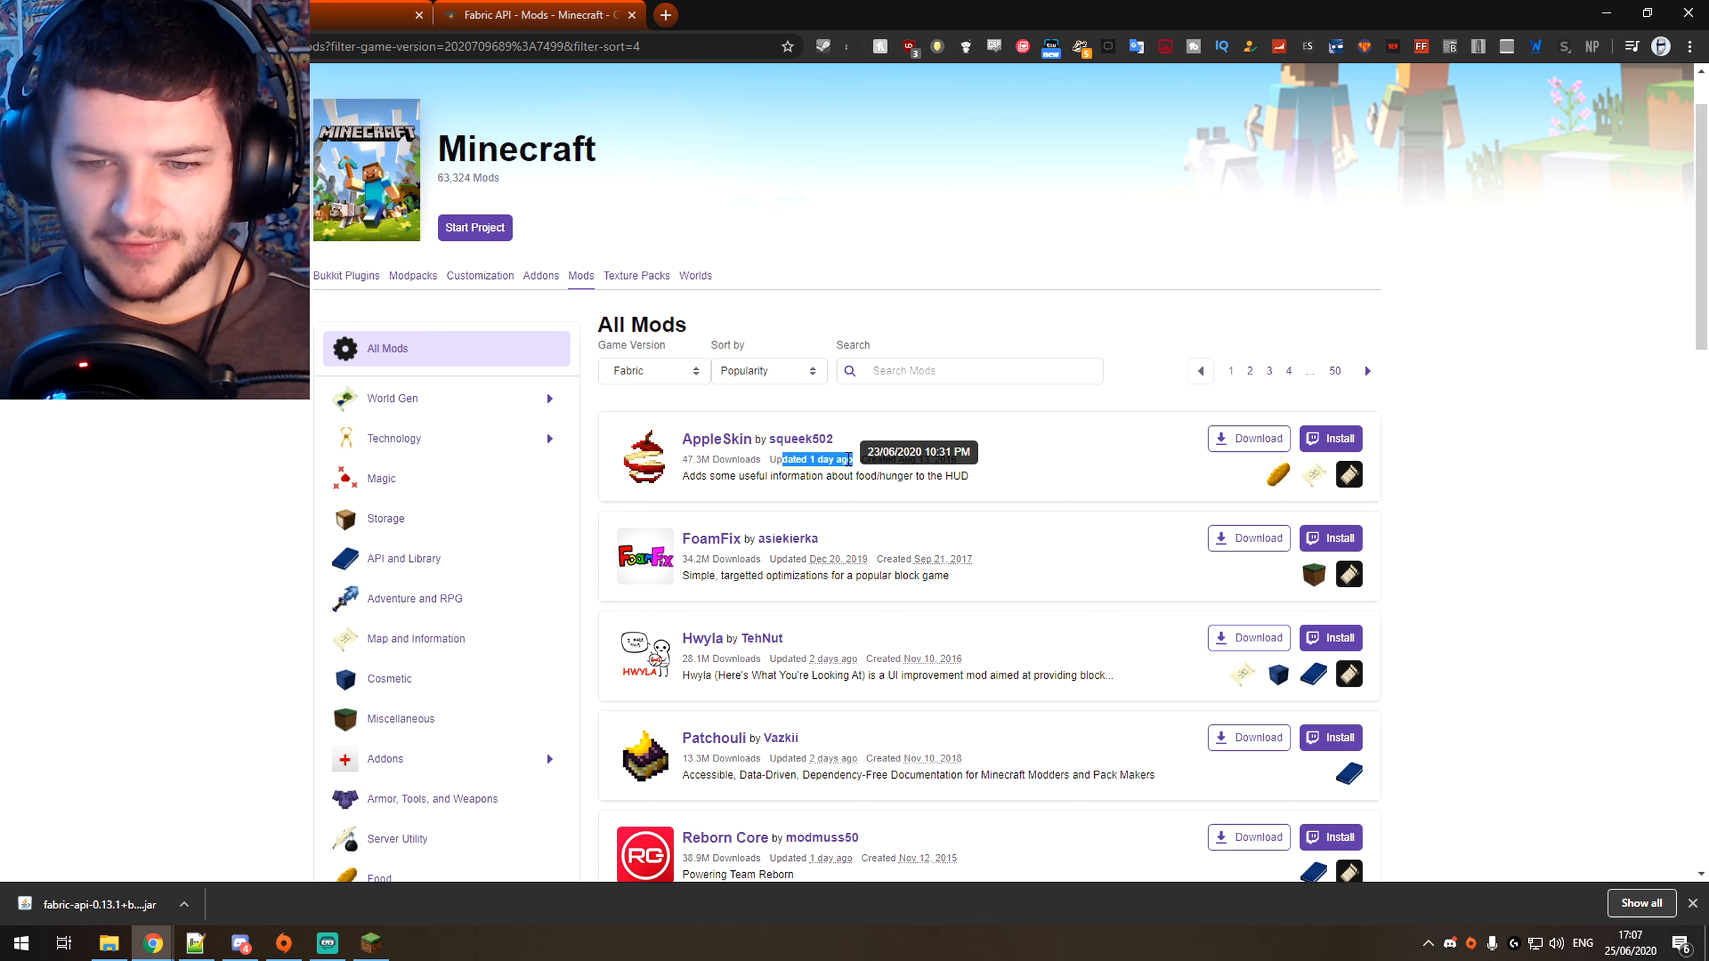
{"action": "left_click", "coordinate": [672, 410]}
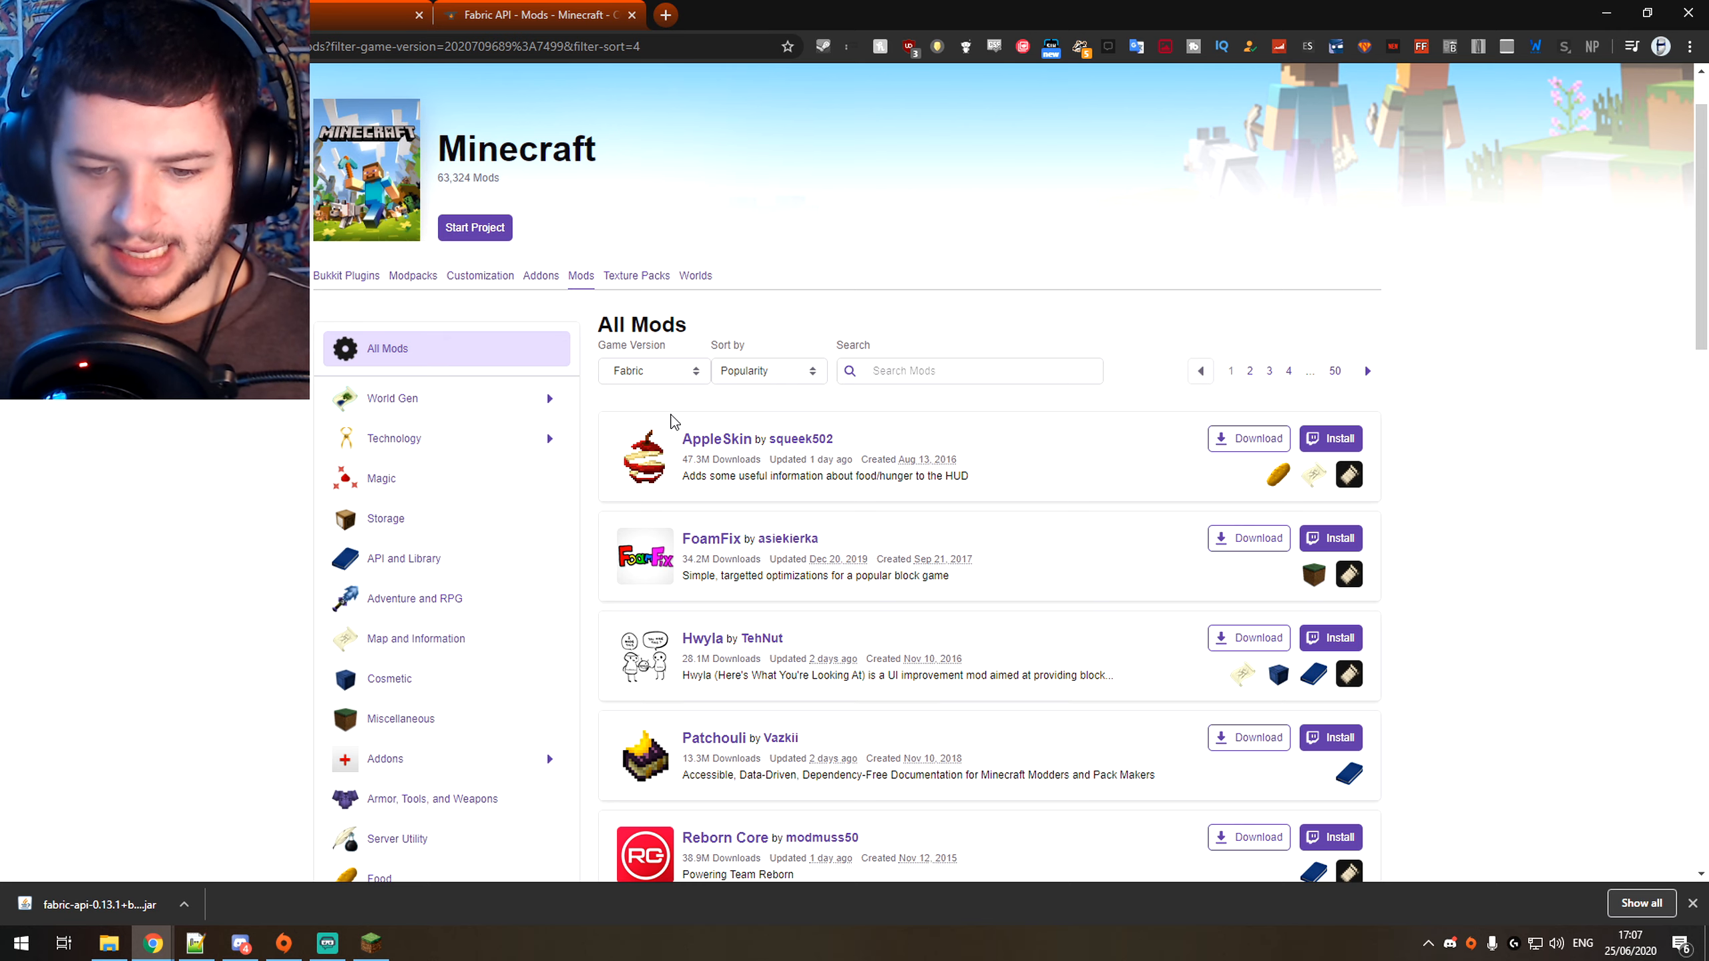
{"action": "scroll", "coordinate": [651, 520], "scroll_direction": "down", "scroll_amount": 15}
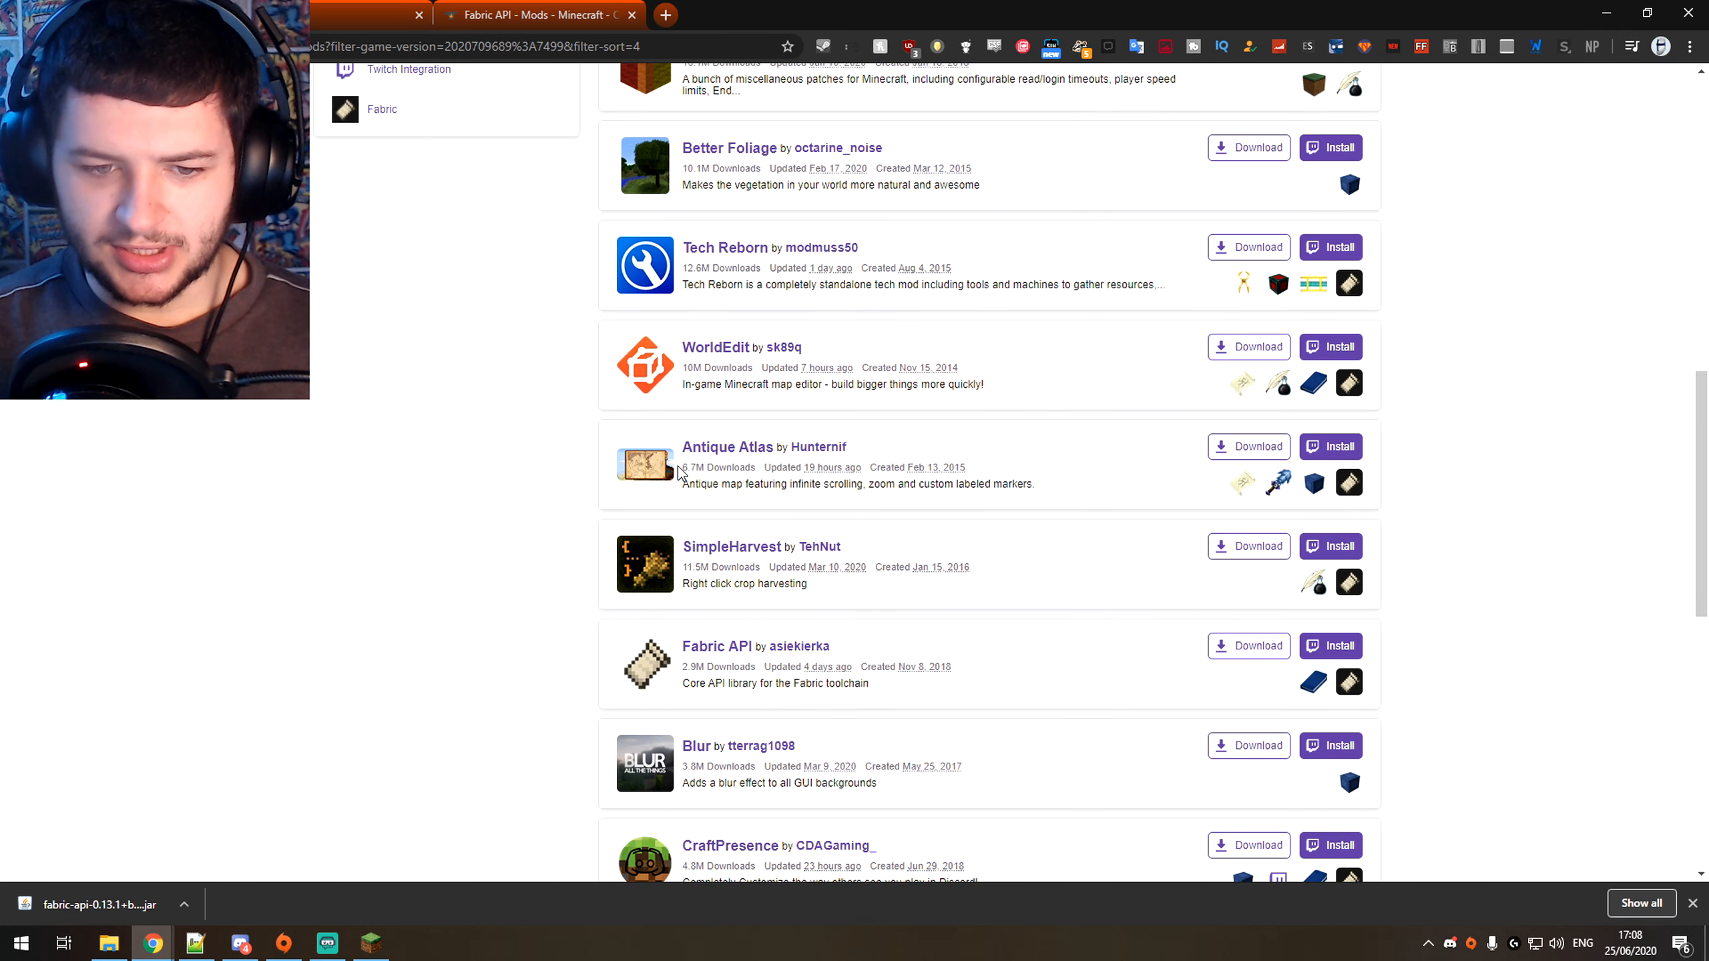
{"action": "scroll", "coordinate": [676, 470], "scroll_direction": "down", "scroll_amount": 3}
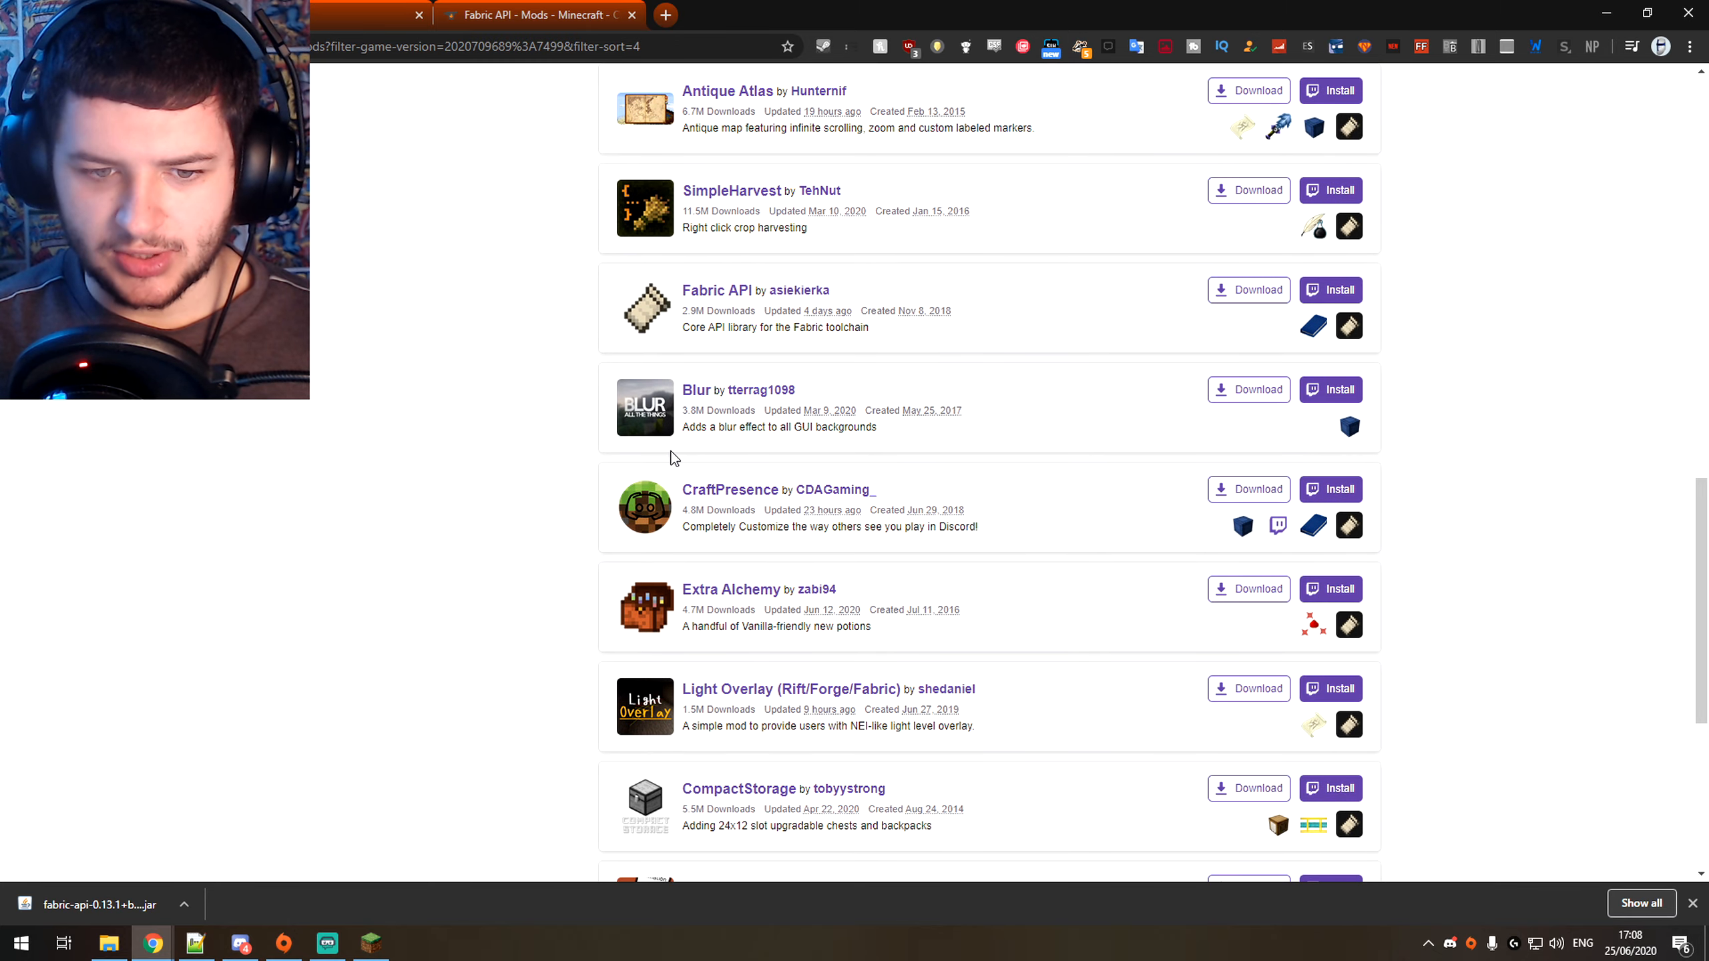
{"action": "scroll", "coordinate": [670, 456], "scroll_direction": "down", "scroll_amount": 7}
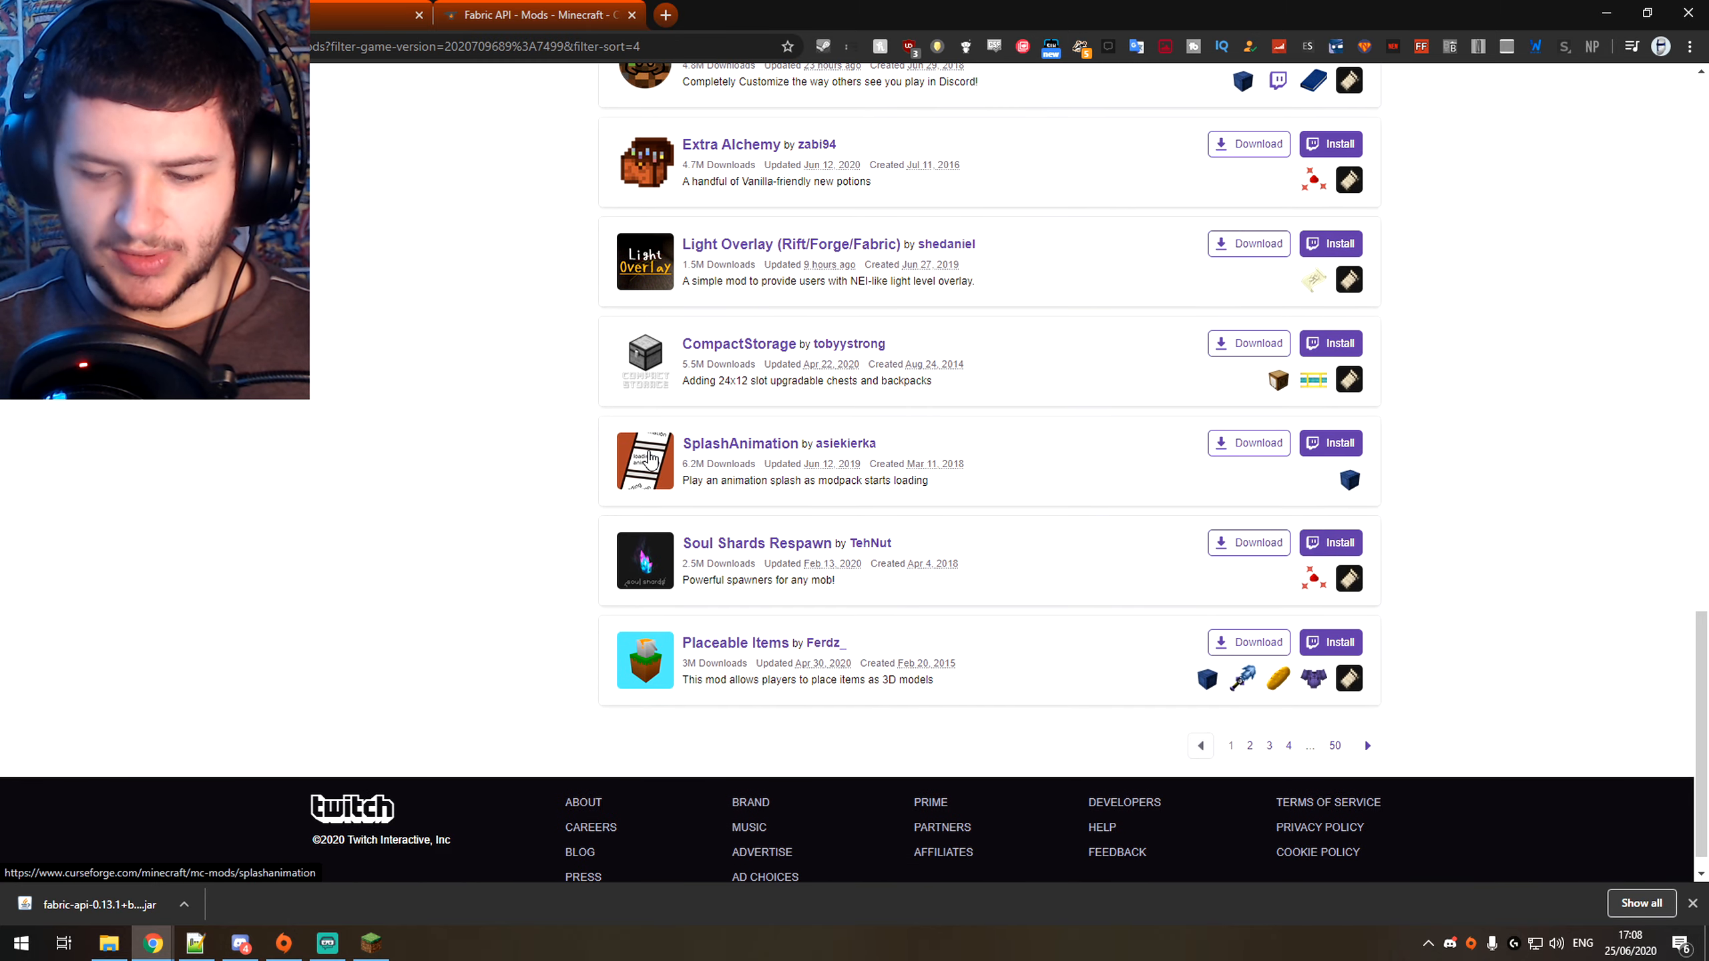
{"action": "scroll", "coordinate": [649, 460], "scroll_direction": "up", "scroll_amount": 12}
{"action": "scroll", "coordinate": [650, 460], "scroll_direction": "up", "scroll_amount": 5}
{"action": "scroll", "coordinate": [649, 460], "scroll_direction": "down", "scroll_amount": 4}
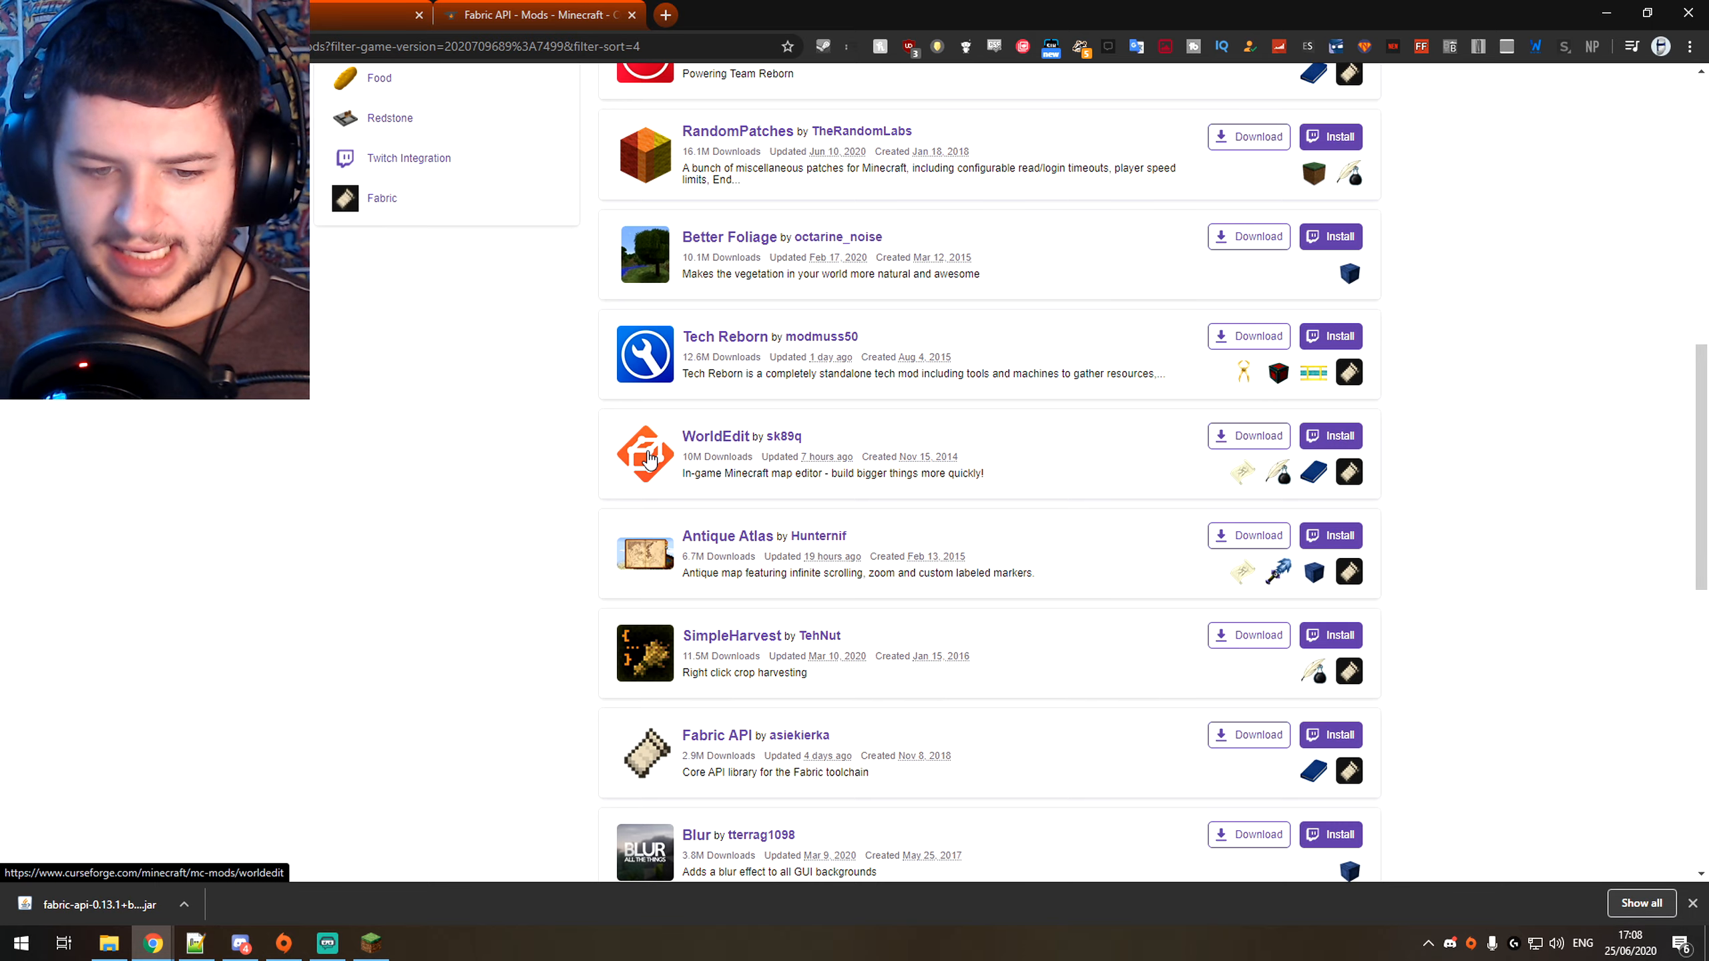
{"action": "scroll", "coordinate": [650, 460], "scroll_direction": "up", "scroll_amount": 12}
{"action": "scroll", "coordinate": [650, 458], "scroll_direction": "up", "scroll_amount": 2}
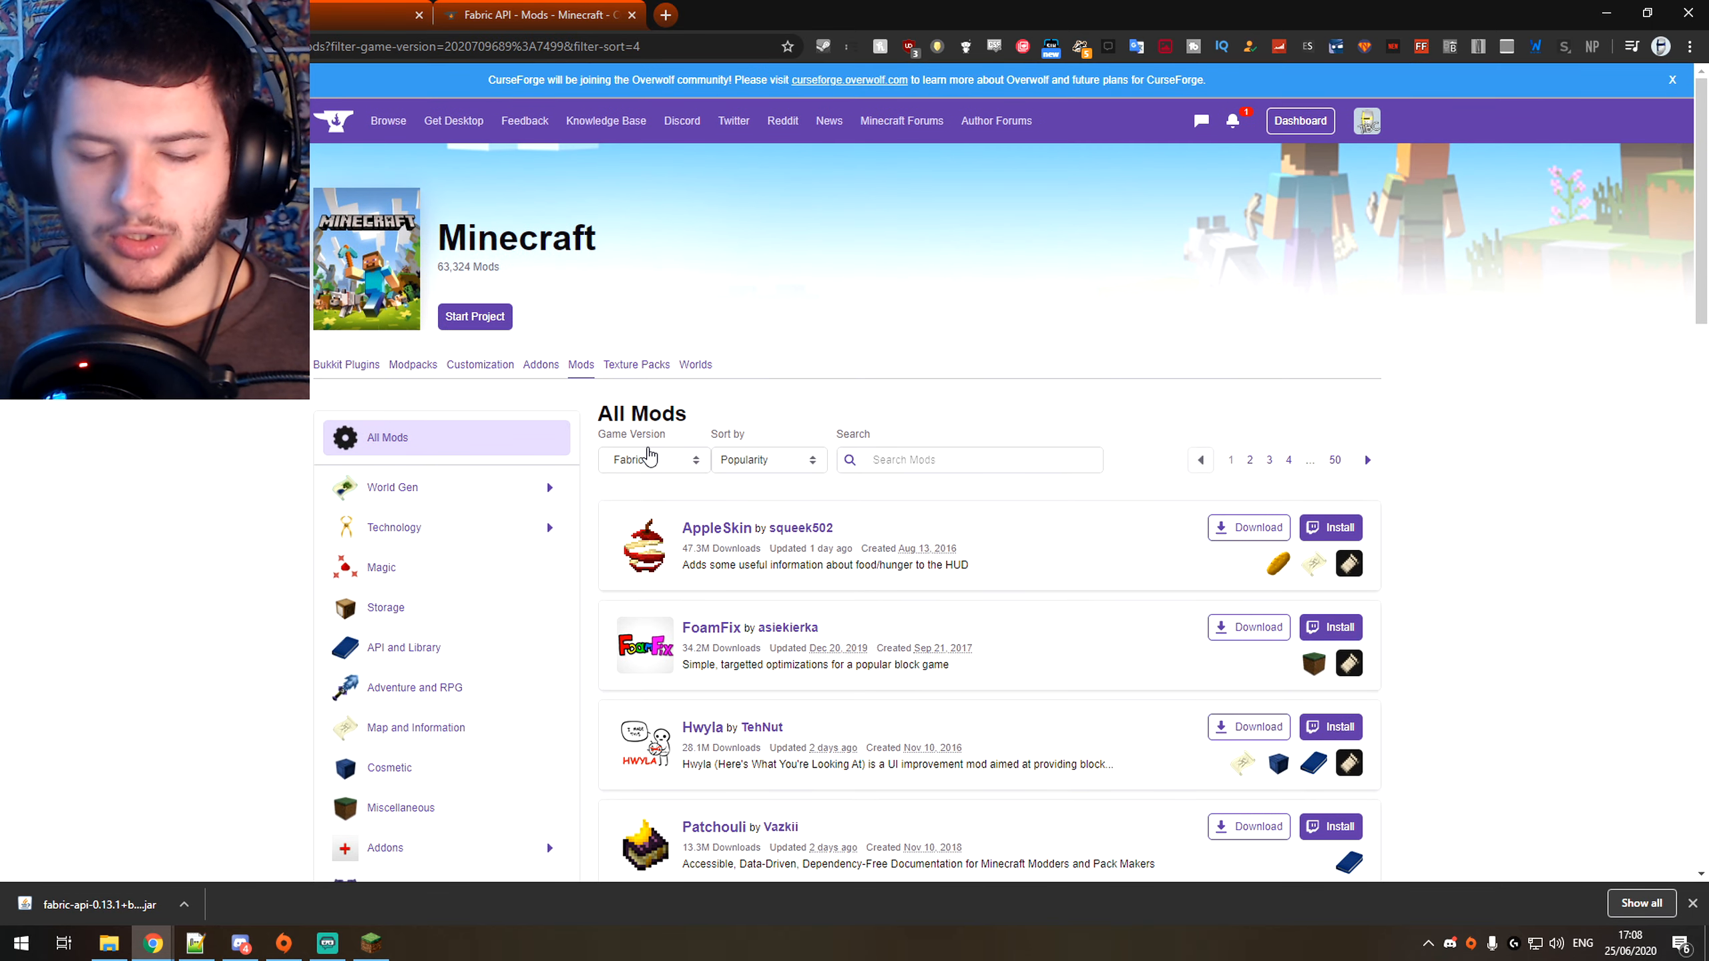
Step: Filter the mods list by game version Minecraft 1.16, and narrow the filter to 1.16.1
{"action": "left_click", "coordinate": [648, 458]}
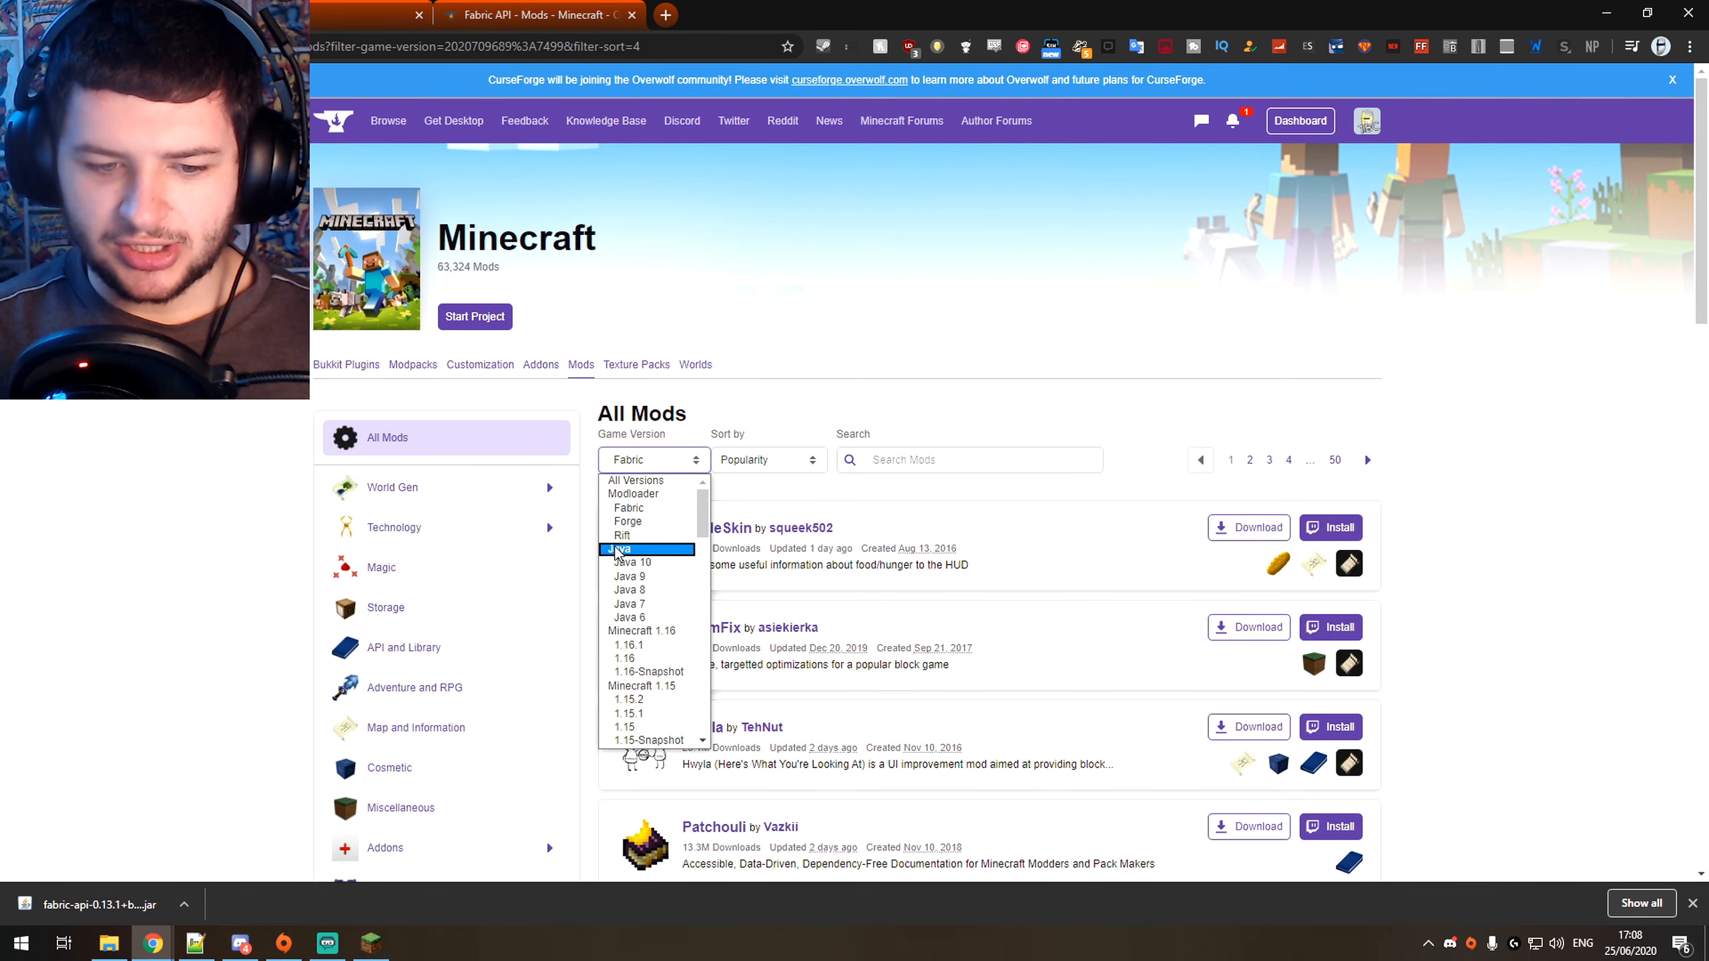
{"action": "left_click", "coordinate": [627, 633]}
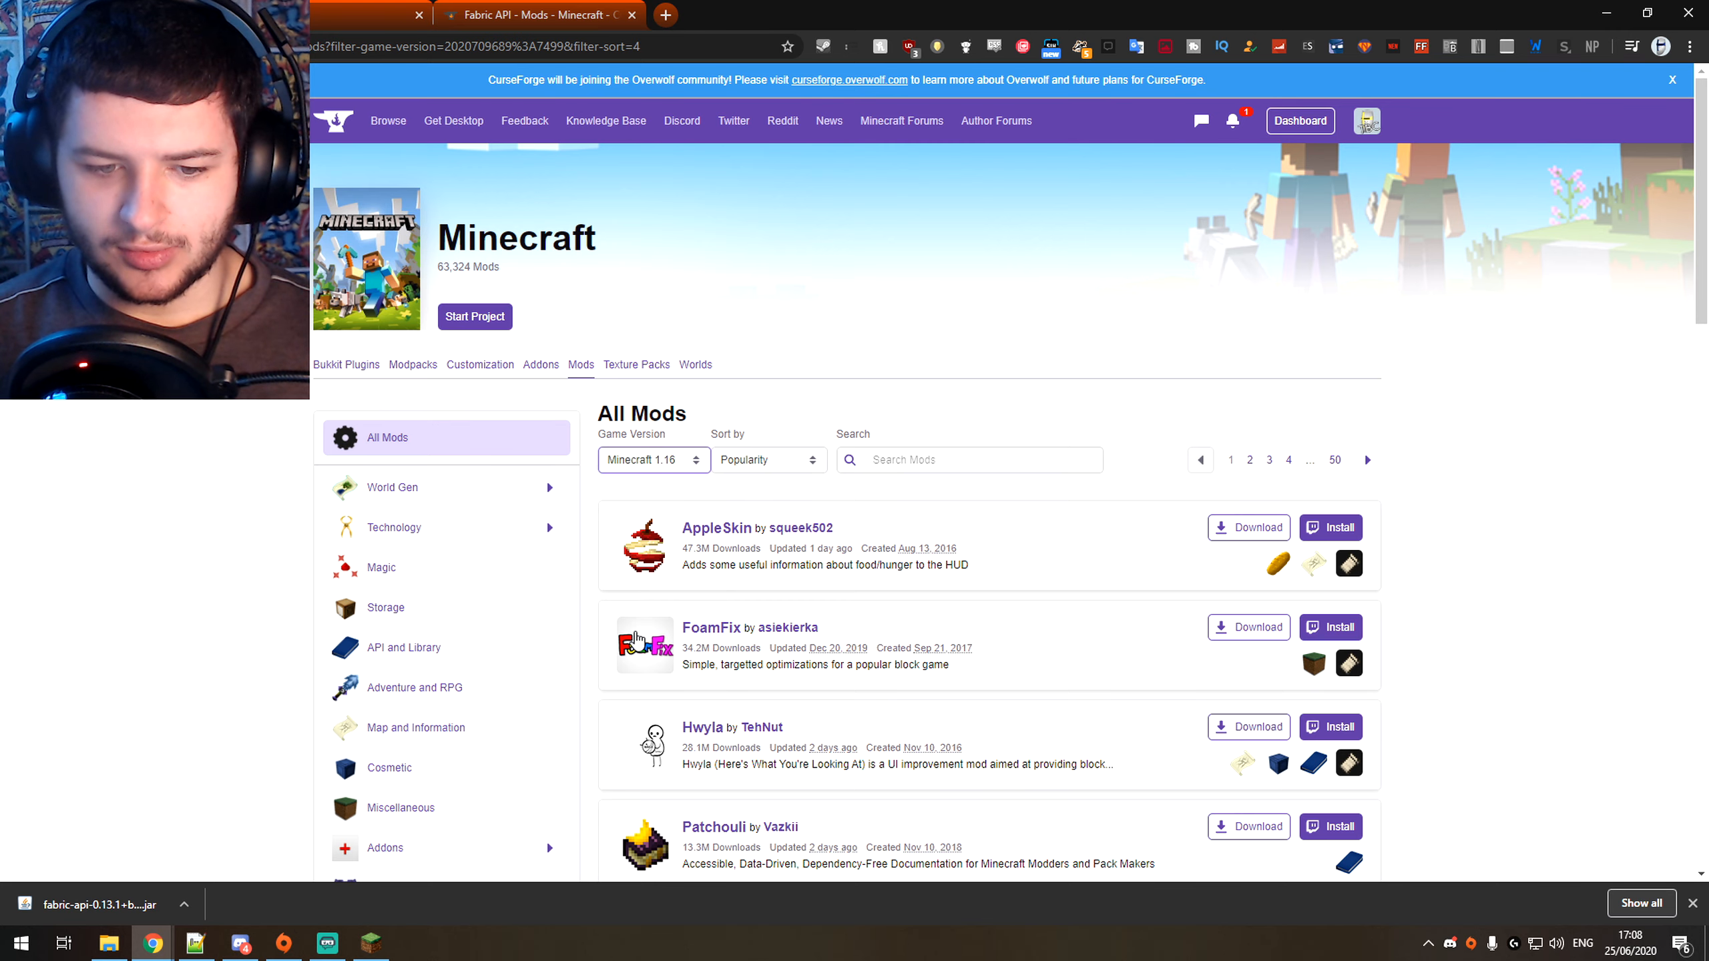
{"action": "left_click", "coordinate": [653, 460]}
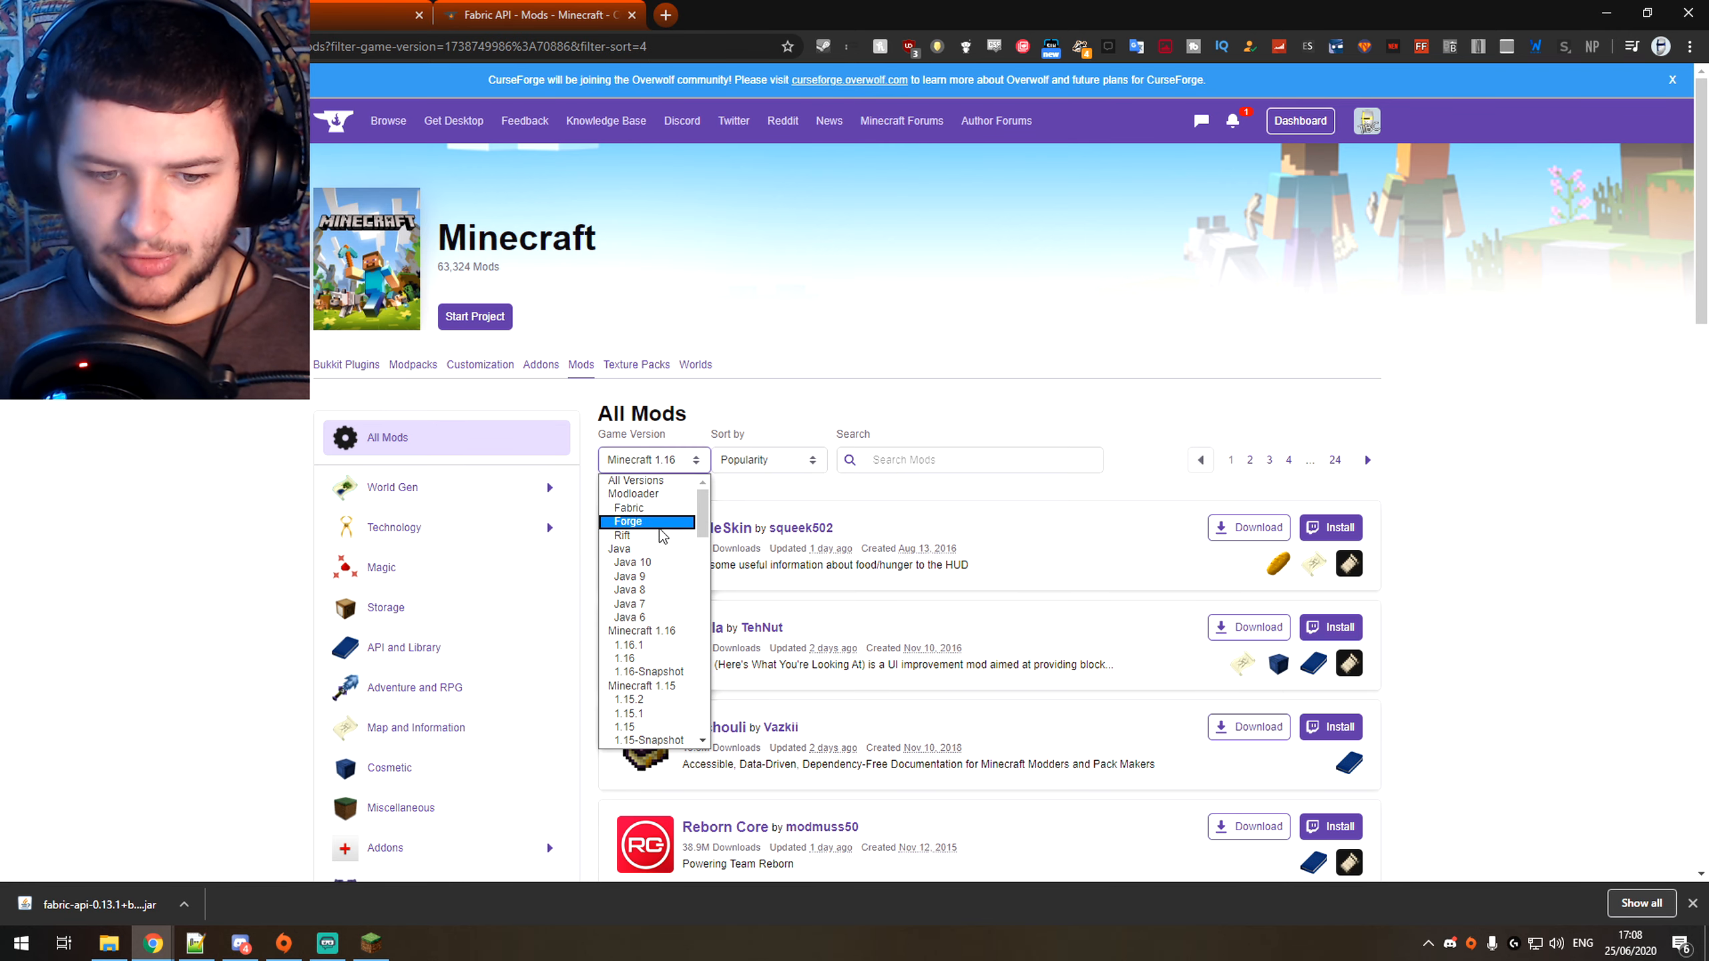
{"action": "left_click", "coordinate": [652, 645]}
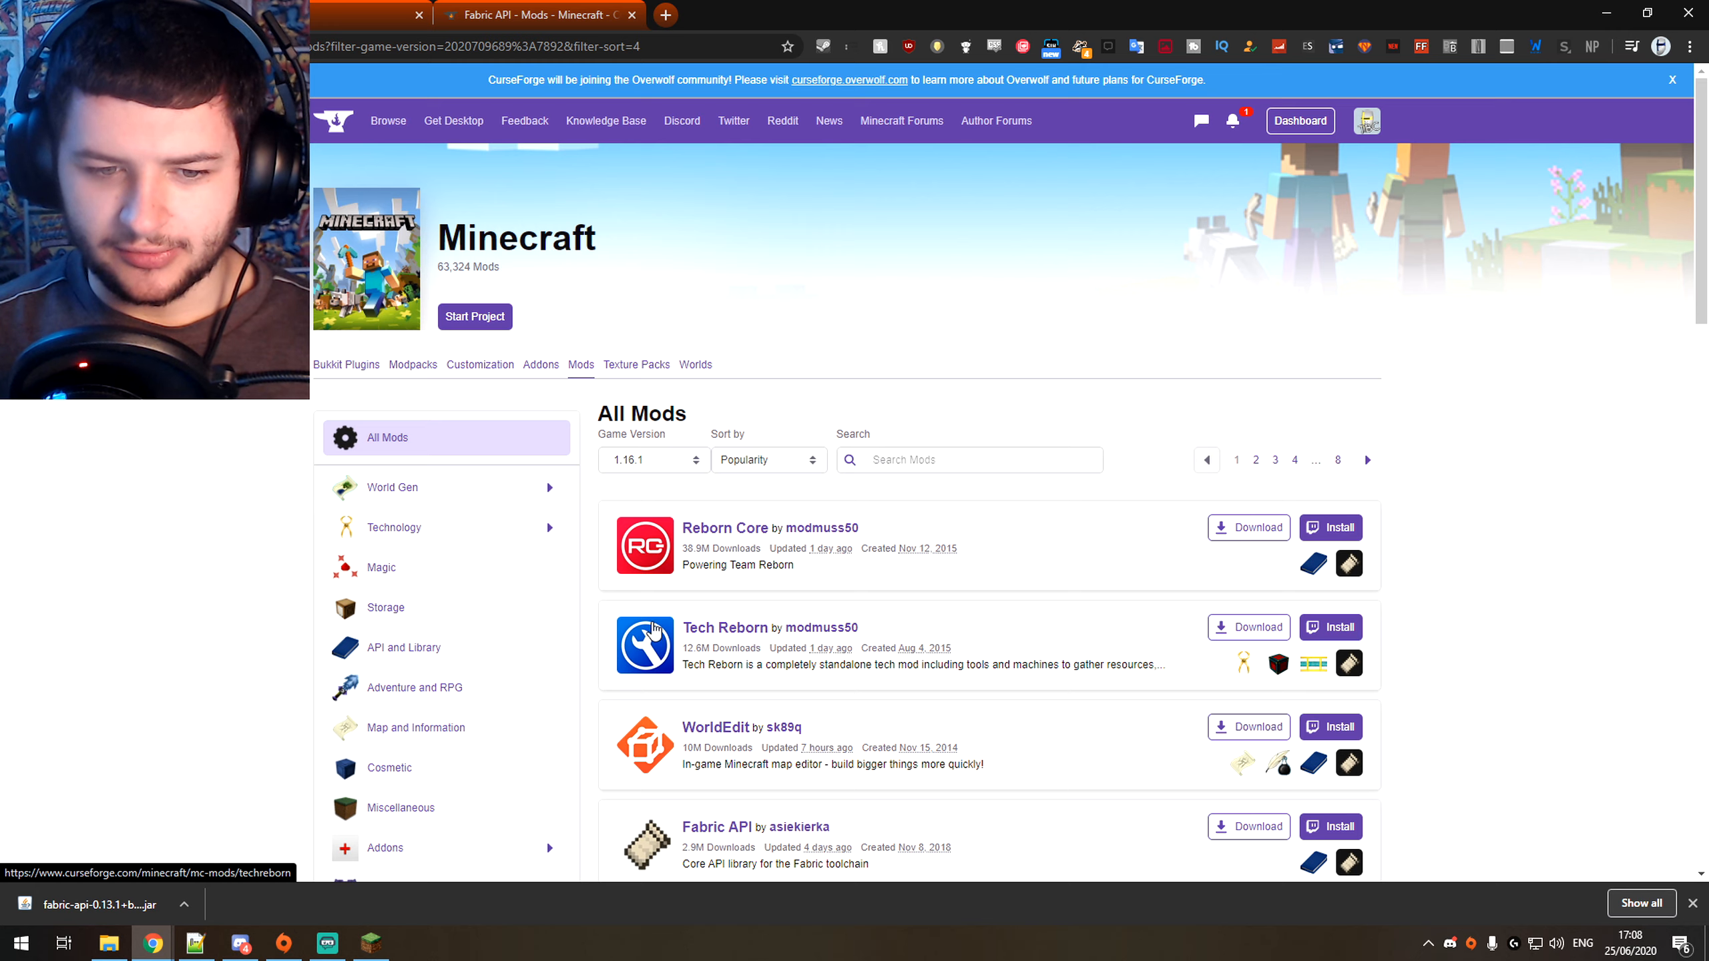
Step: Open the WorldEdit, Mod Menu and Roughly Enough Items (REI) mod pages in separate background tabs
{"action": "scroll", "coordinate": [643, 599], "scroll_direction": "down", "scroll_amount": 2}
{"action": "scroll", "coordinate": [631, 548], "scroll_direction": "down", "scroll_amount": 2}
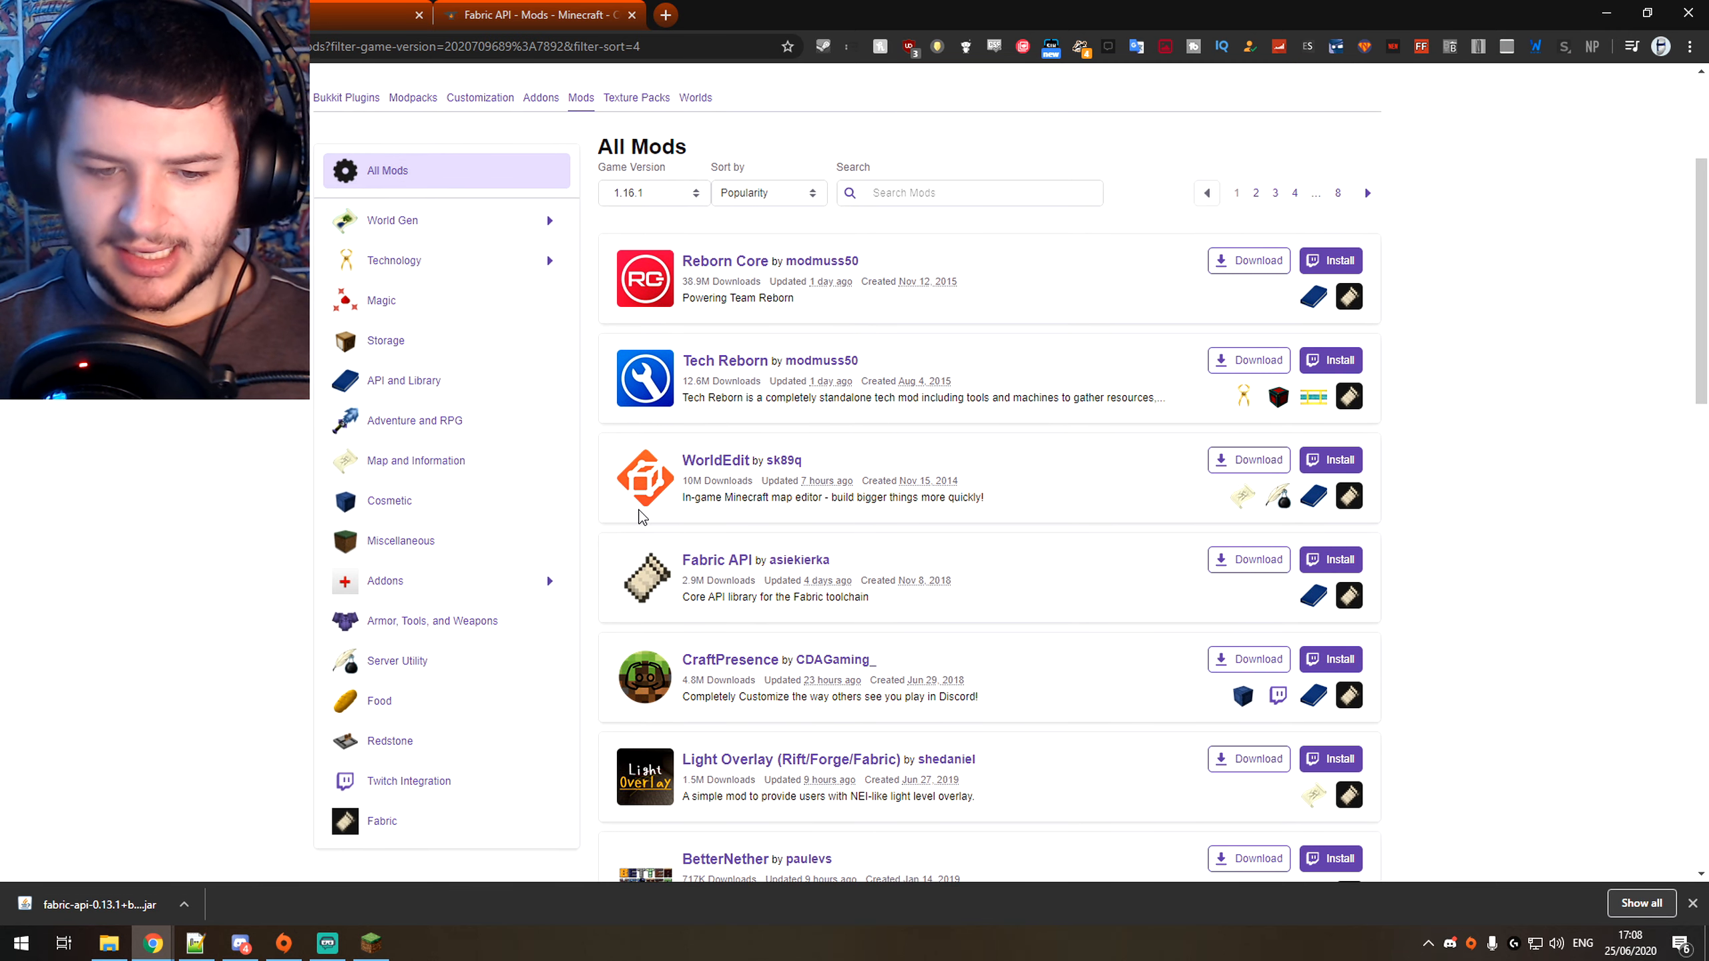
{"action": "scroll", "coordinate": [706, 465], "scroll_direction": "down", "scroll_amount": 1}
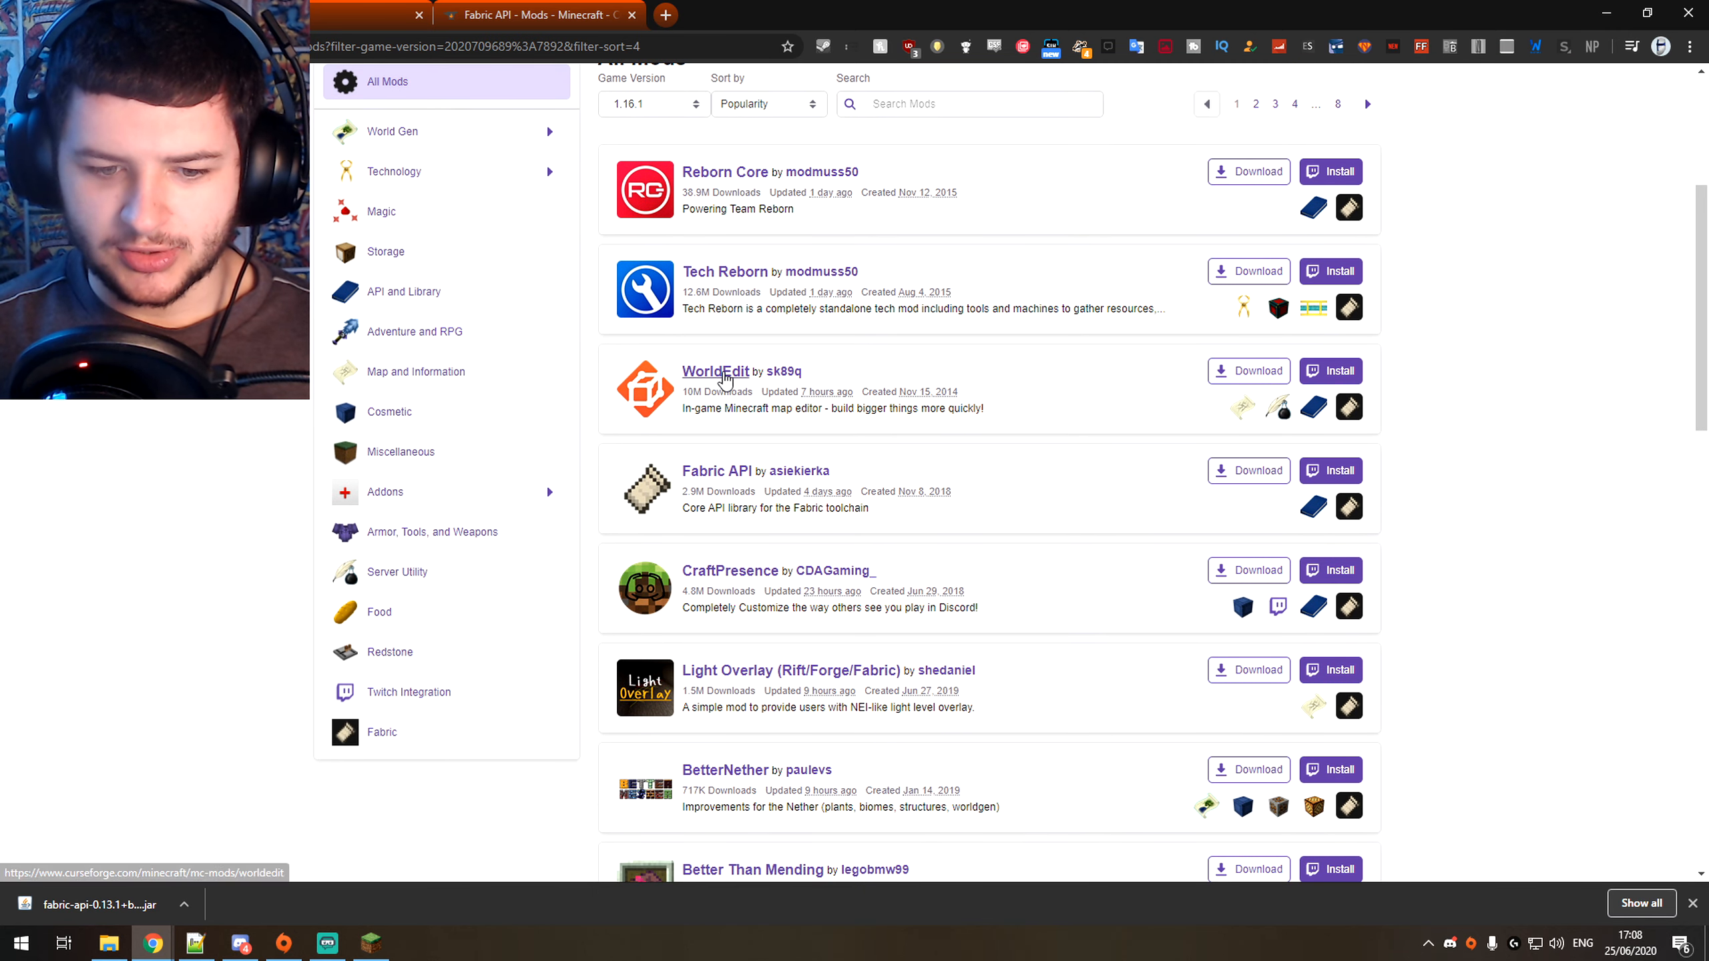
{"action": "middle_click", "coordinate": [725, 380]}
{"action": "scroll", "coordinate": [703, 437], "scroll_direction": "down", "scroll_amount": 6}
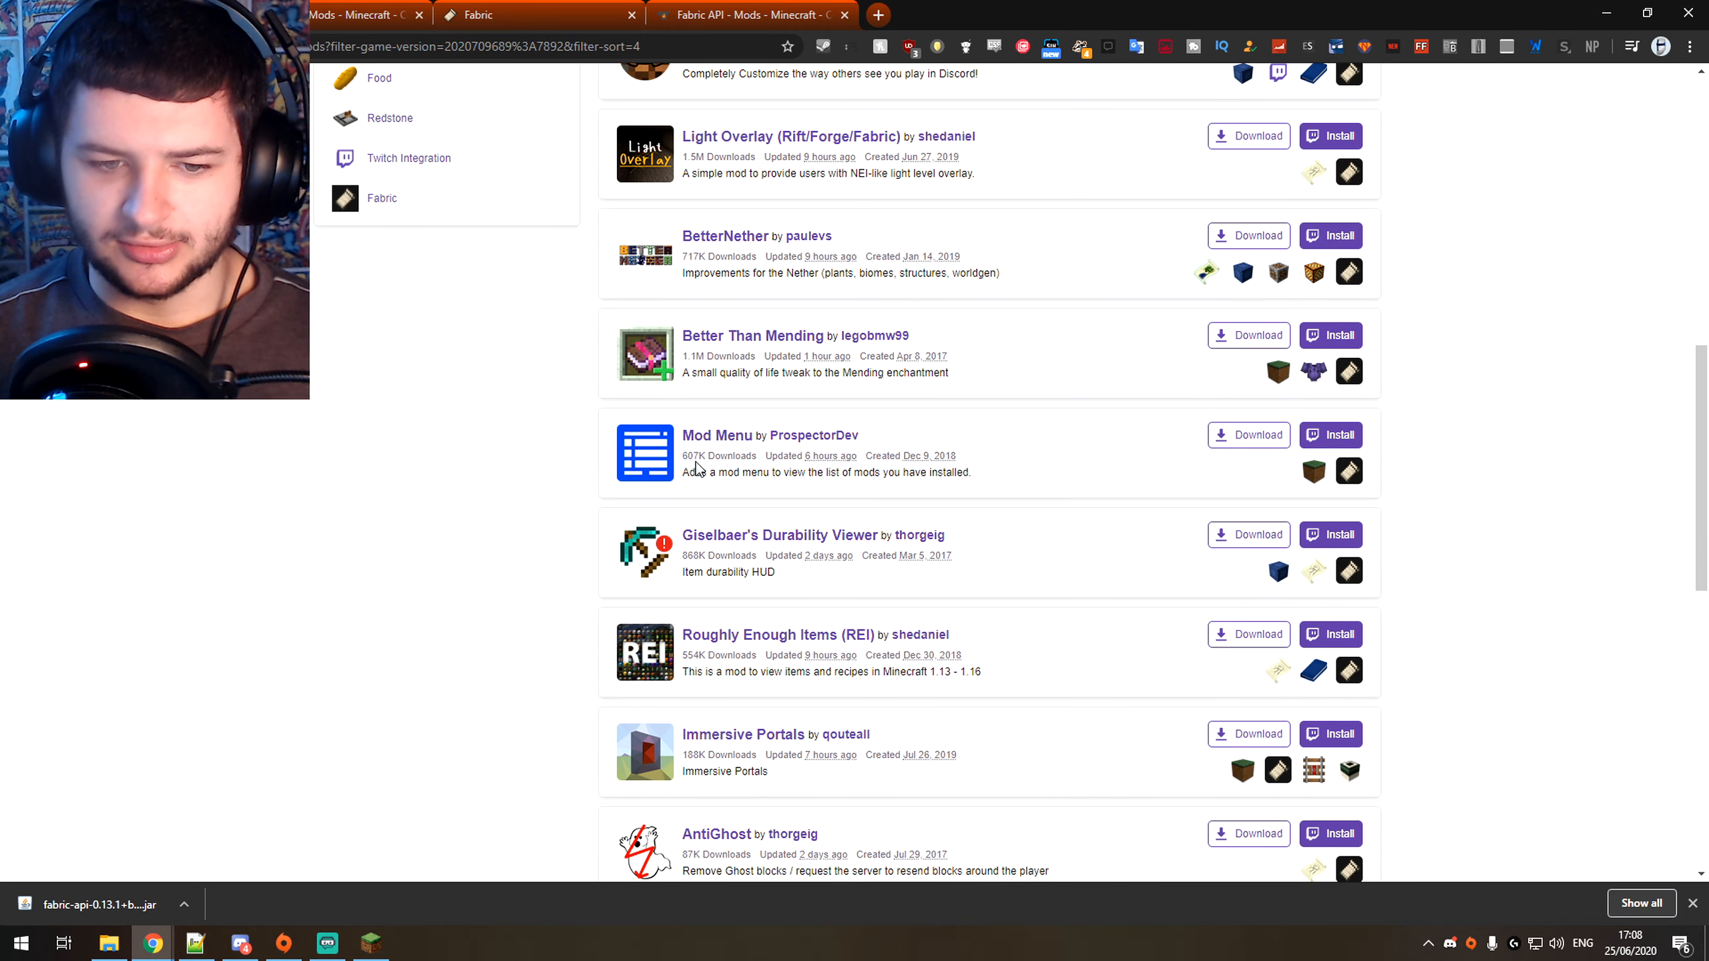
{"action": "middle_click", "coordinate": [728, 443]}
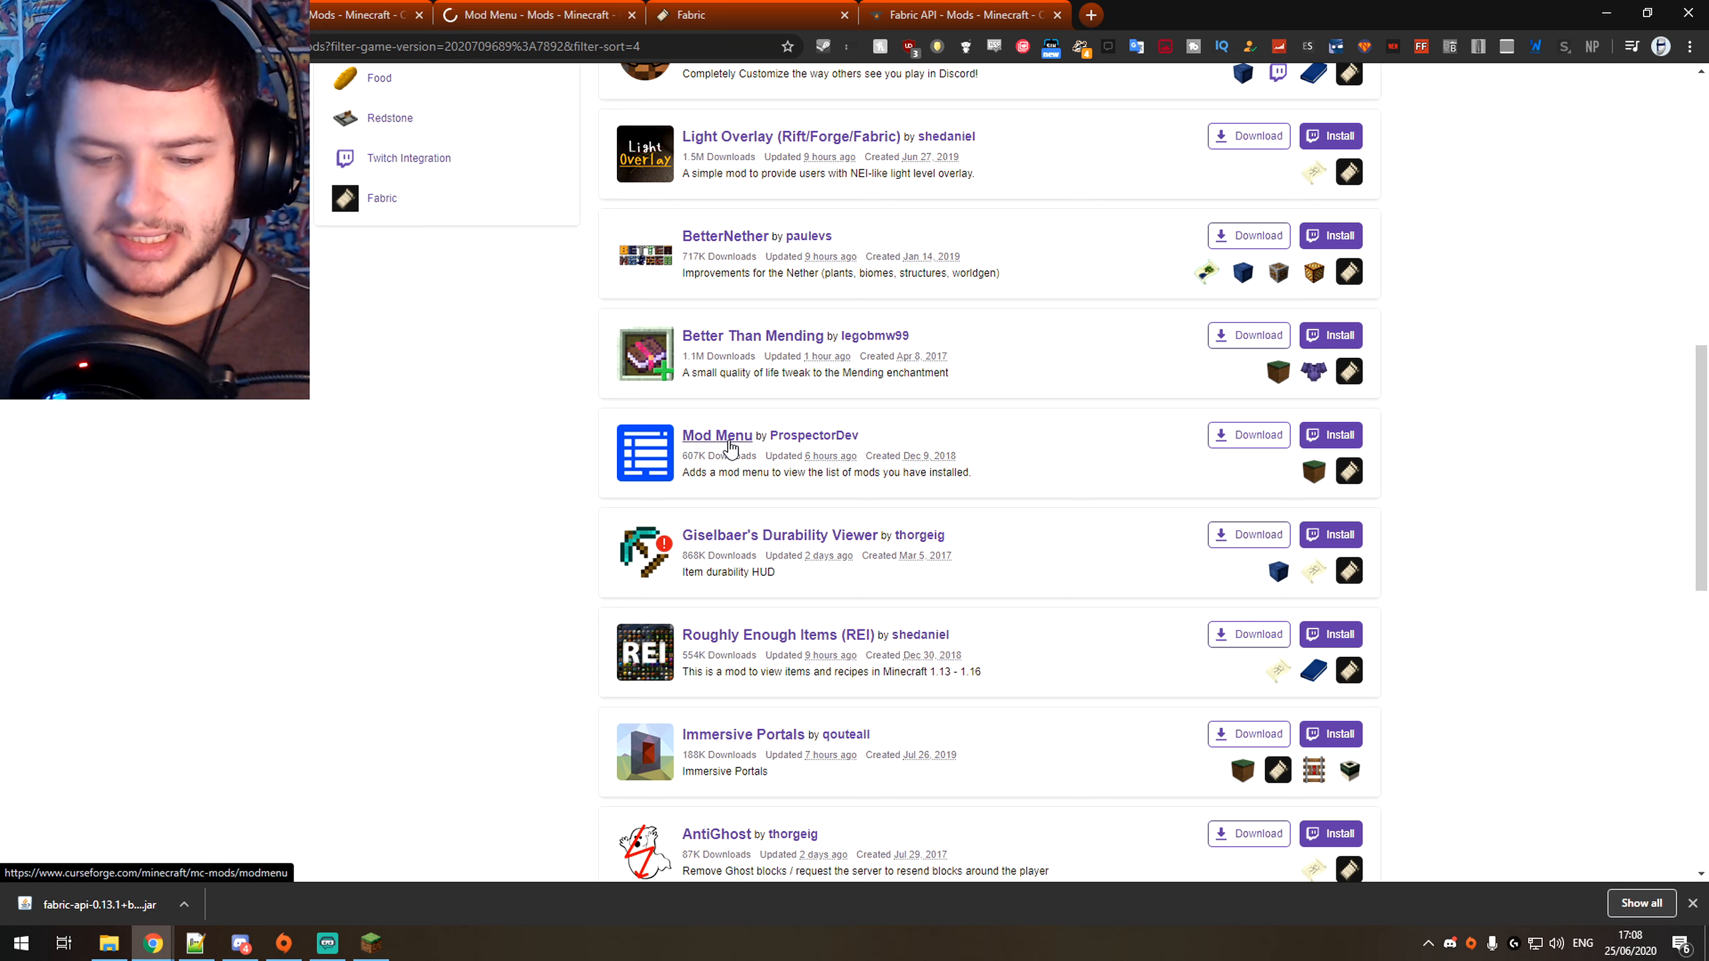
{"action": "scroll", "coordinate": [730, 448], "scroll_direction": "down", "scroll_amount": 2}
{"action": "middle_click", "coordinate": [774, 453]}
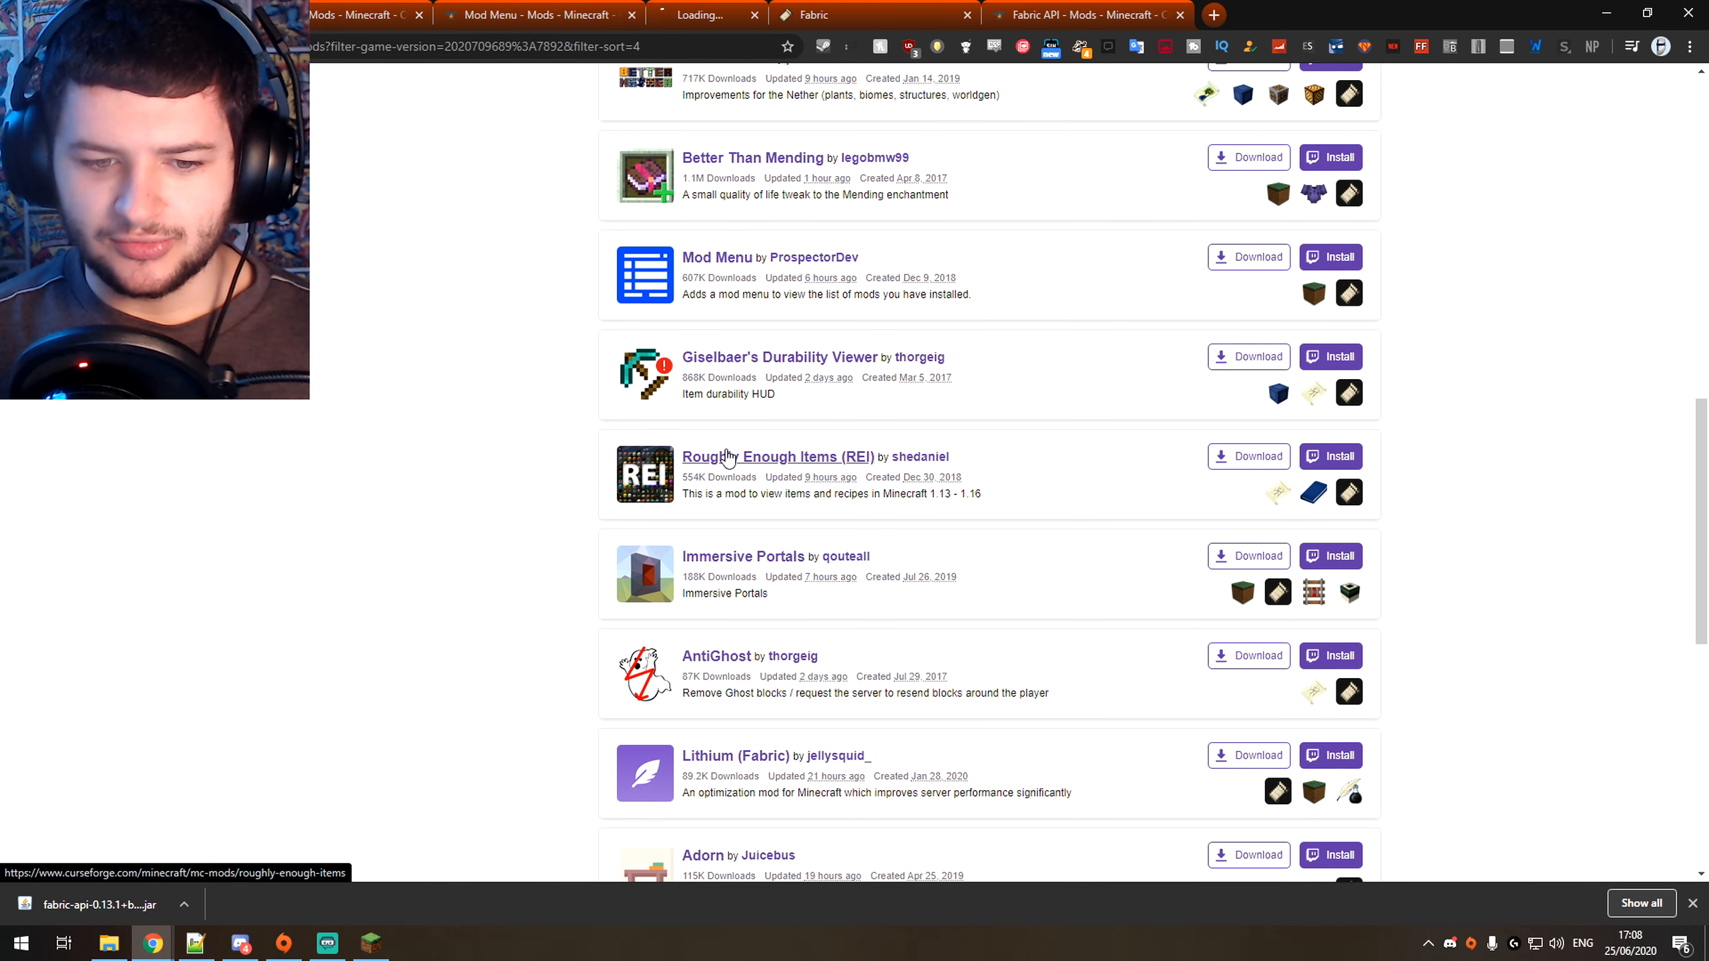
Step: Go to page 2 of the 1.16.1 mods and open the Just Map page in a background tab
{"action": "scroll", "coordinate": [740, 455], "scroll_direction": "down", "scroll_amount": 3}
{"action": "scroll", "coordinate": [555, 445], "scroll_direction": "down", "scroll_amount": 5}
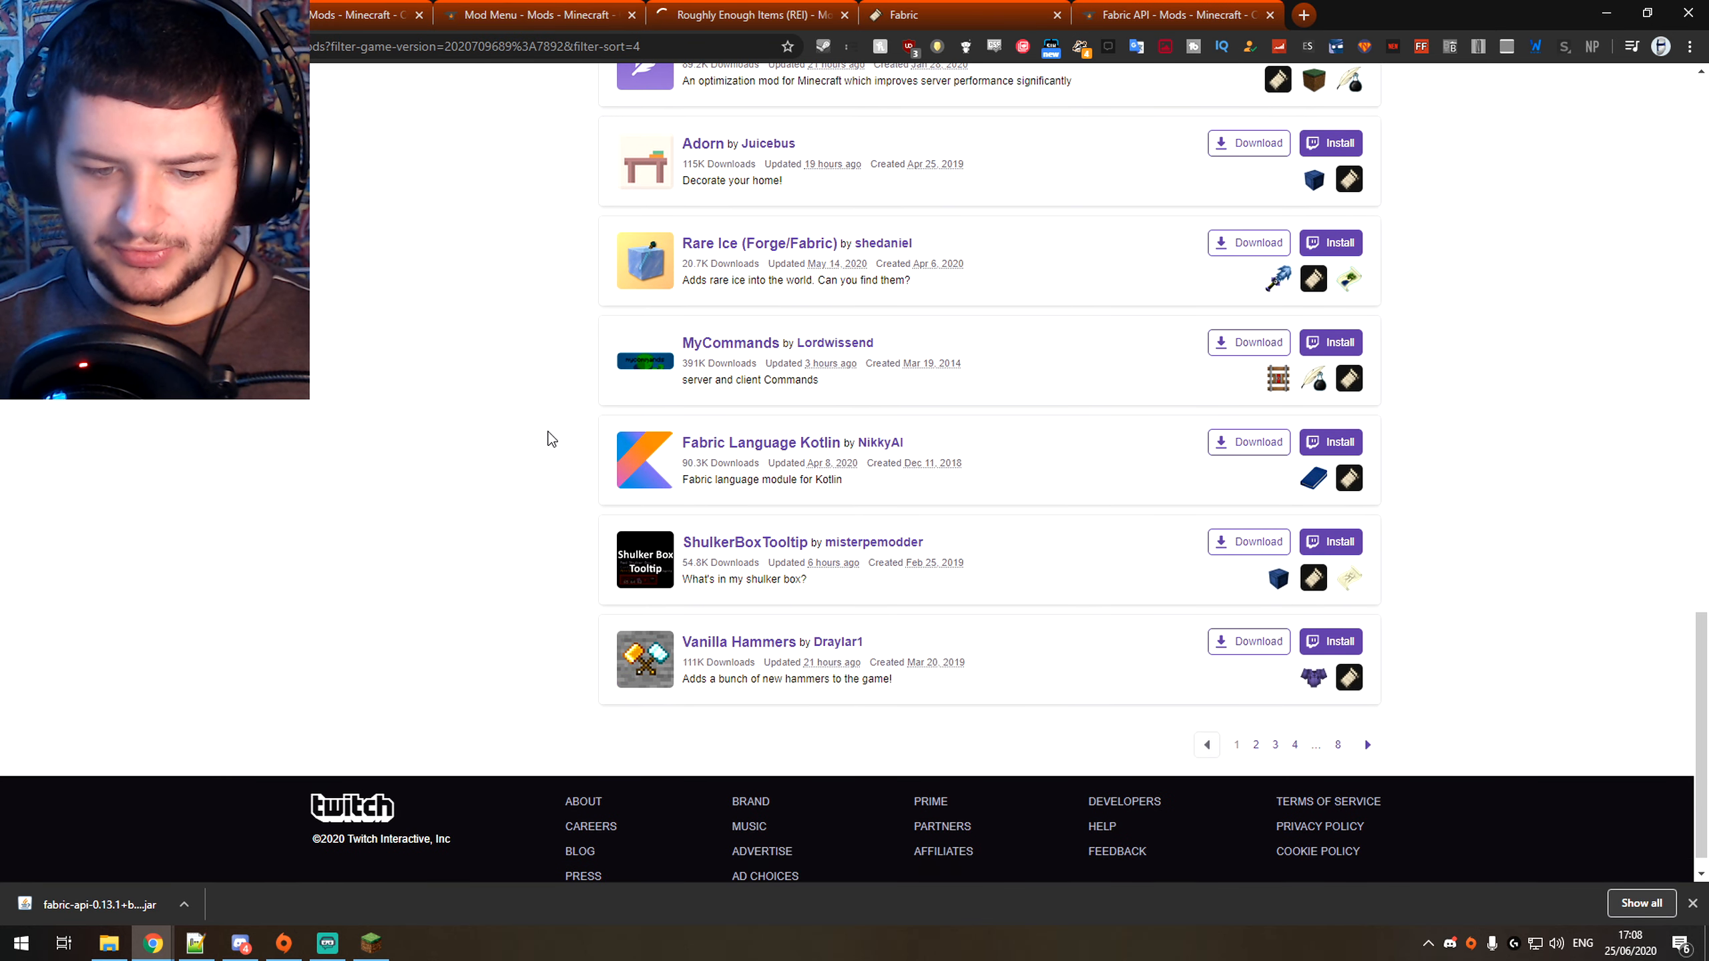
{"action": "left_click", "coordinate": [1256, 744]}
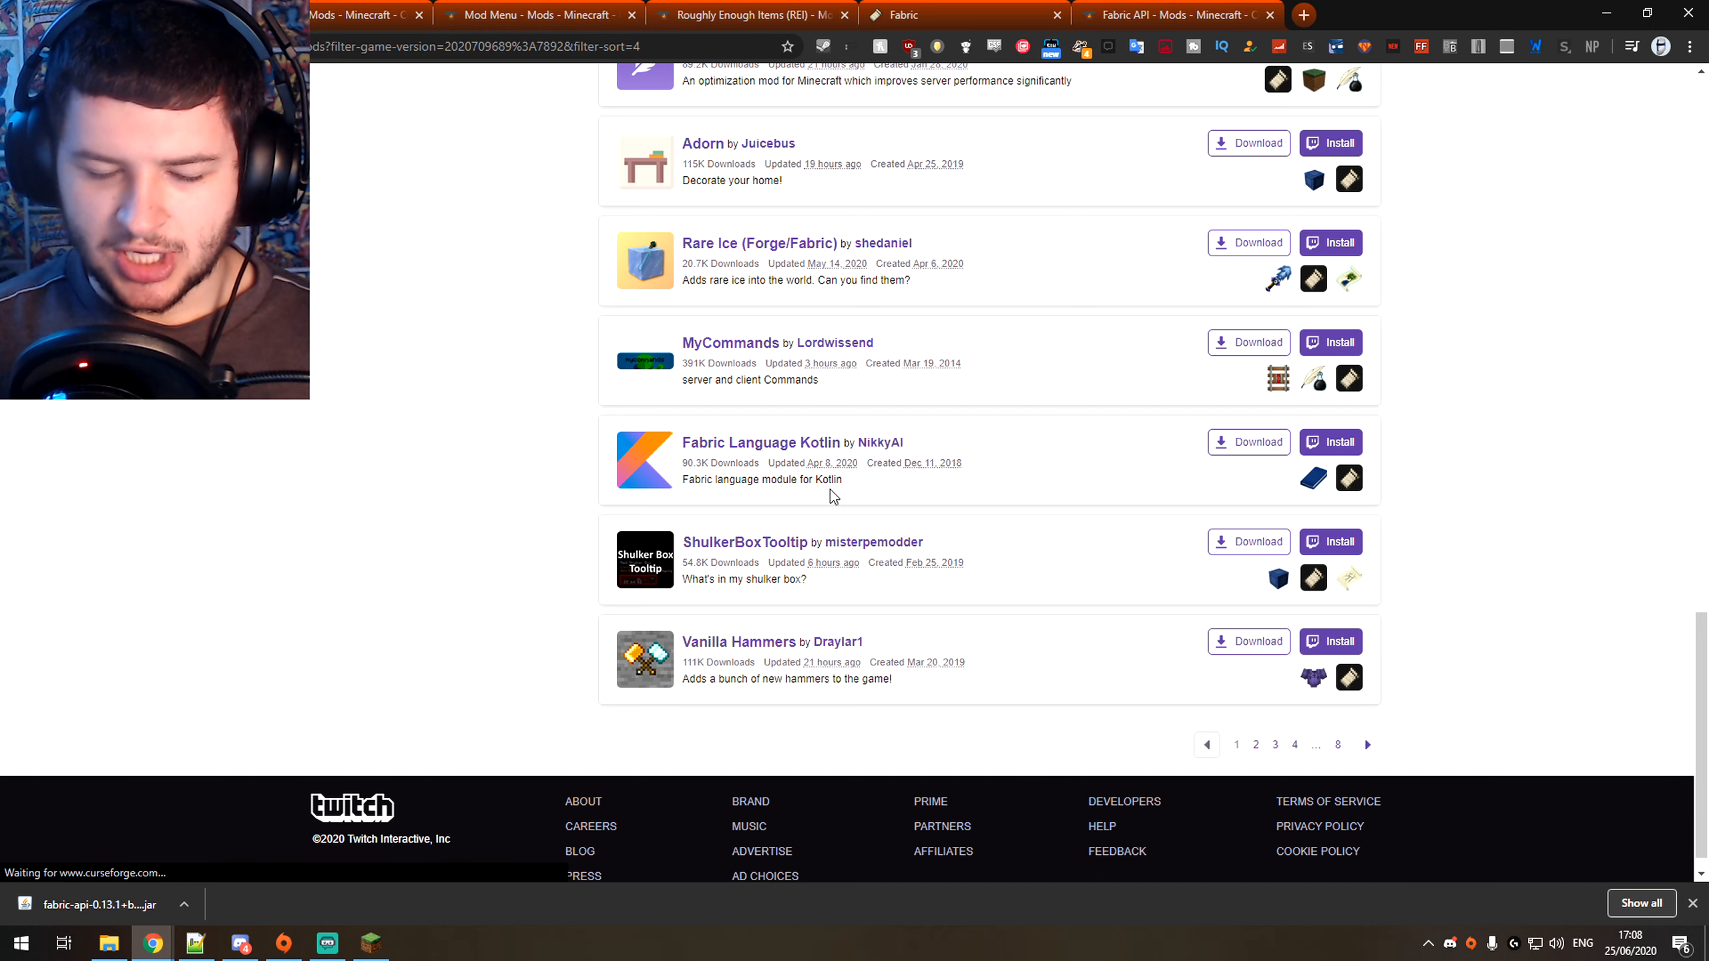
{"action": "scroll", "coordinate": [1175, 198], "scroll_direction": "down", "scroll_amount": 5}
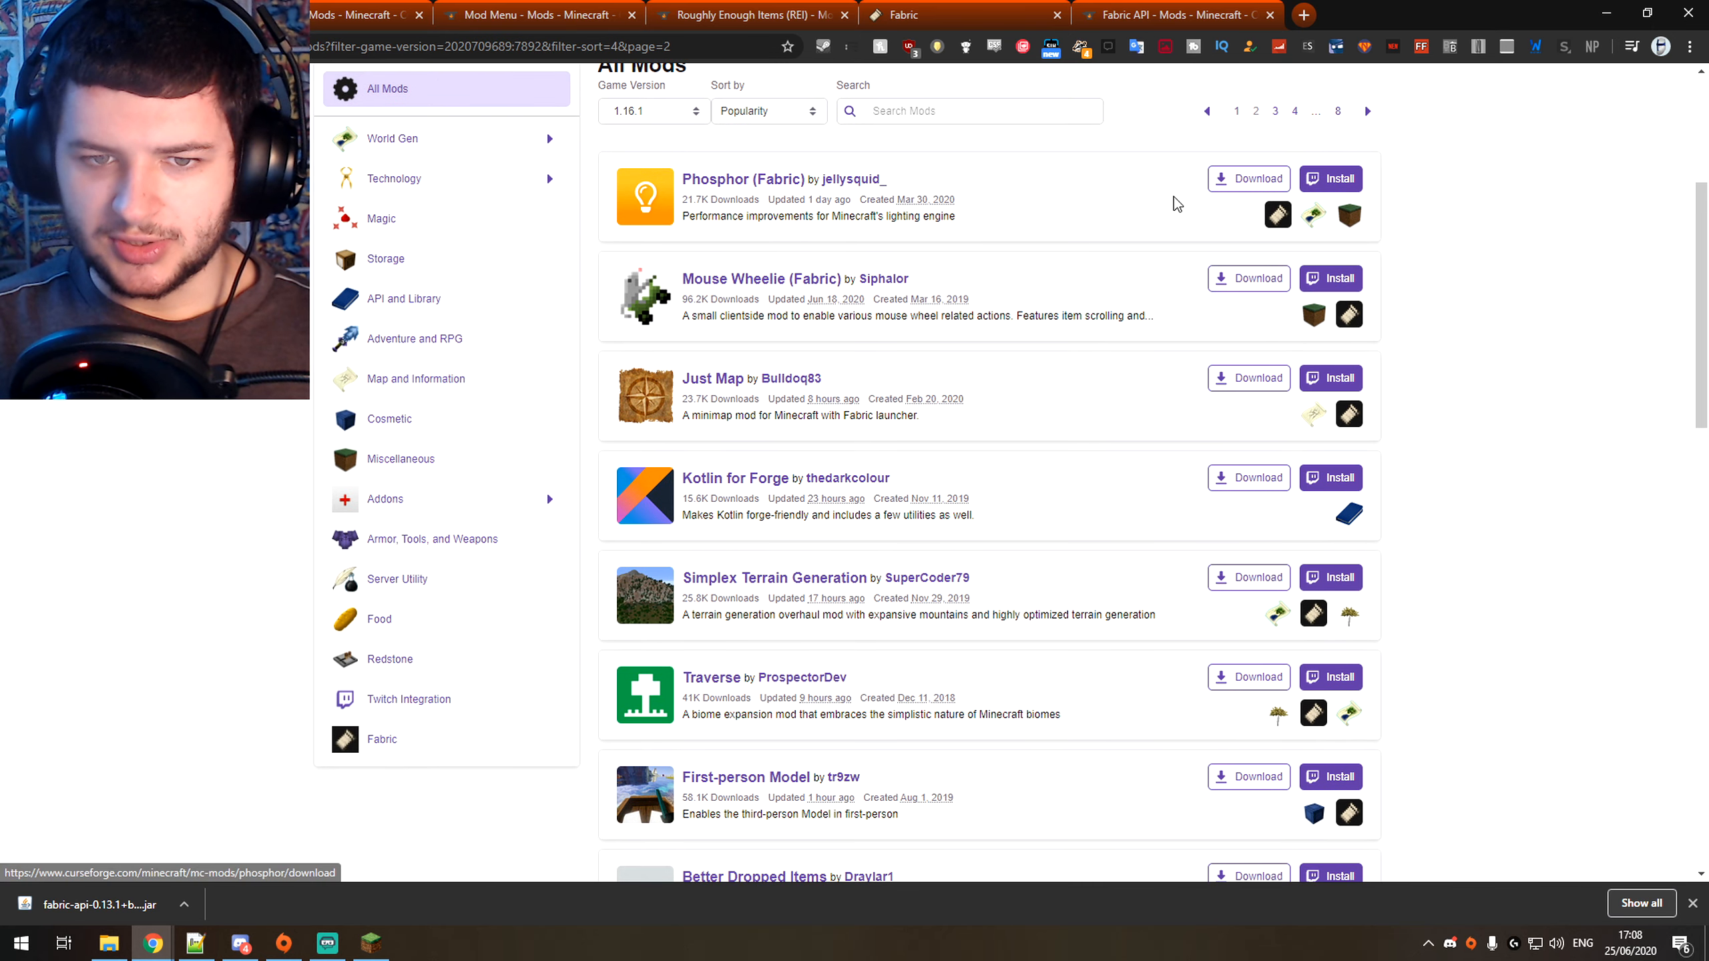
{"action": "scroll", "coordinate": [1027, 210], "scroll_direction": "down", "scroll_amount": 1}
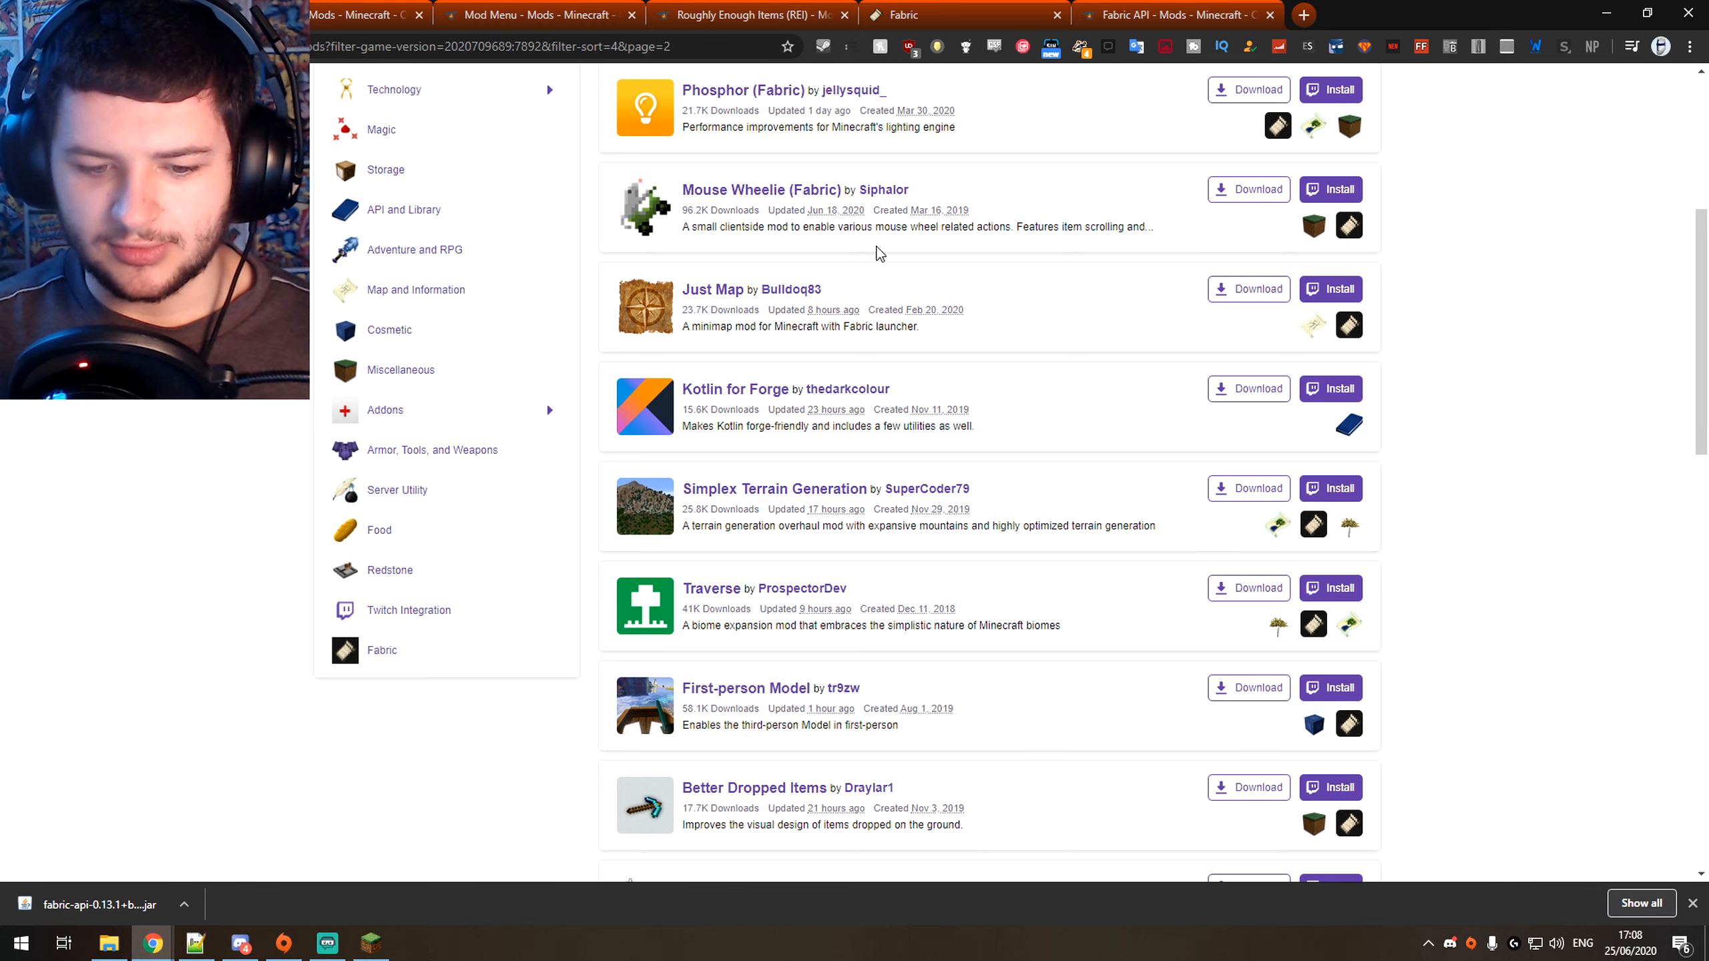
{"action": "middle_click", "coordinate": [713, 289]}
{"action": "scroll", "coordinate": [712, 286], "scroll_direction": "down", "scroll_amount": 9}
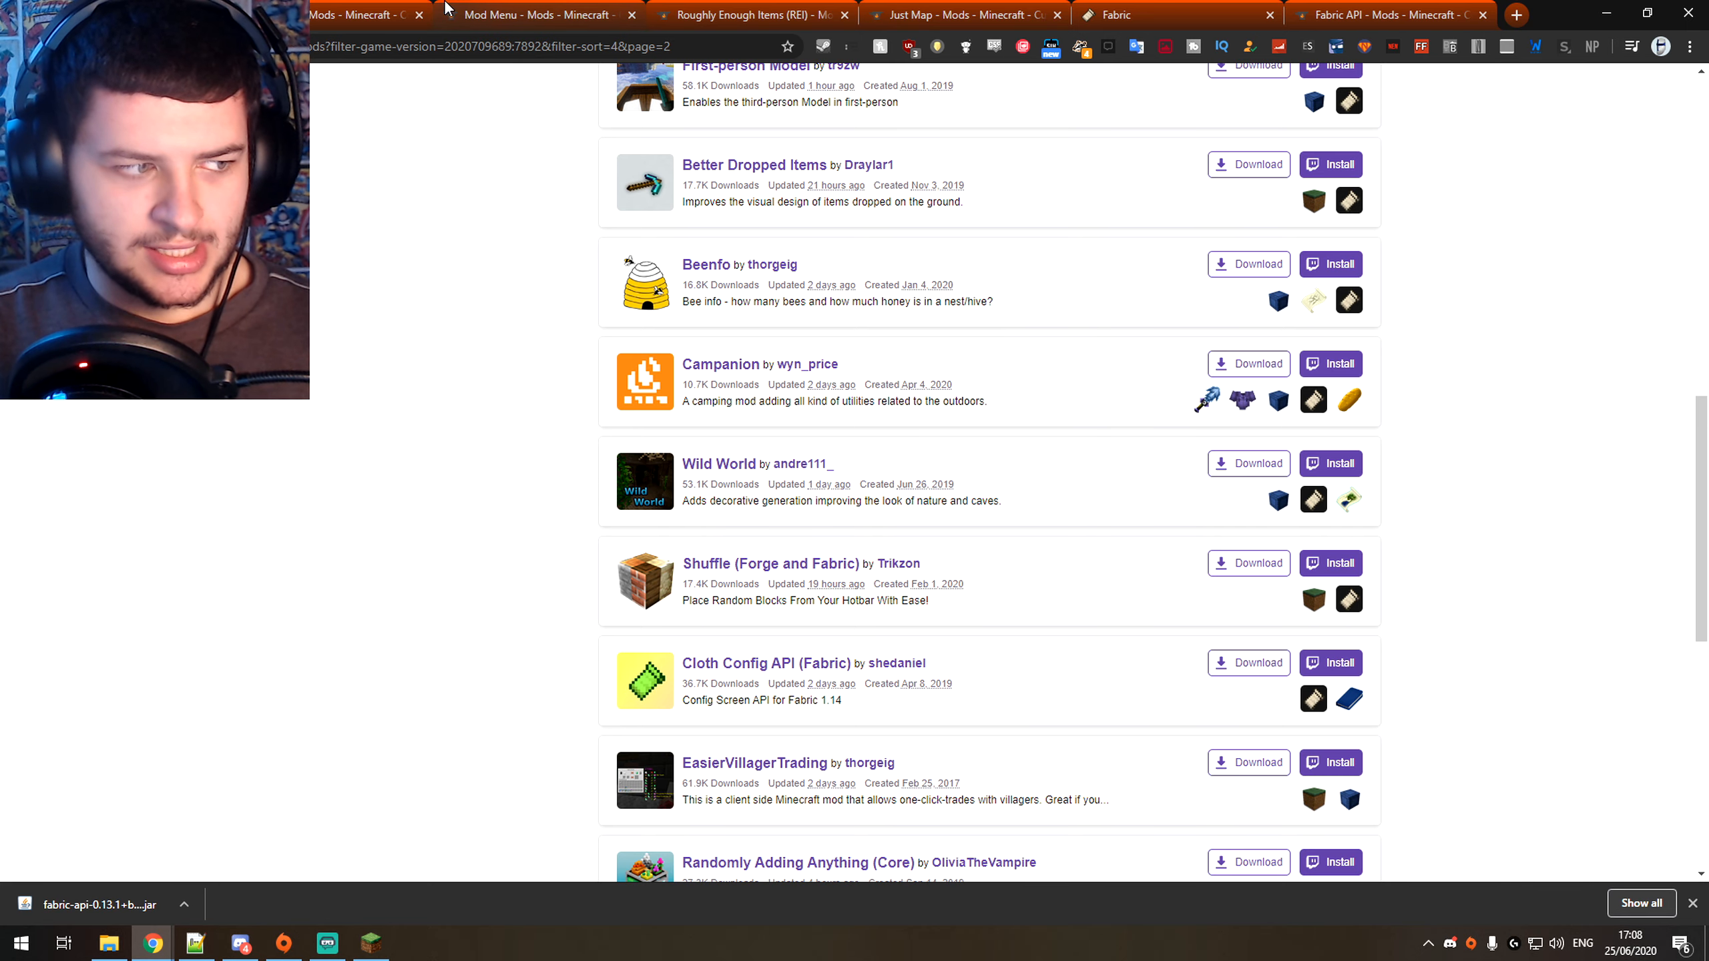
Step: Close the WorldEdit page and open the list of available files for the Mod Menu mod
{"action": "left_click", "coordinate": [404, 15]}
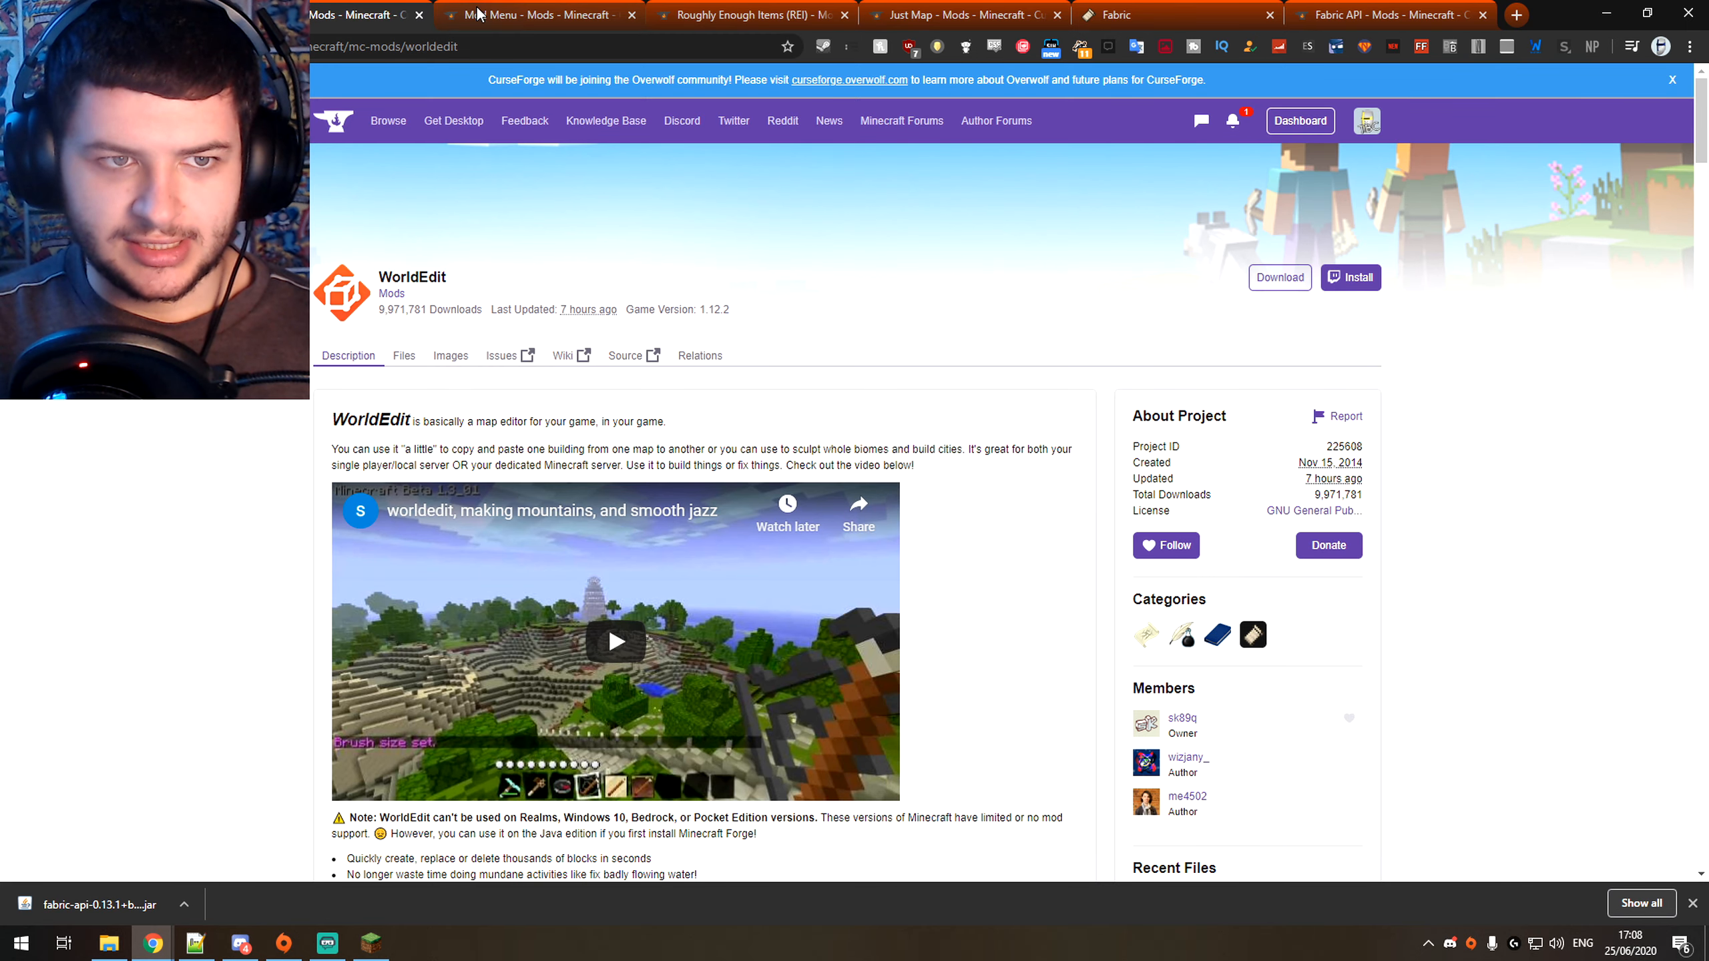
{"action": "left_click", "coordinate": [419, 15]}
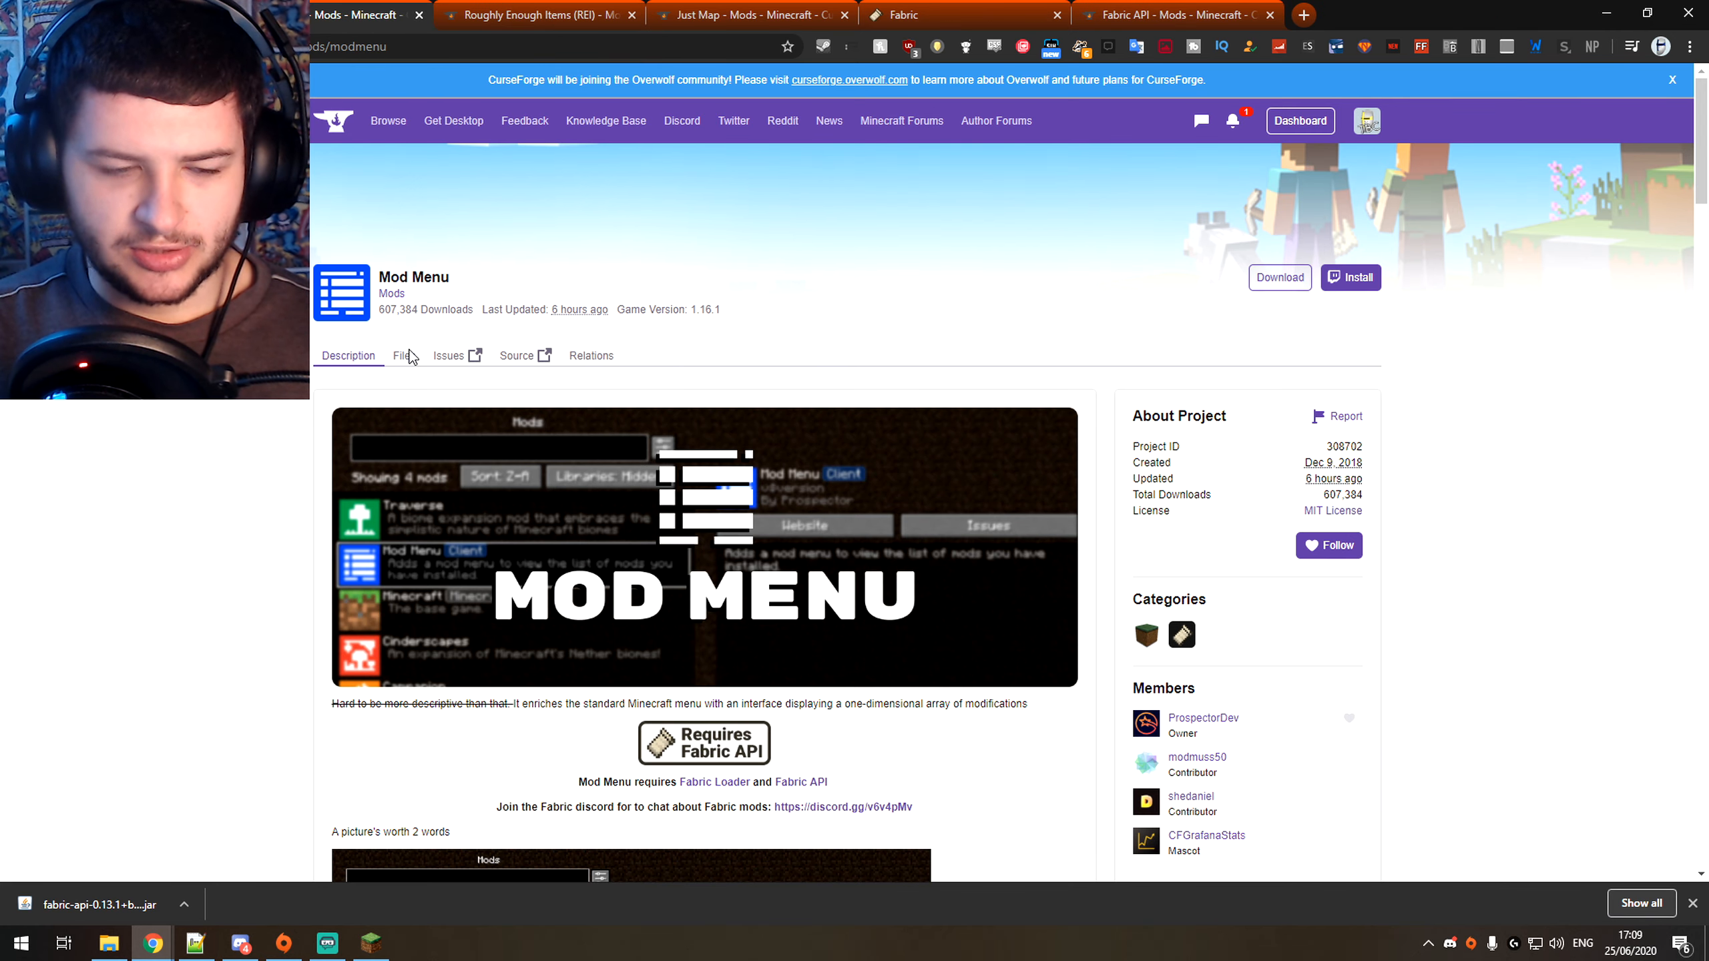
{"action": "left_click", "coordinate": [405, 355]}
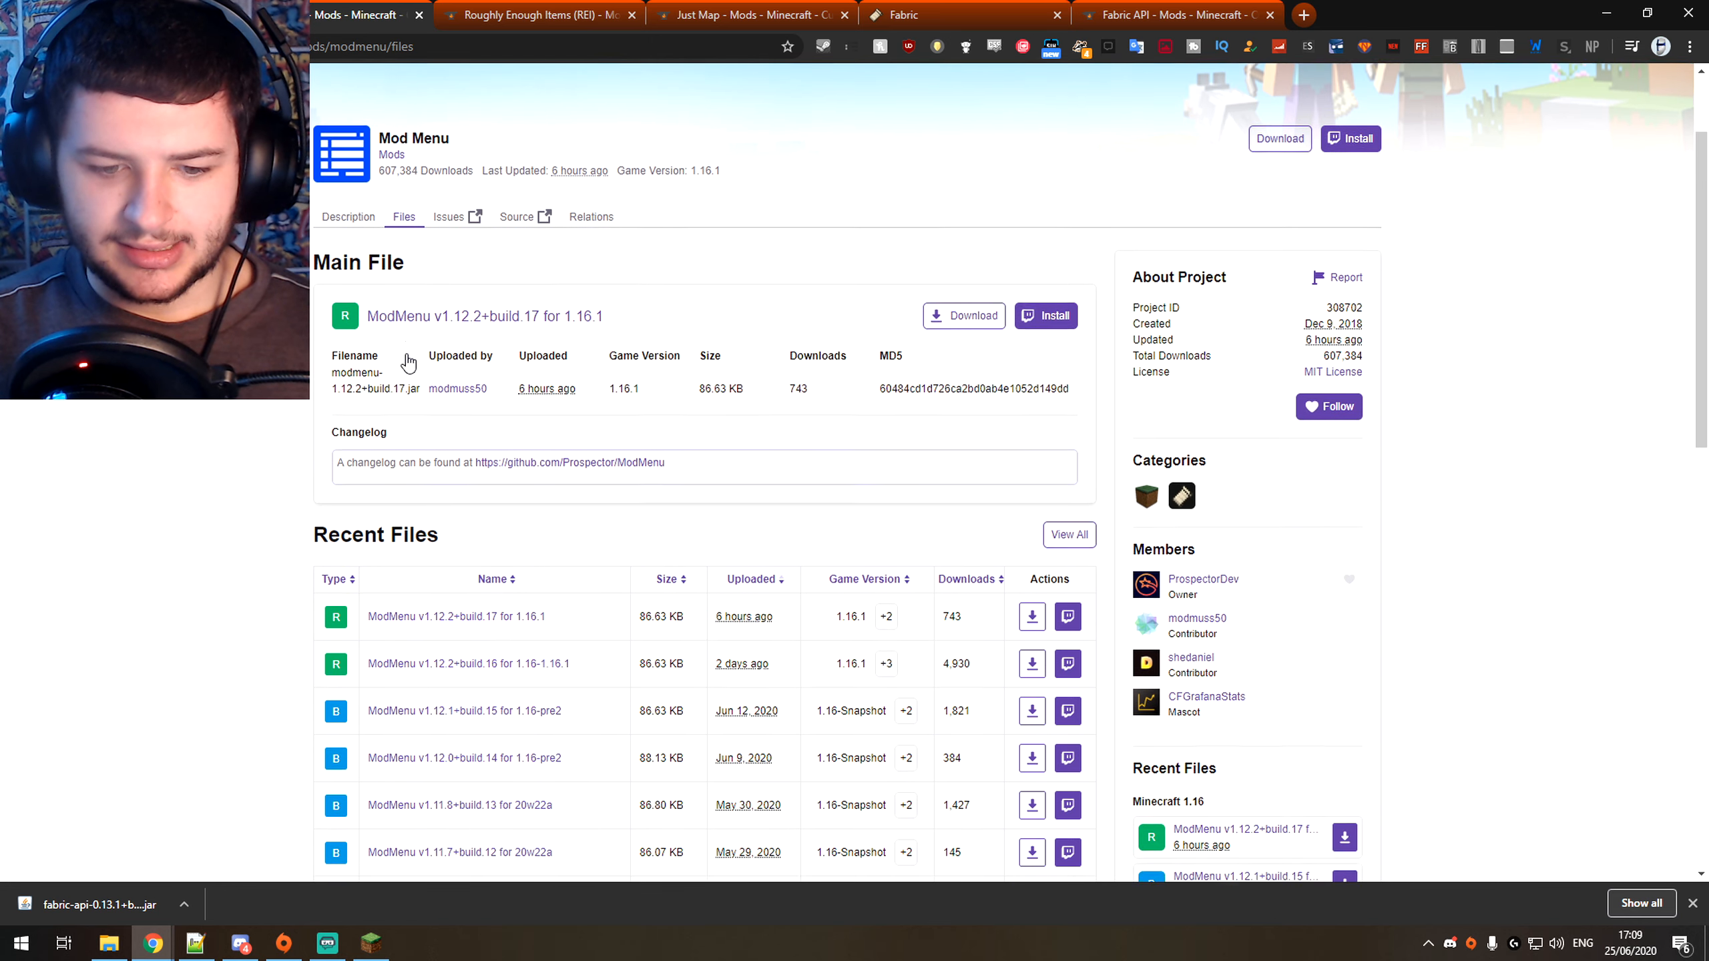
{"action": "scroll", "coordinate": [411, 362], "scroll_direction": "down", "scroll_amount": 2}
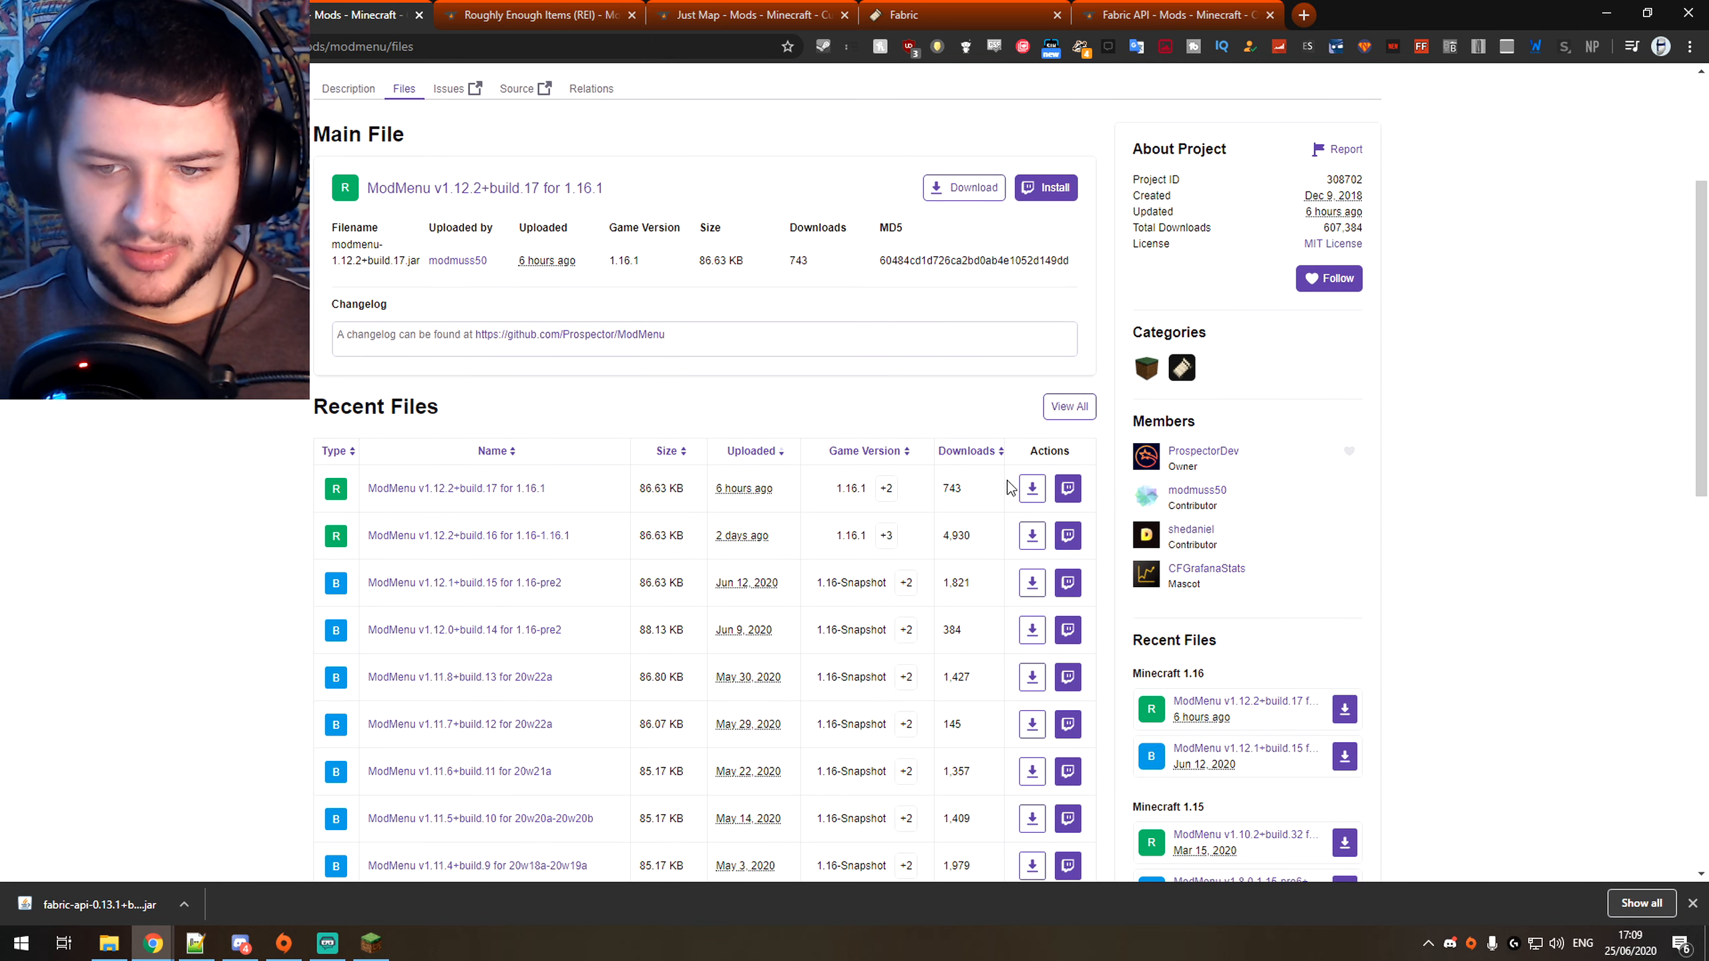
Step: Check the newest file's game version, download ModMenu v1.12.2+build.17 for 1.16.1, and keep the flagged file
{"action": "double_click", "coordinate": [854, 489]}
{"action": "left_click", "coordinate": [828, 494]}
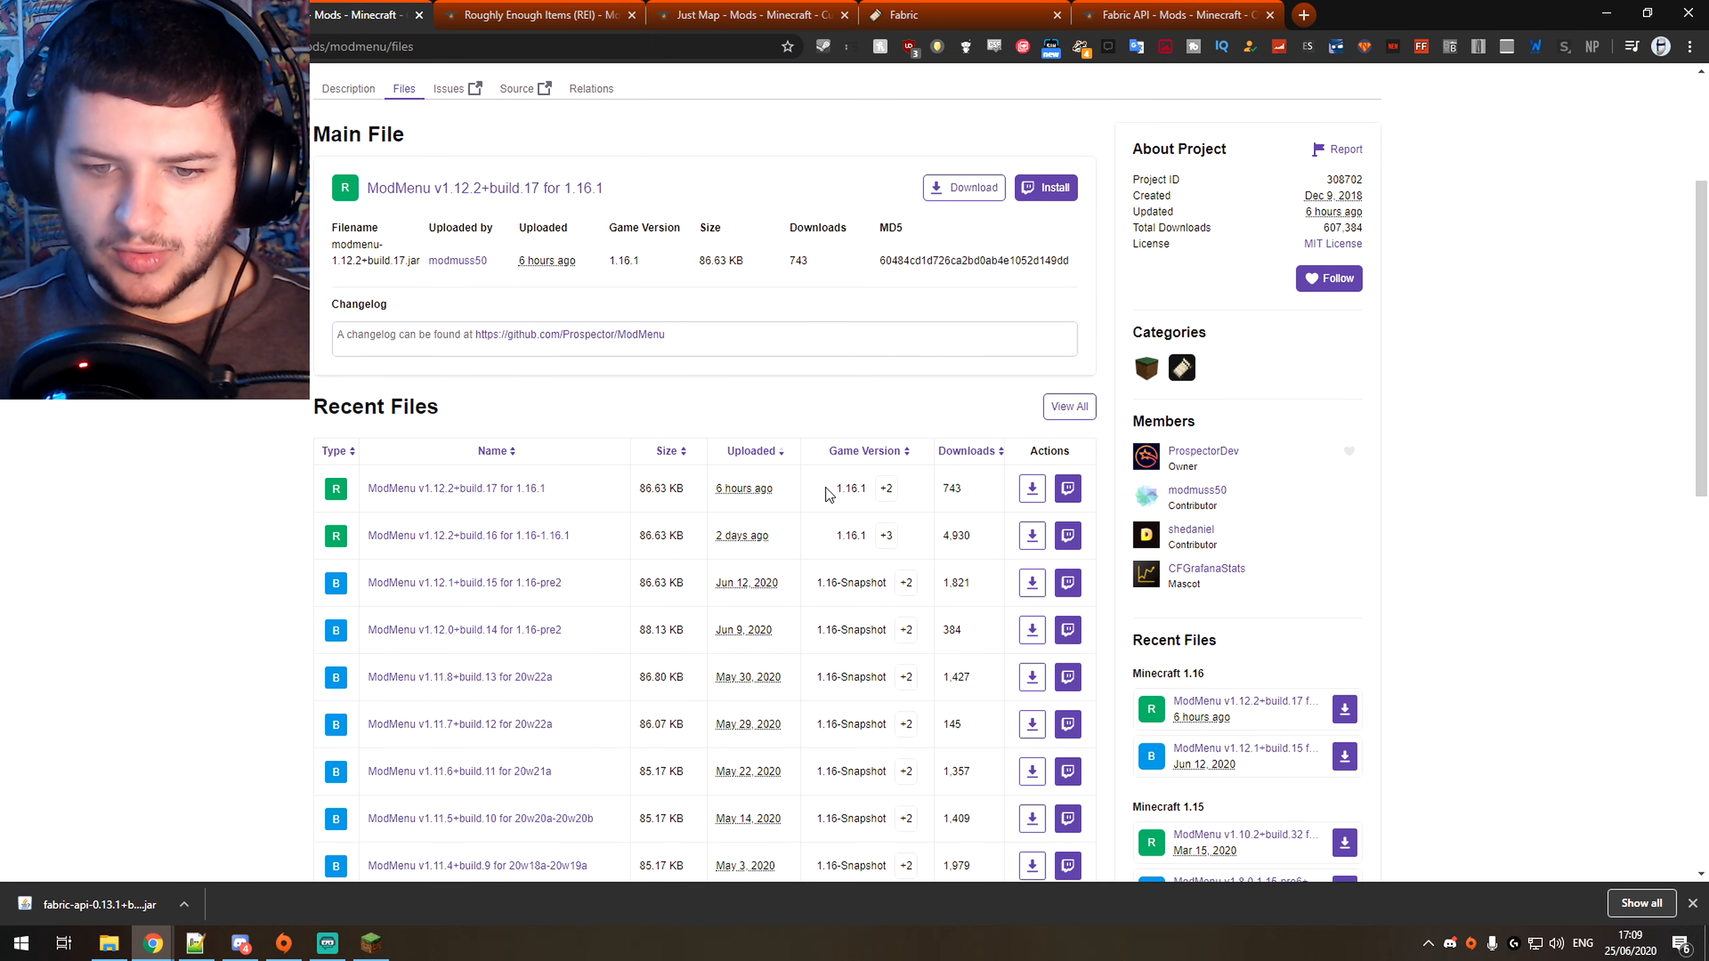
{"action": "double_click", "coordinate": [852, 486]}
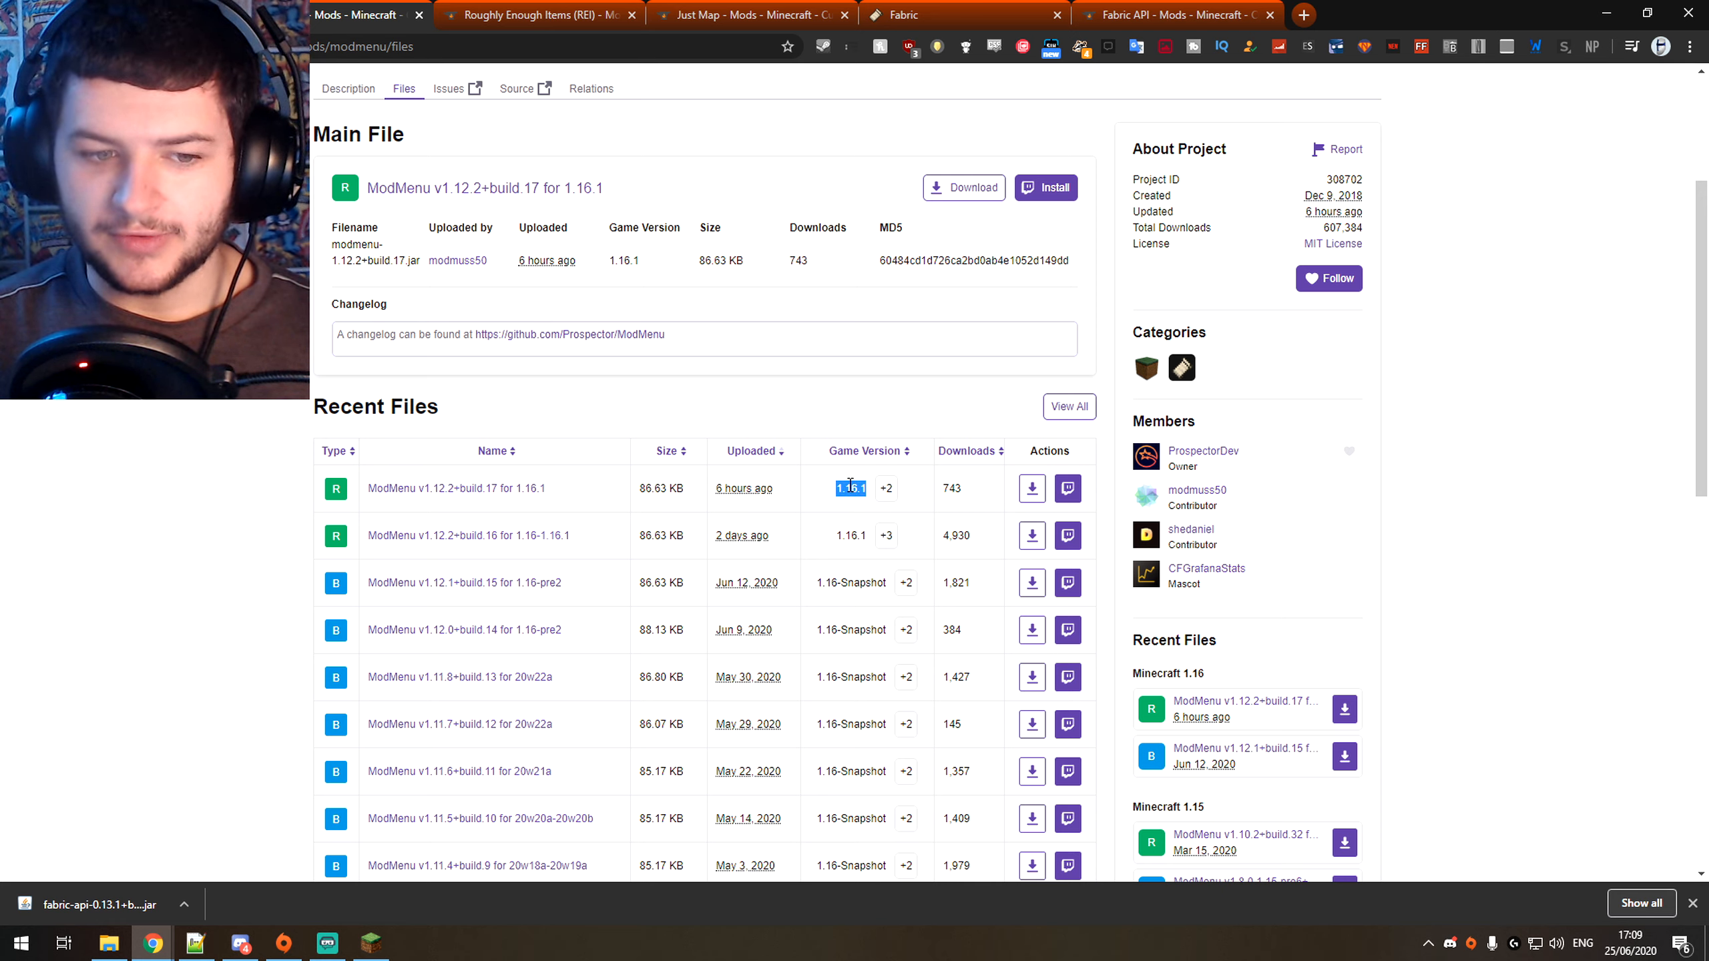
{"action": "left_click", "coordinate": [1039, 495]}
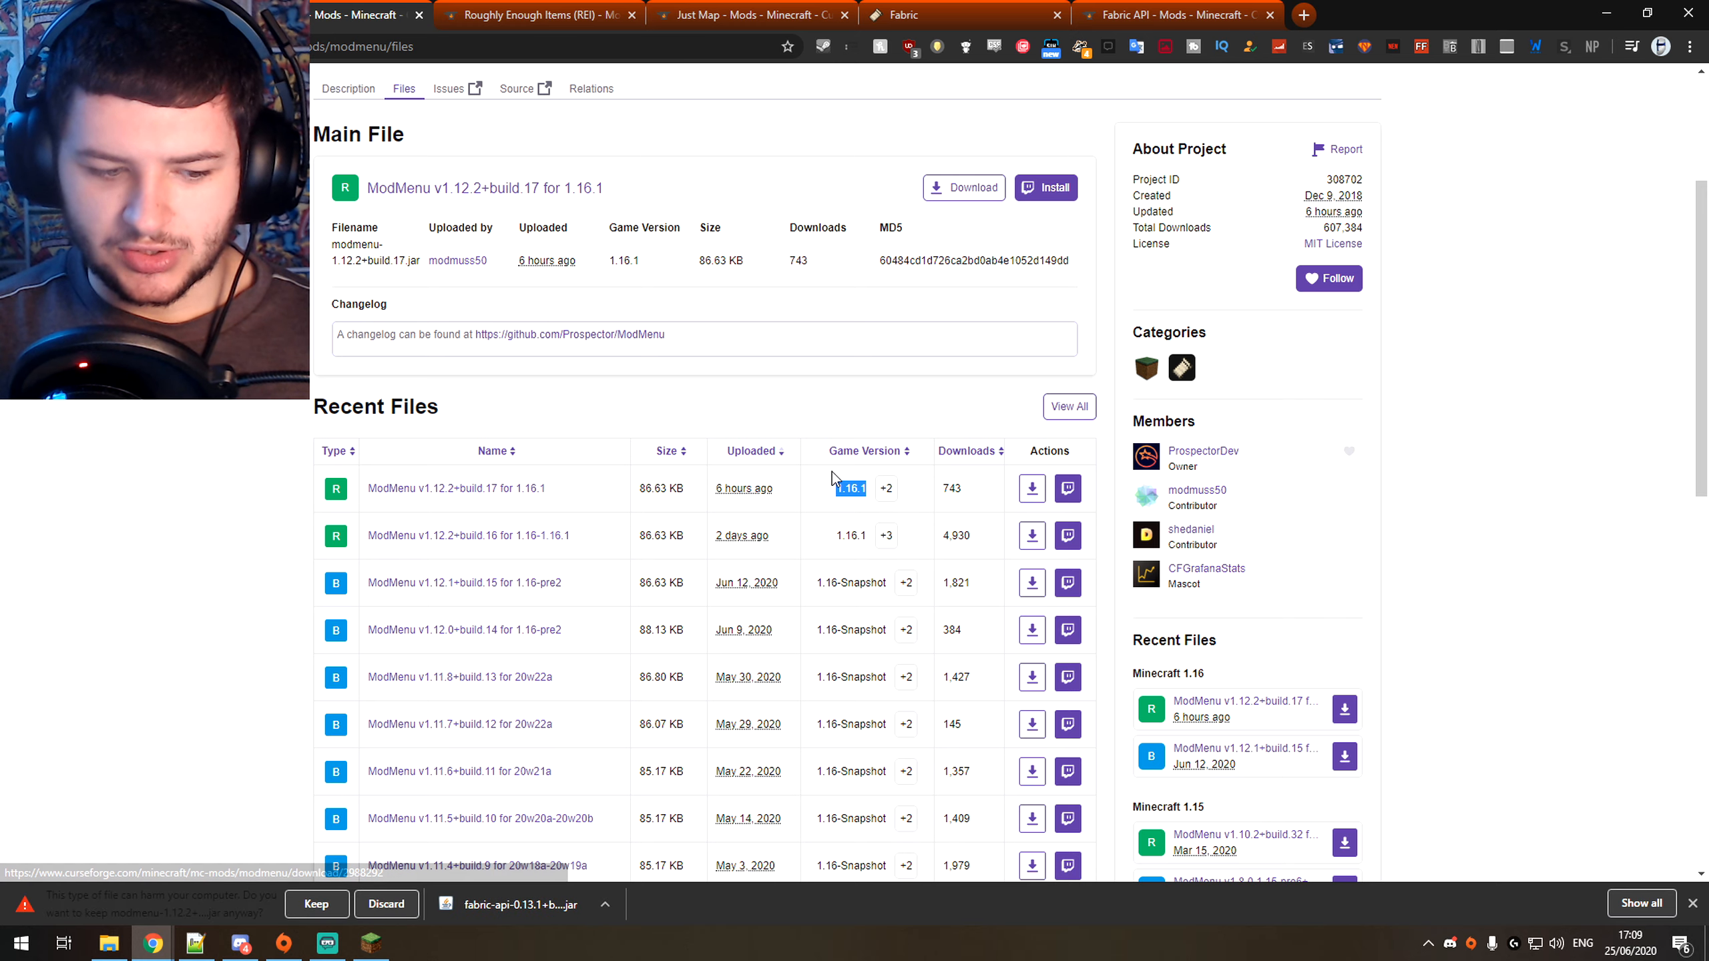
{"action": "left_click", "coordinate": [309, 903]}
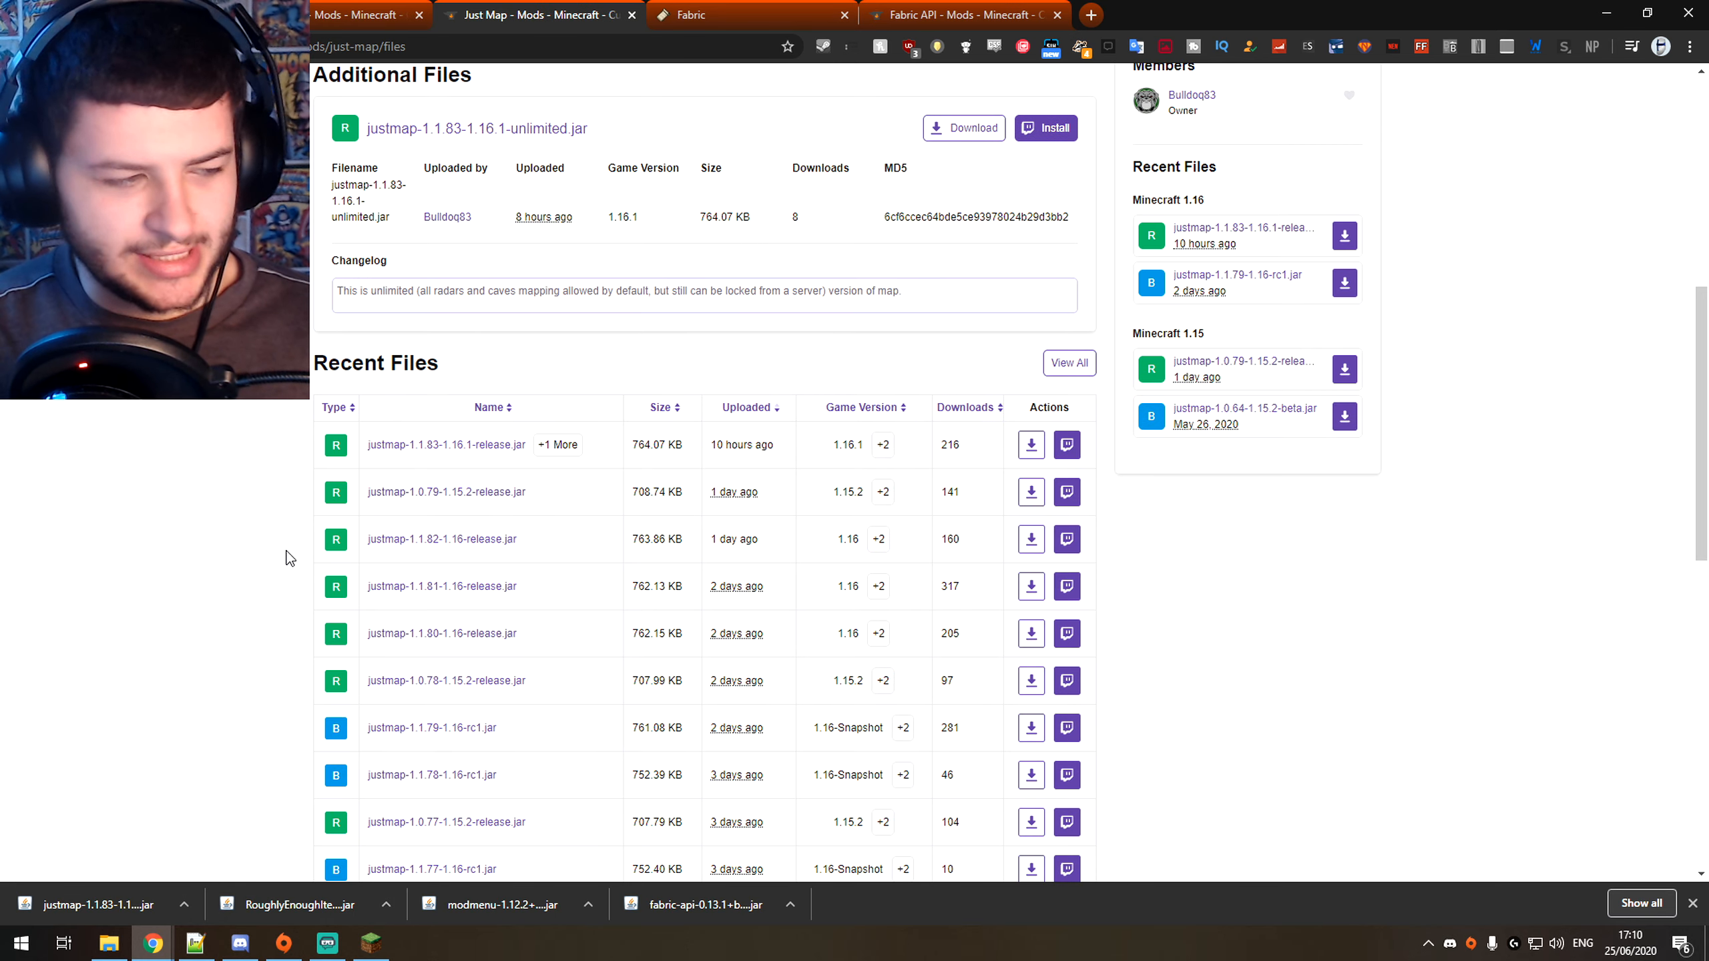
Step: Move the justmap, modmenu and RoughlyEnoughItems-4.5.5 jar files from the Downloads folder into the .minecraft mods folder
{"action": "left_click", "coordinate": [108, 944]}
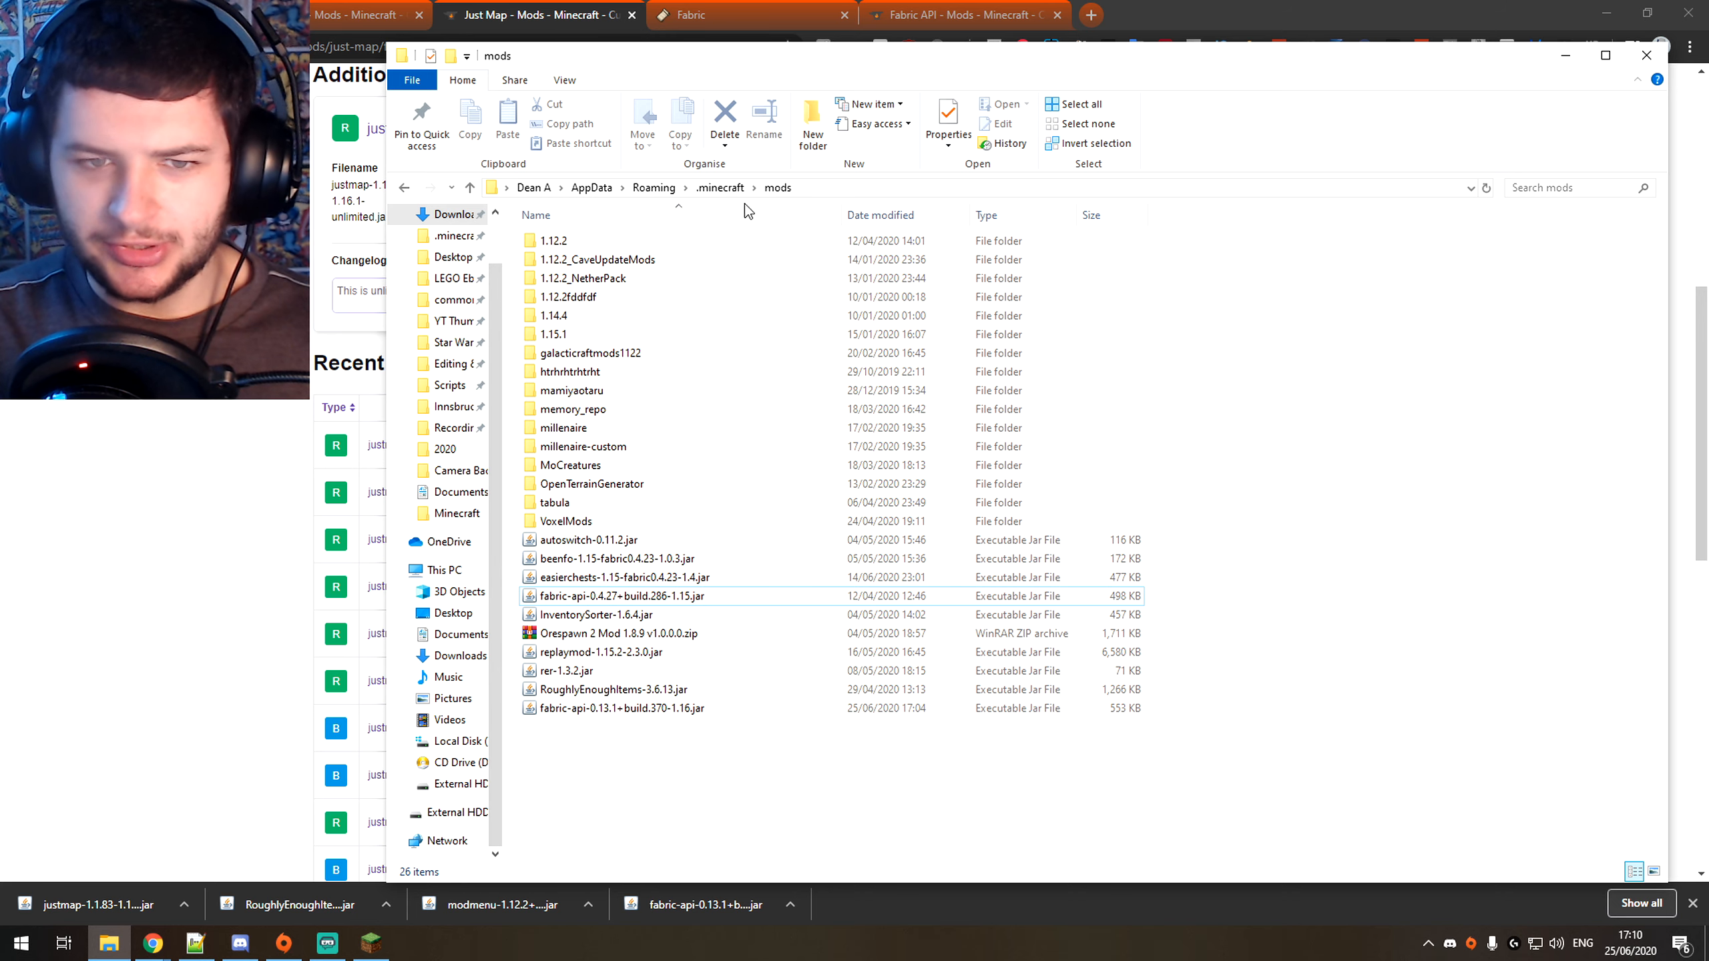
{"action": "left_click", "coordinate": [449, 214]}
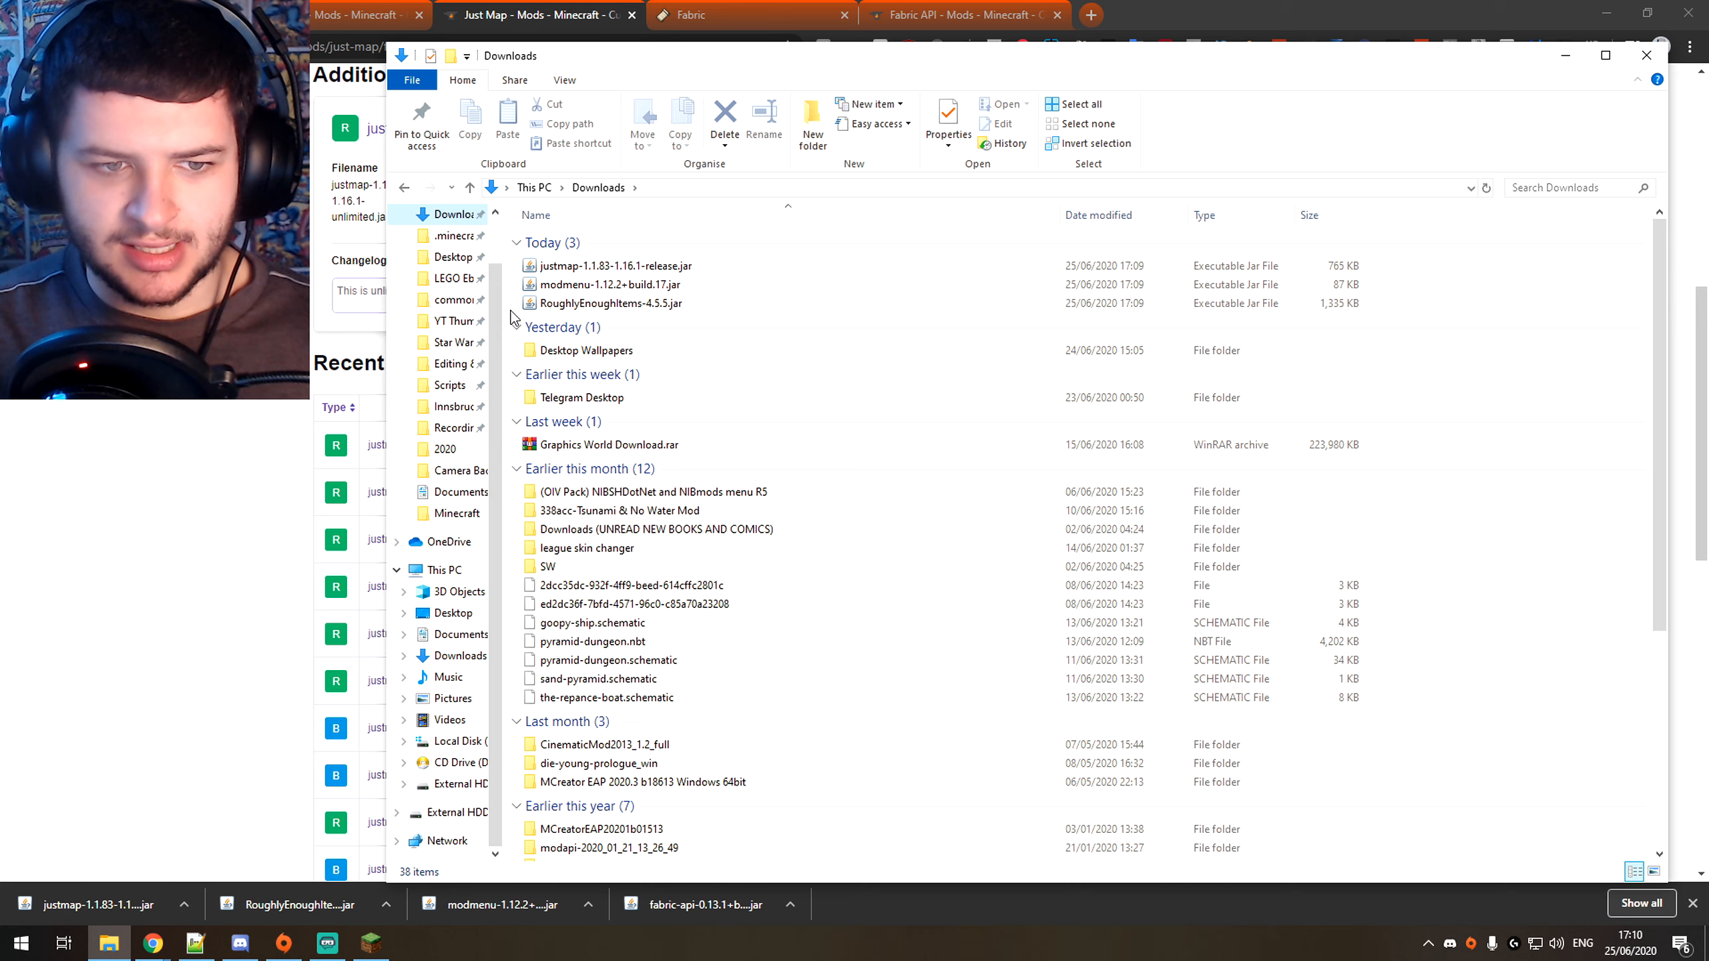
{"action": "left_click_drag", "start_coordinate": [513, 316], "coordinate": [599, 255]}
{"action": "right_click", "coordinate": [589, 266]}
{"action": "left_click", "coordinate": [629, 650]}
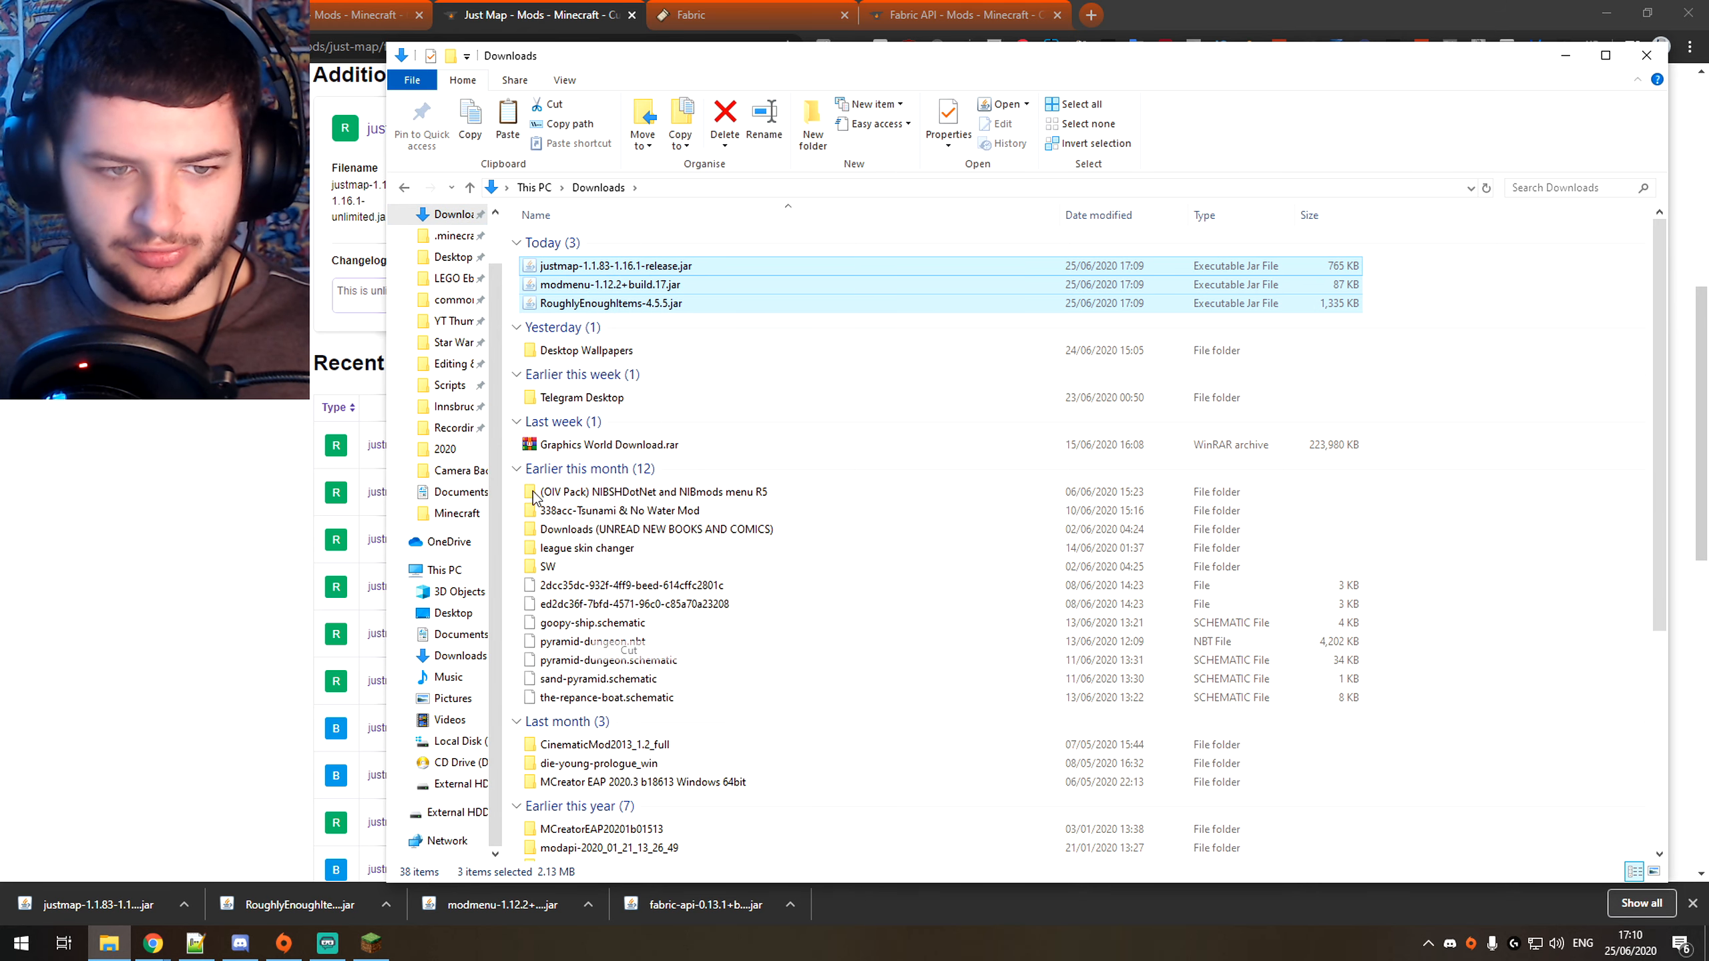
{"action": "left_click", "coordinate": [404, 187]}
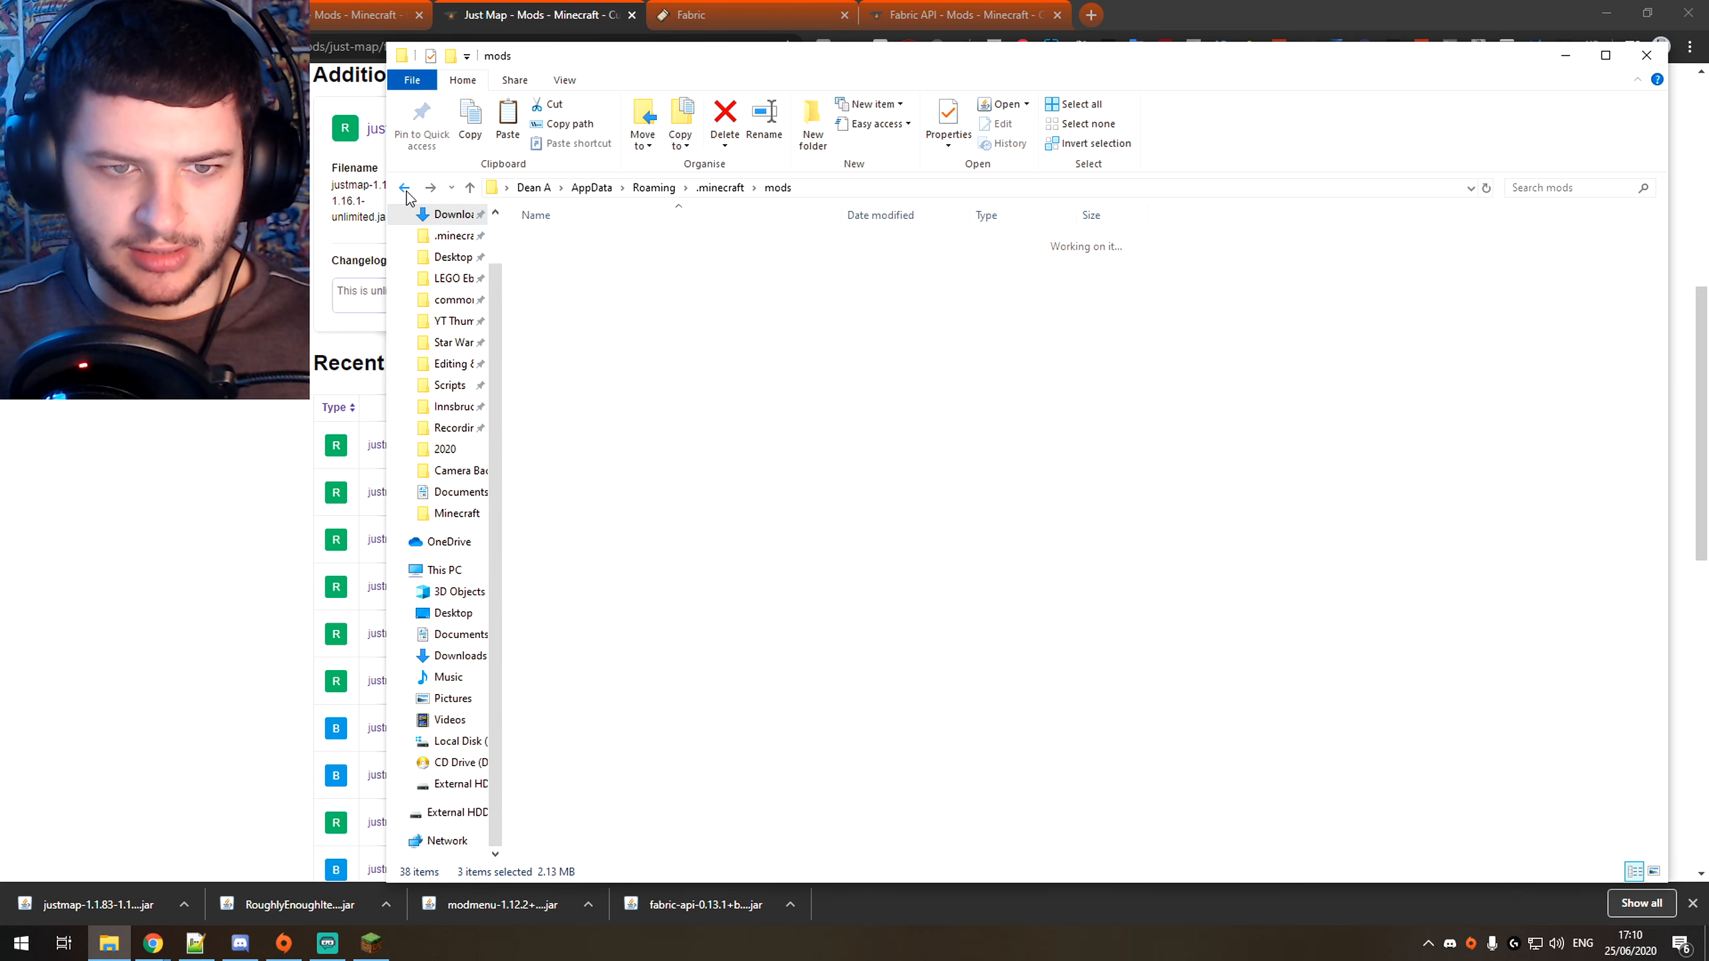
{"action": "right_click", "coordinate": [630, 773]}
{"action": "left_click", "coordinate": [663, 645]}
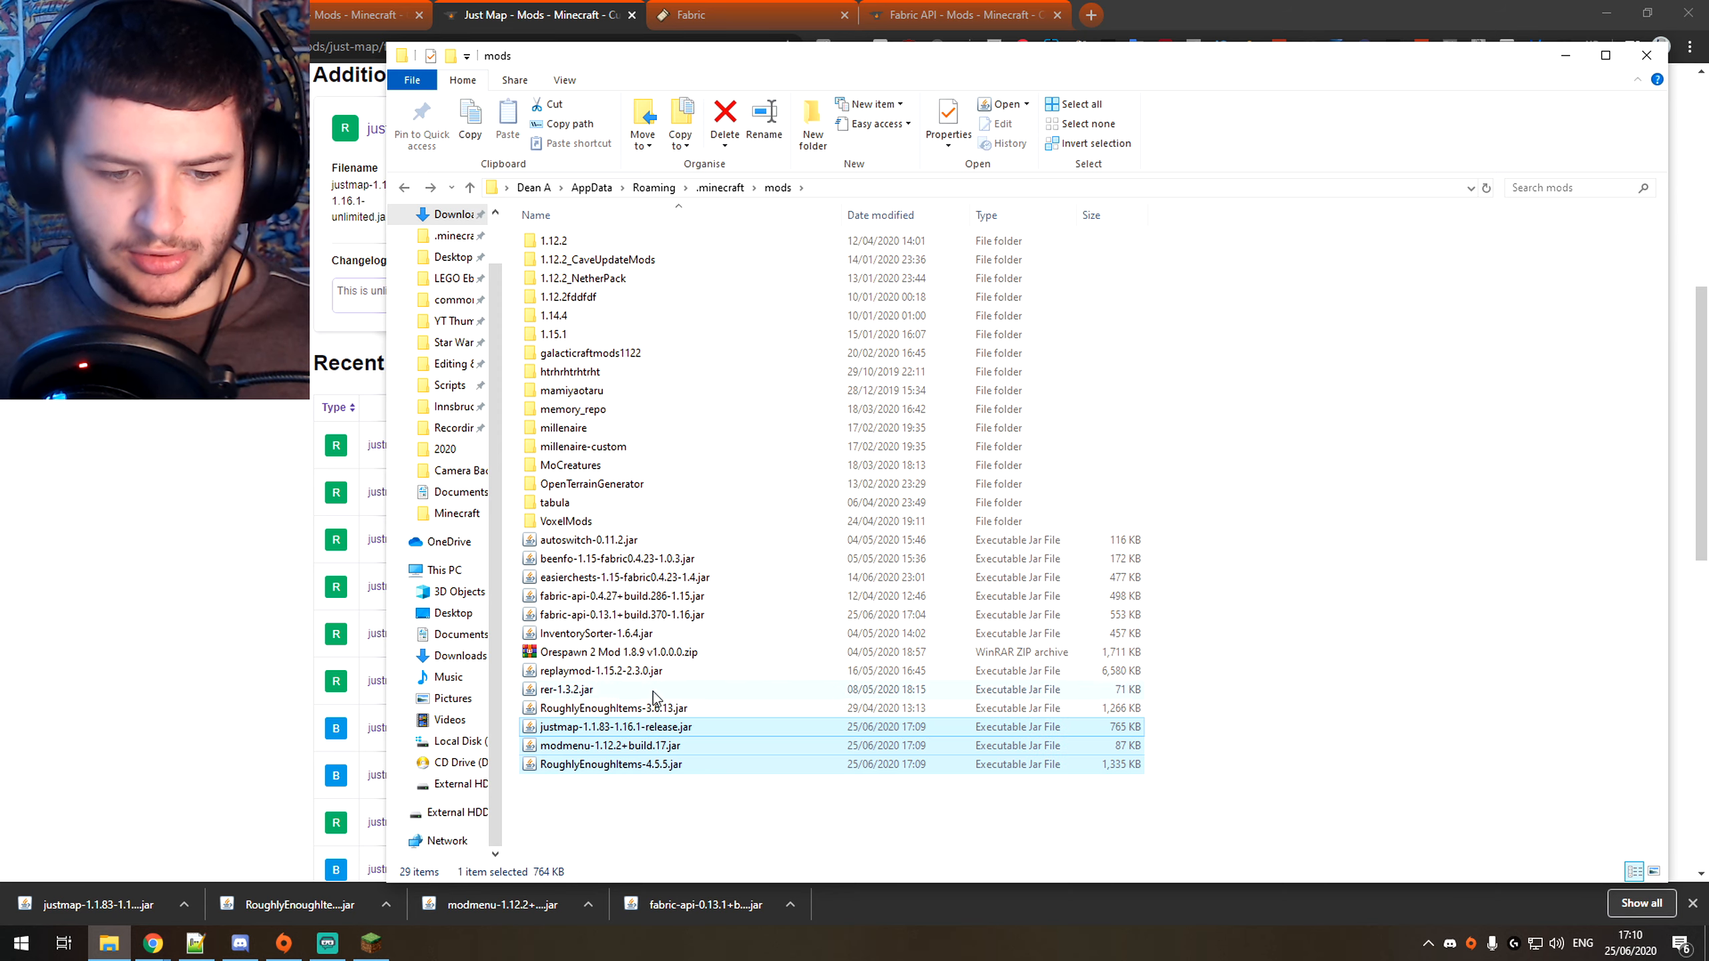
Step: Dismiss the browser's downloads bar, switch to the Minecraft launcher and launch the game with the fabric-loader-1.16.1 profile
{"action": "left_click", "coordinate": [300, 758]}
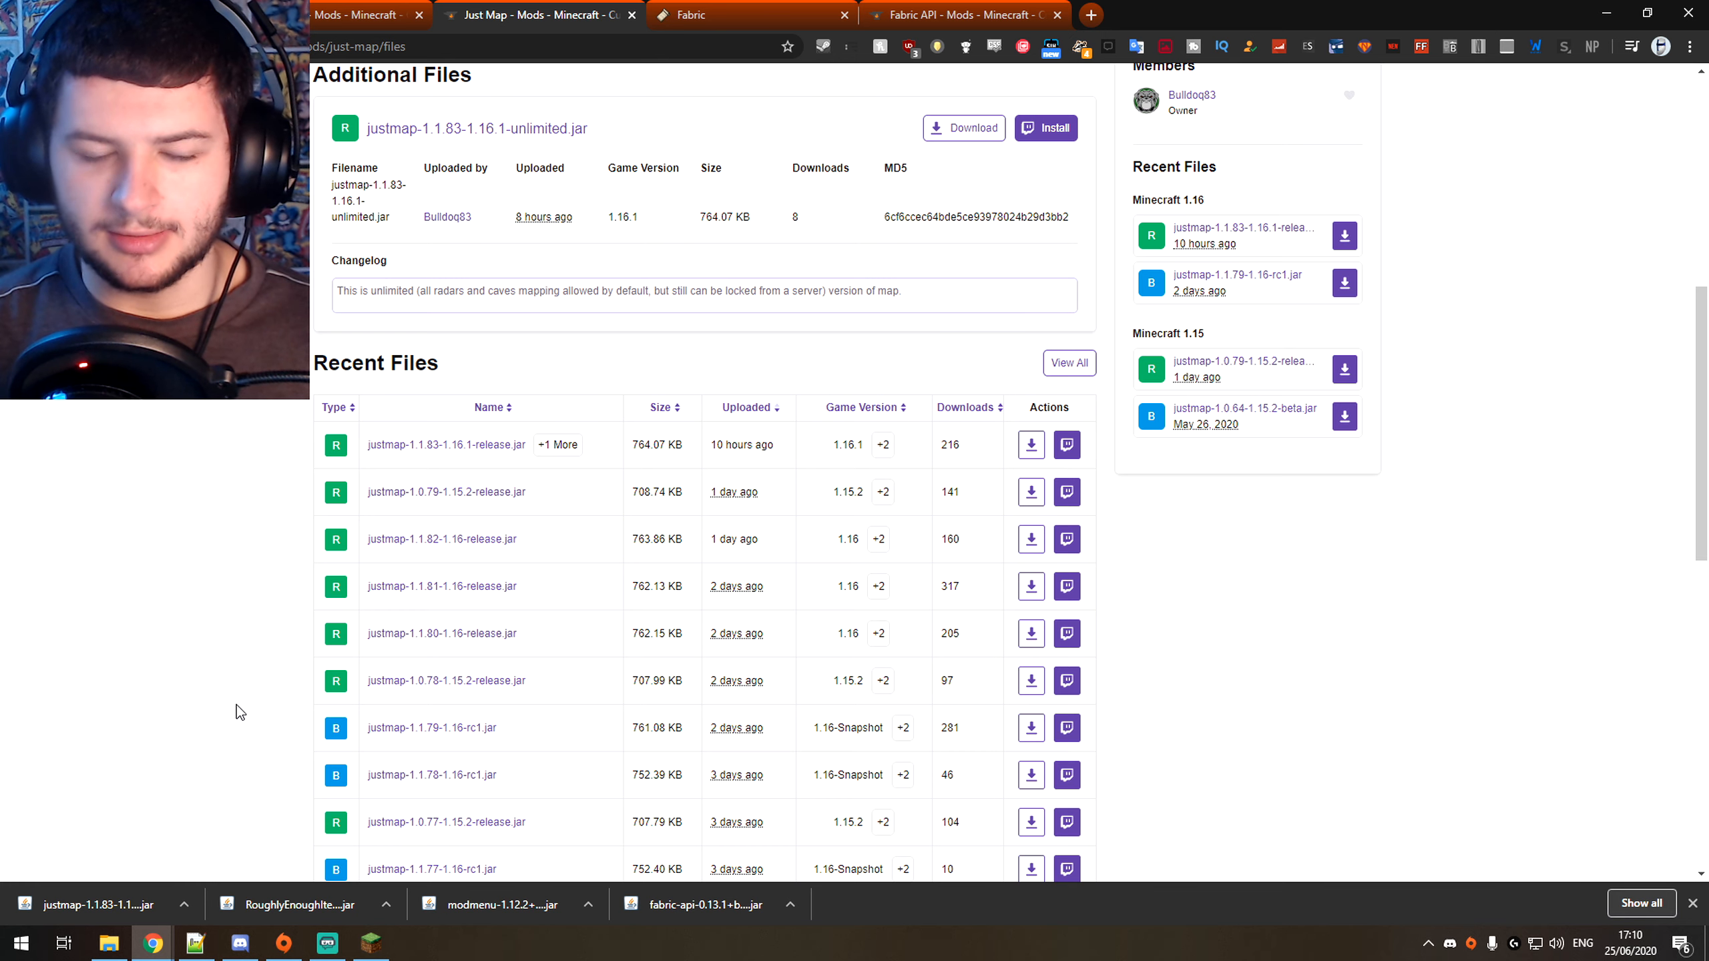
{"action": "left_click", "coordinate": [1693, 903]}
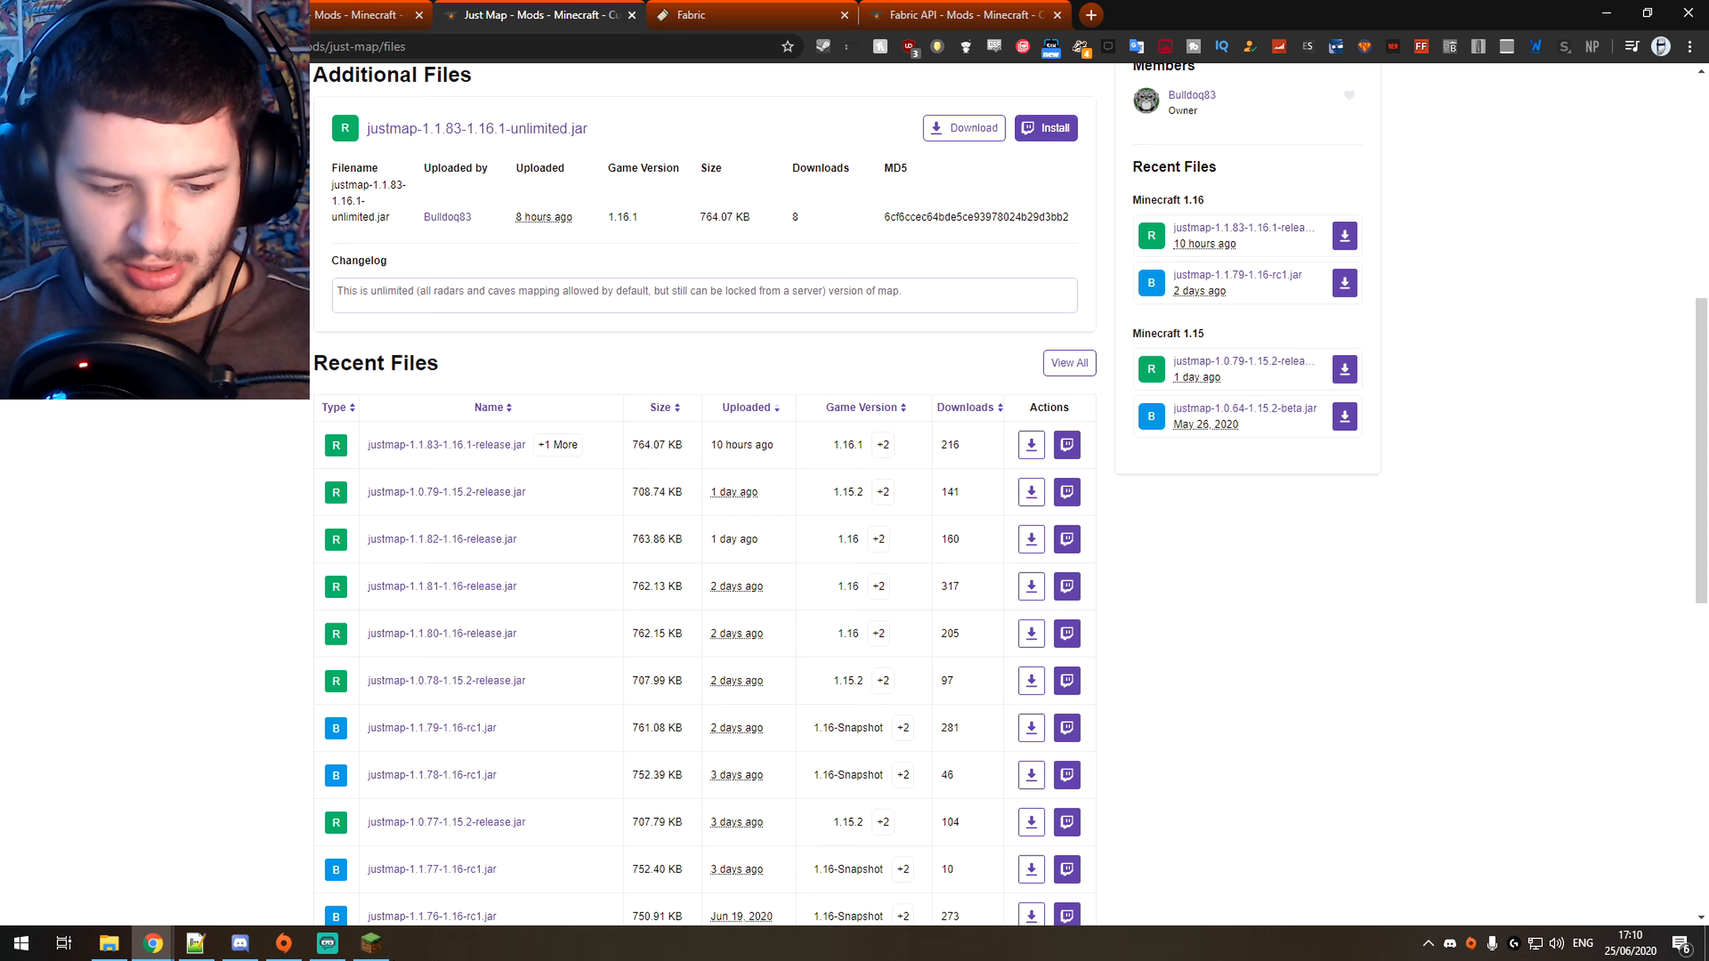
{"action": "left_click", "coordinate": [383, 946]}
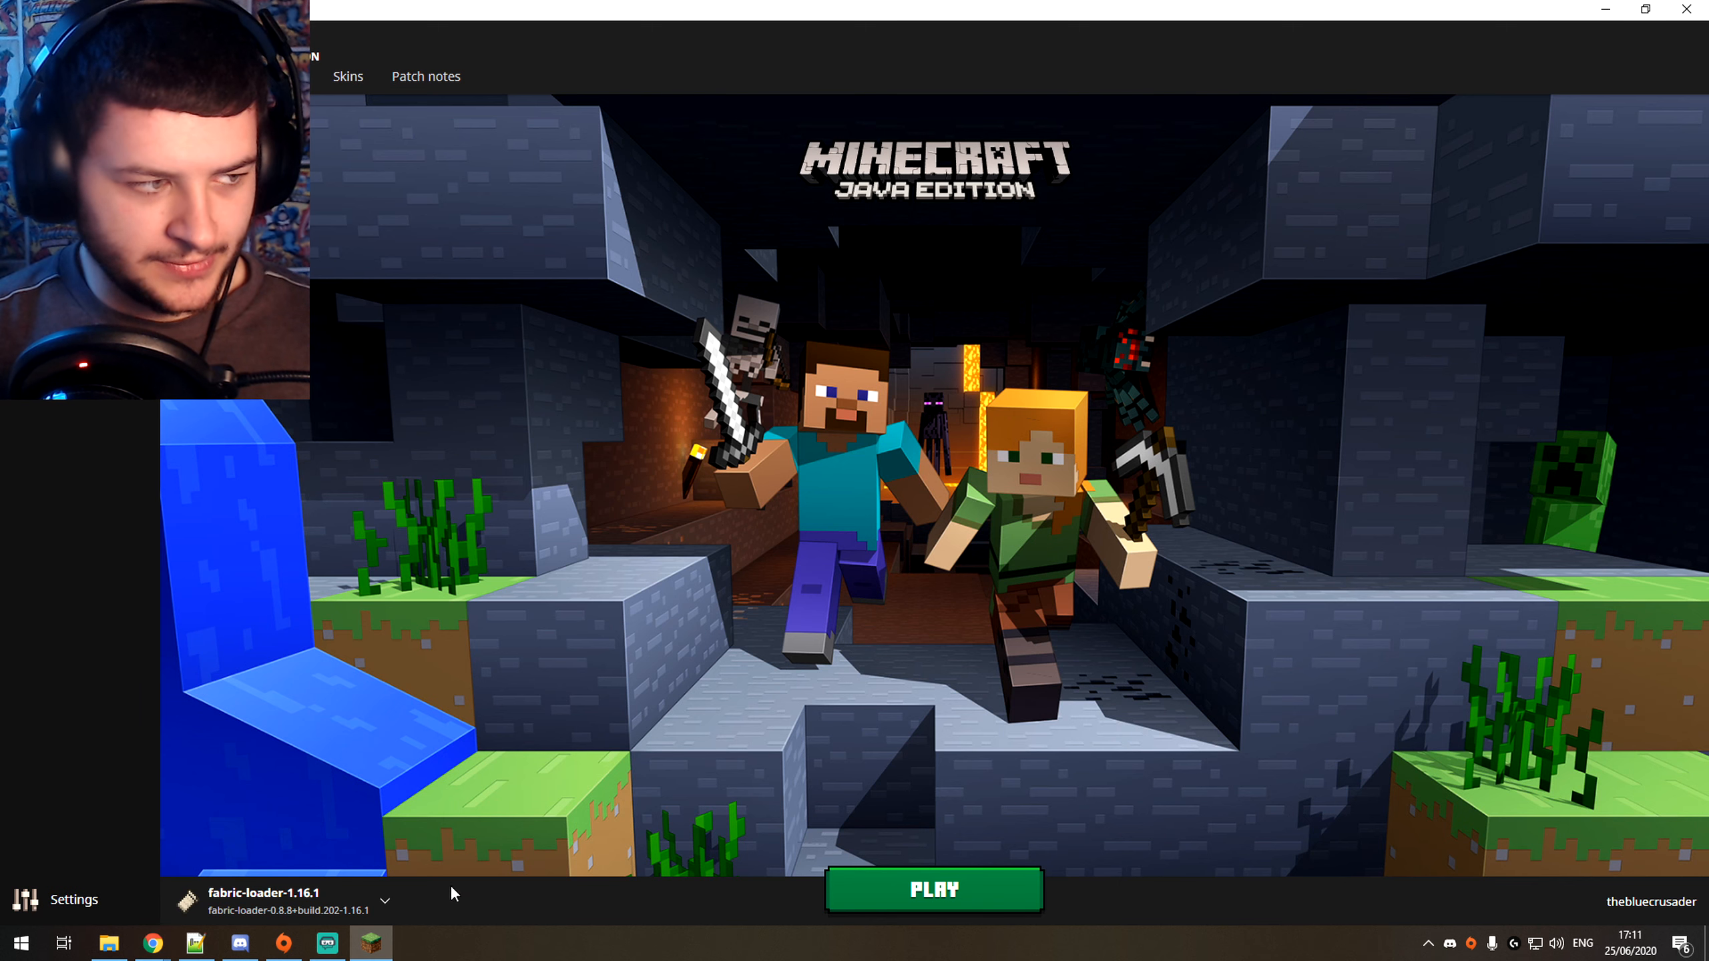
{"action": "left_click", "coordinate": [932, 895]}
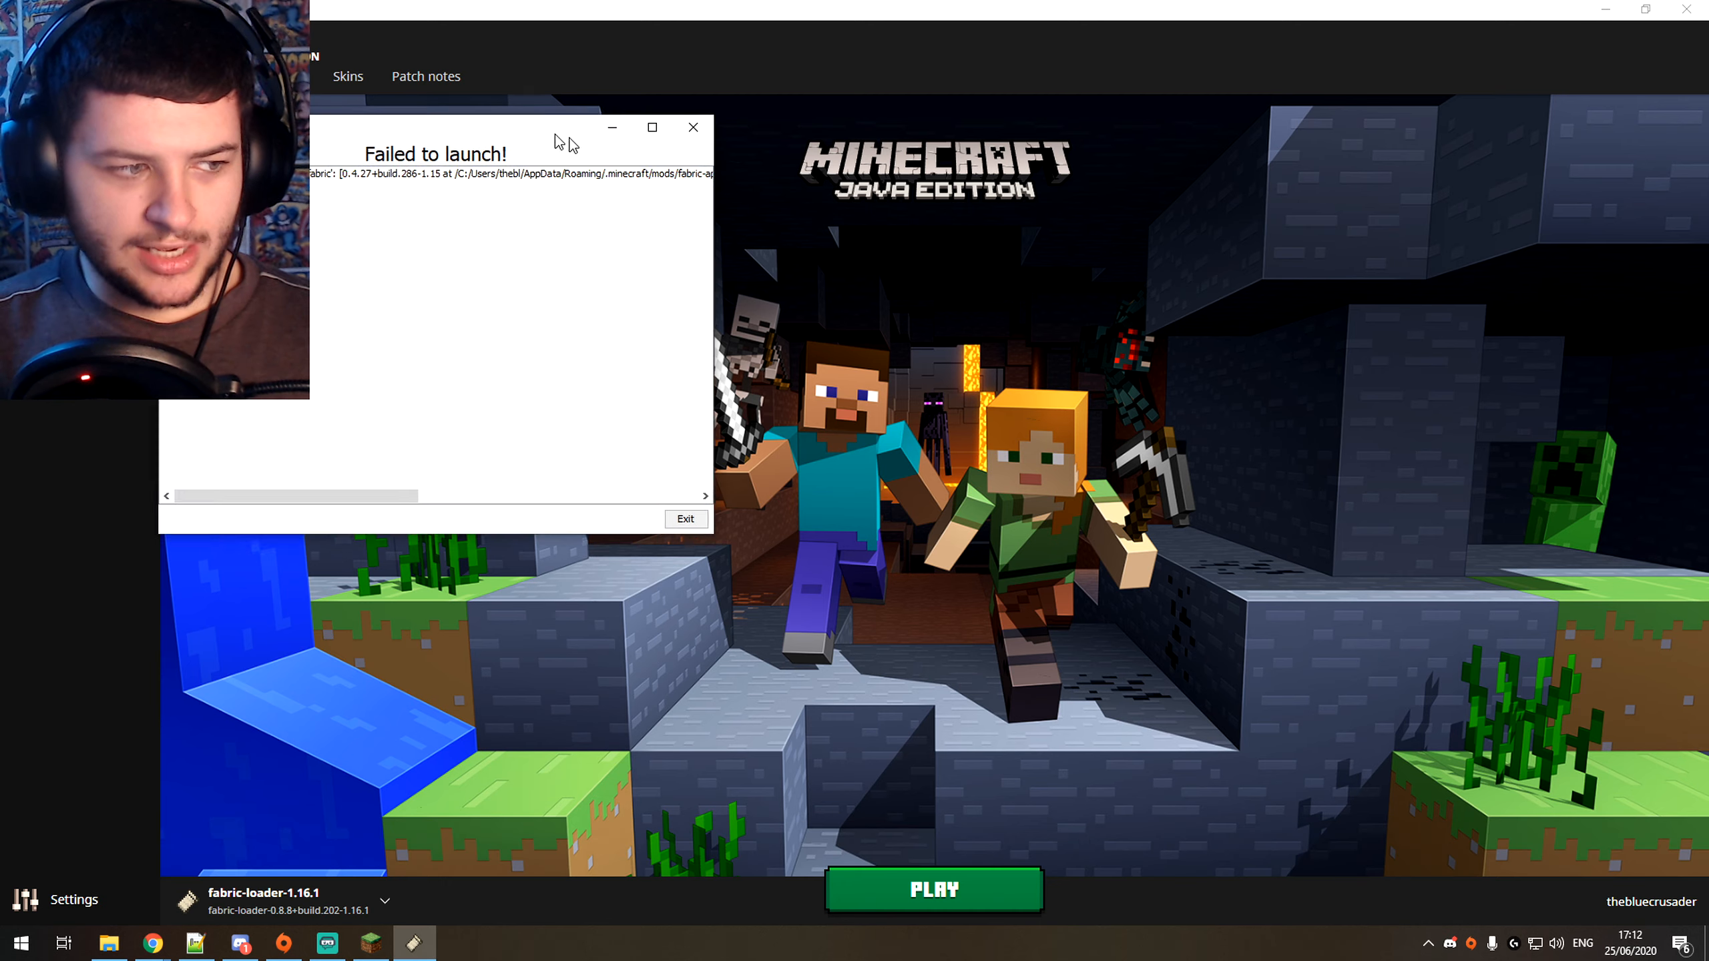
Step: Read the full Fabric Loader launch error, including the conflicting mod file paths, and close the error window
{"action": "left_click_drag", "start_coordinate": [559, 130], "coordinate": [889, 198]}
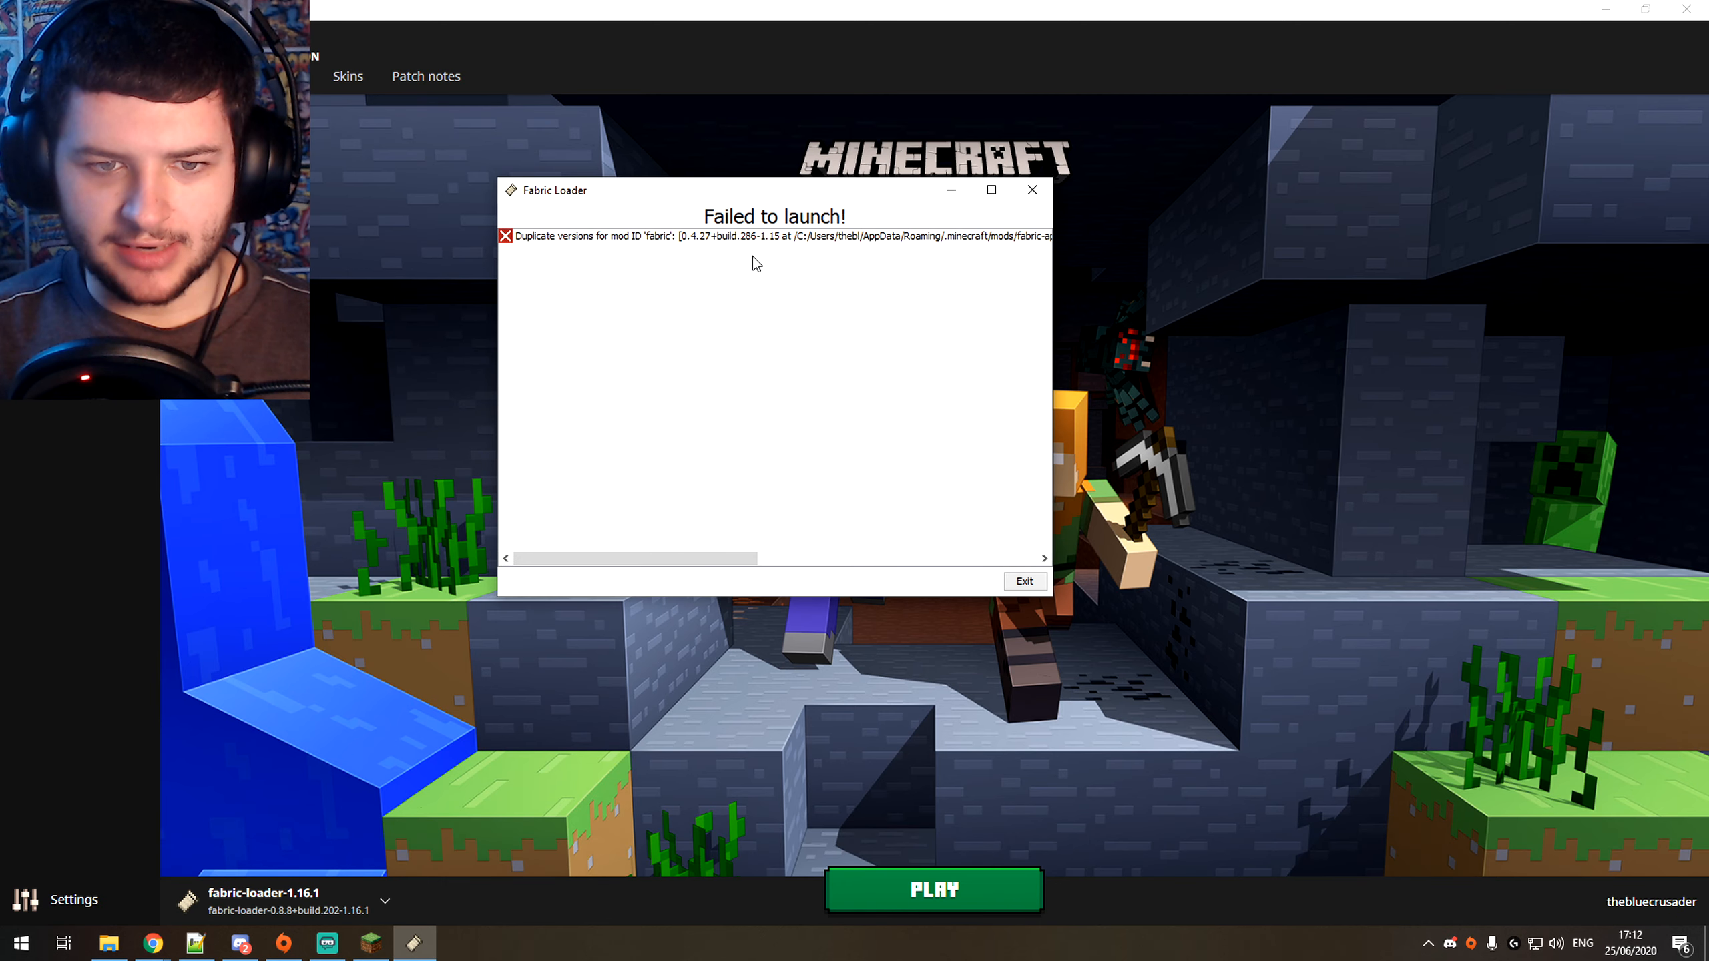
{"action": "left_click", "coordinate": [536, 237]}
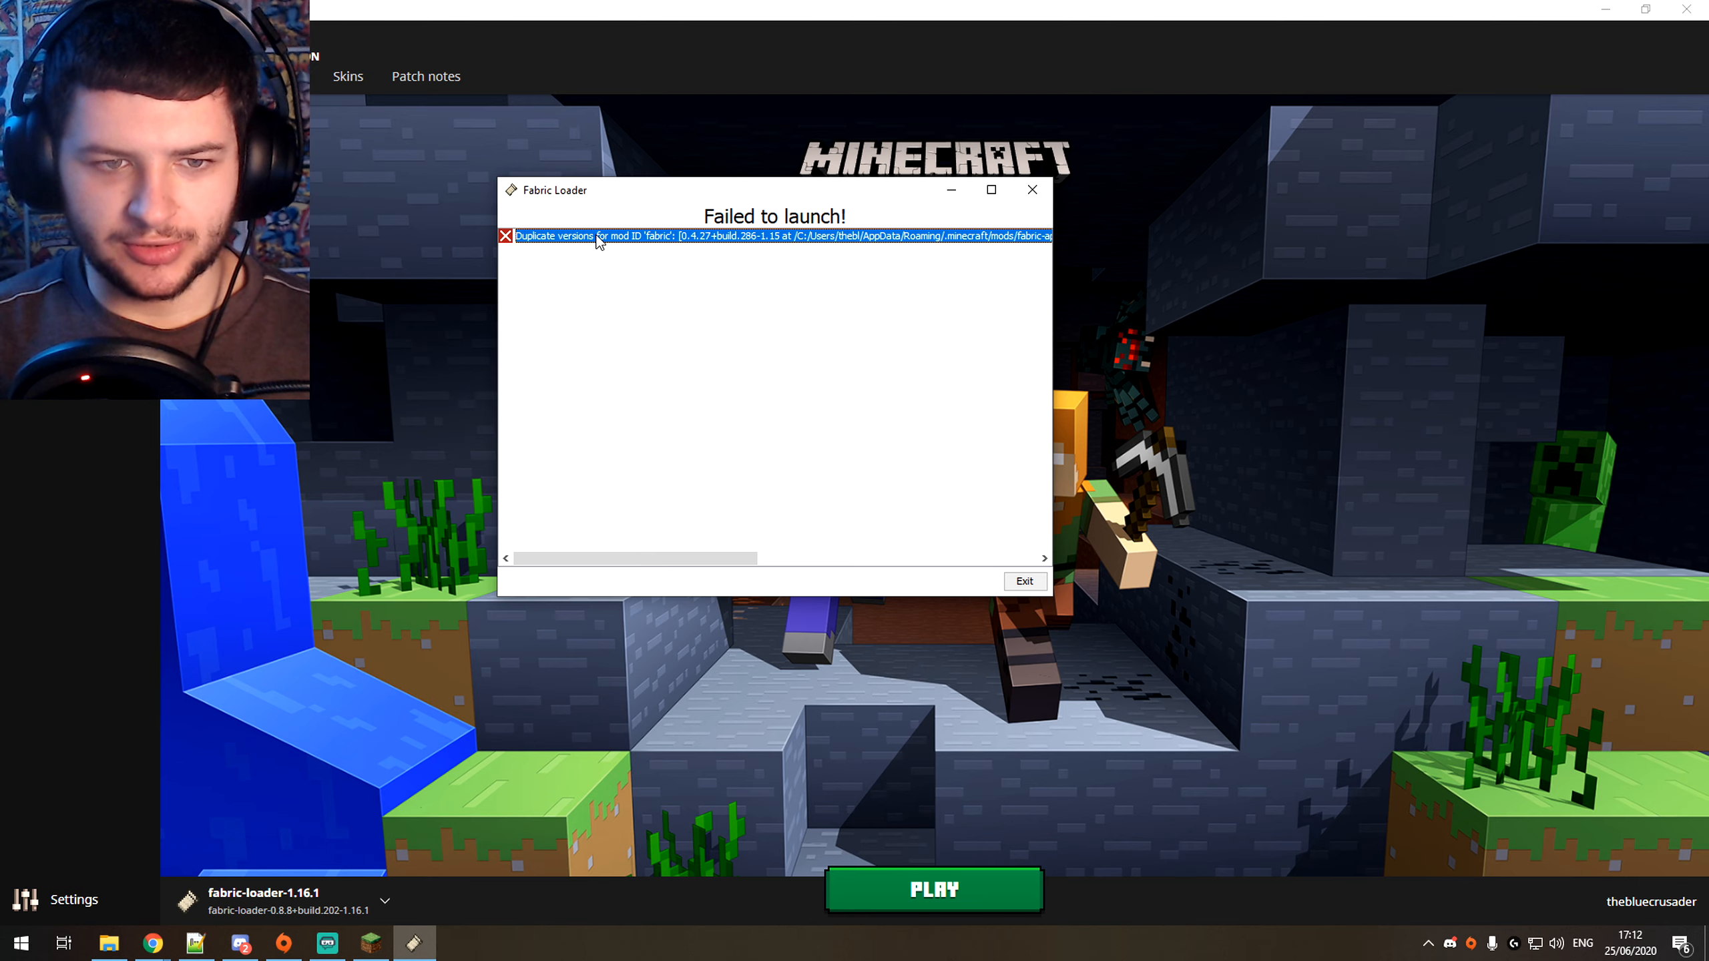
{"action": "left_click_drag", "start_coordinate": [706, 558], "coordinate": [836, 559]}
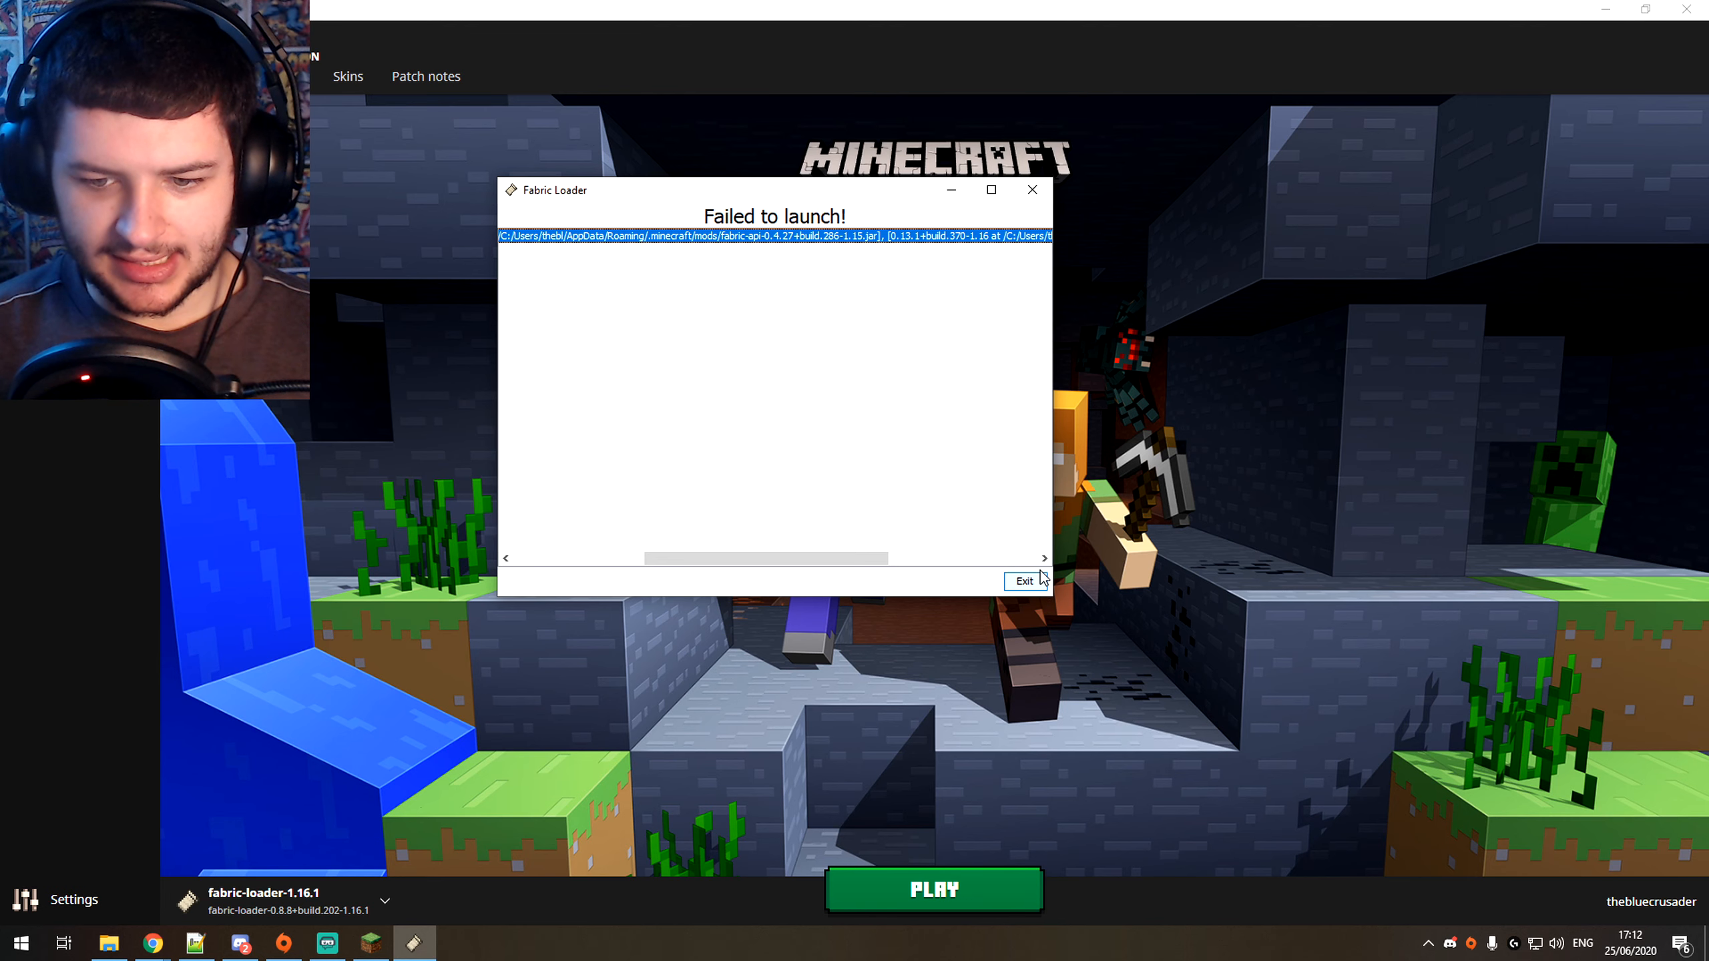
{"action": "left_click", "coordinate": [1024, 580]}
Step: Switch to the mods folder and delete the outdated fabric-api-0.4.27+build.286-1.15.jar, keeping the 1.16 version
{"action": "key", "text": "alt+Tab"}
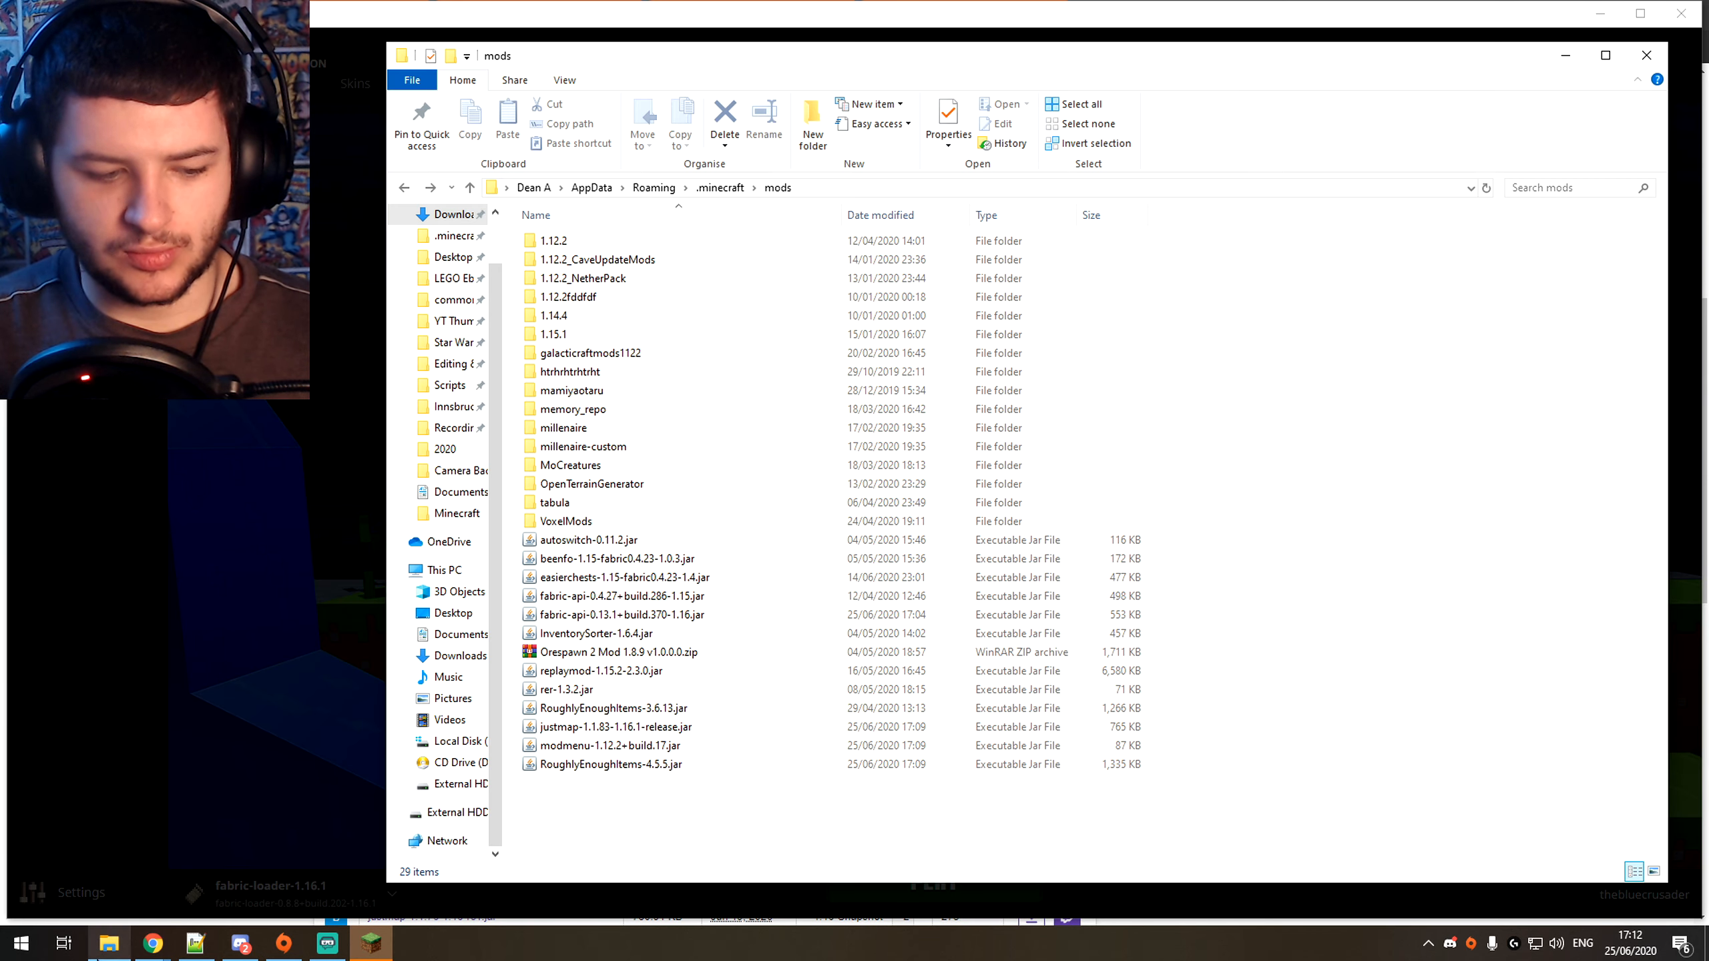
{"action": "left_click", "coordinate": [581, 599]}
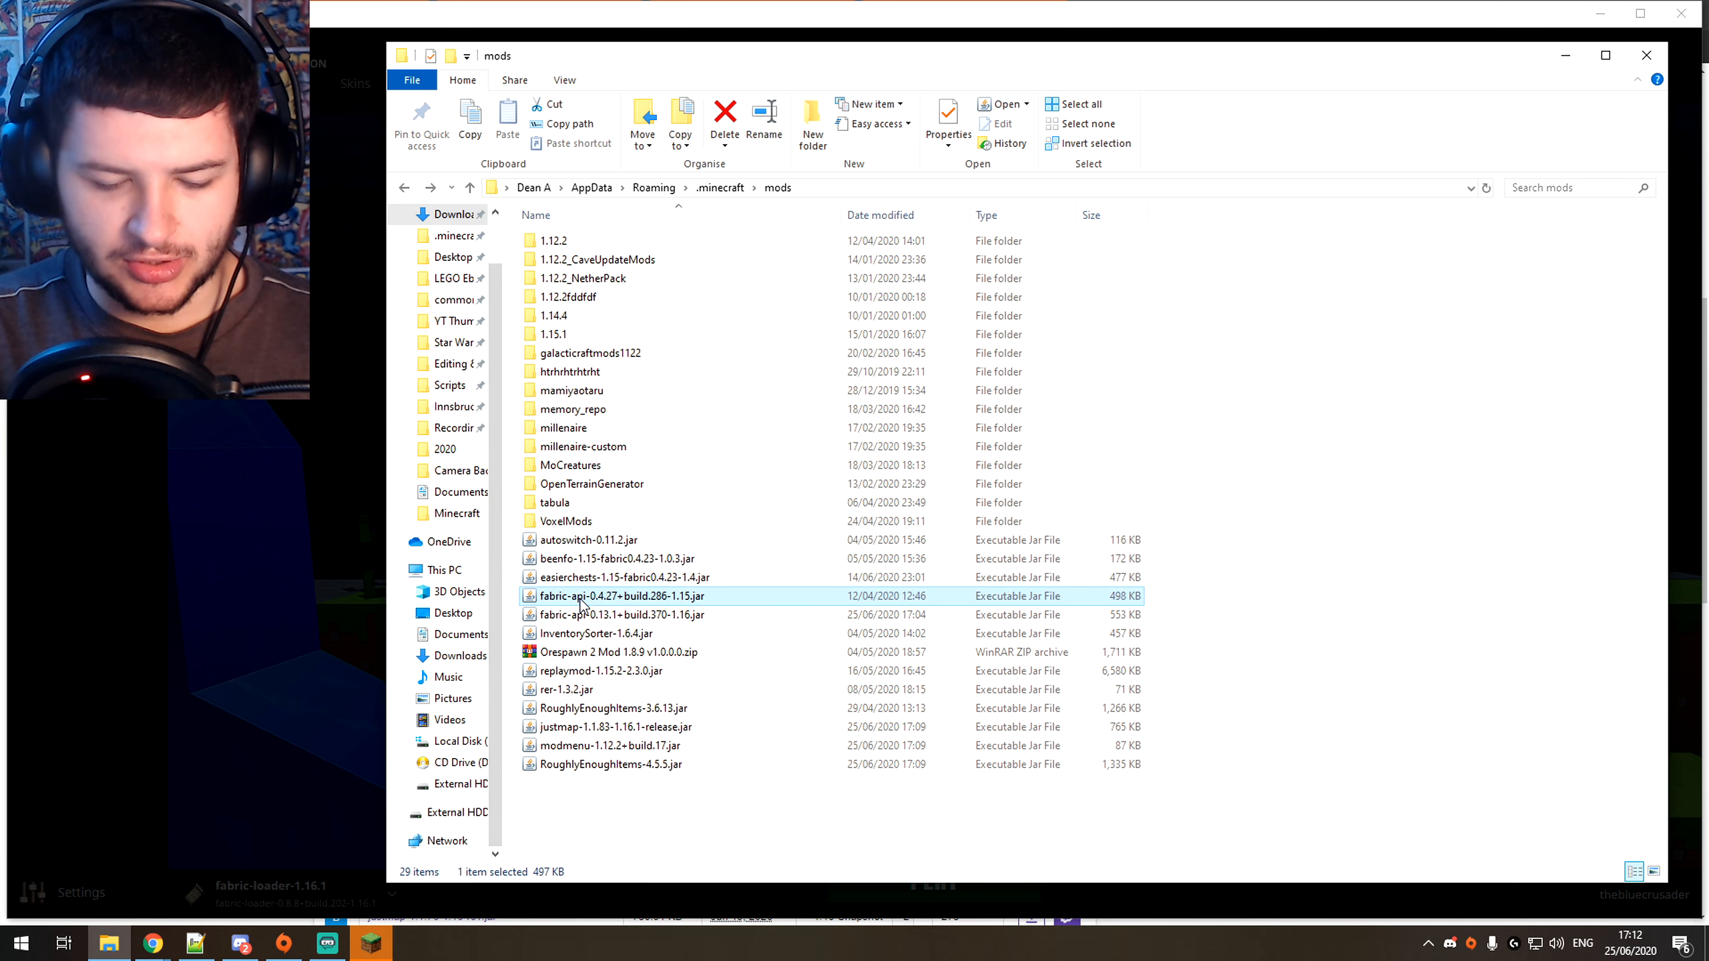
{"action": "left_click", "coordinate": [697, 617]}
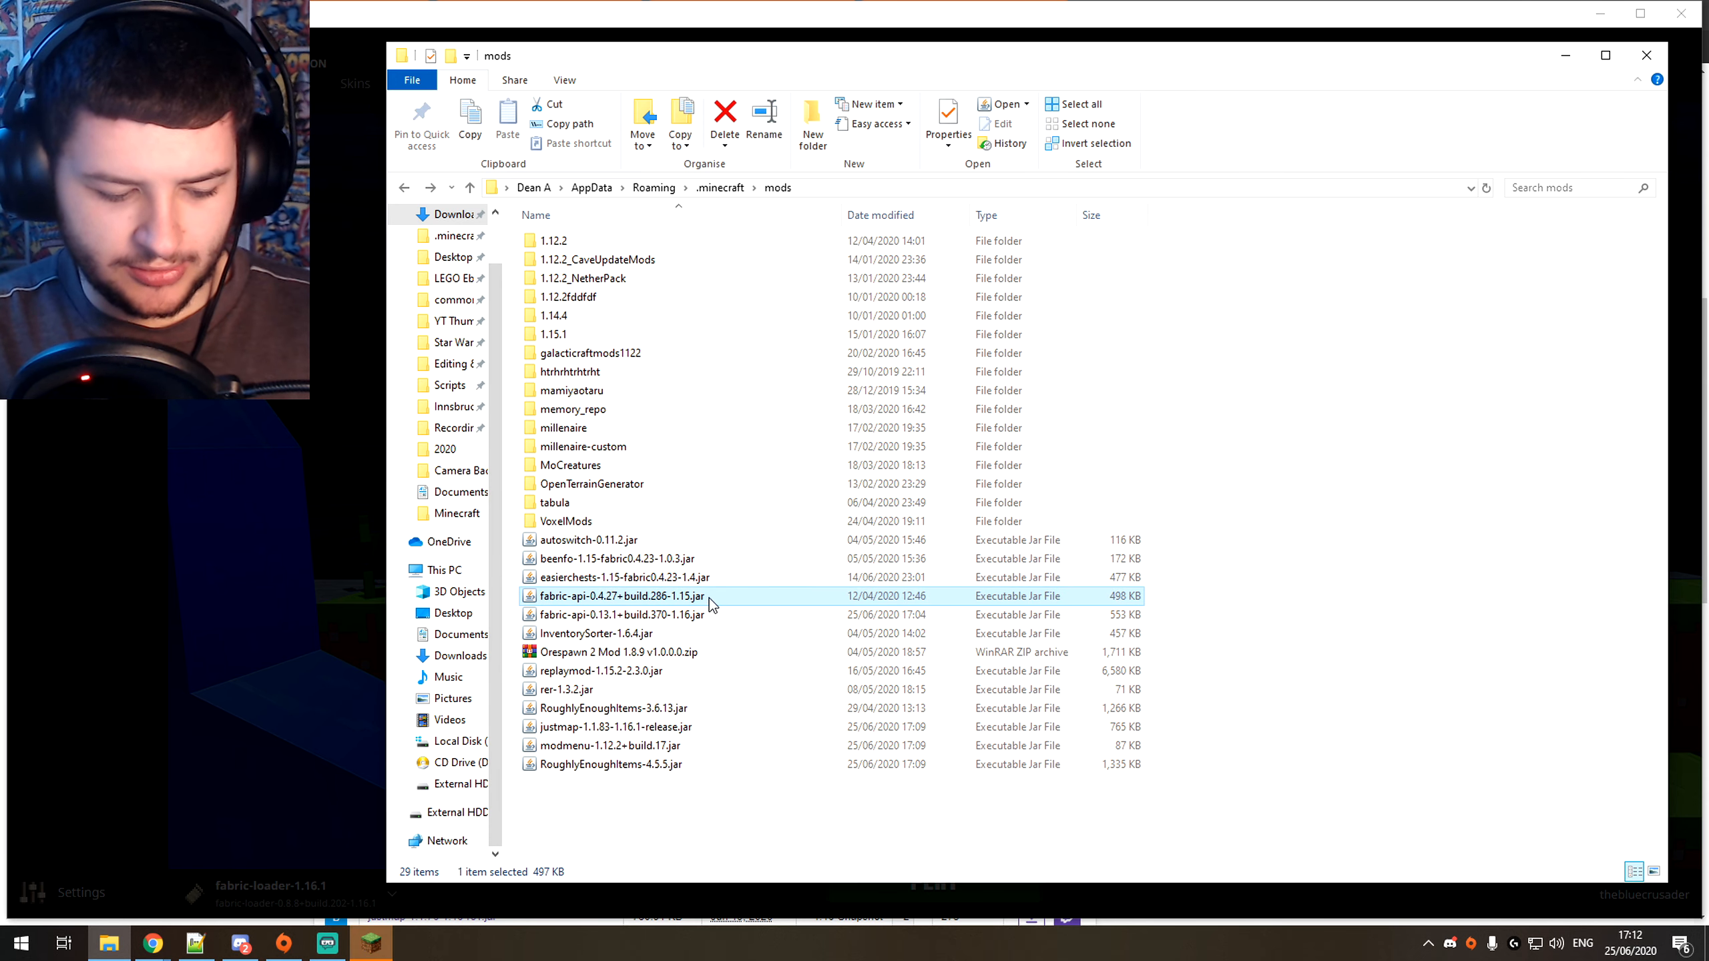
{"action": "left_click", "coordinate": [709, 598]}
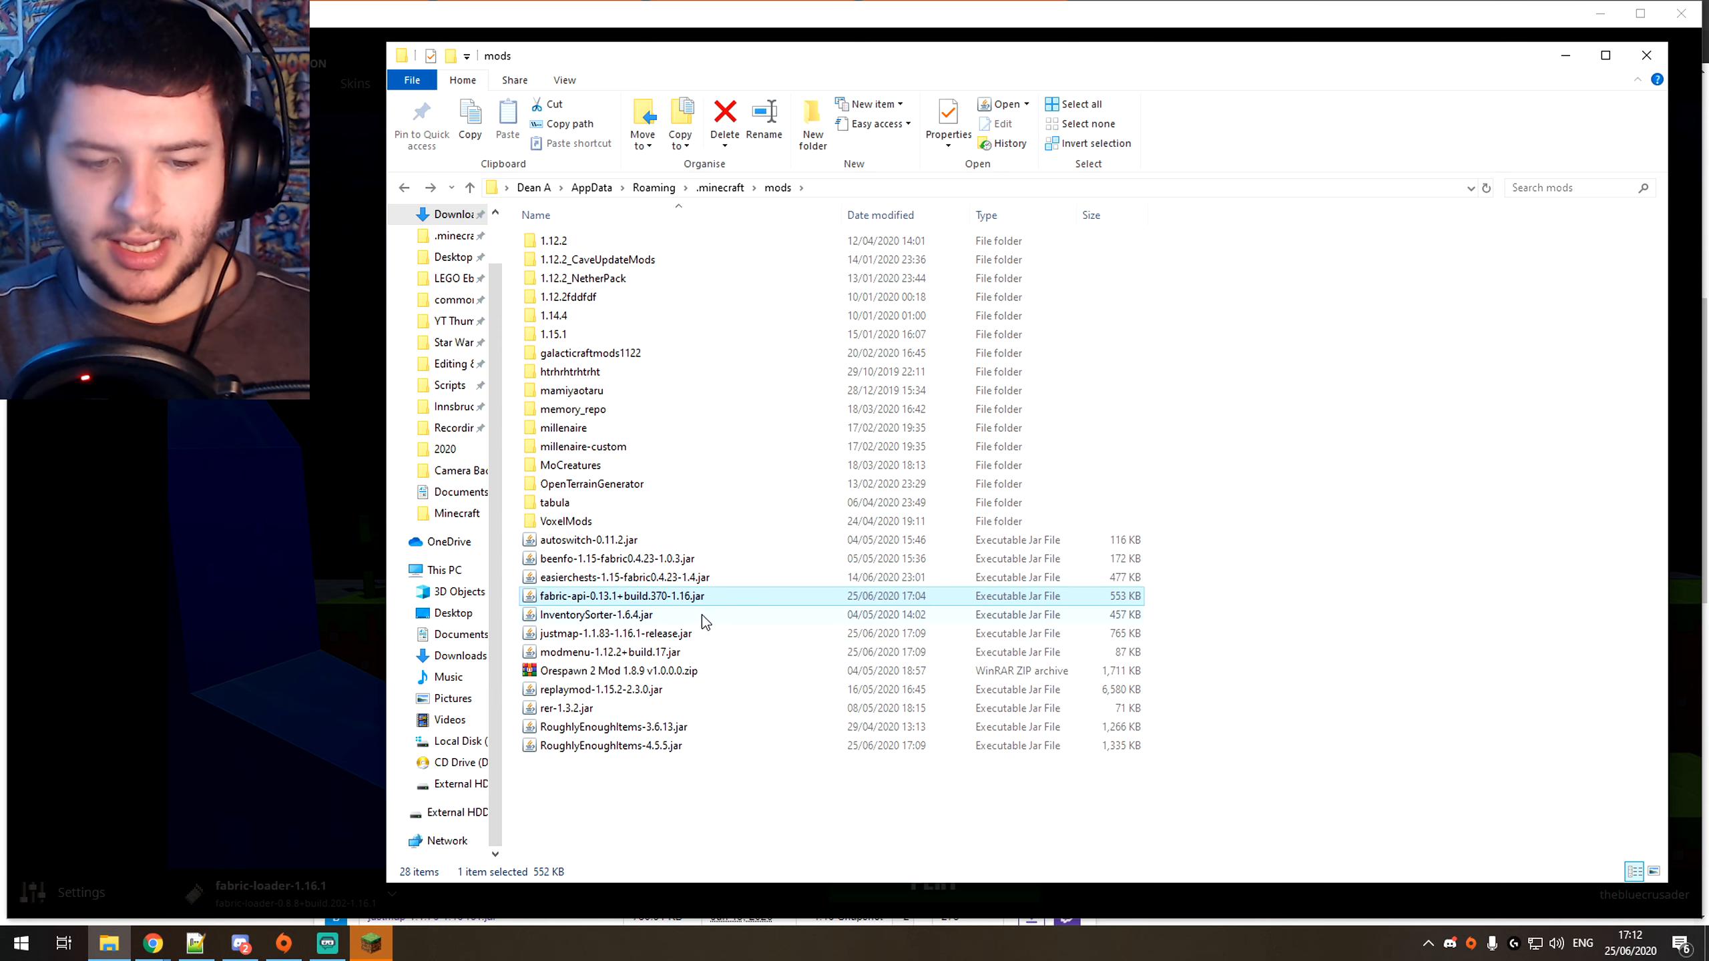
Step: Relaunch the game from the Minecraft launcher, examine which mod the Fabric Loader error names, and close the error window
{"action": "left_click", "coordinate": [340, 613]}
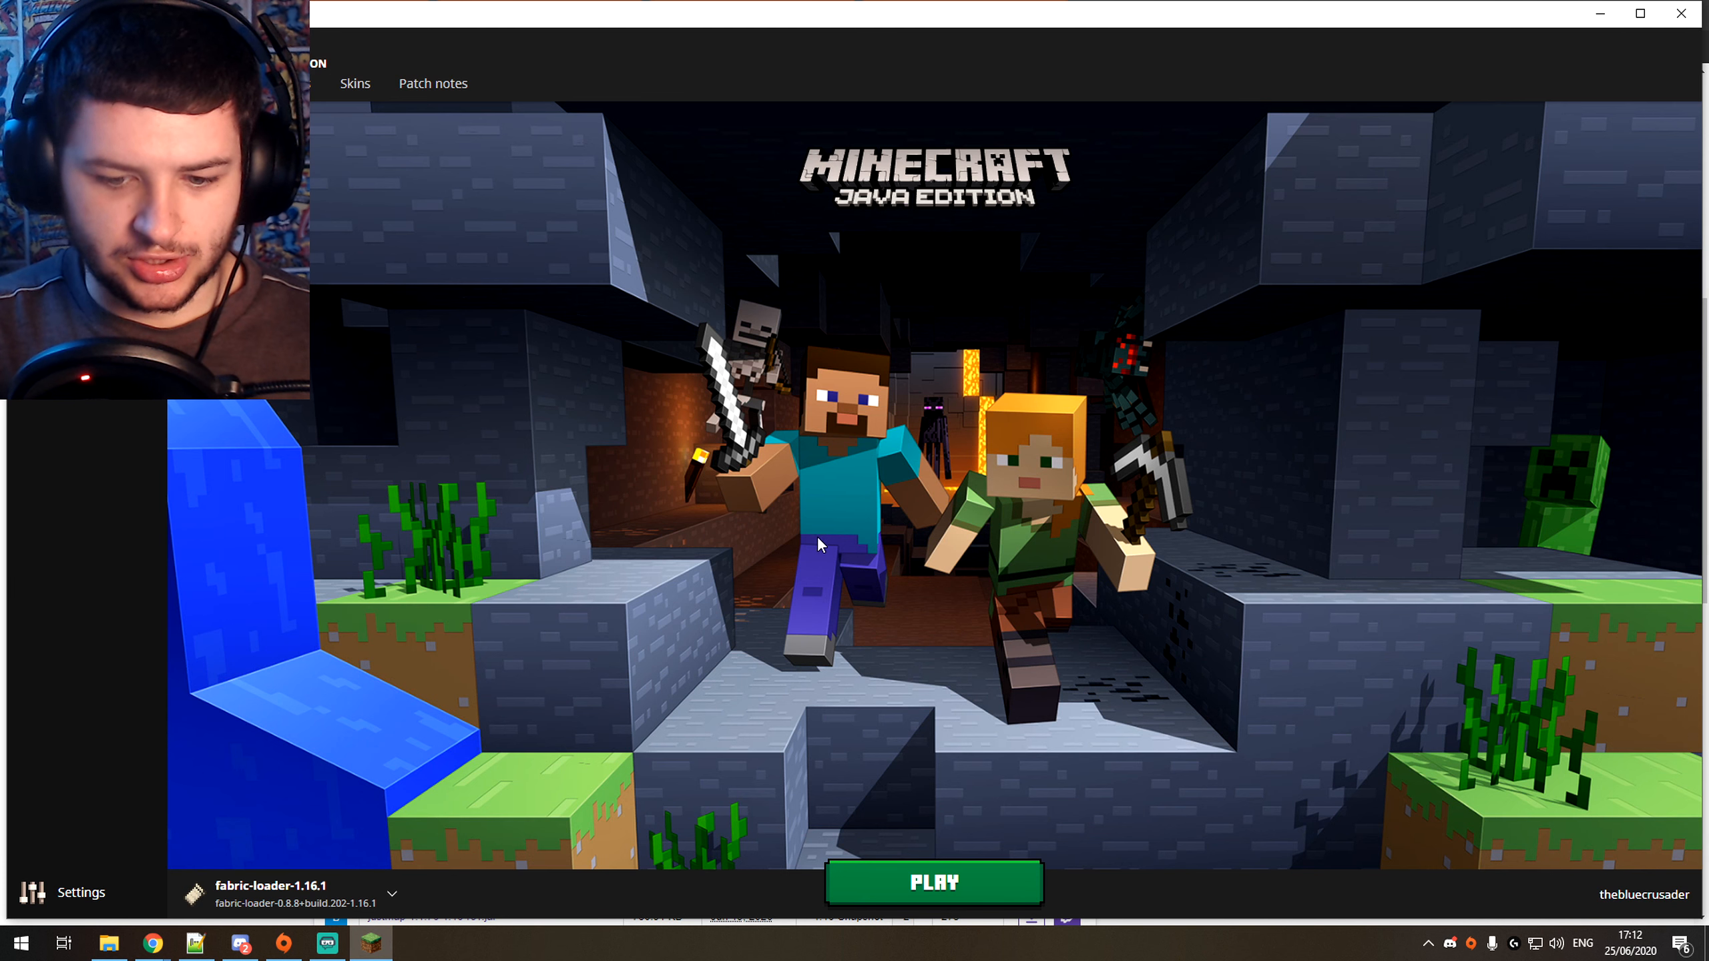
{"action": "left_click", "coordinate": [932, 882]}
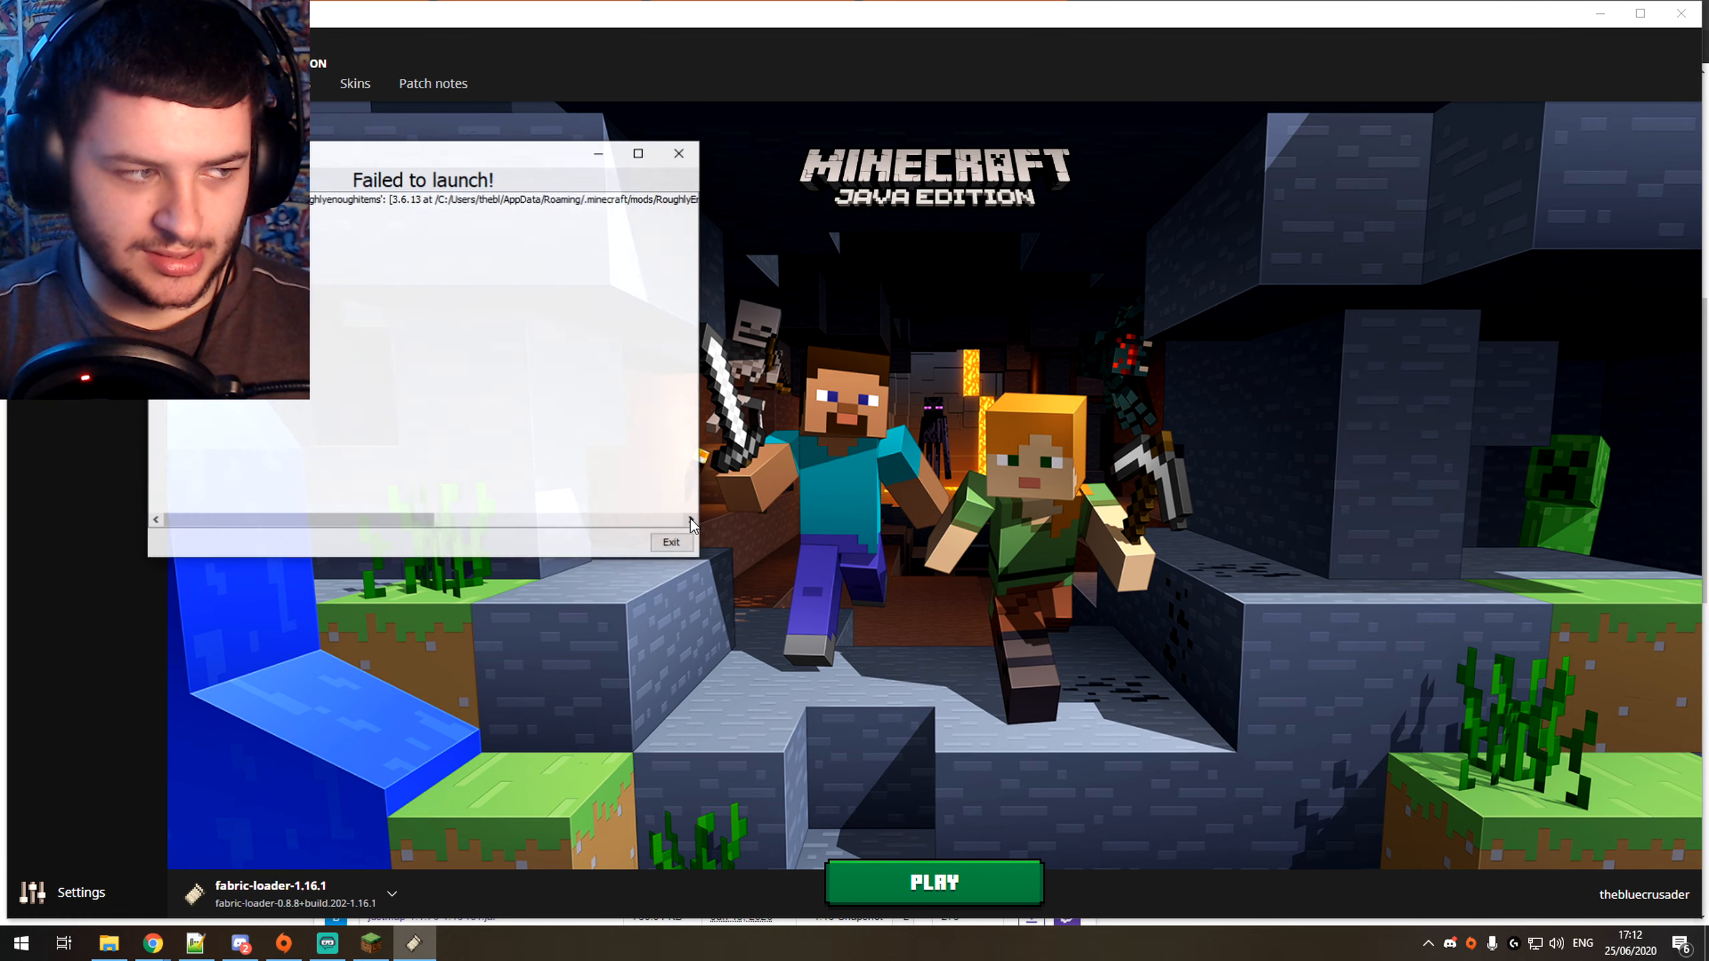
{"action": "left_click_drag", "start_coordinate": [234, 152], "coordinate": [627, 224]}
{"action": "left_click", "coordinate": [600, 270]}
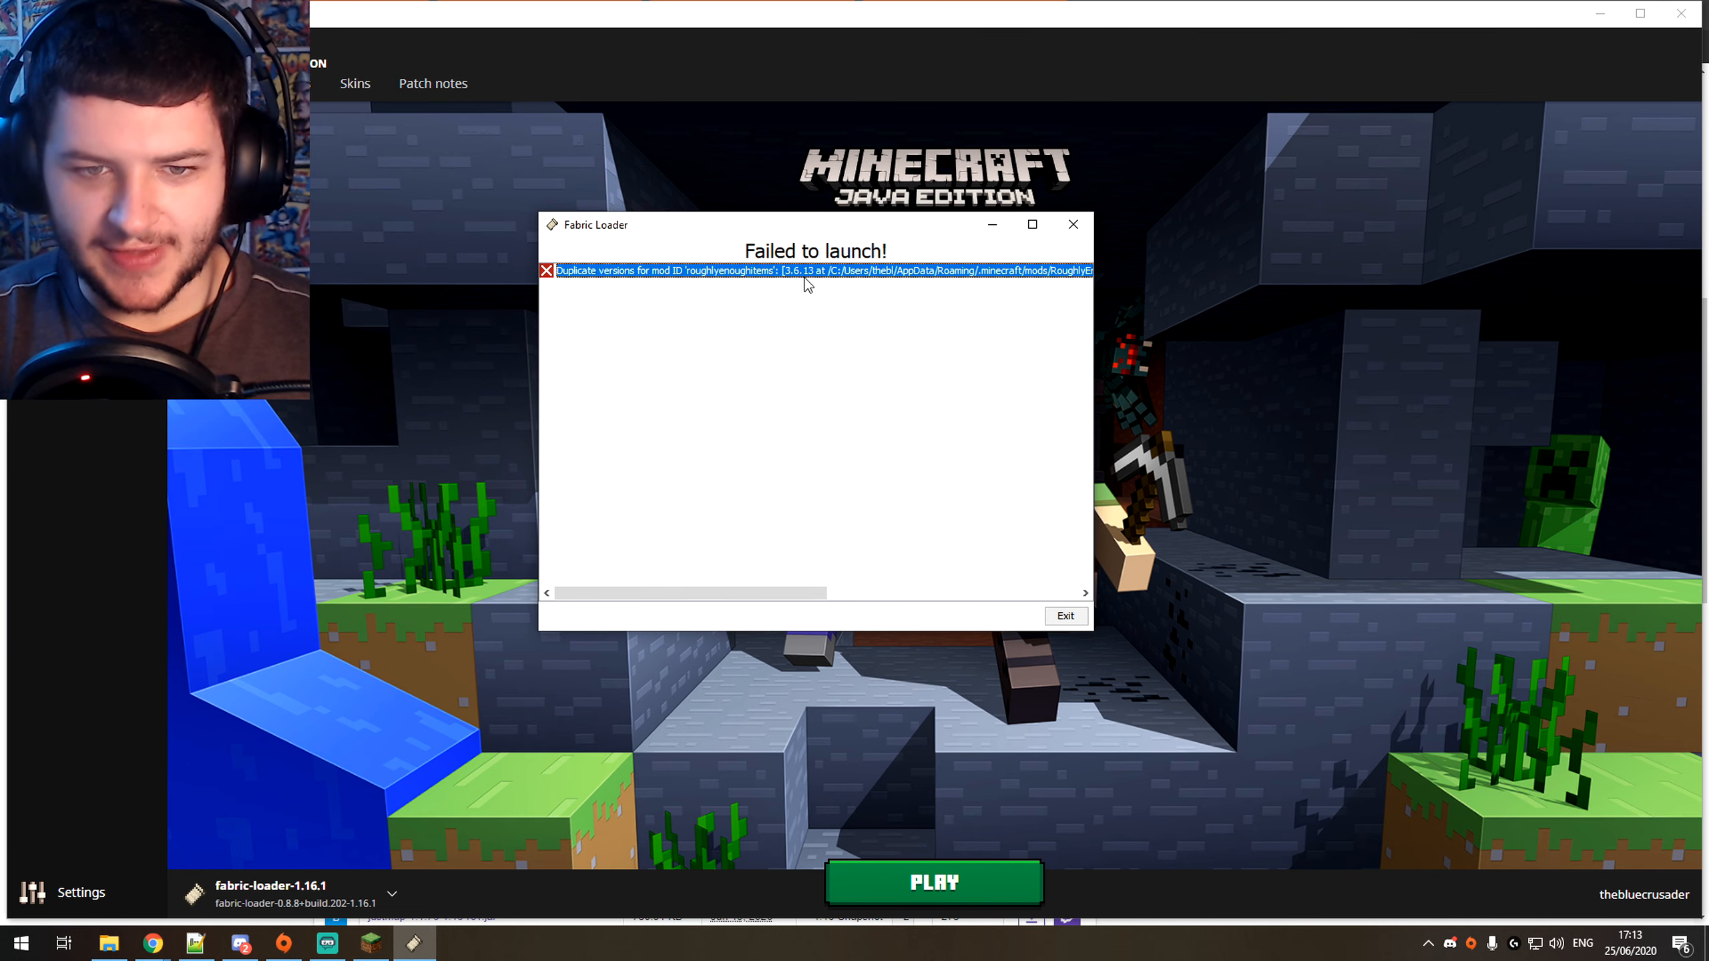
{"action": "left_click_drag", "start_coordinate": [767, 591], "coordinate": [673, 593]}
{"action": "left_click", "coordinate": [1073, 225]}
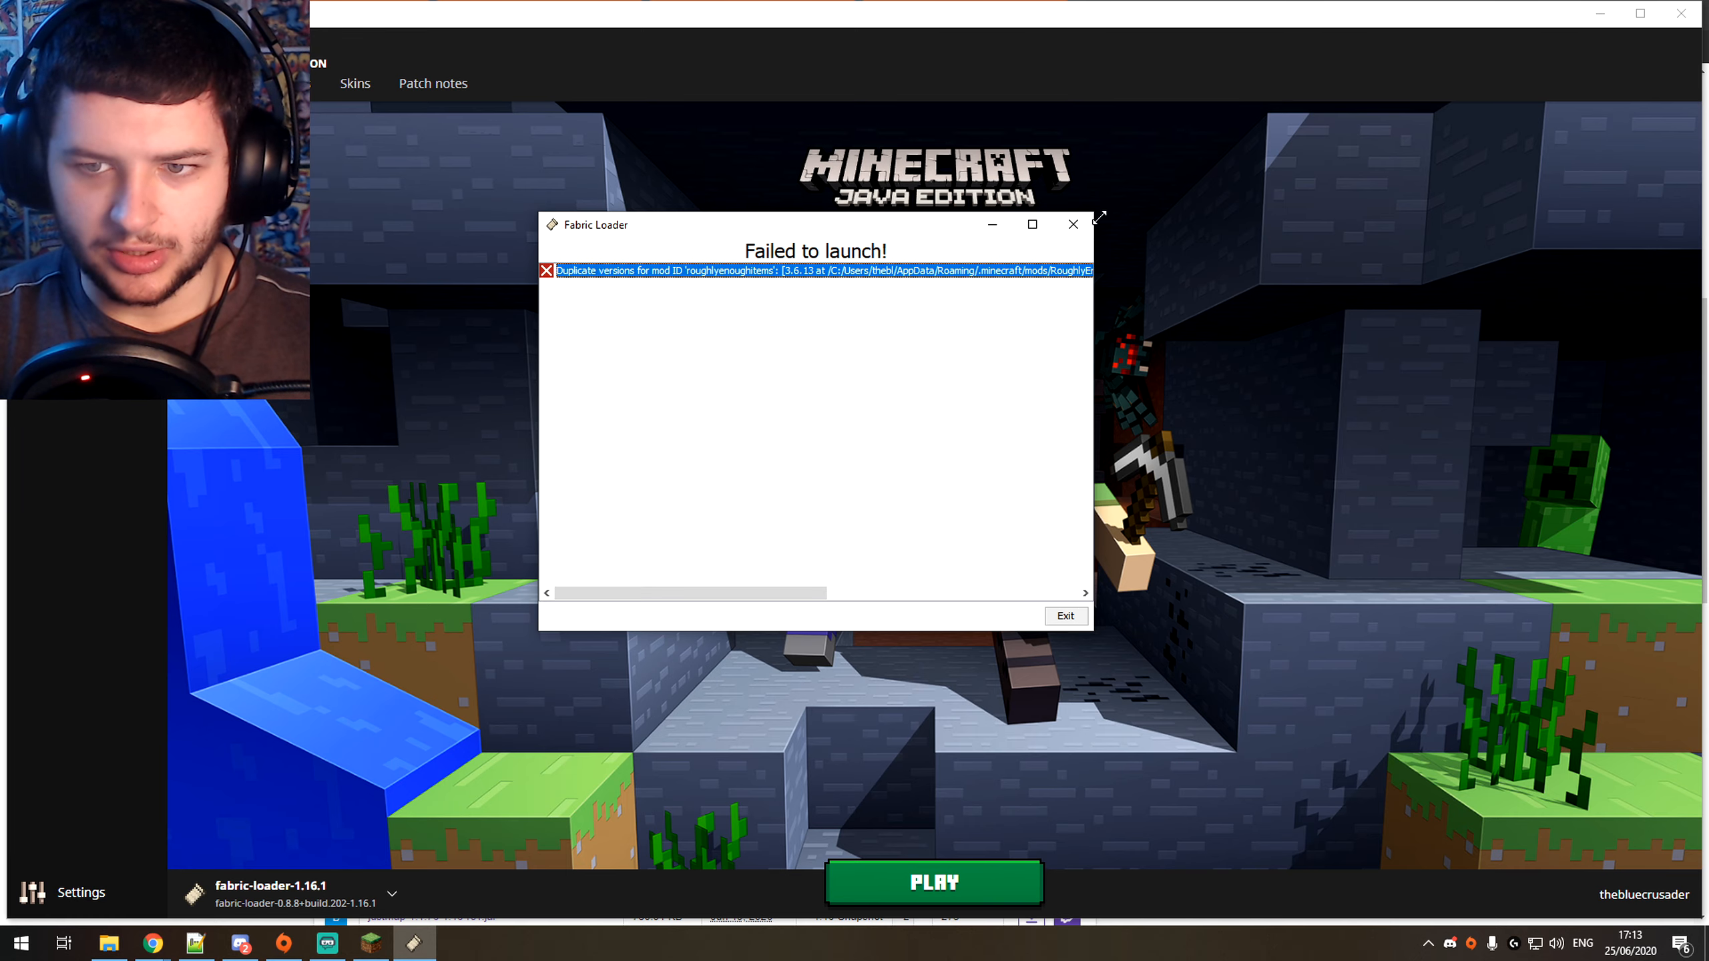
Step: Compare the RoughlyEnoughItems-3.6.13.jar and RoughlyEnoughItems-4.5.5.jar files in the mods folder to identify the outdated duplicate
{"action": "key", "text": "alt+Tab"}
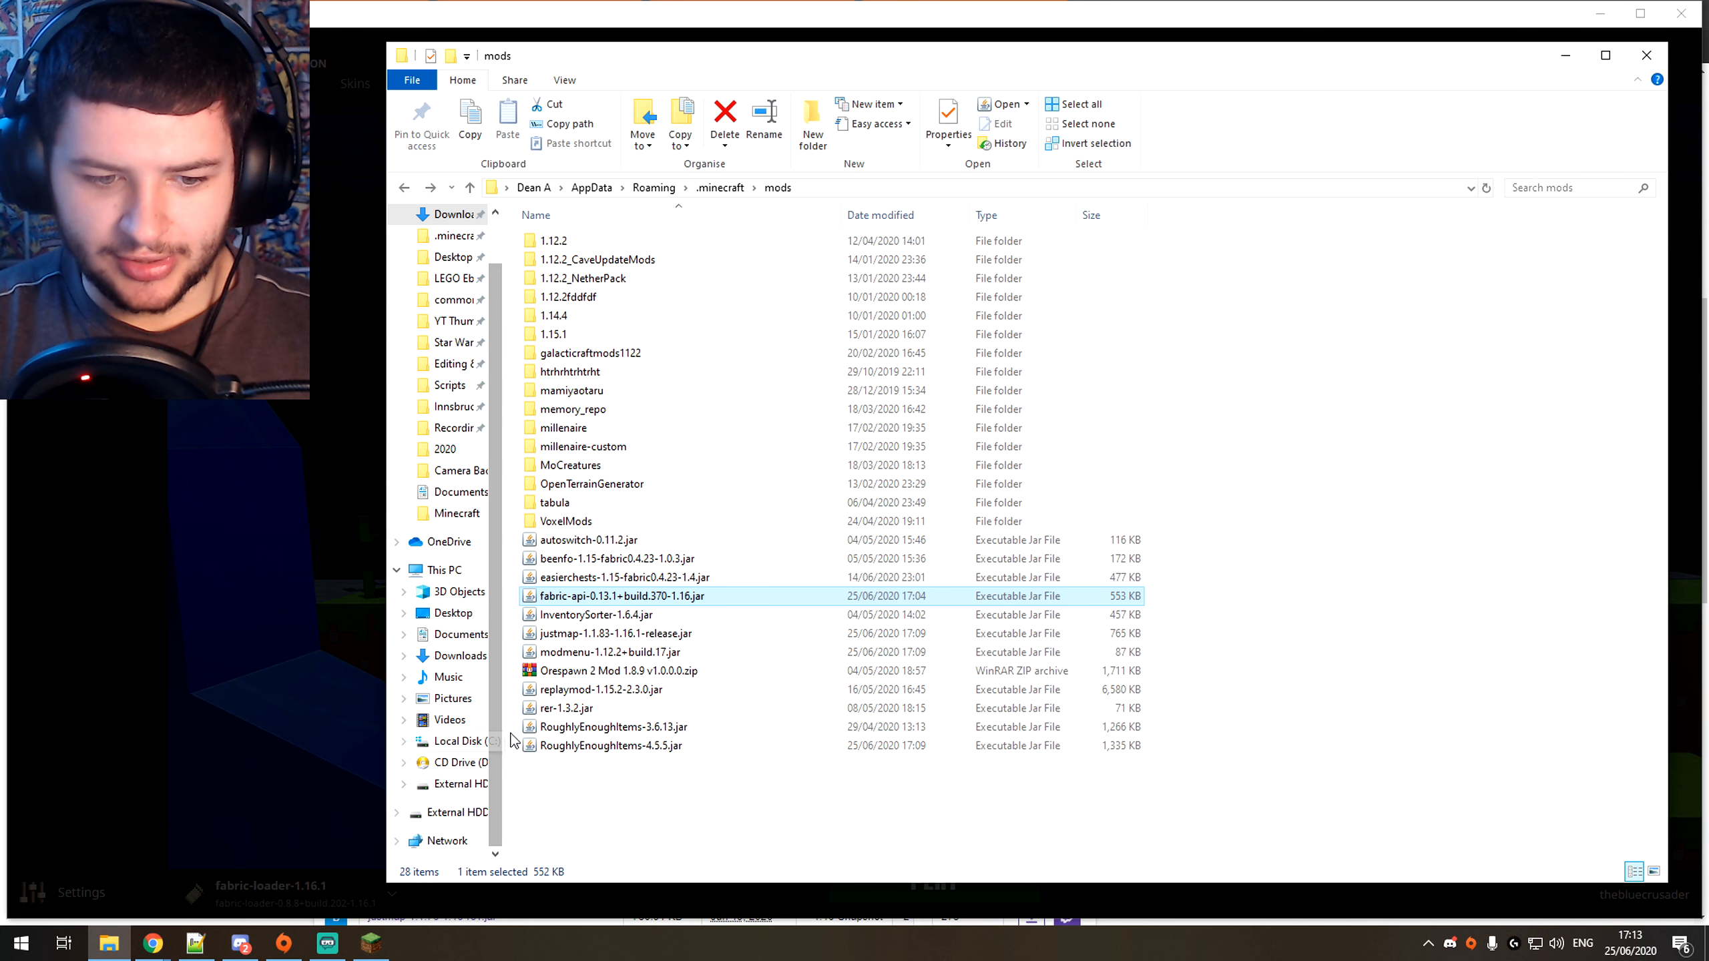
{"action": "left_click", "coordinate": [546, 727]}
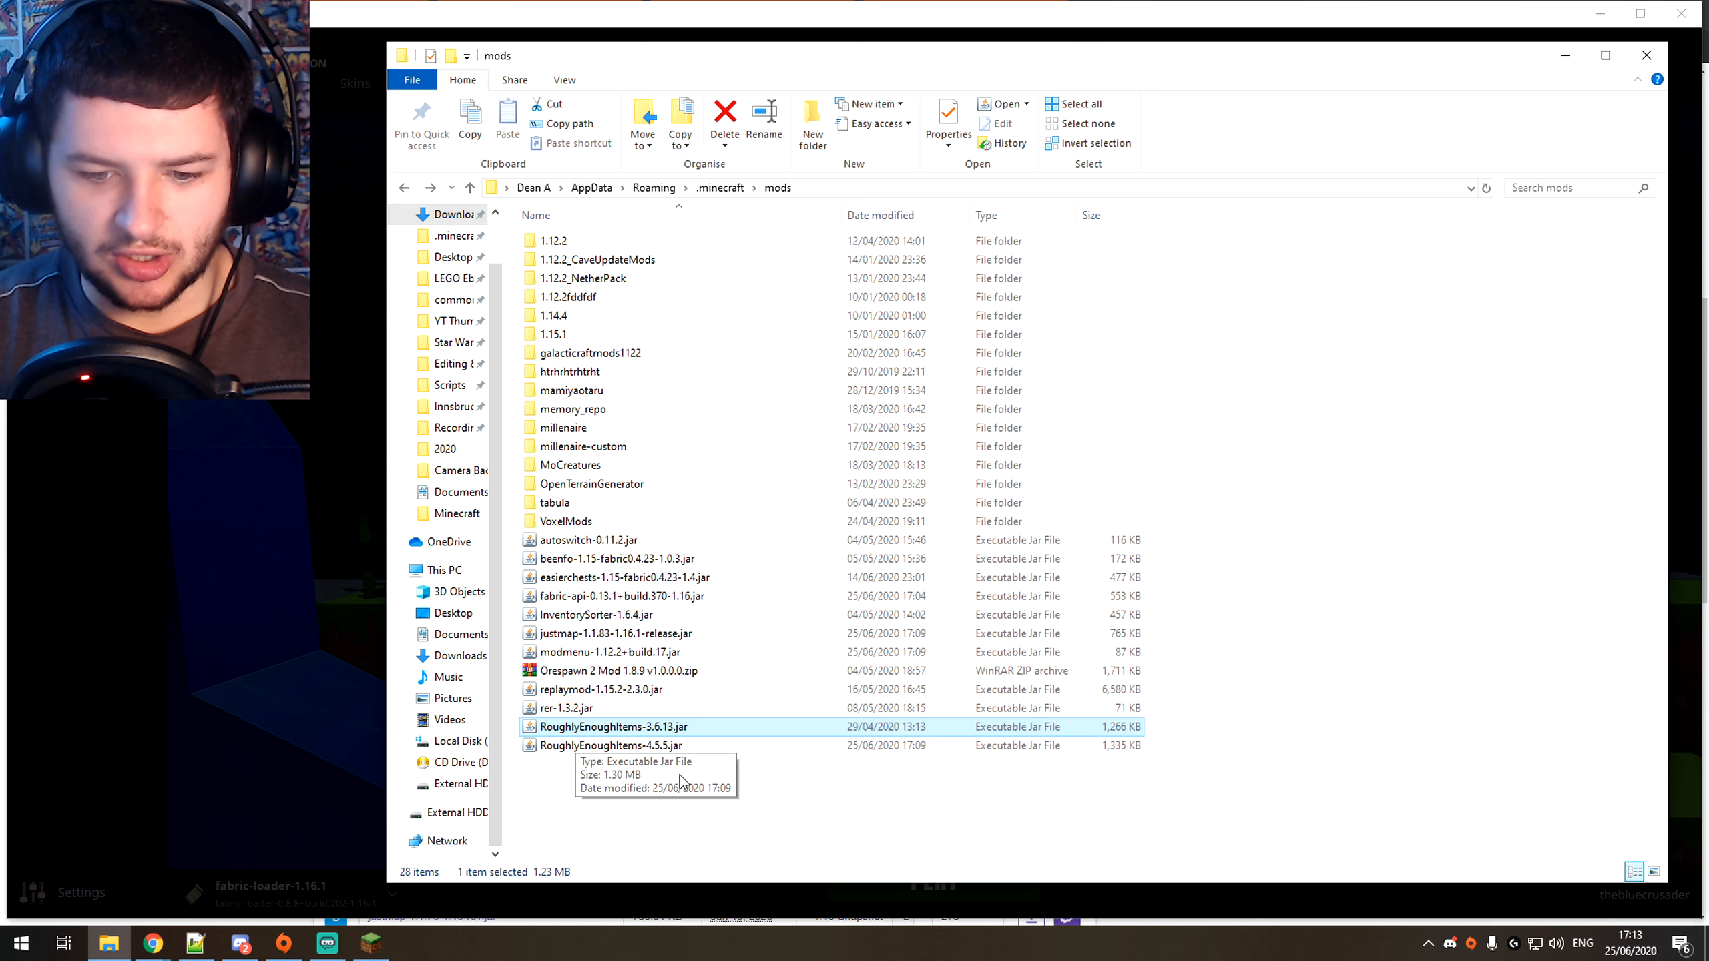
{"action": "left_click", "coordinate": [780, 781]}
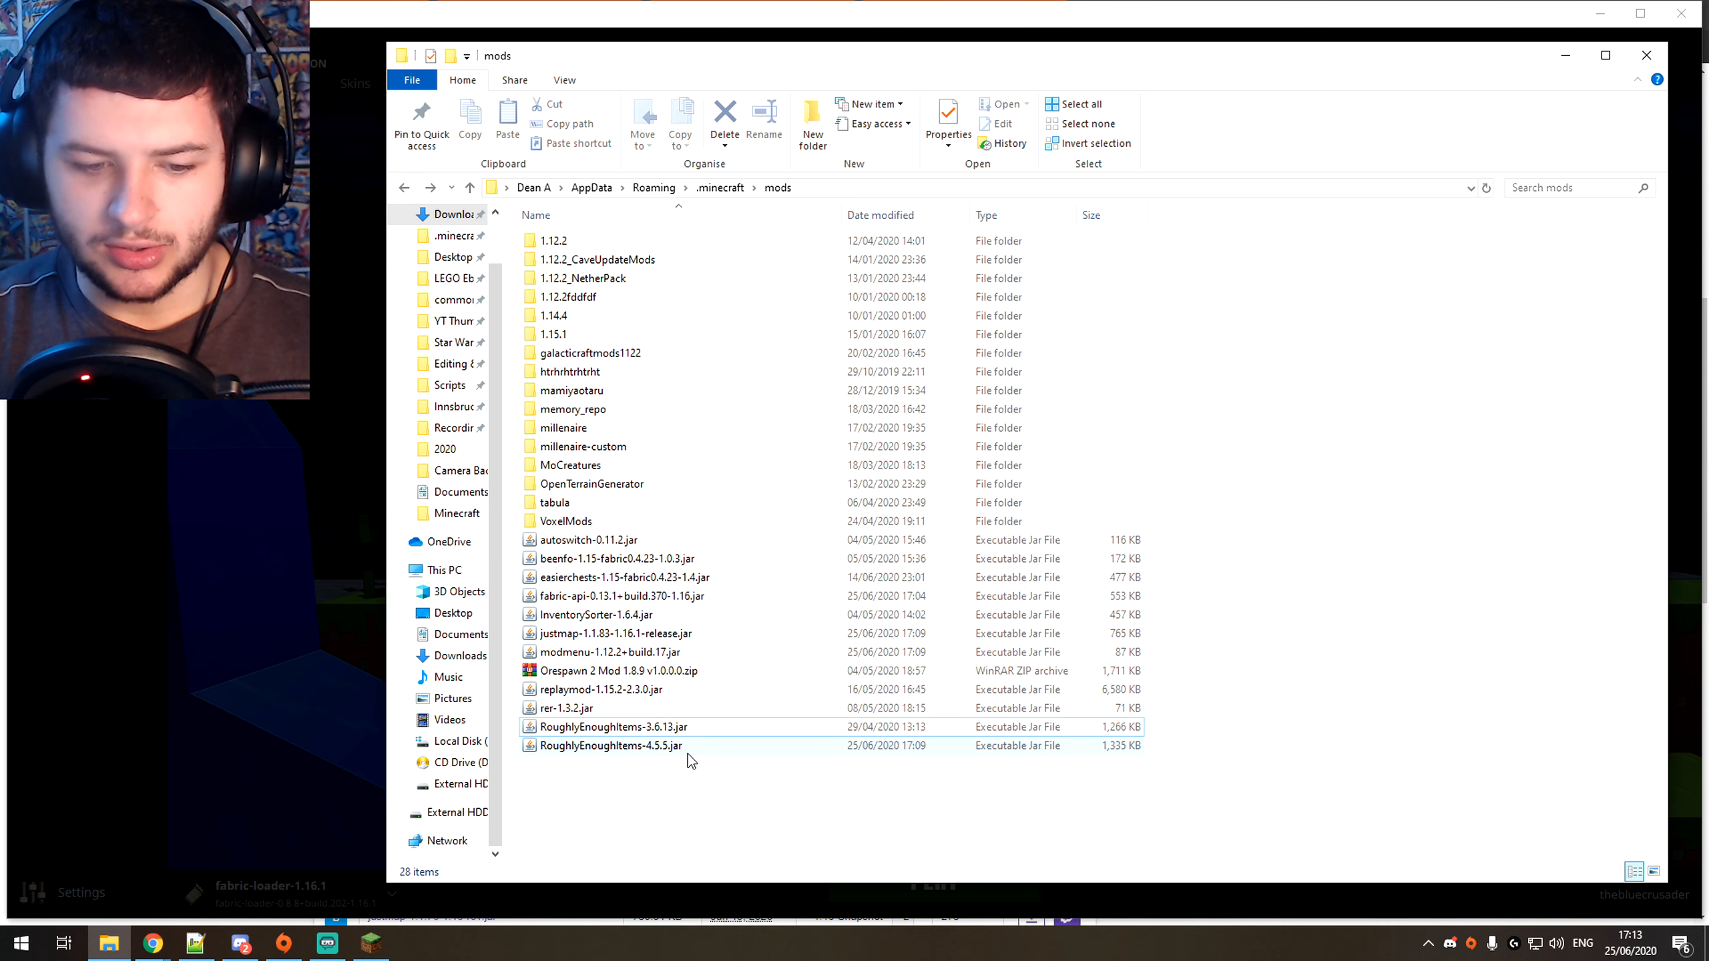
{"action": "left_click", "coordinate": [650, 744]}
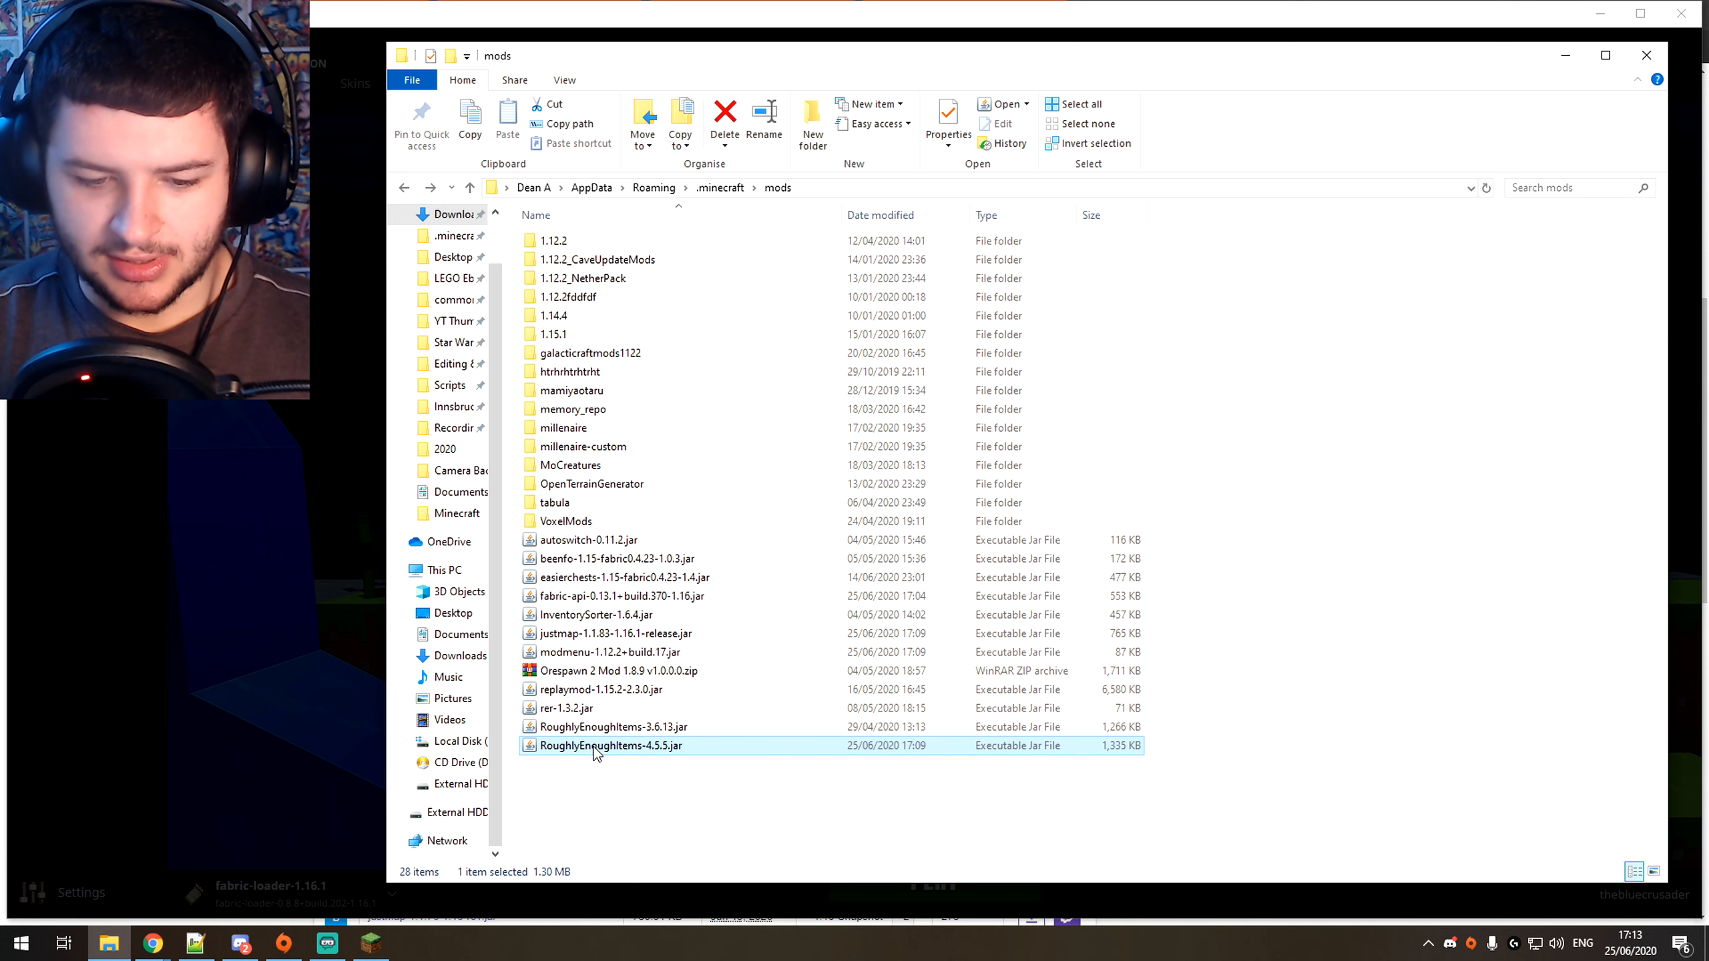
{"action": "left_click", "coordinate": [650, 731]}
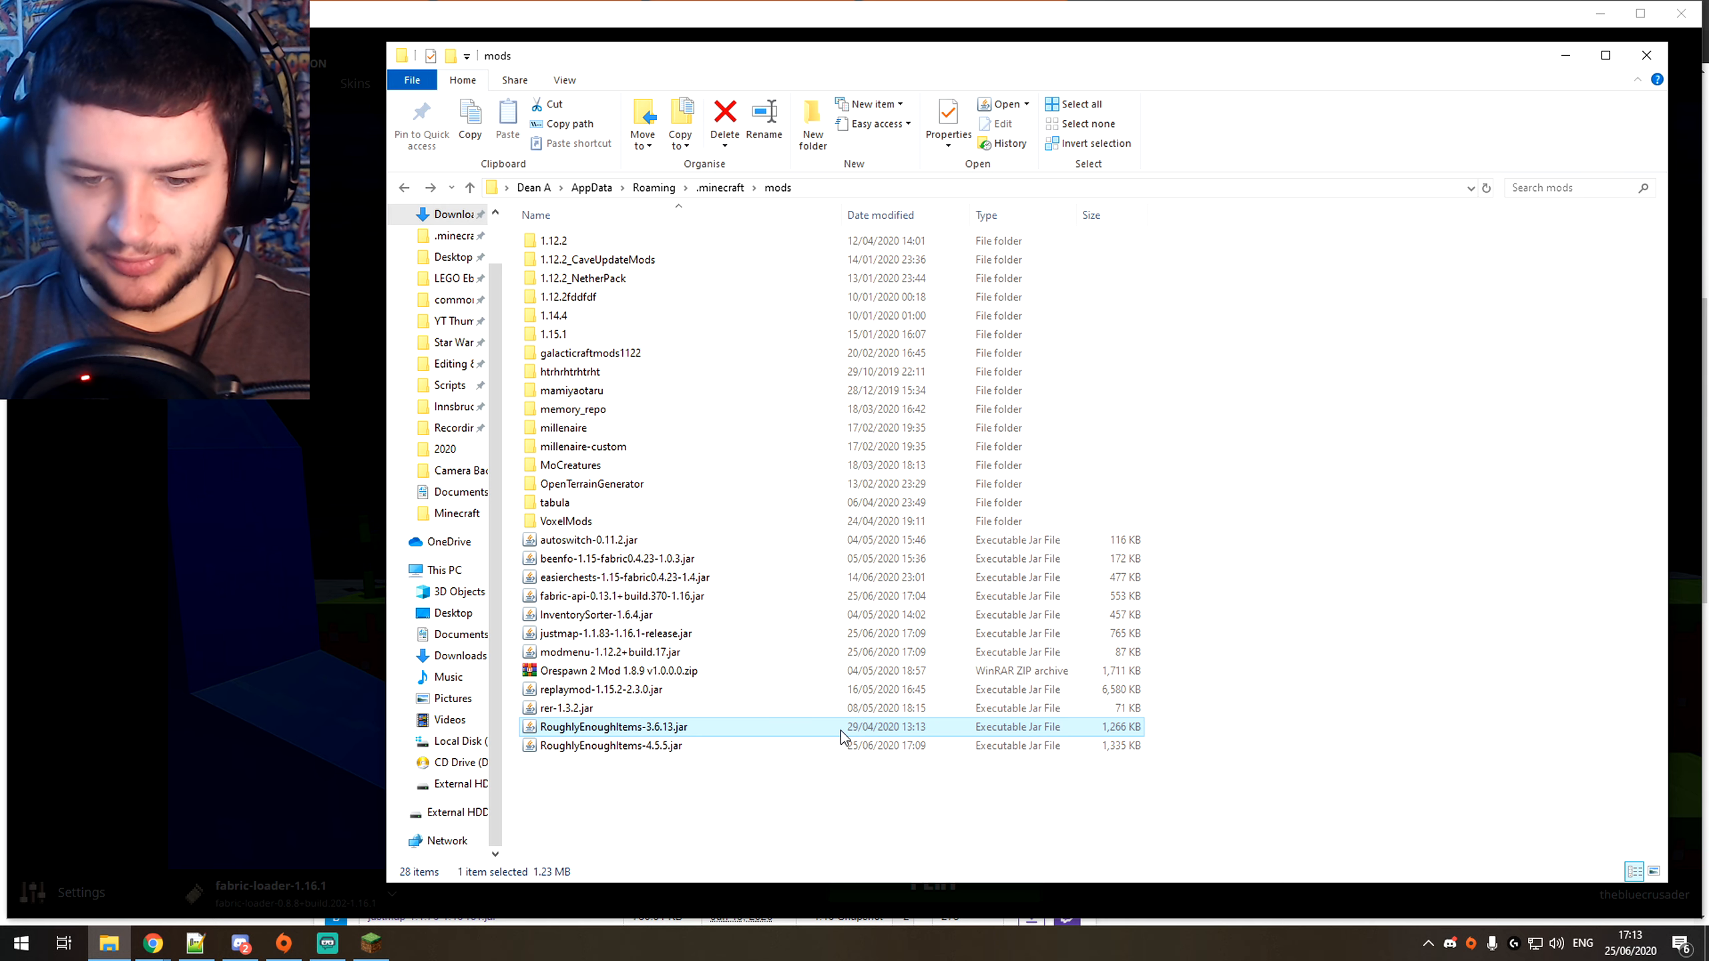
{"action": "left_click", "coordinate": [826, 748]}
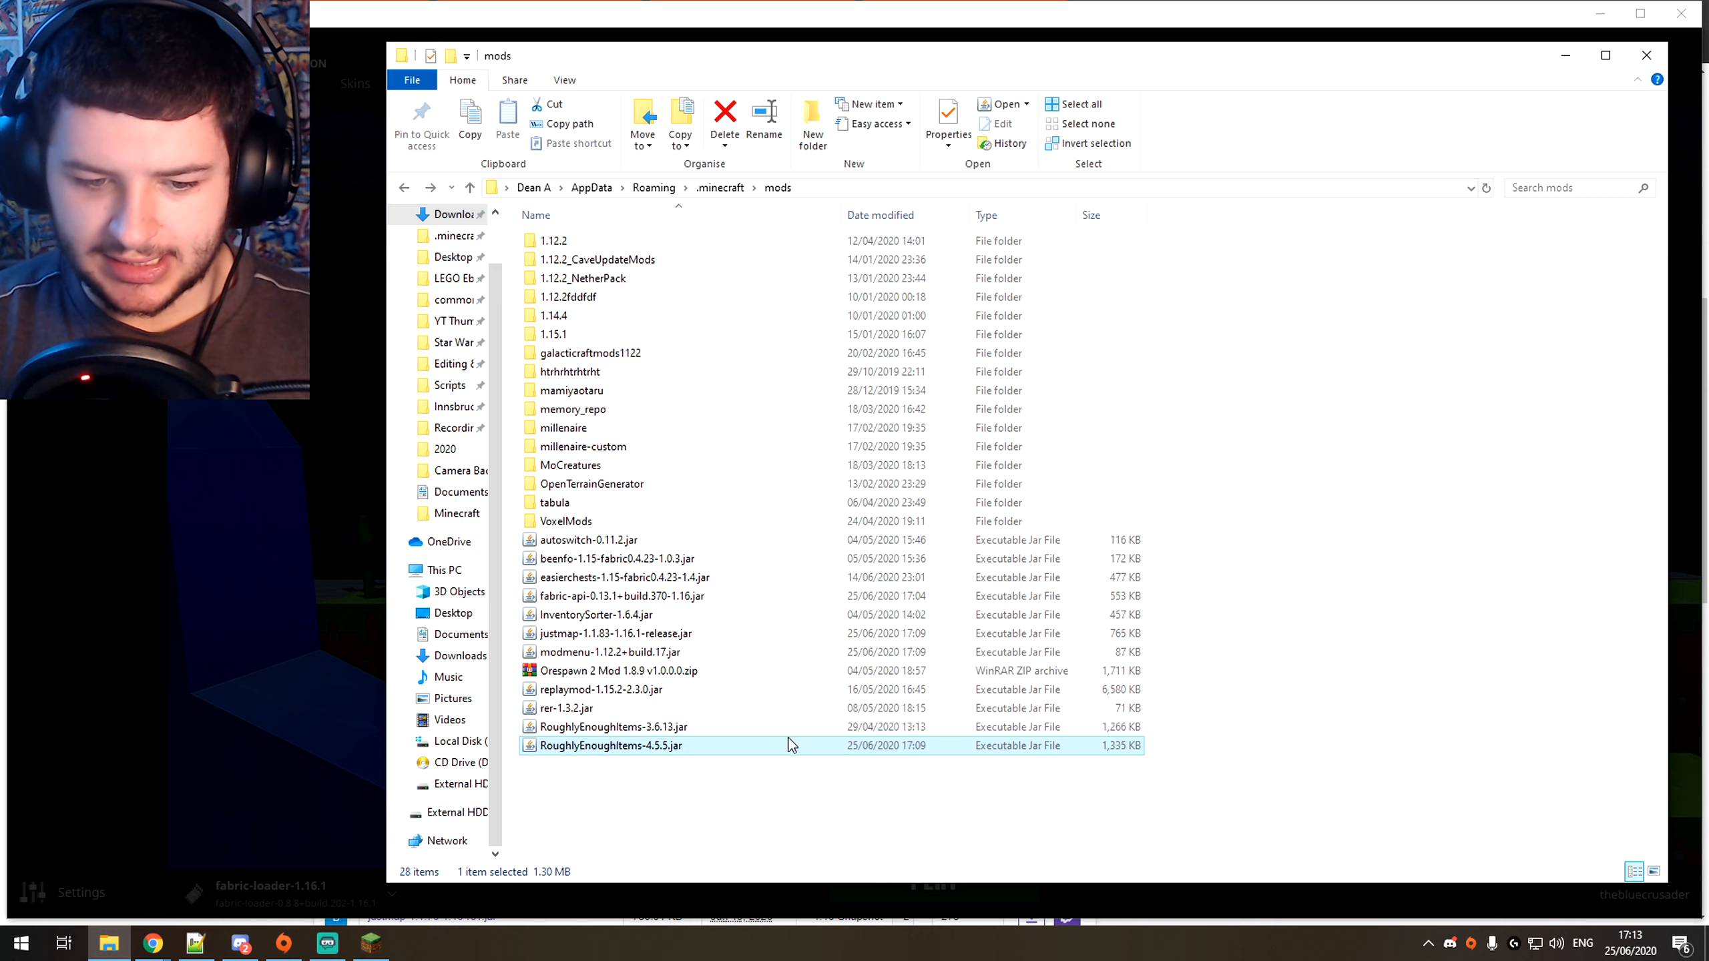
Step: Return to the Minecraft launcher and start the fabric-loader-1.16.1 profile to reach the modded title screen
{"action": "key", "text": "alt+Tab"}
{"action": "left_click", "coordinate": [908, 887]}
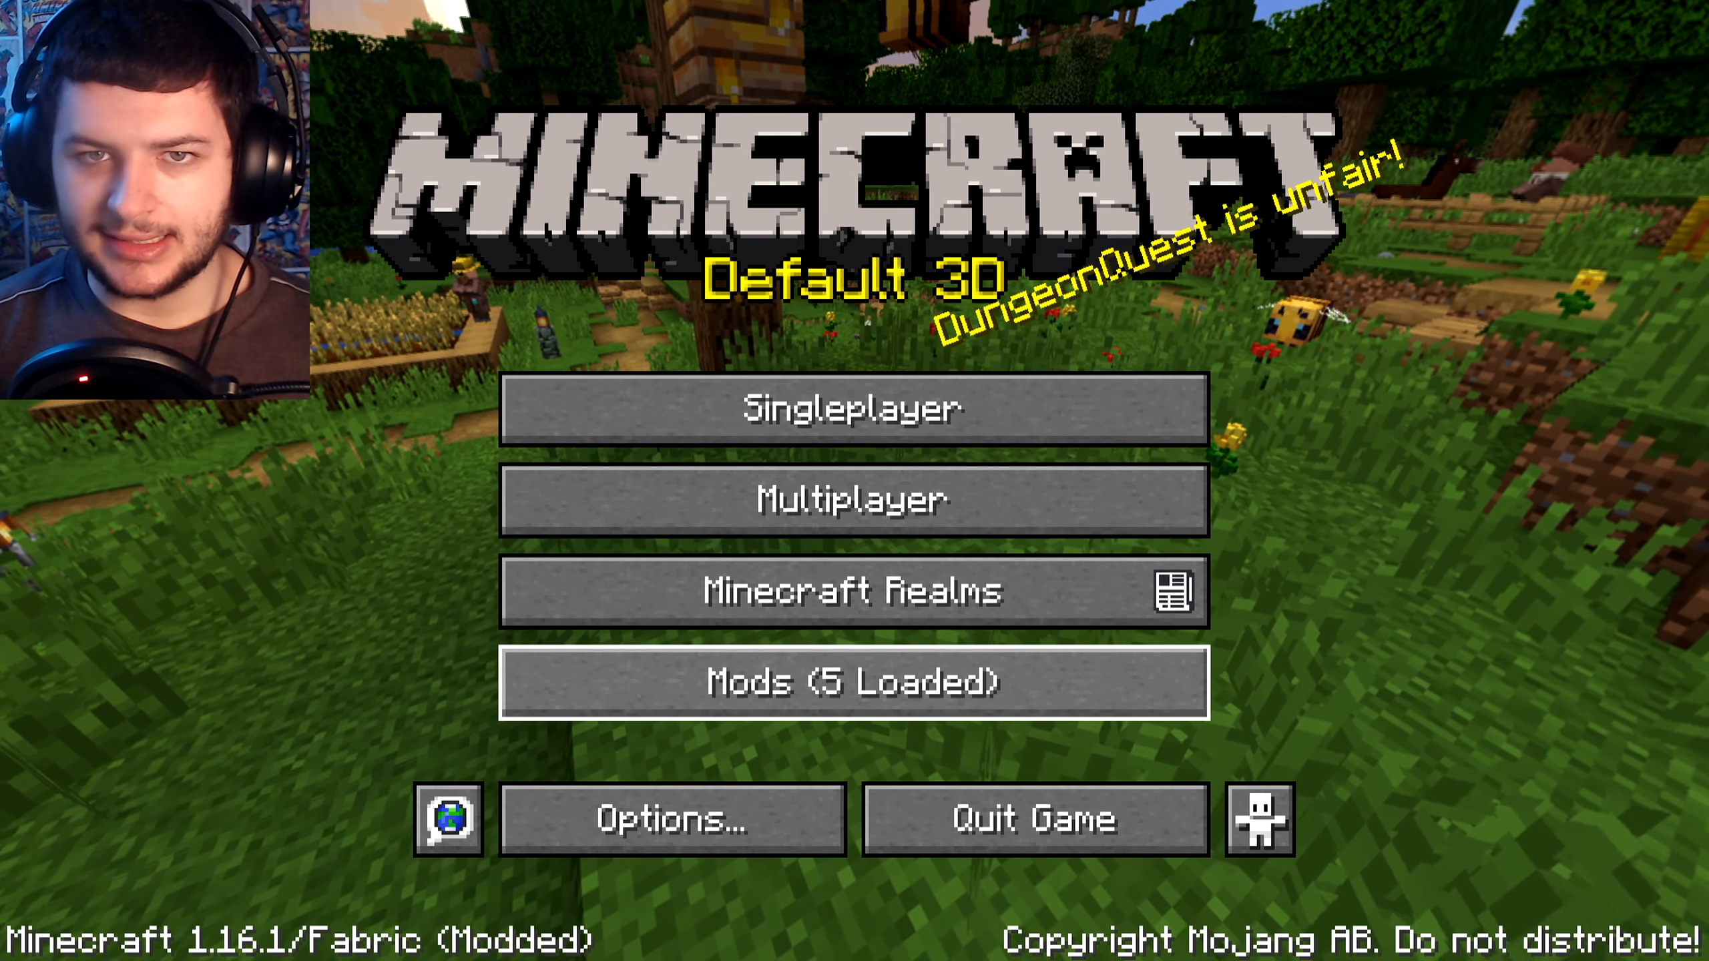
Step: Open the list of loaded mods and examine its entries down to Roughly Enough Items
{"action": "left_click", "coordinate": [855, 682]}
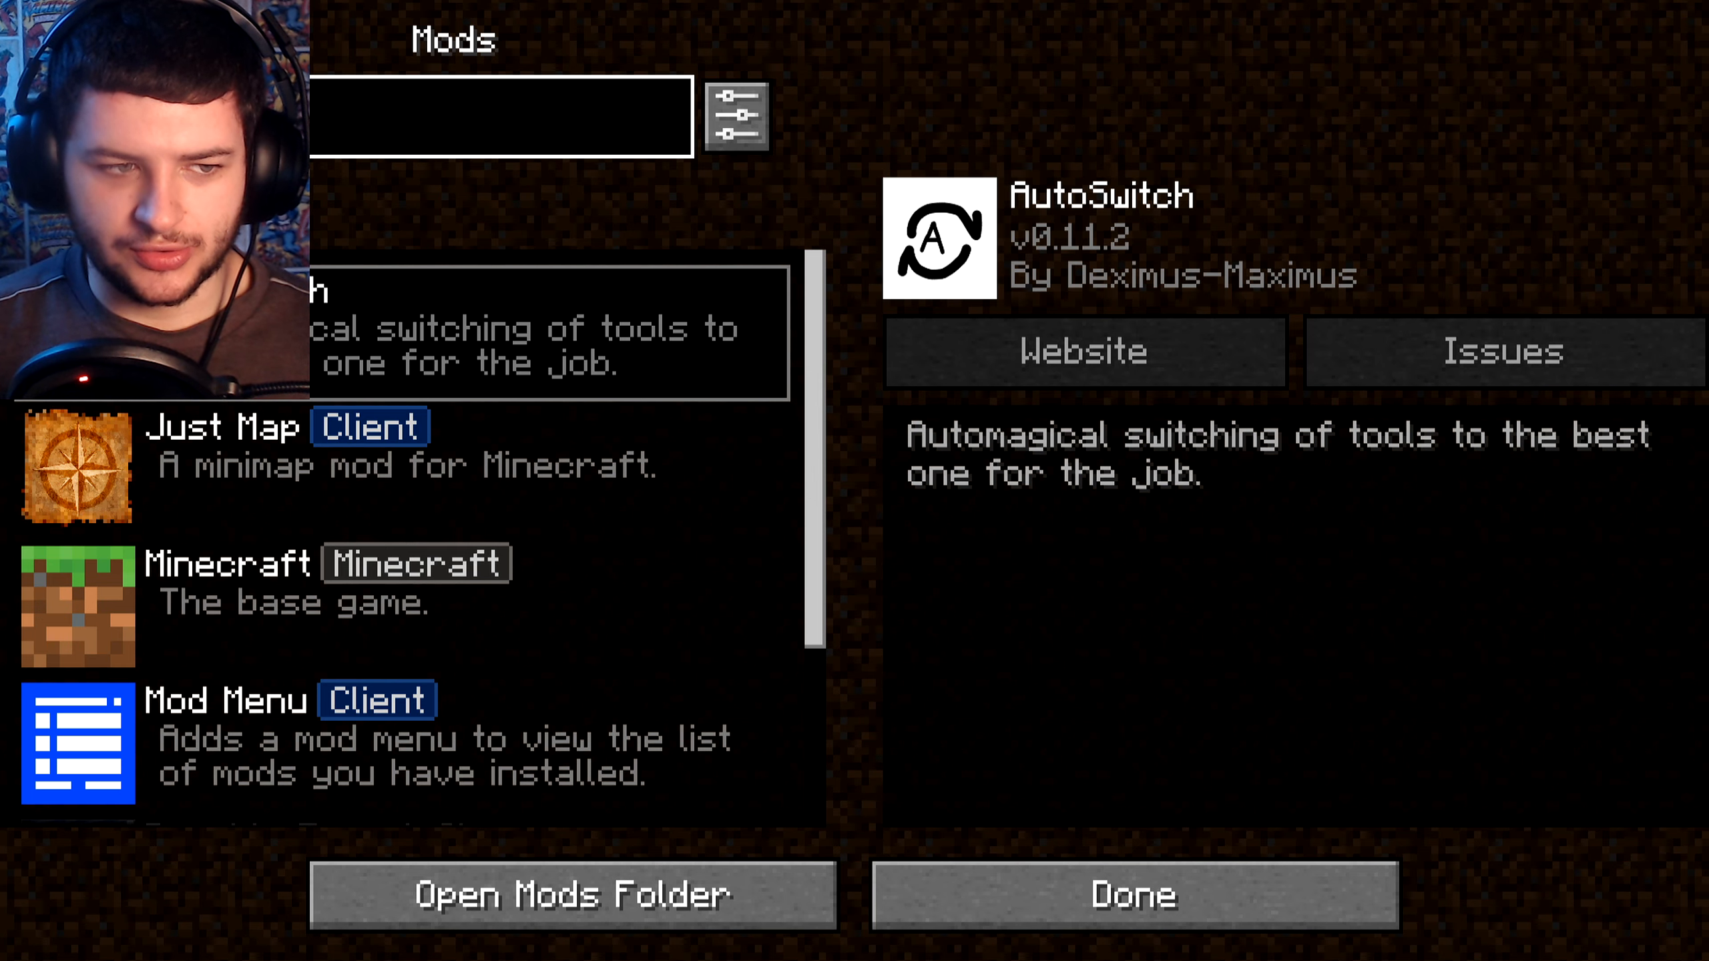
{"action": "left_click", "coordinate": [538, 333]}
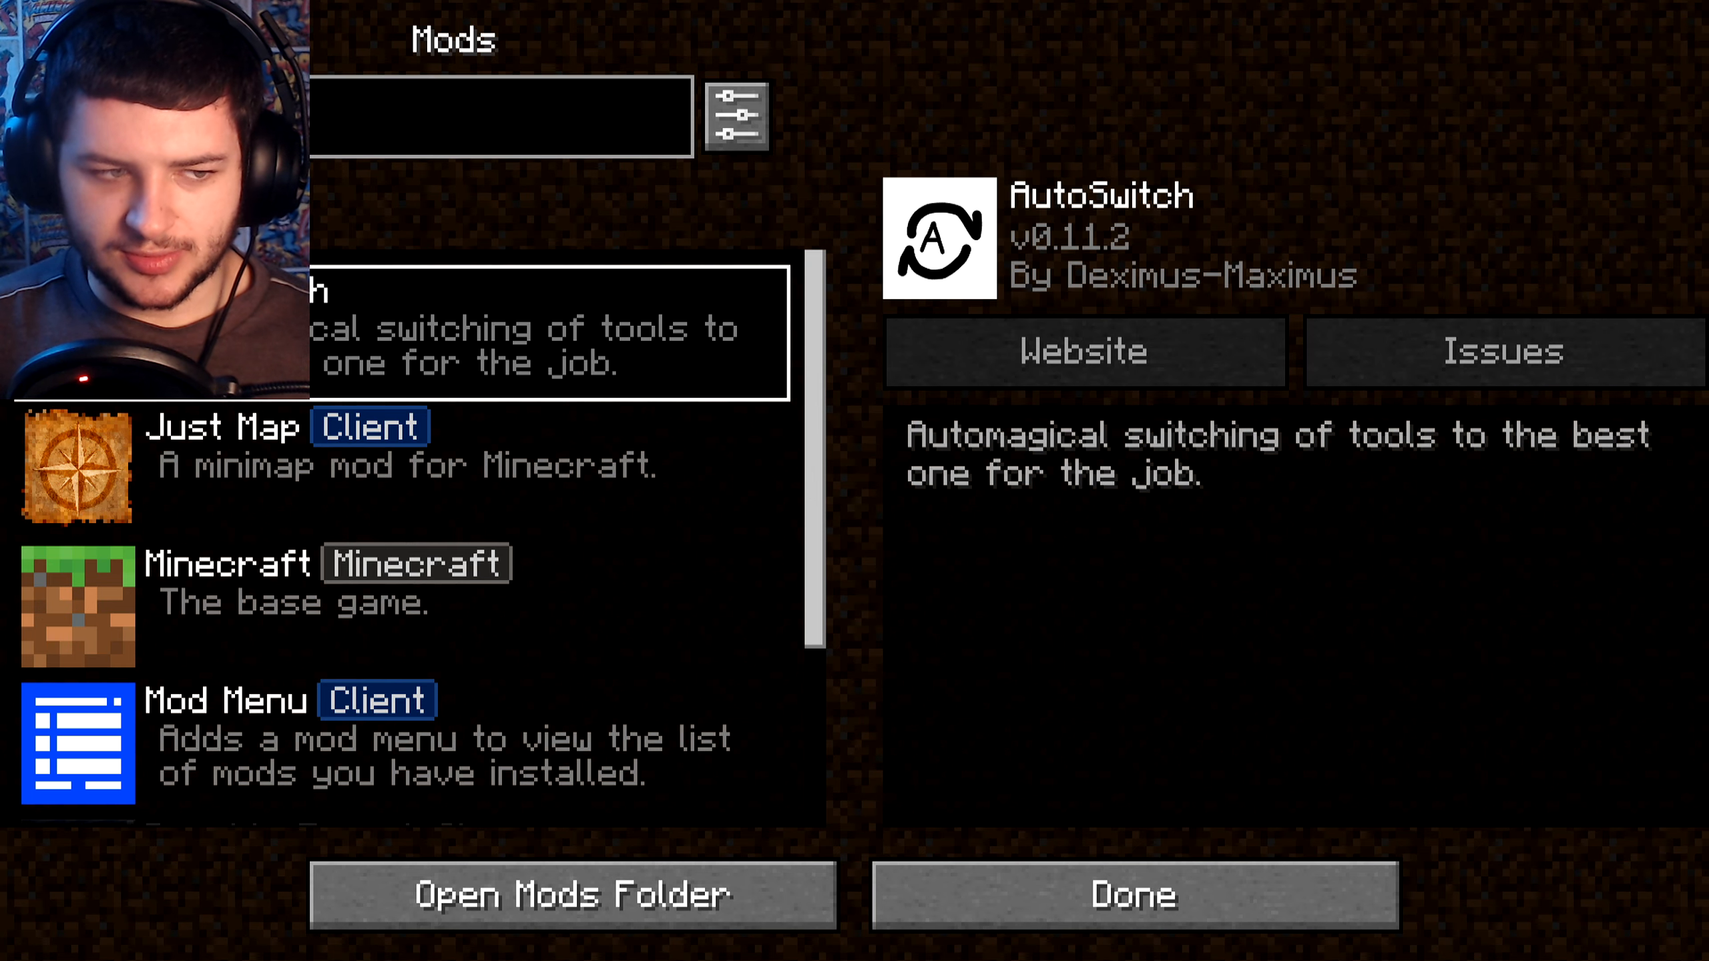
{"action": "scroll", "coordinate": [417, 538], "scroll_direction": "down", "scroll_amount": 3}
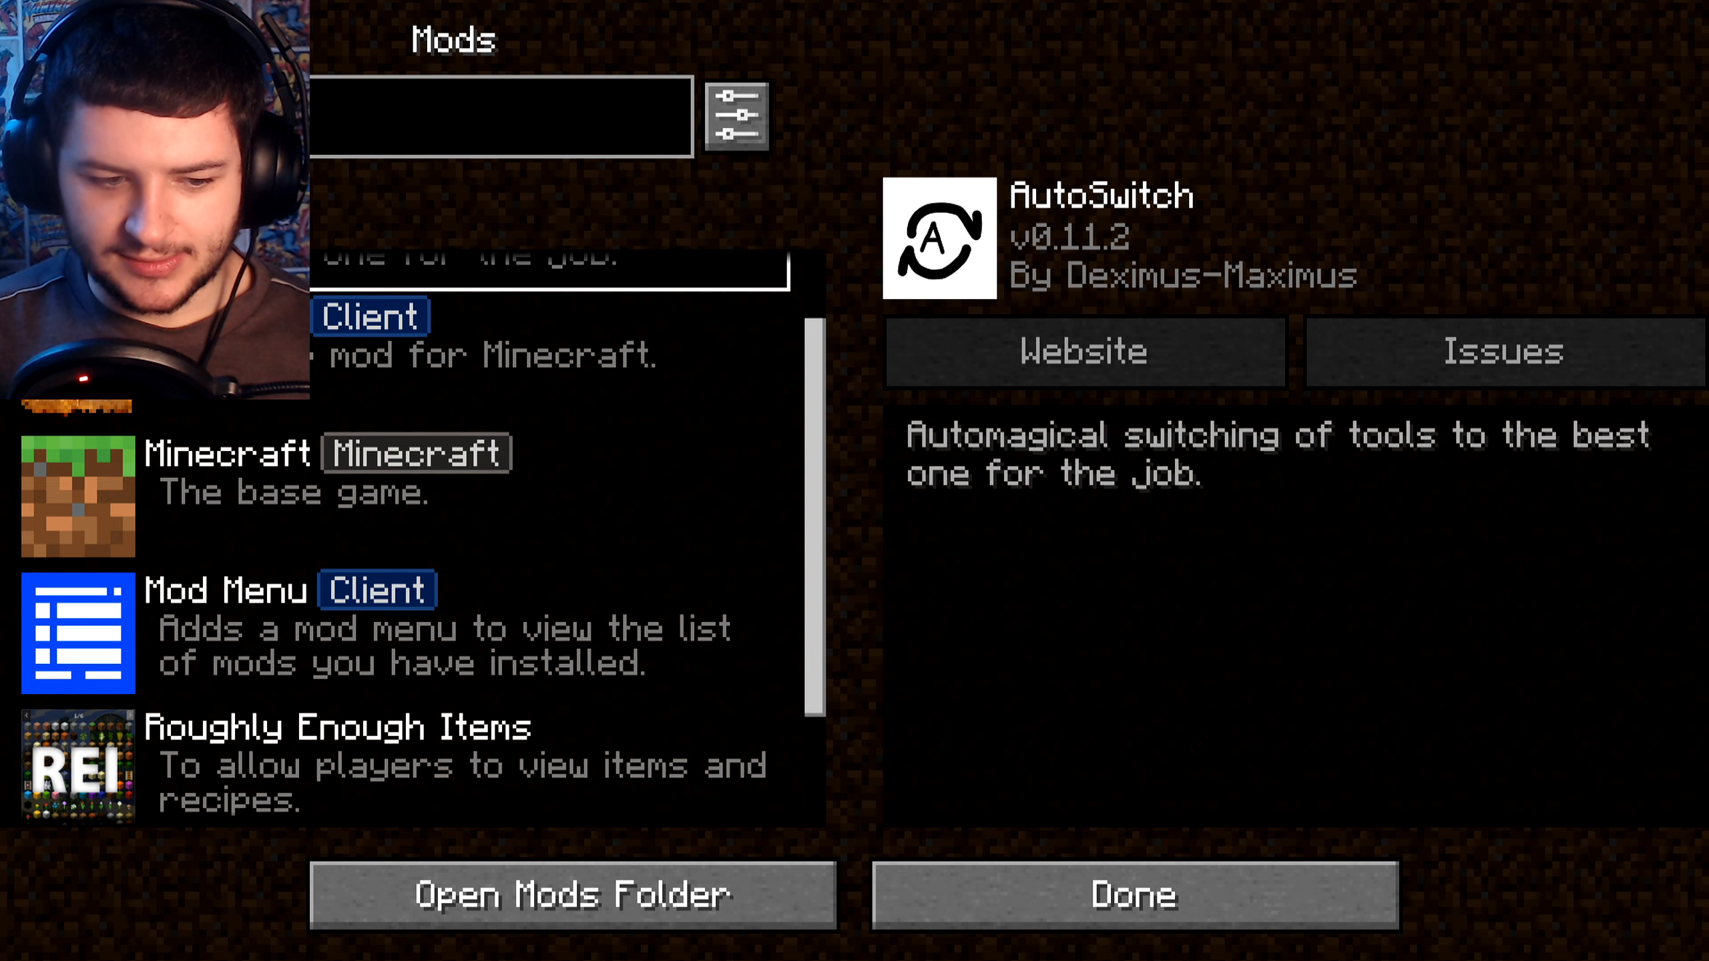
{"action": "scroll", "coordinate": [417, 673], "scroll_direction": "down", "scroll_amount": 3}
{"action": "left_click", "coordinate": [417, 743]}
{"action": "left_click", "coordinate": [418, 619]}
{"action": "left_click", "coordinate": [417, 481]}
{"action": "left_click", "coordinate": [417, 599]}
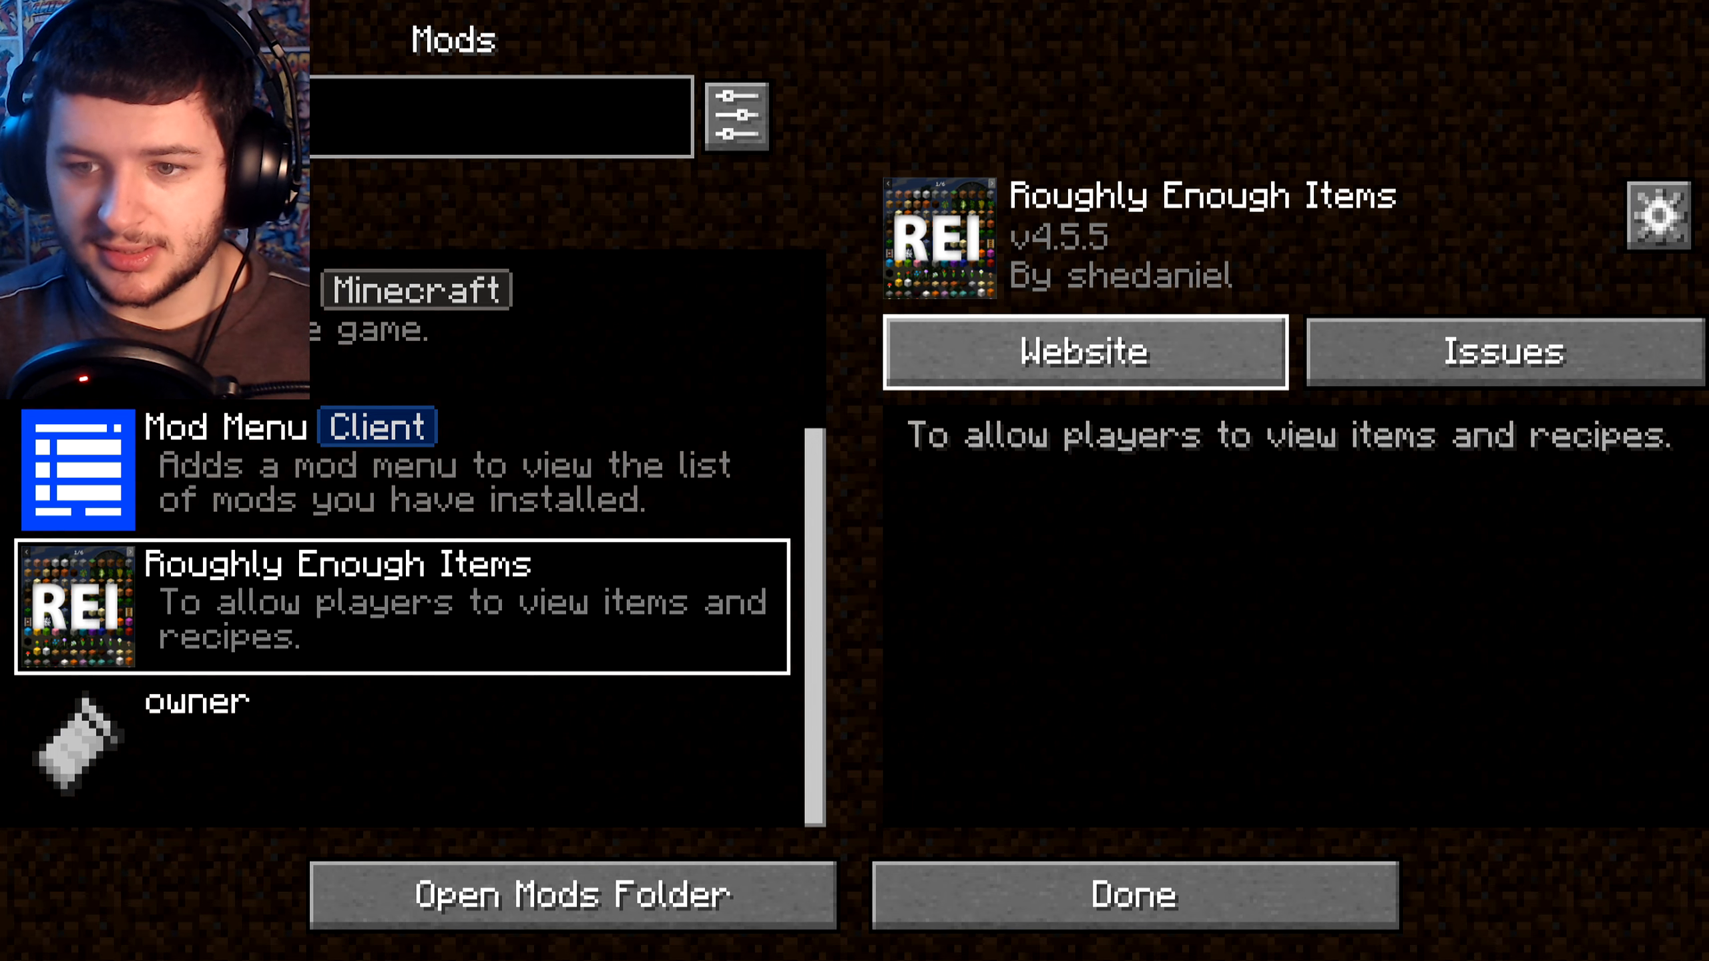
Step: Review the Minecraft and Just Map entries in the mods list, and return to the title screen
{"action": "left_click", "coordinate": [431, 478]}
{"action": "key", "text": "Up"}
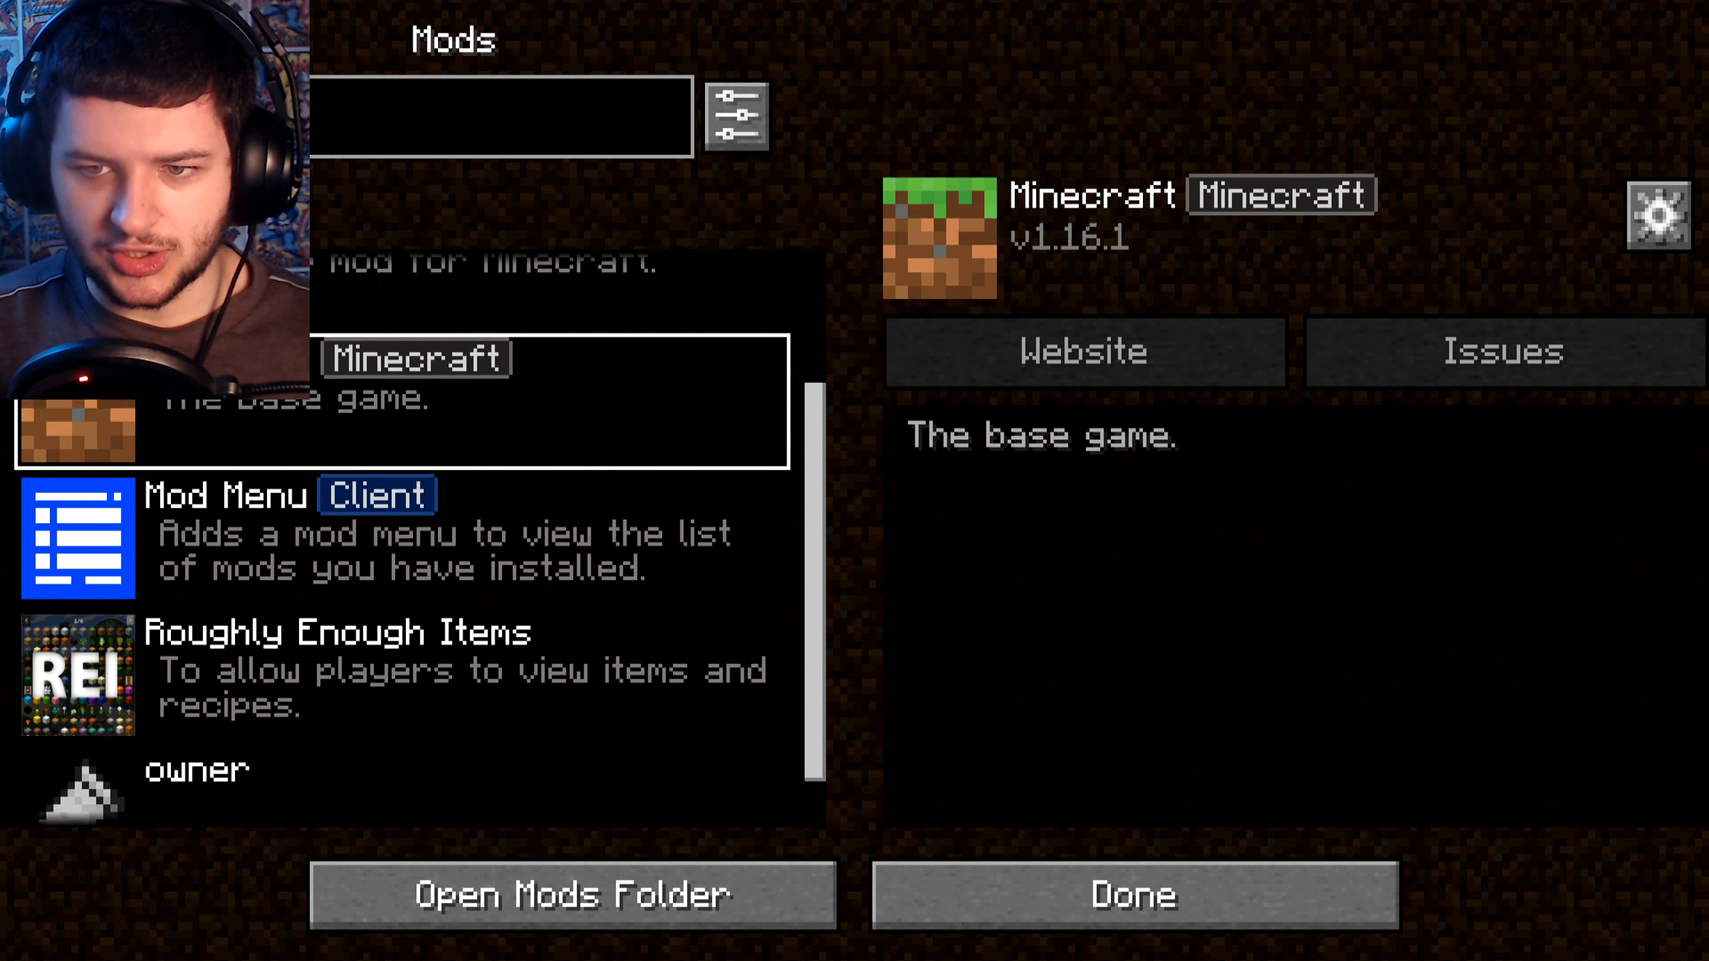
{"action": "key", "text": "Up"}
{"action": "key", "text": "Up"}
{"action": "key", "text": "Down"}
{"action": "key", "text": "Tab"}
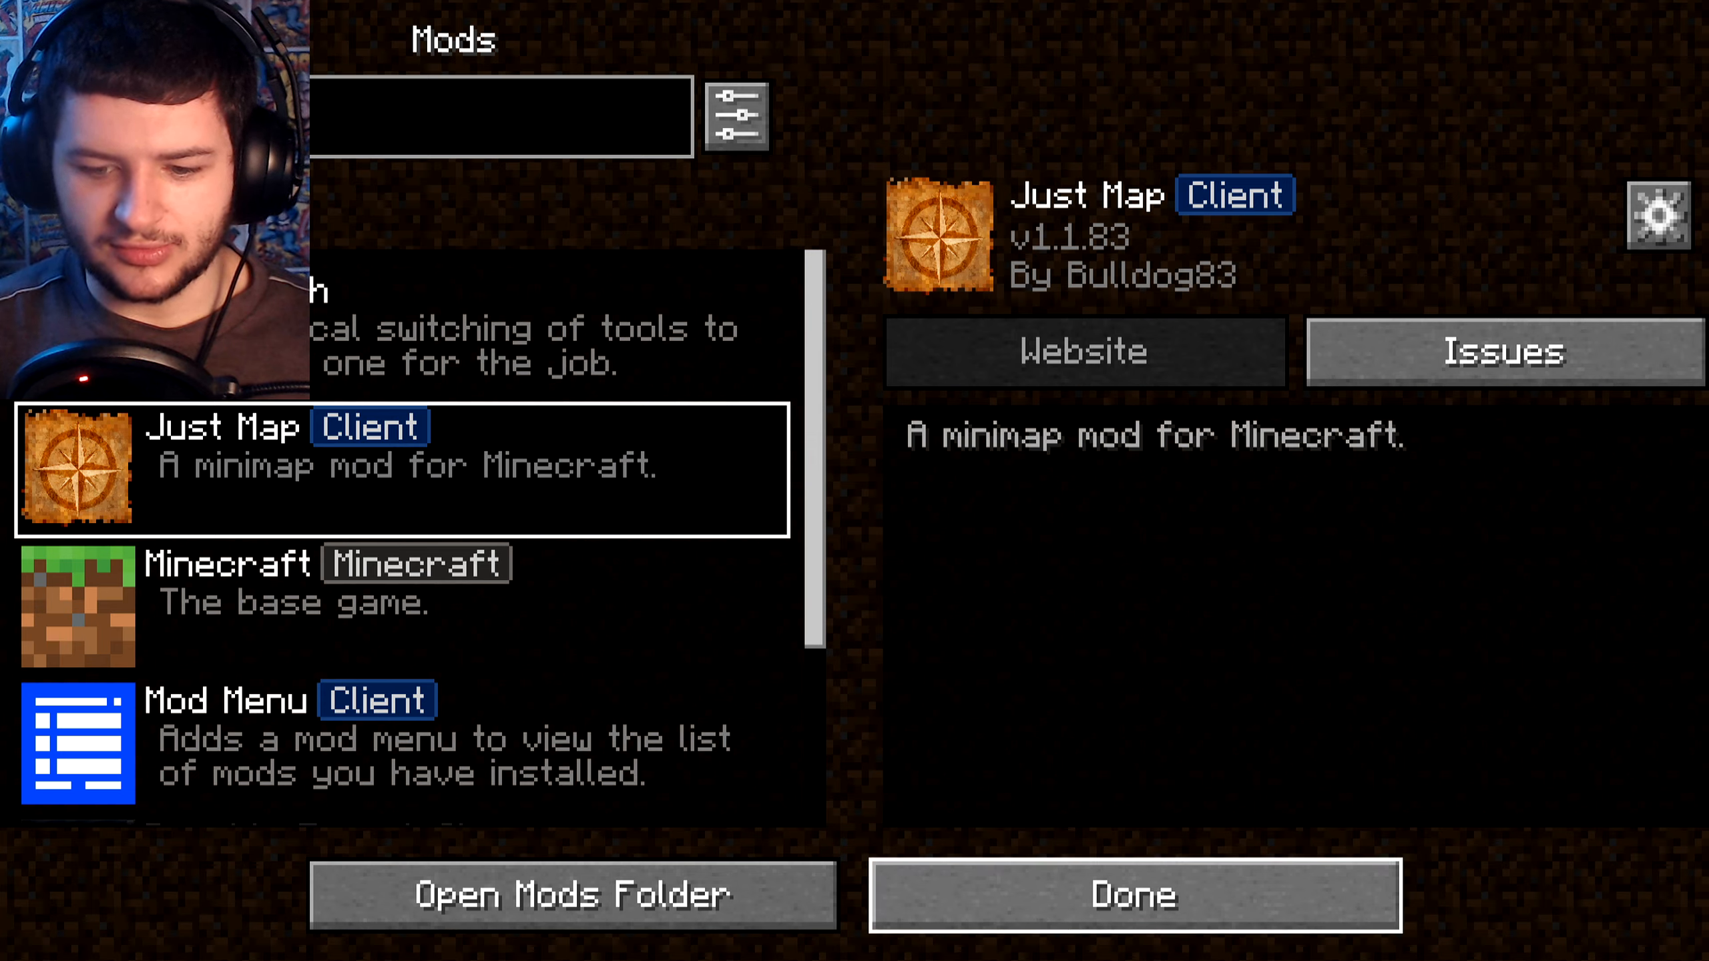
{"action": "key", "text": "Return"}
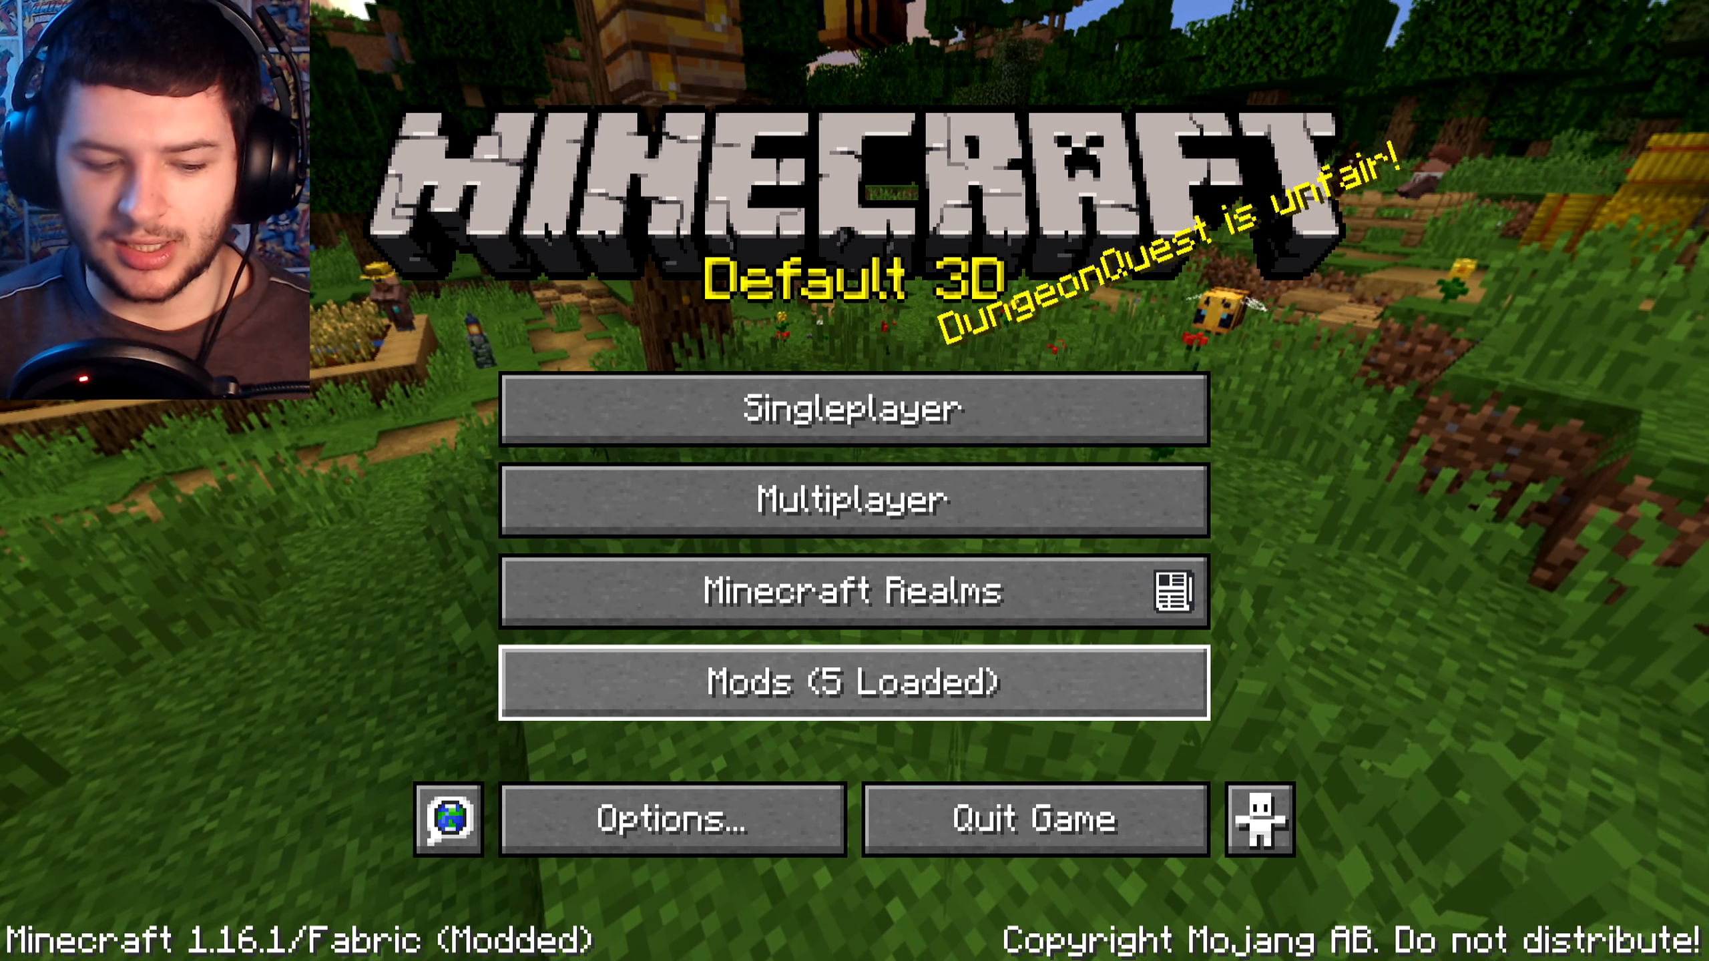
Step: Load the singleplayer world "New World" saved in version 1.16.1
{"action": "key", "text": "Tab"}
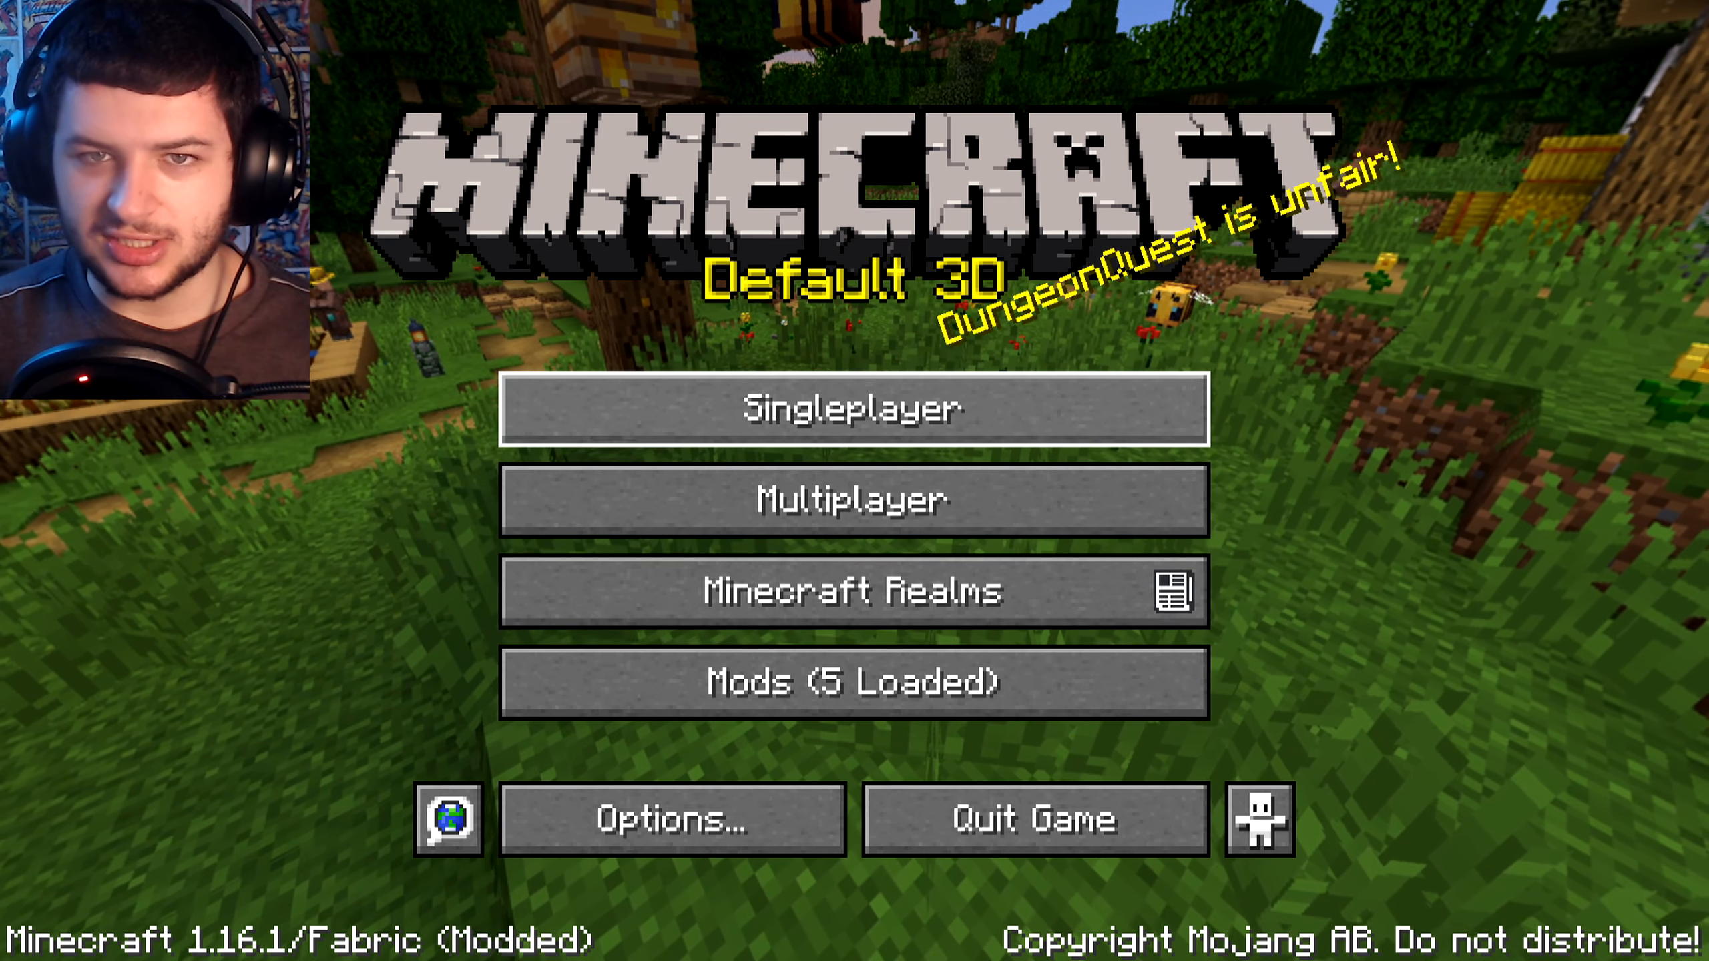
{"action": "key", "text": "Return"}
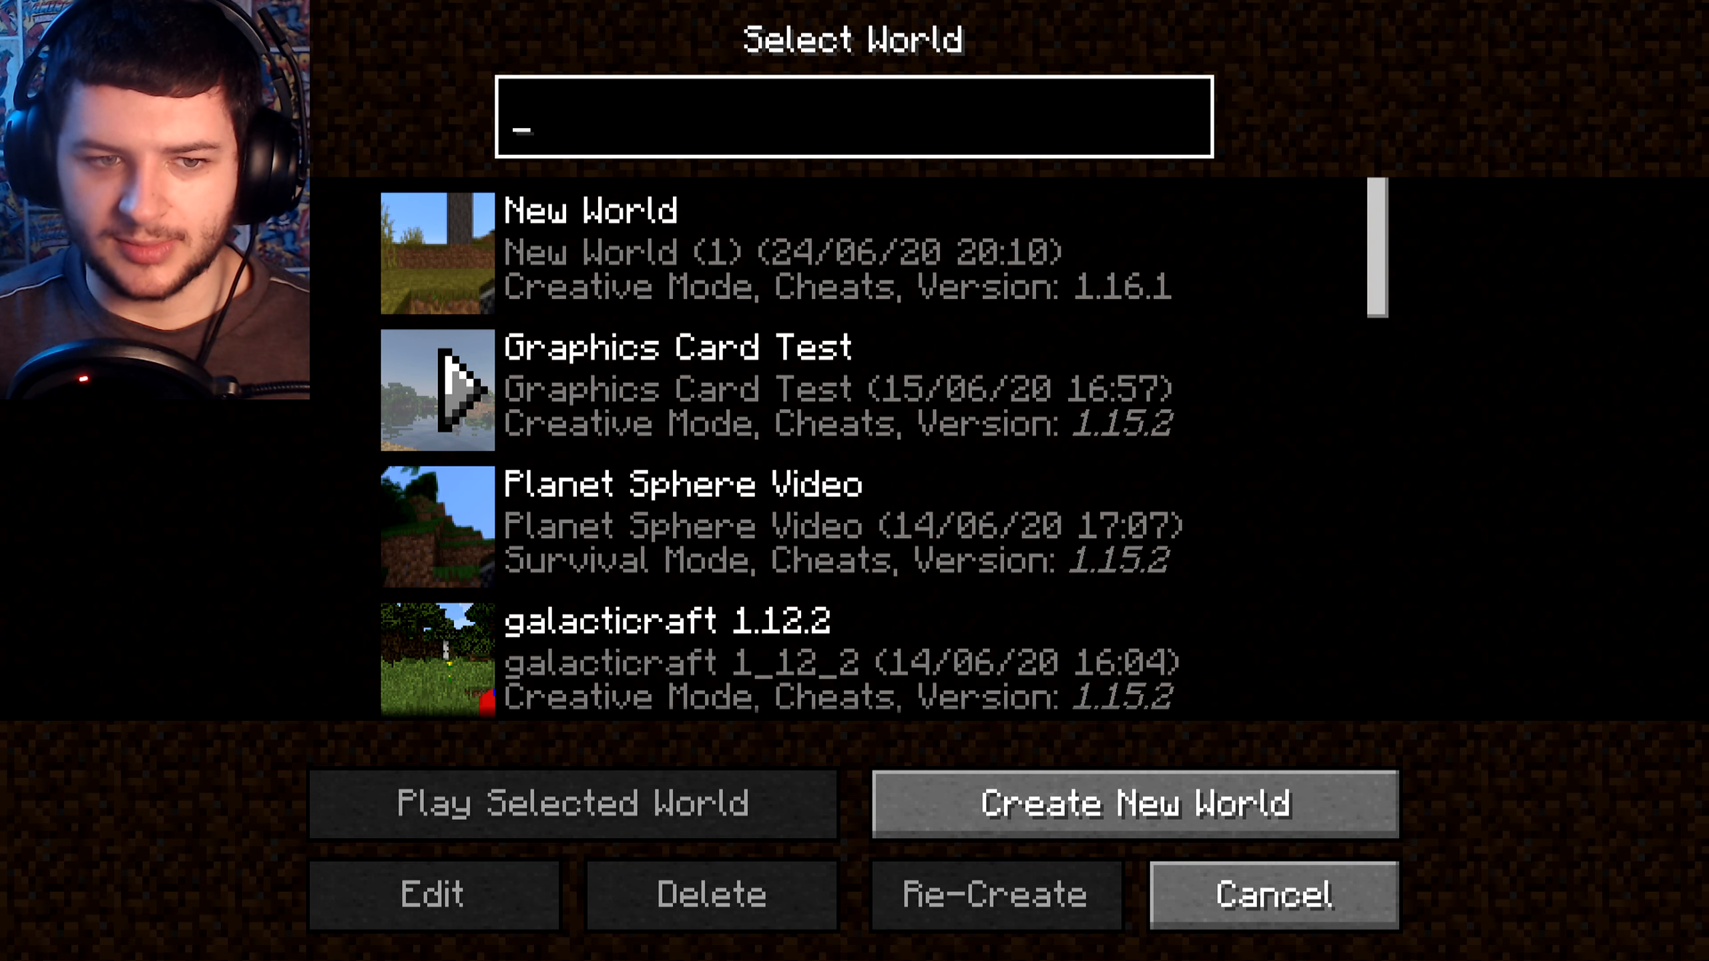
{"action": "left_click", "coordinate": [434, 254]}
{"action": "left_click", "coordinate": [434, 254]}
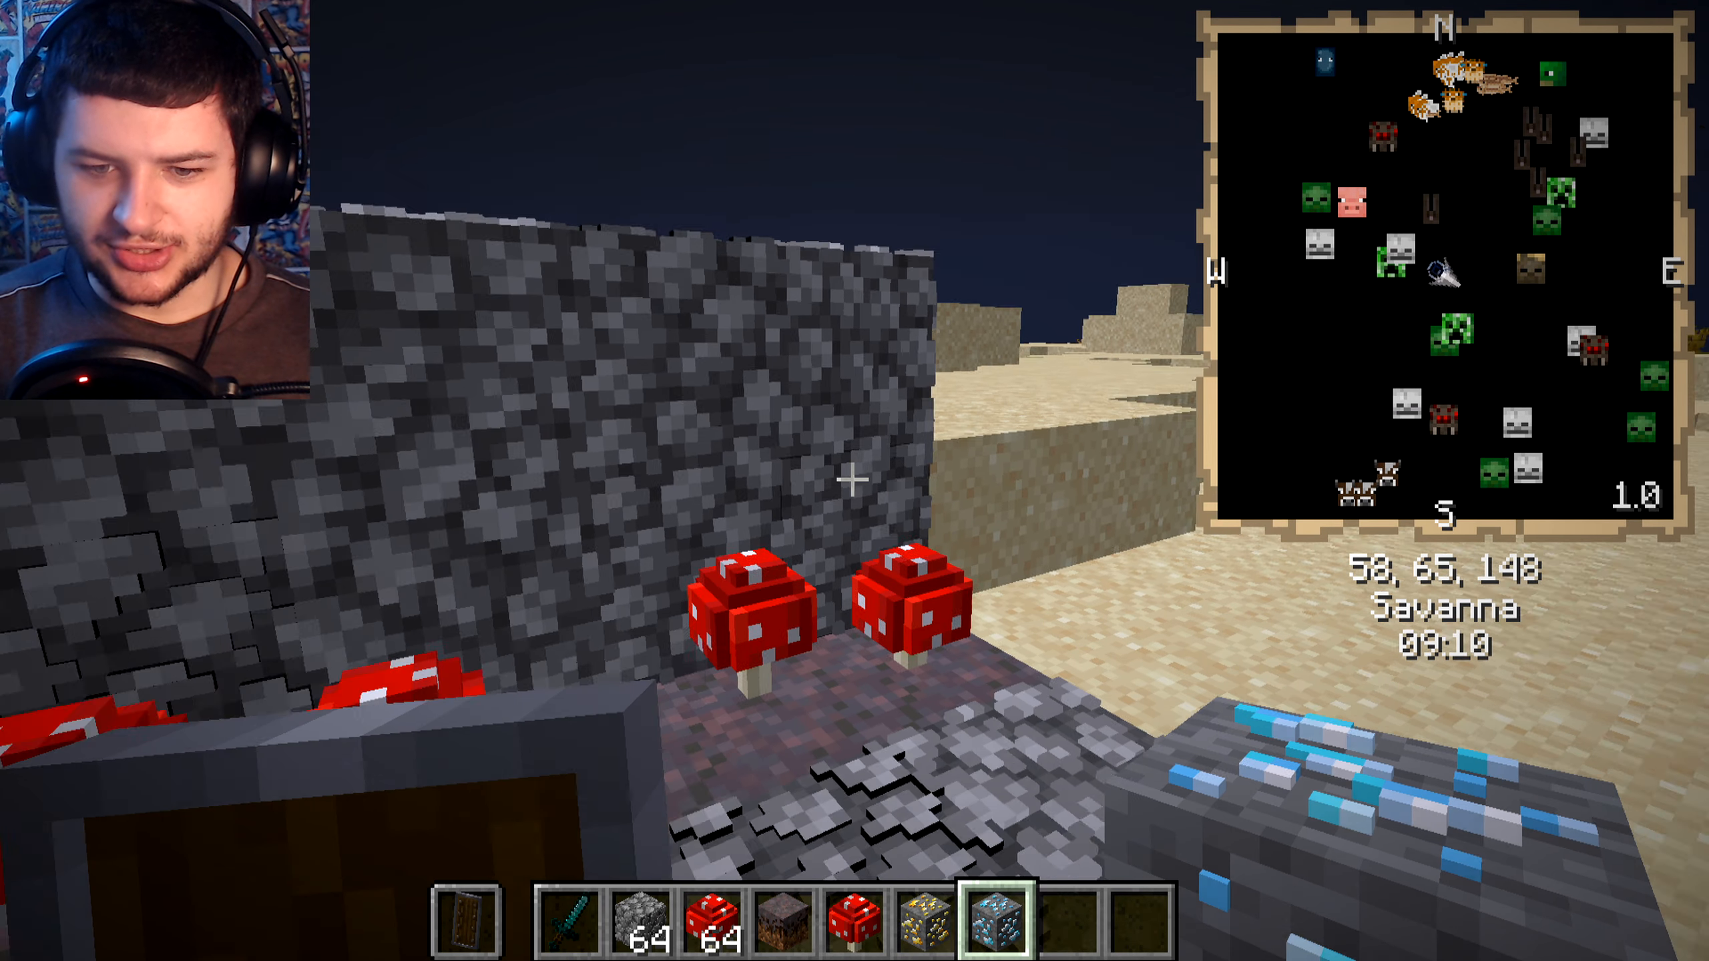
Step: Walk around and onto the cobblestone structure while examining the Just Map minimap
{"action": "key", "text": "s"}
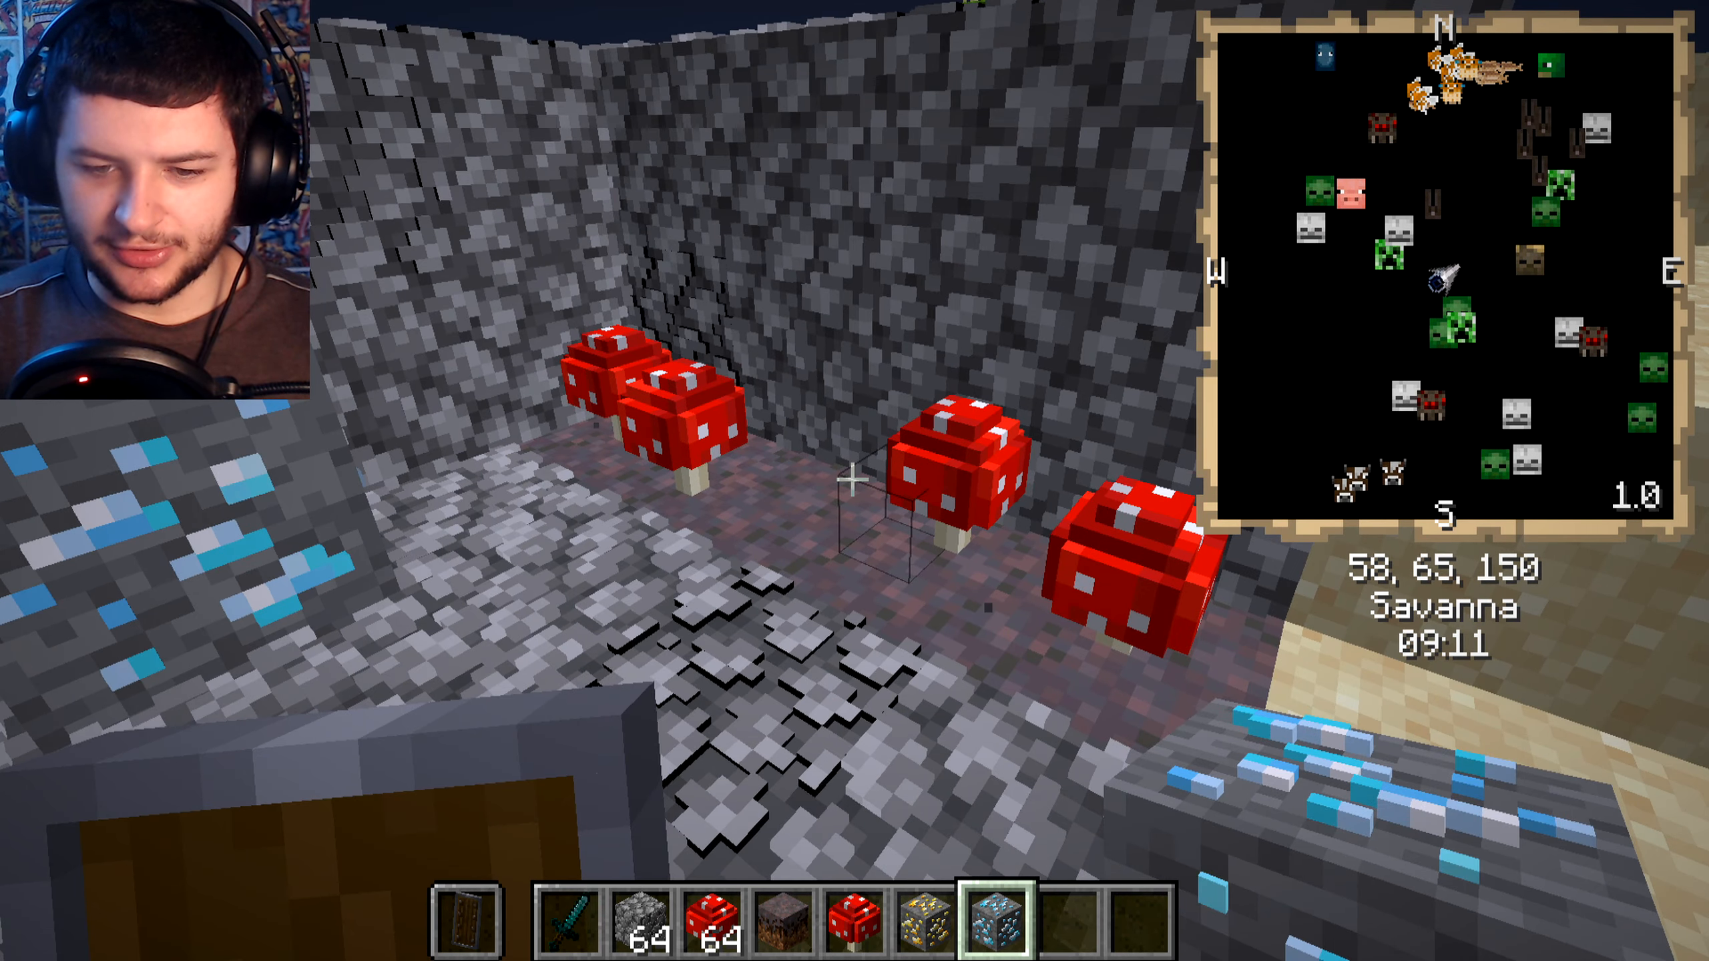
{"action": "key", "text": "w"}
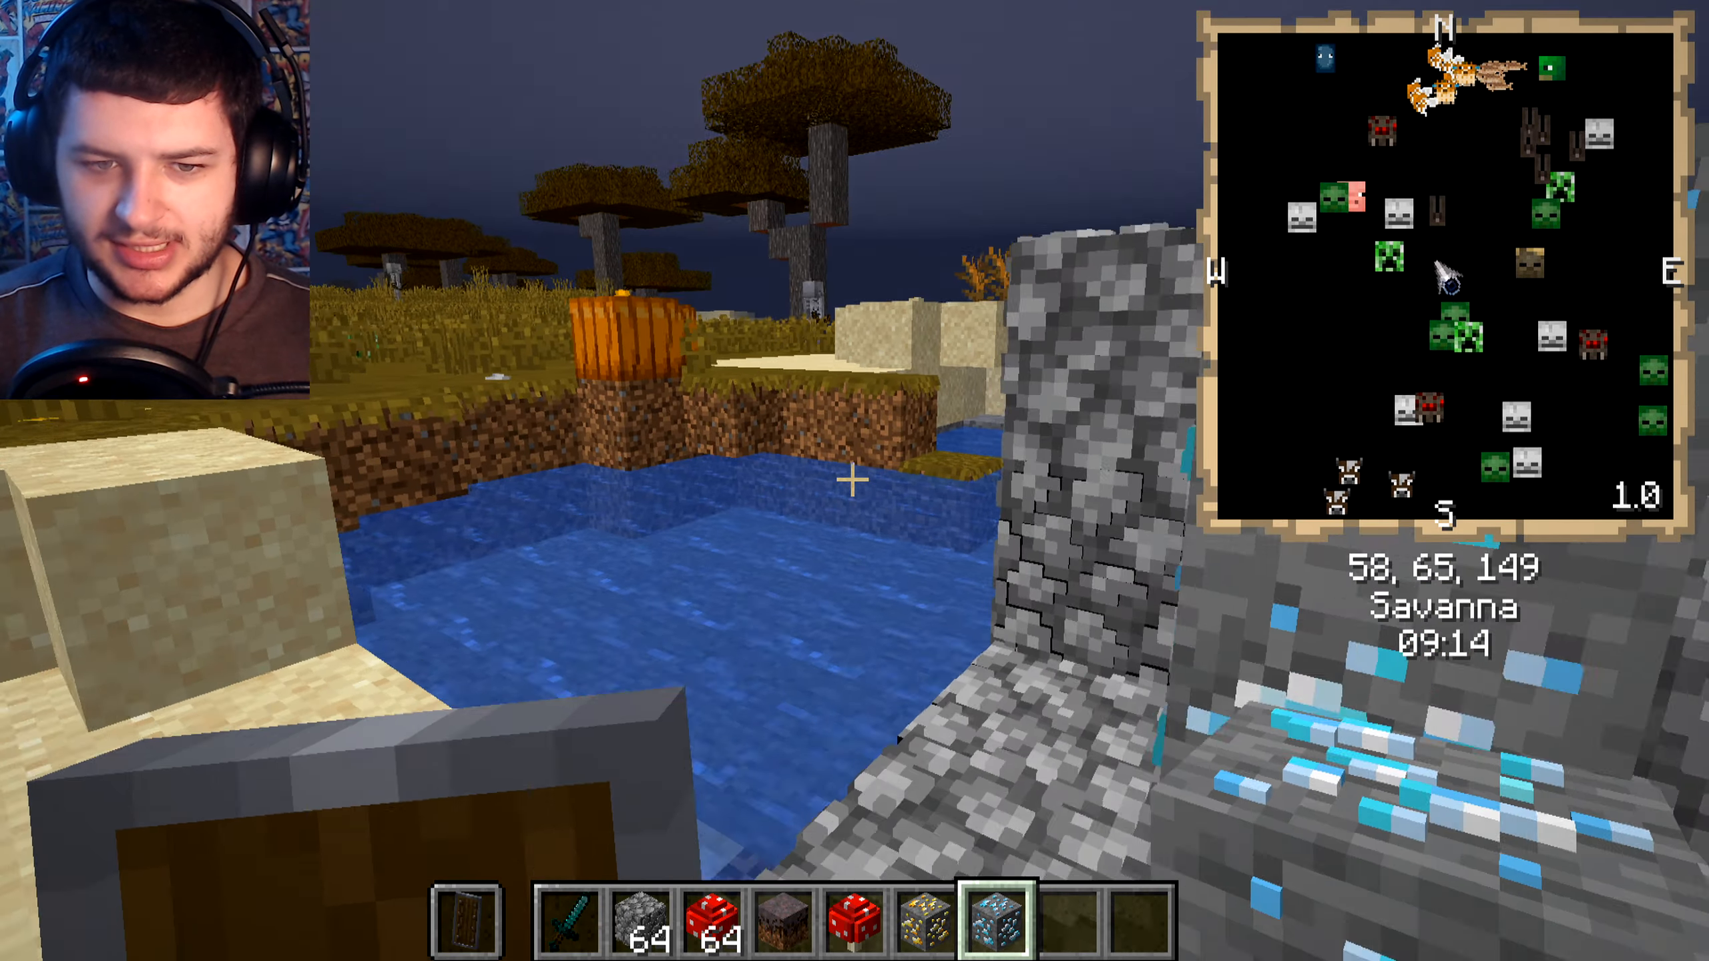
{"action": "key", "text": "s"}
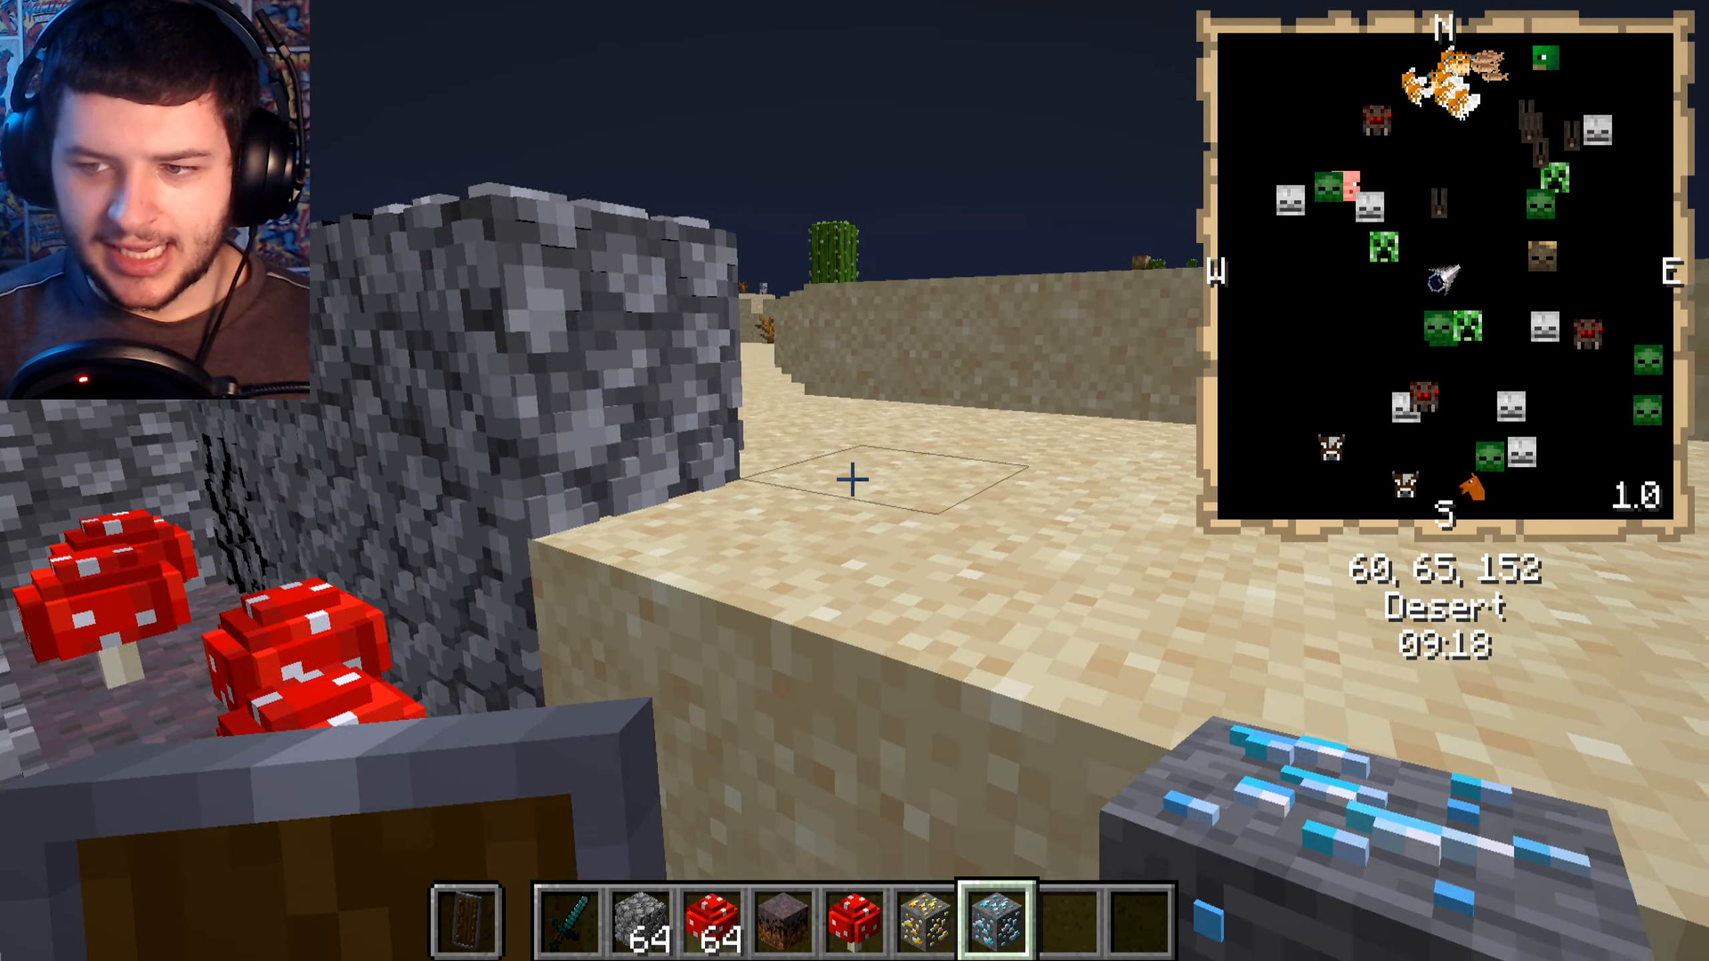
{"action": "key", "text": "w"}
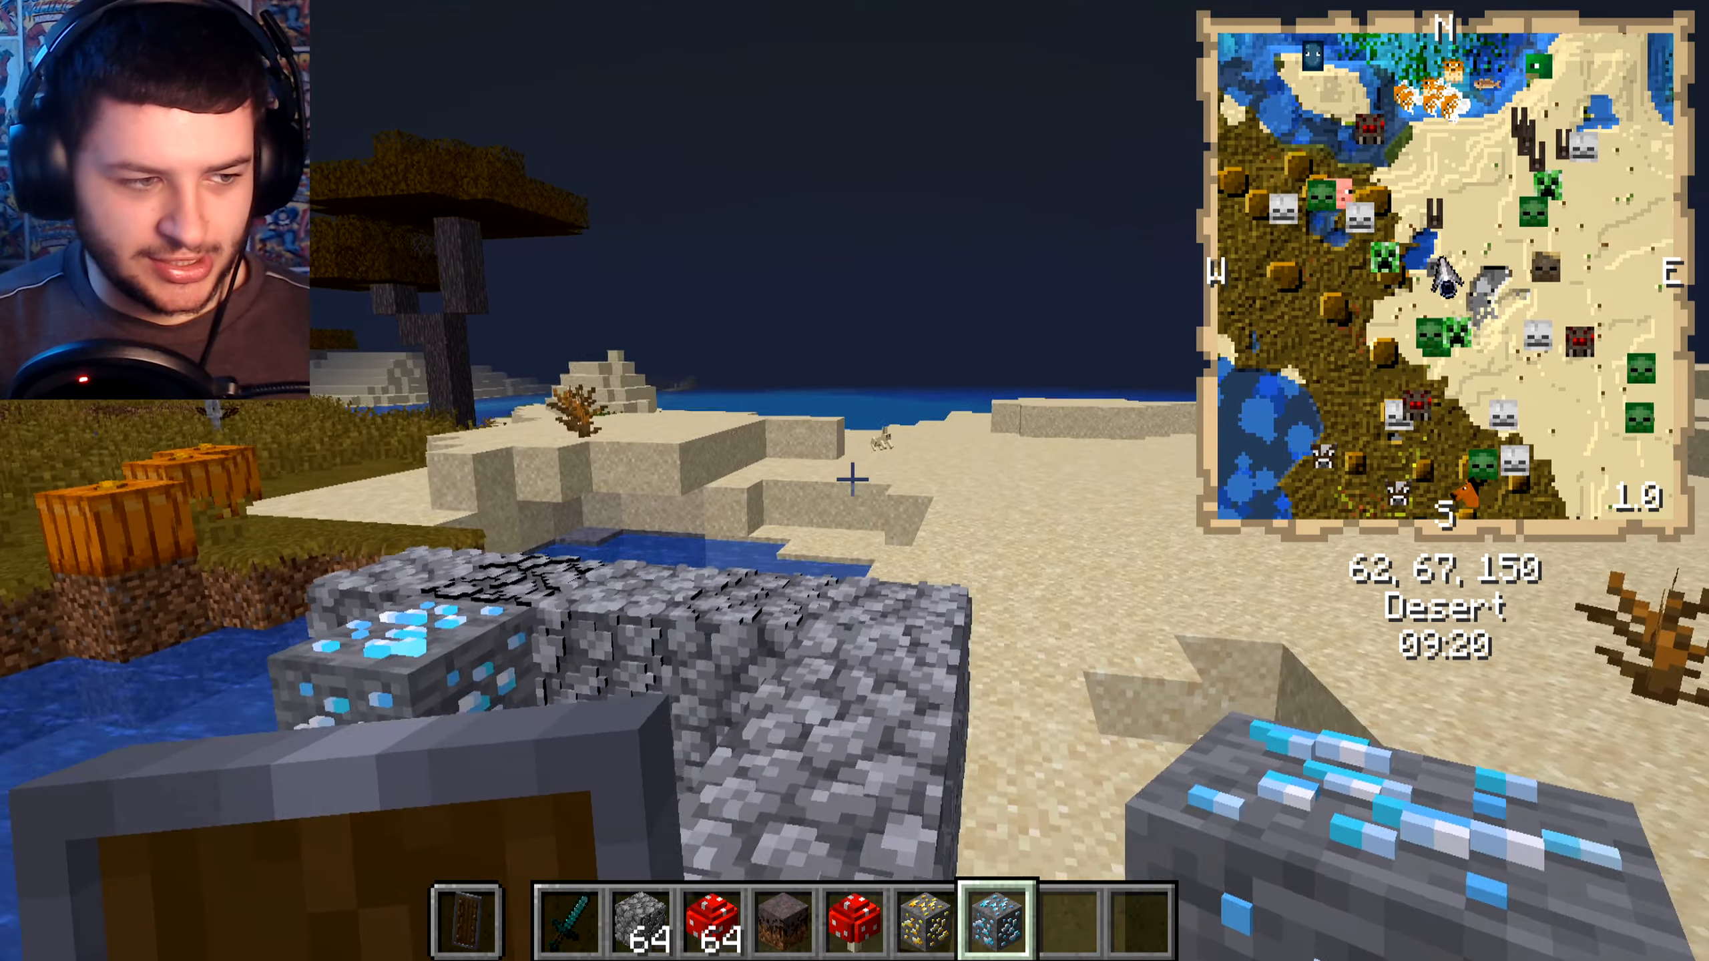
{"action": "key", "text": "w"}
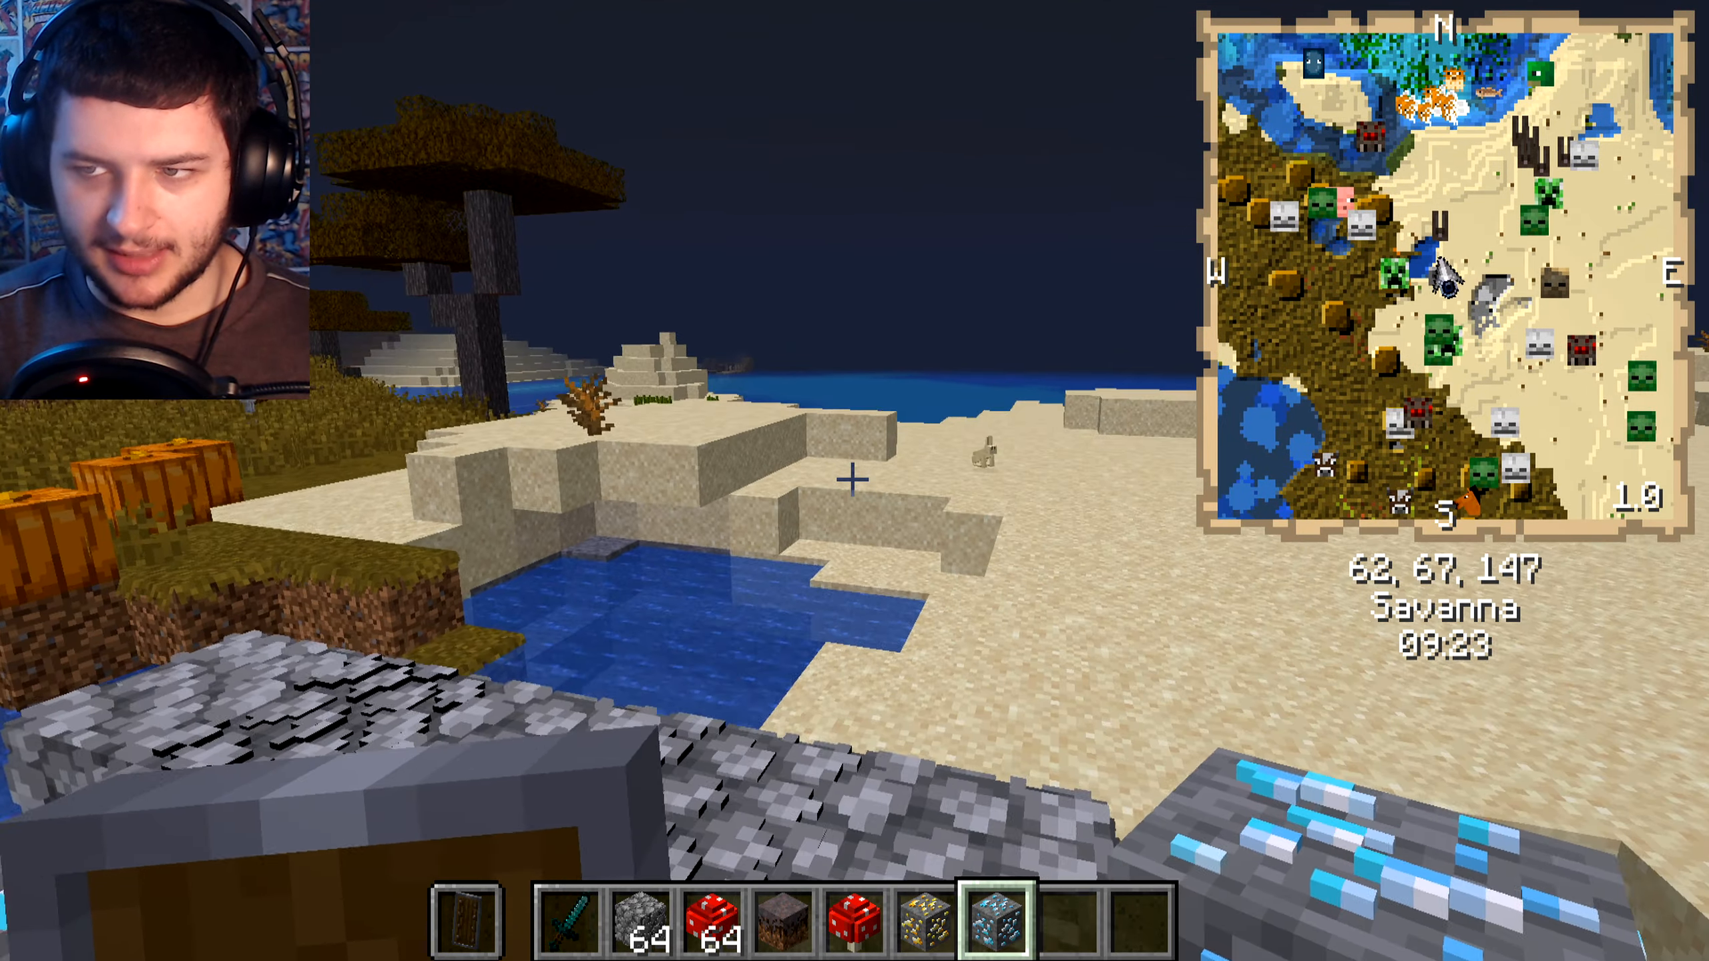
Step: Open the full-screen world map, examine it at different zoom levels, and return to the game
{"action": "key", "text": "m"}
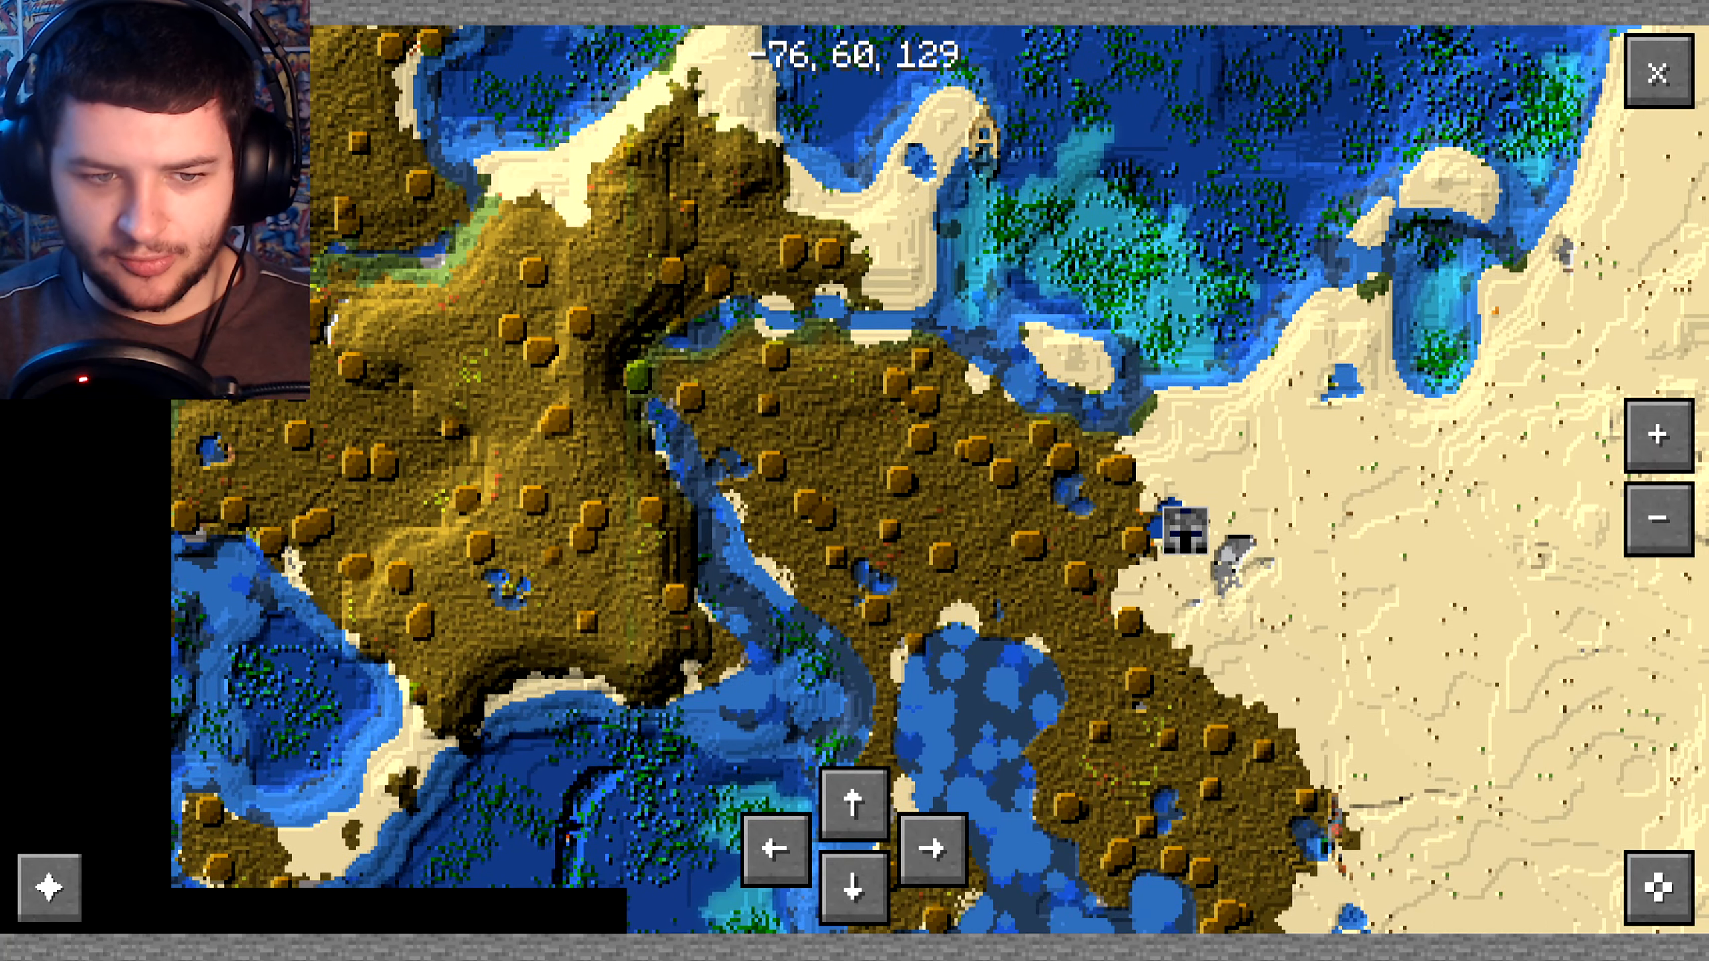
{"action": "scroll", "coordinate": [1144, 511], "scroll_direction": "up", "scroll_amount": 2}
{"action": "scroll", "coordinate": [1143, 511], "scroll_direction": "down", "scroll_amount": 1}
{"action": "key", "text": "m"}
{"action": "key", "text": "m"}
{"action": "key", "text": "m"}
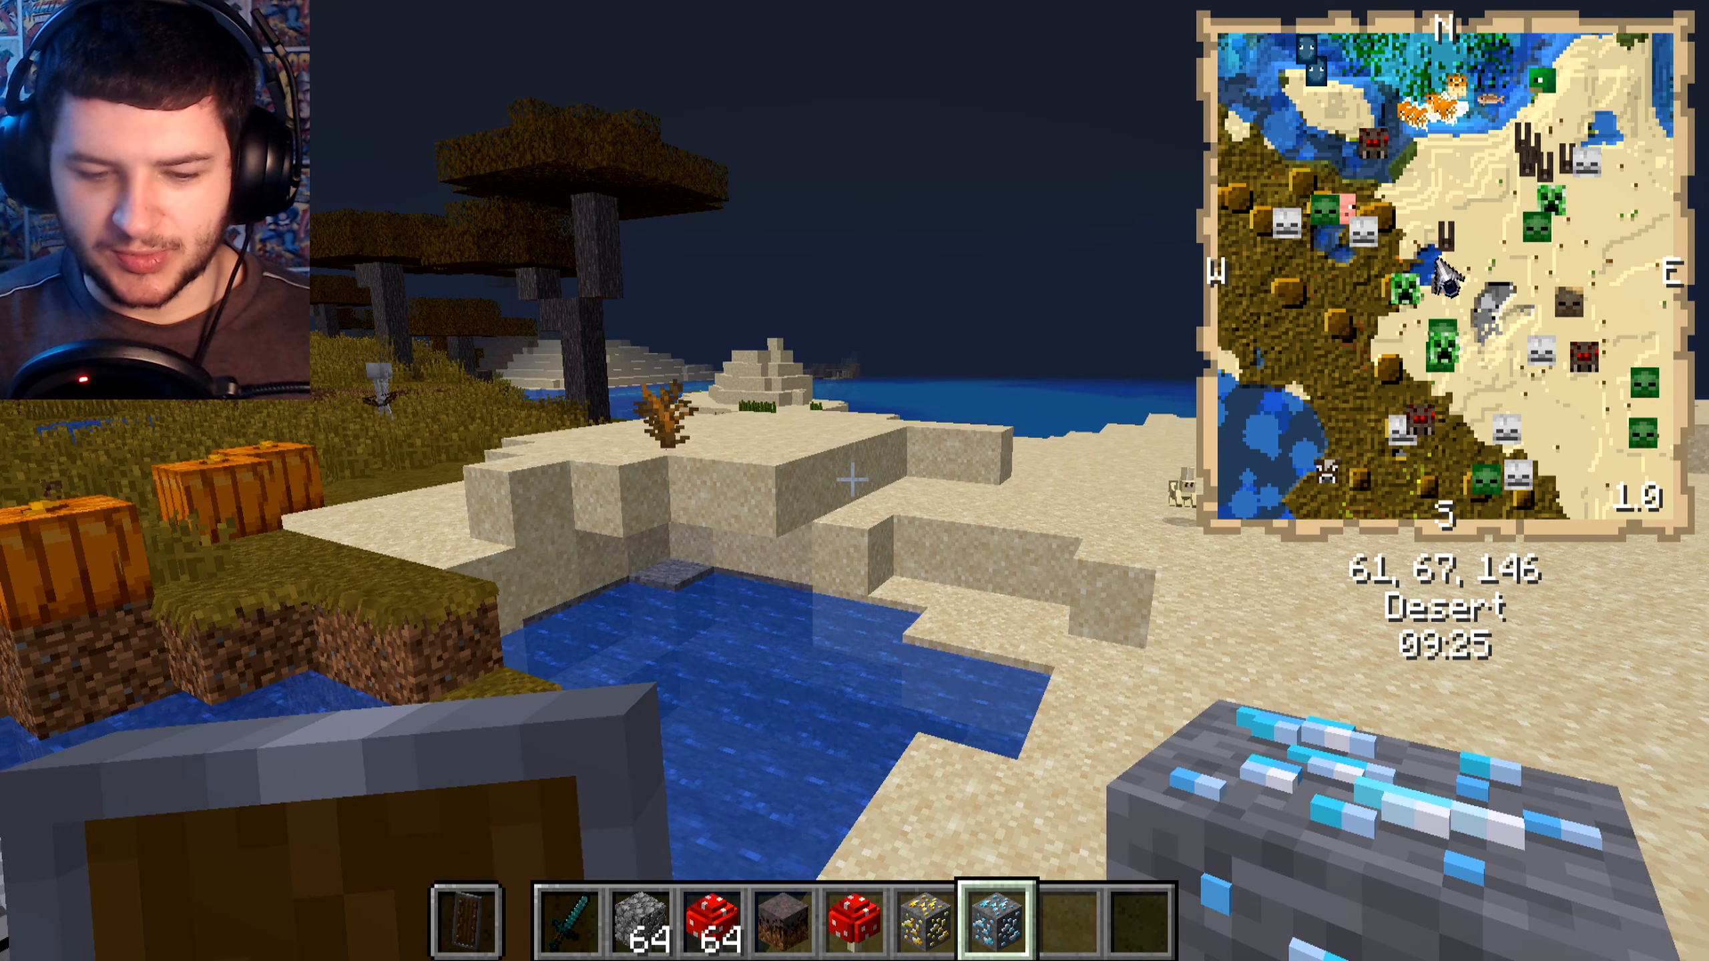
Step: Browse the Roughly Enough Items list in the inventory to page 4, view the tripwire hook's crafting recipe, and return to the game
{"action": "key", "text": "e"}
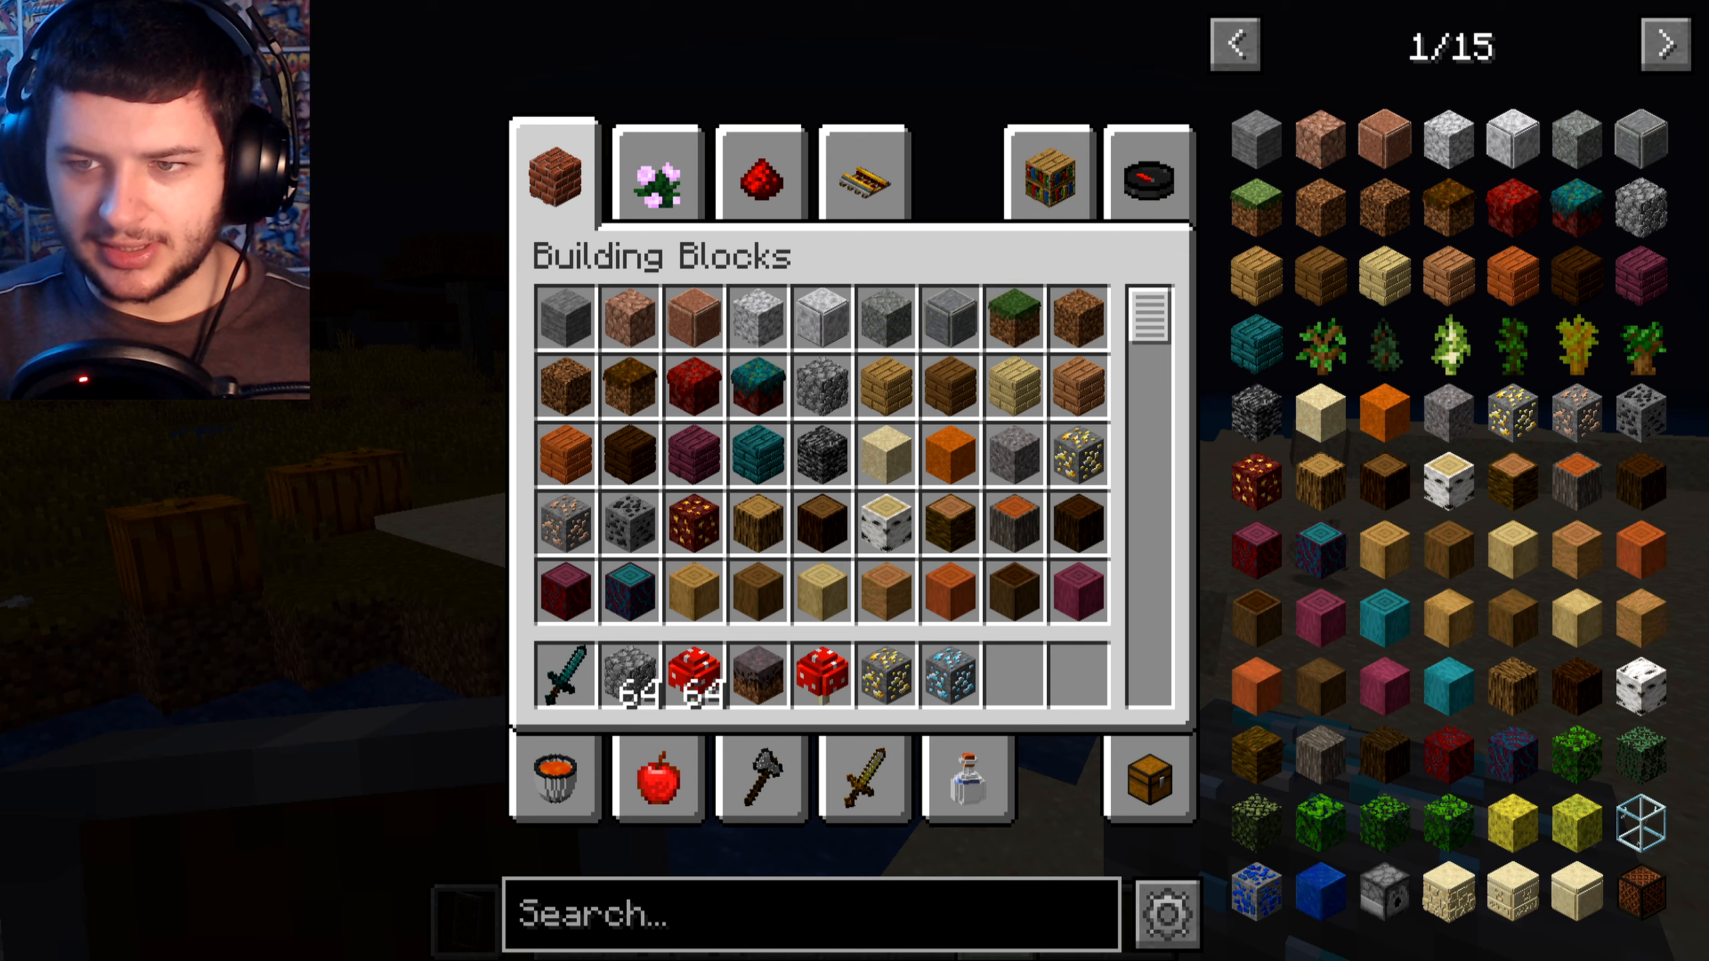
{"action": "left_click", "coordinate": [1666, 45]}
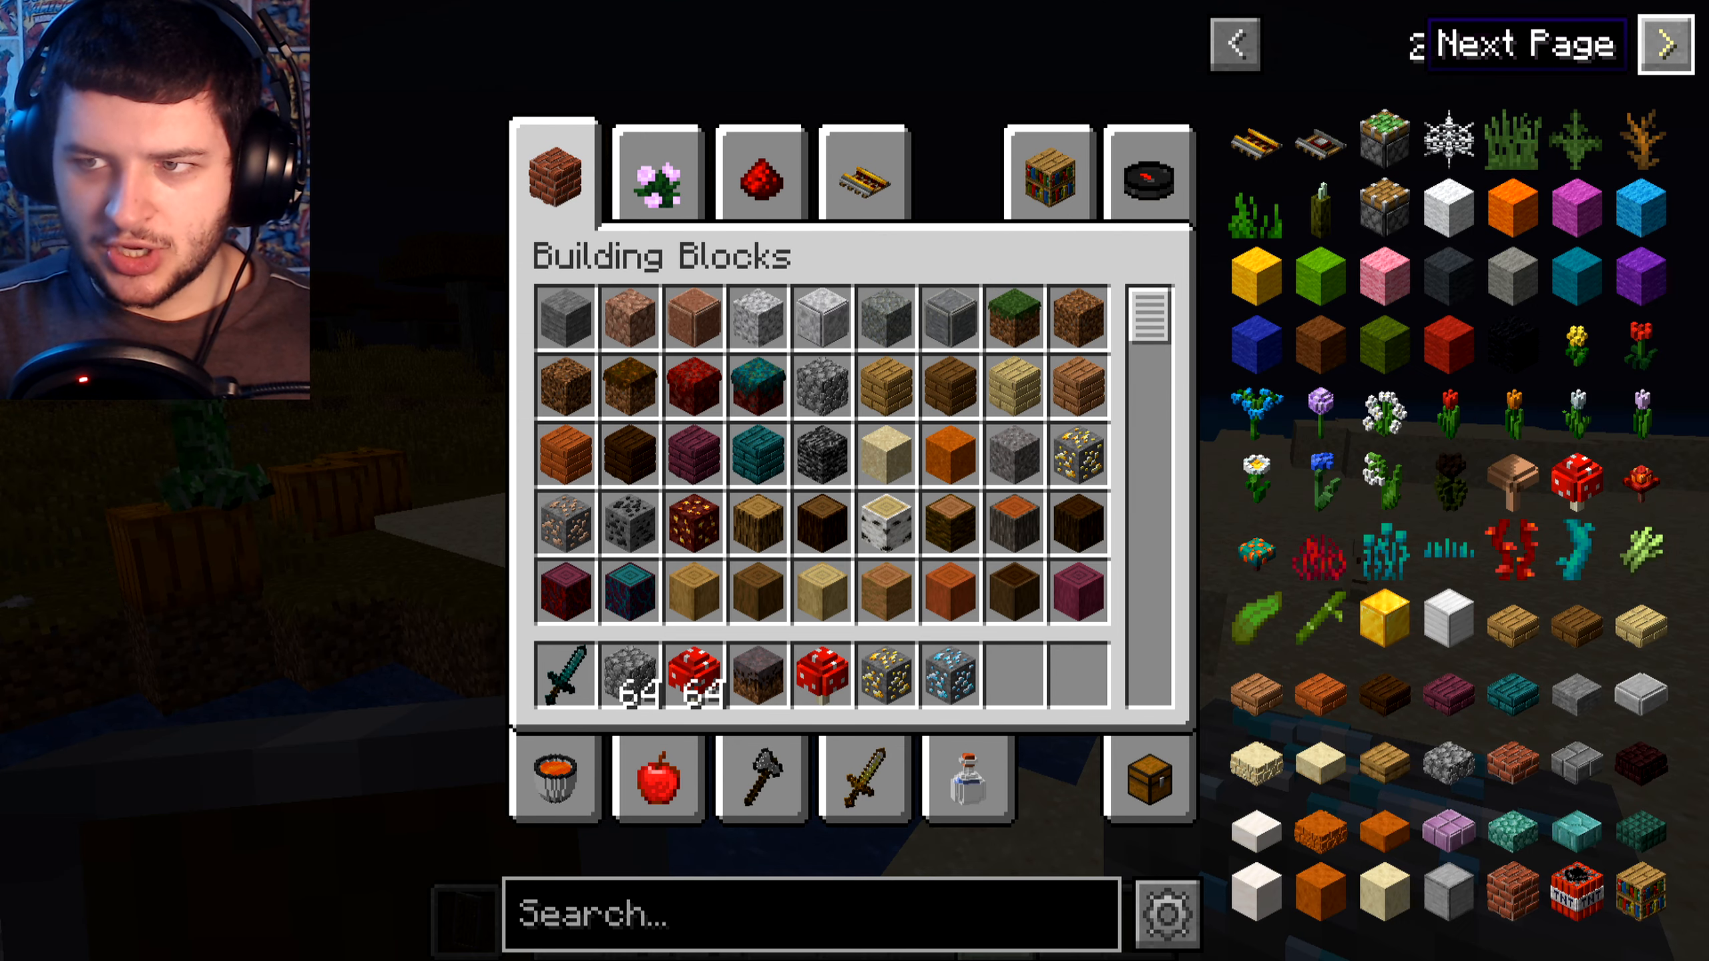
{"action": "left_click", "coordinate": [1666, 44]}
{"action": "left_click", "coordinate": [1666, 44]}
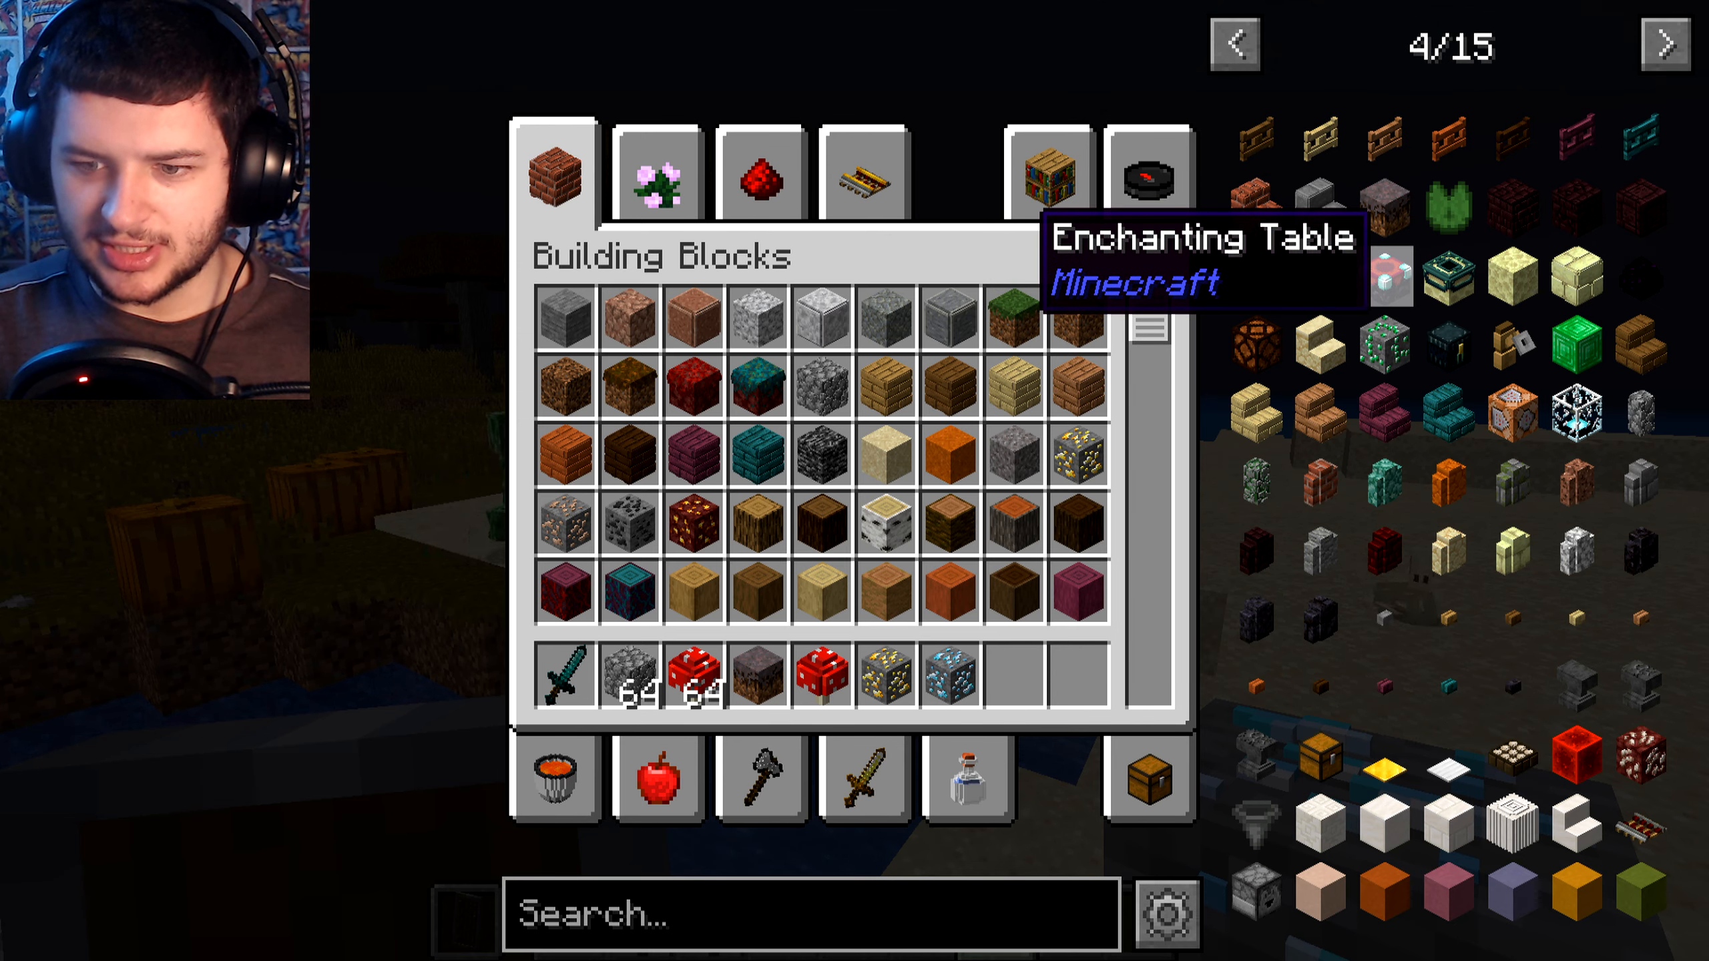
{"action": "left_click", "coordinate": [1512, 349]}
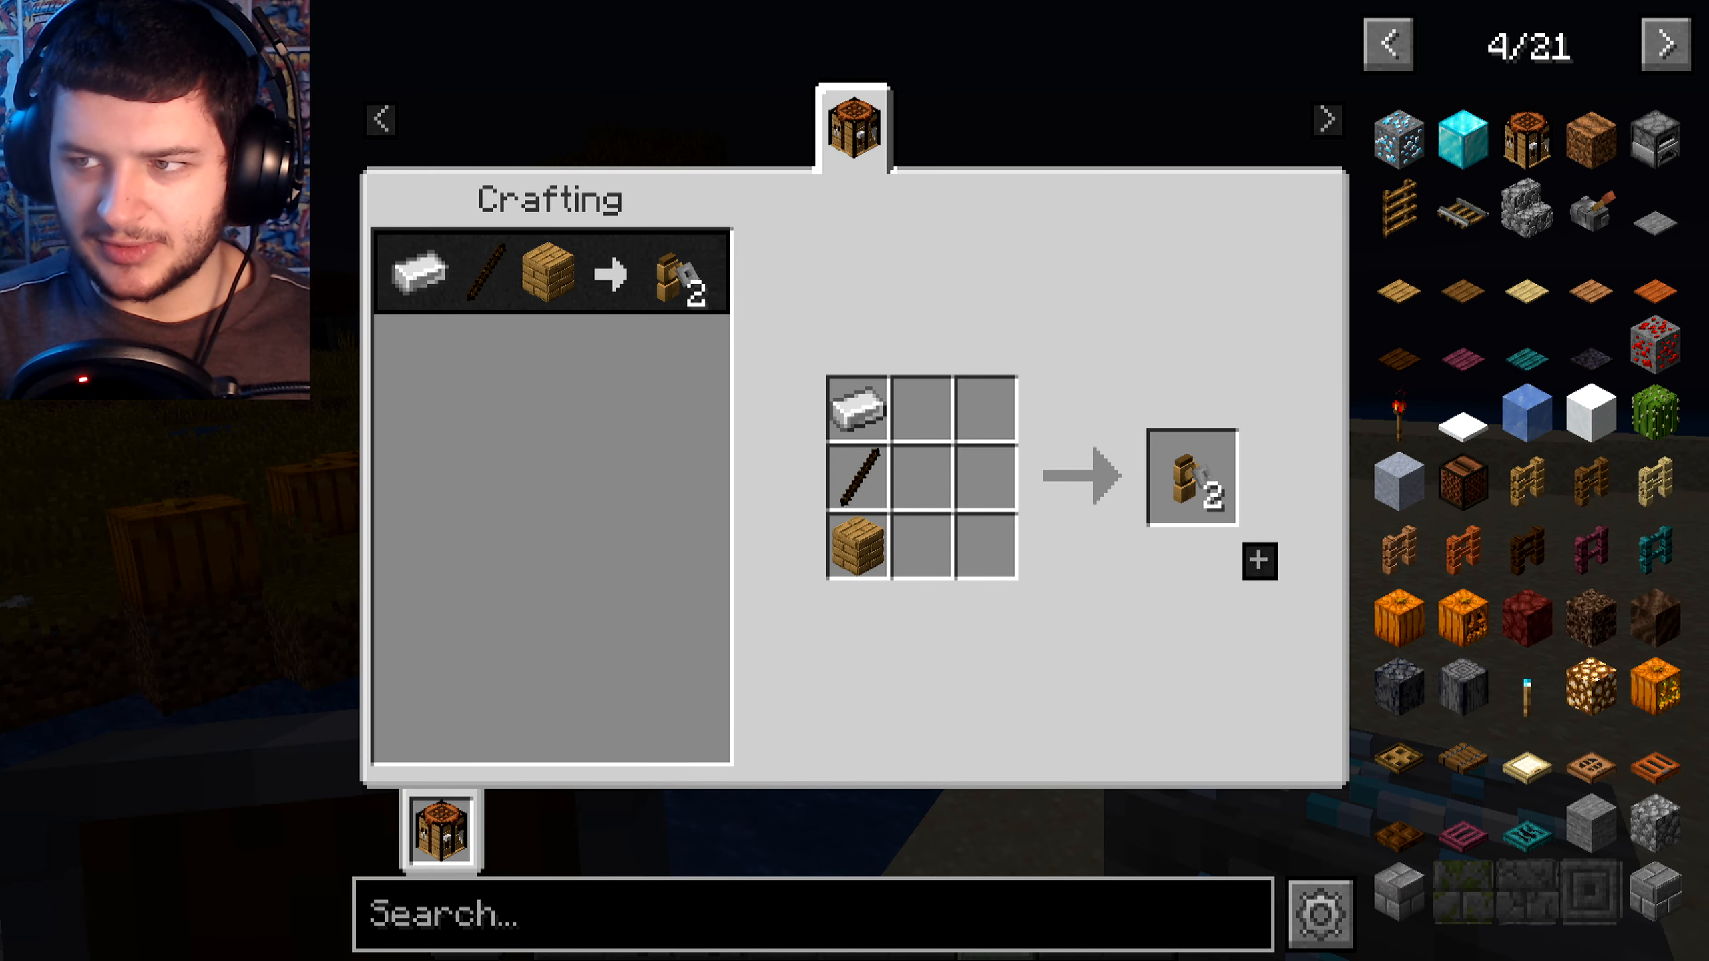
{"action": "key", "text": "Escape"}
{"action": "key", "text": "Escape"}
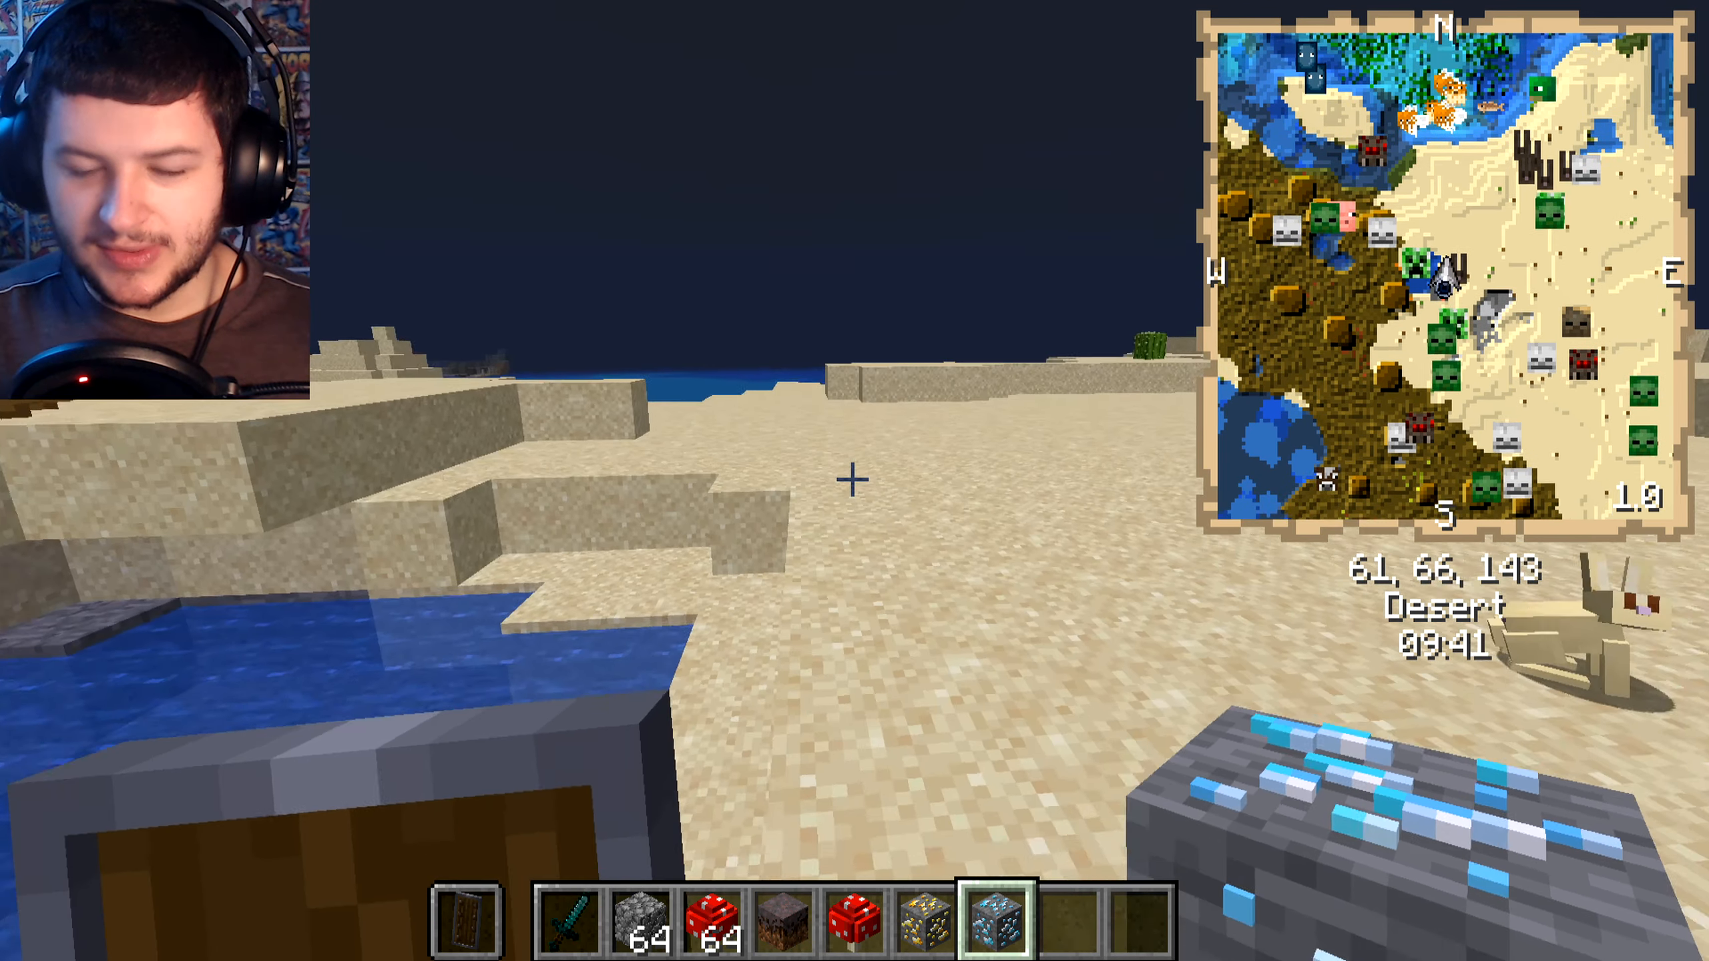
Step: Walk across the desert to the Desert Hills while watching the minimap
{"action": "key", "text": "w"}
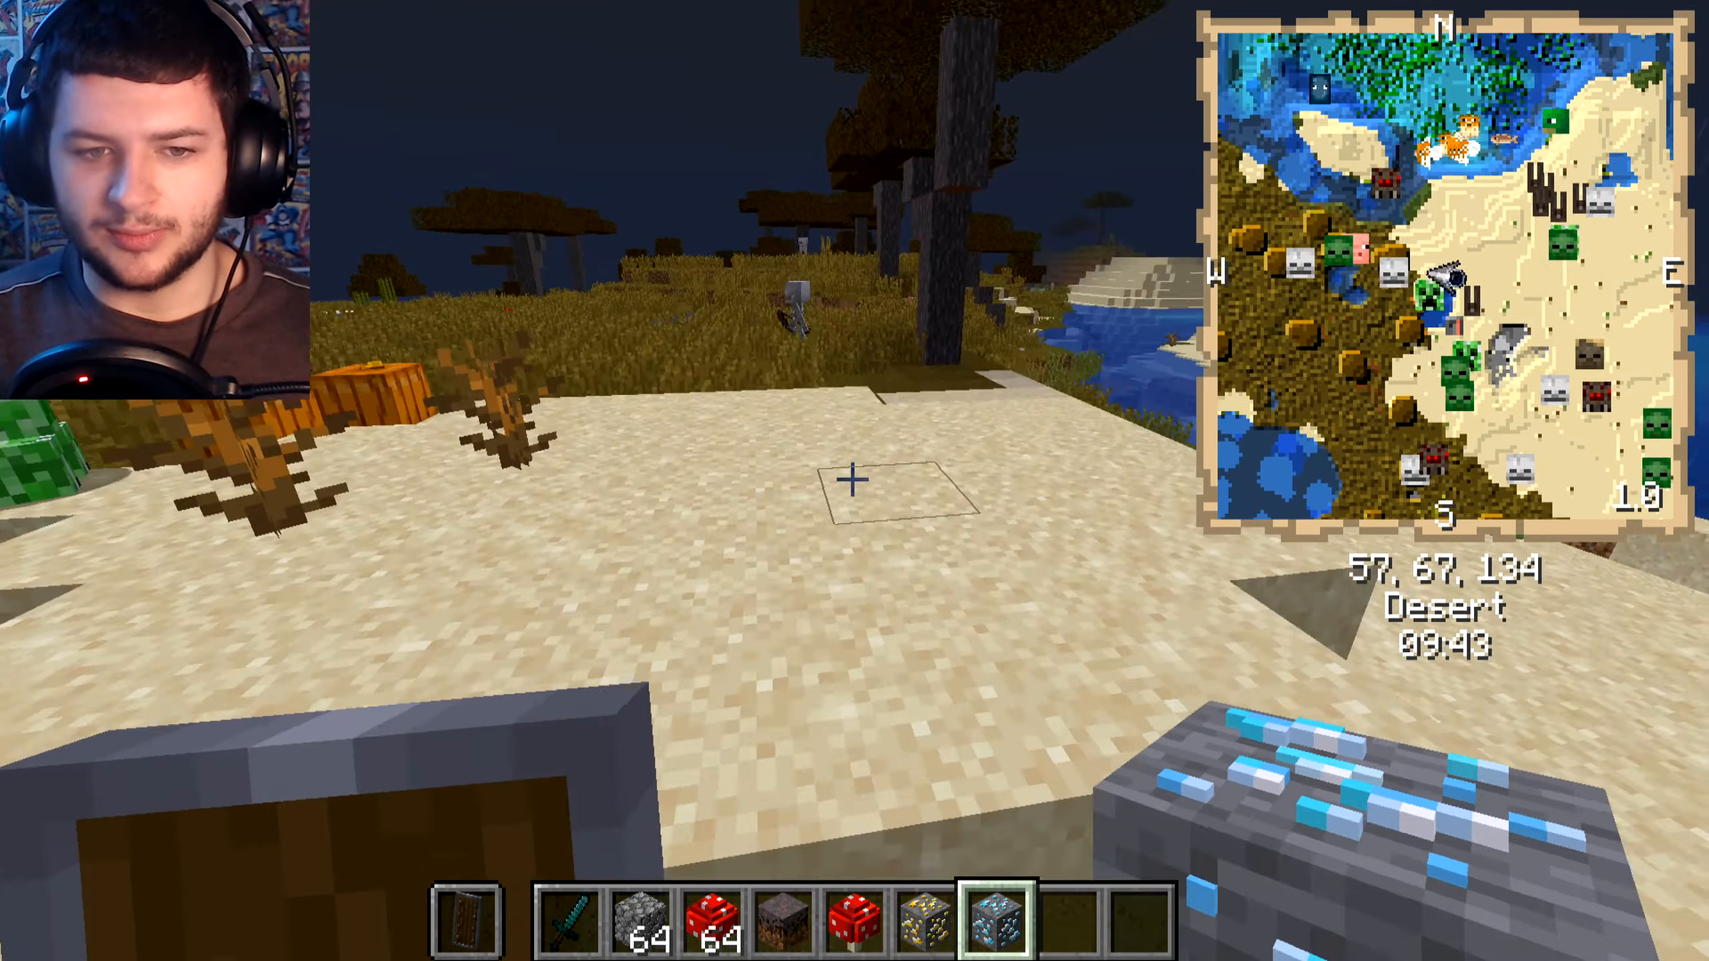
{"action": "key", "text": "w"}
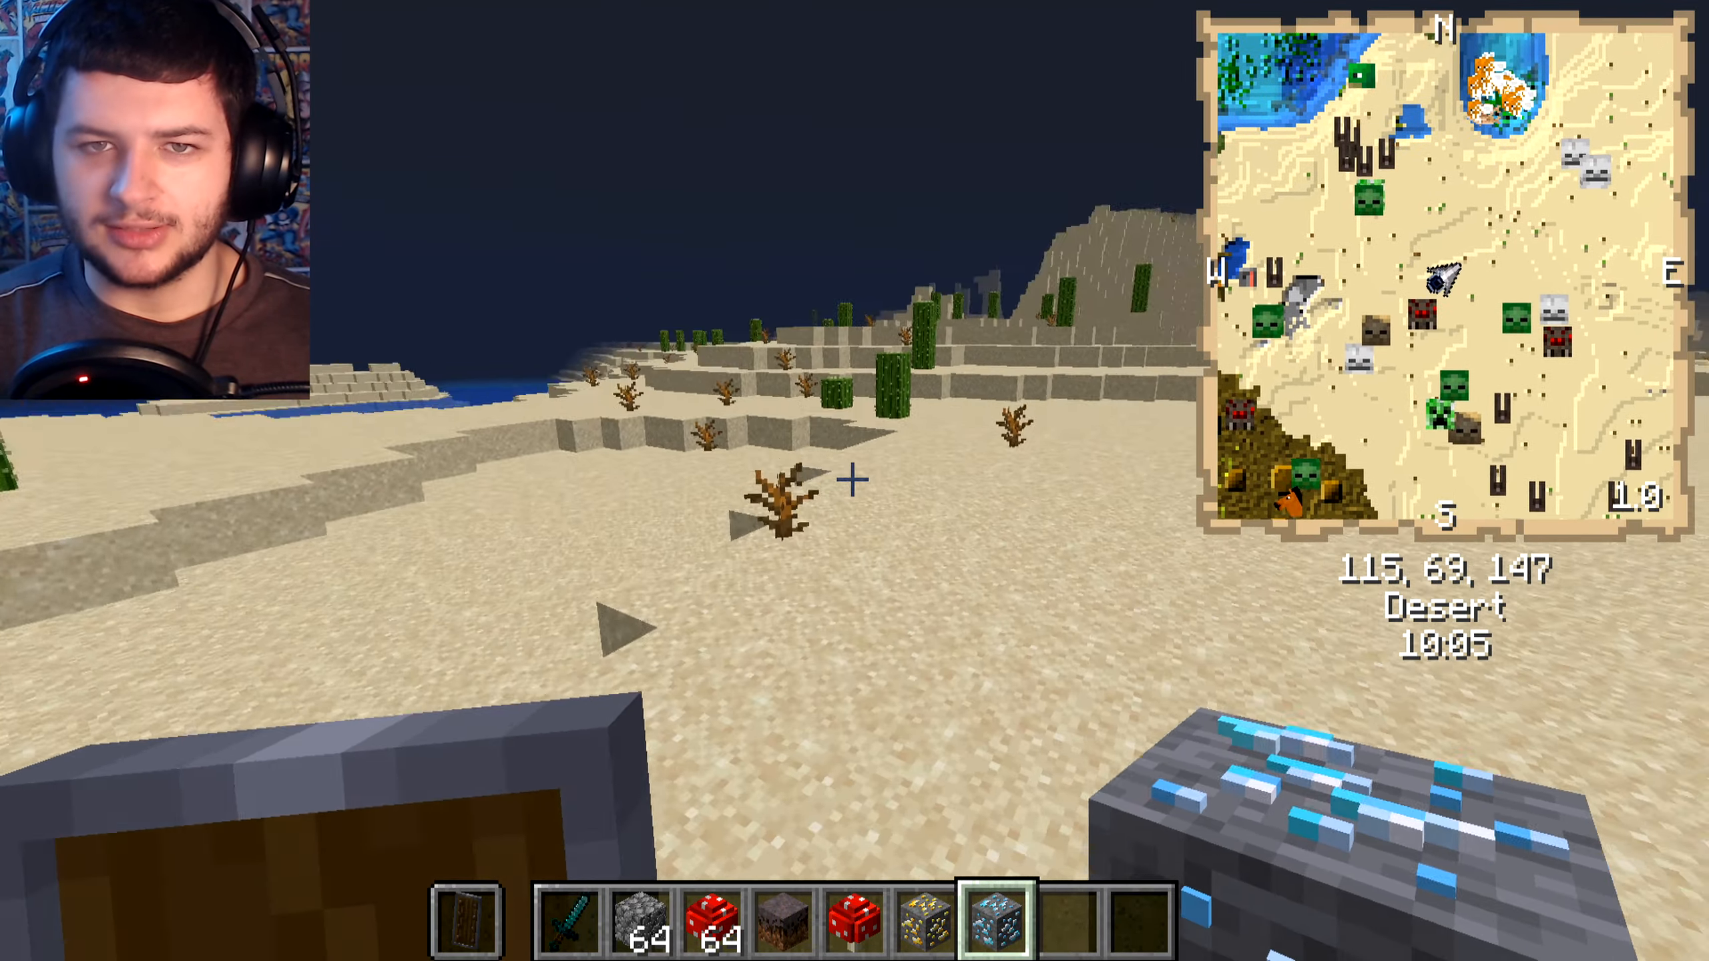
{"action": "key", "text": "w"}
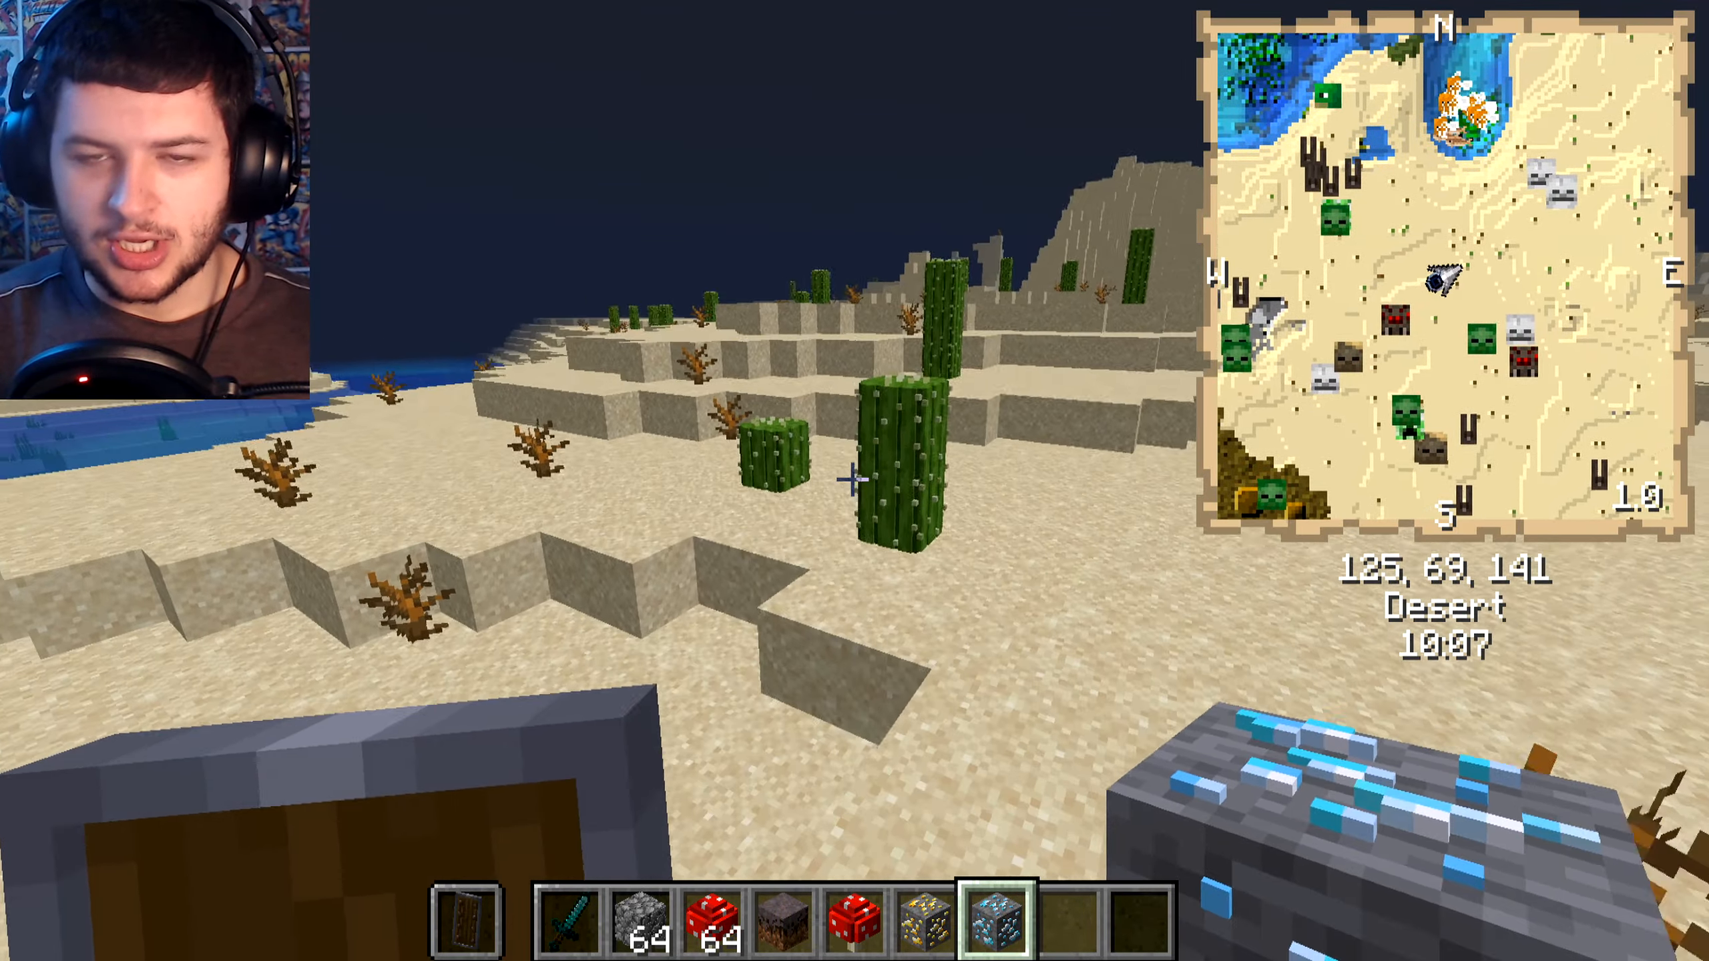
{"action": "key", "text": "w"}
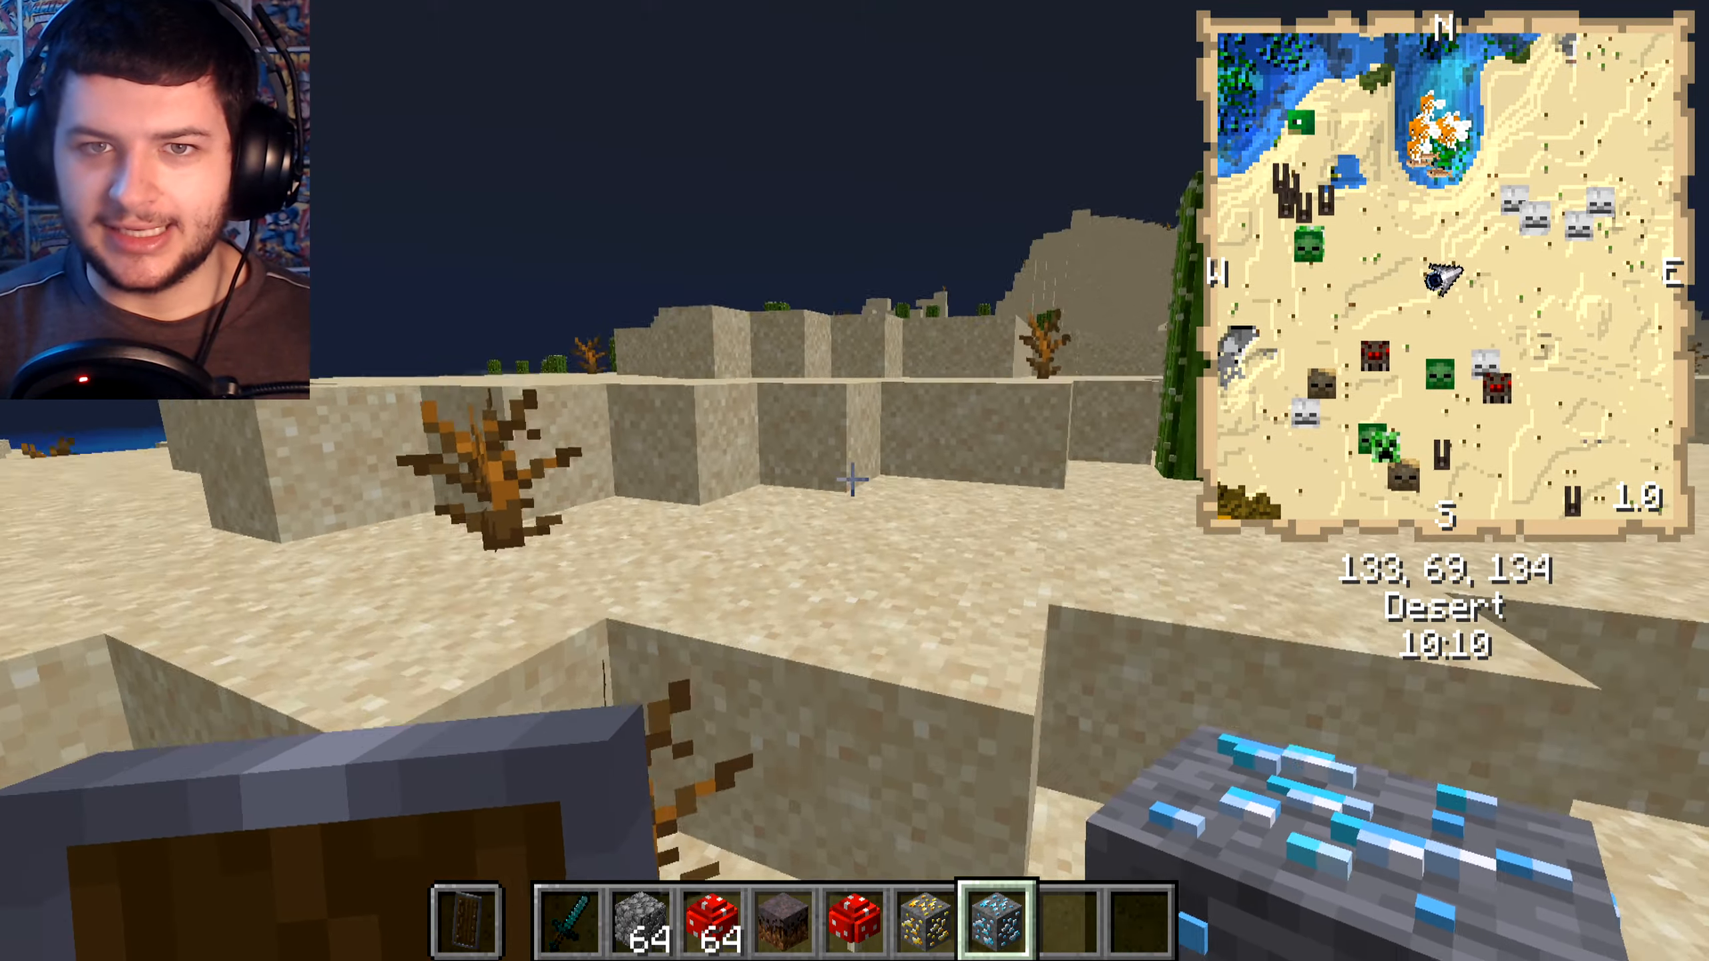
{"action": "key", "text": "w"}
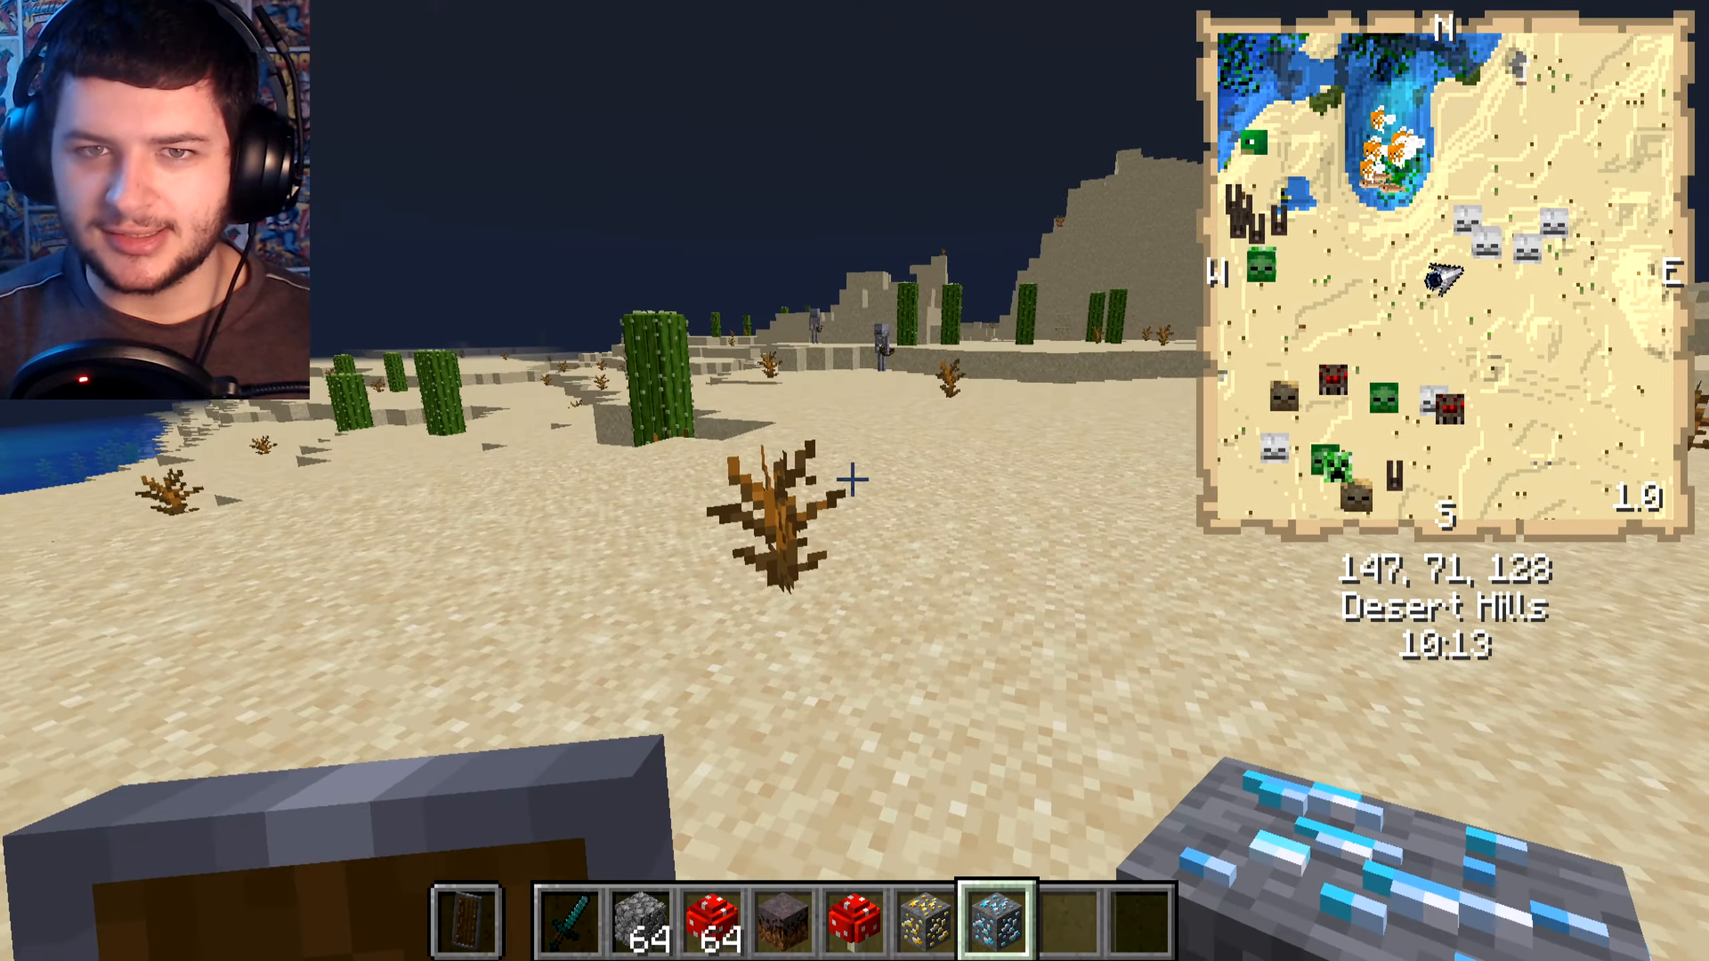